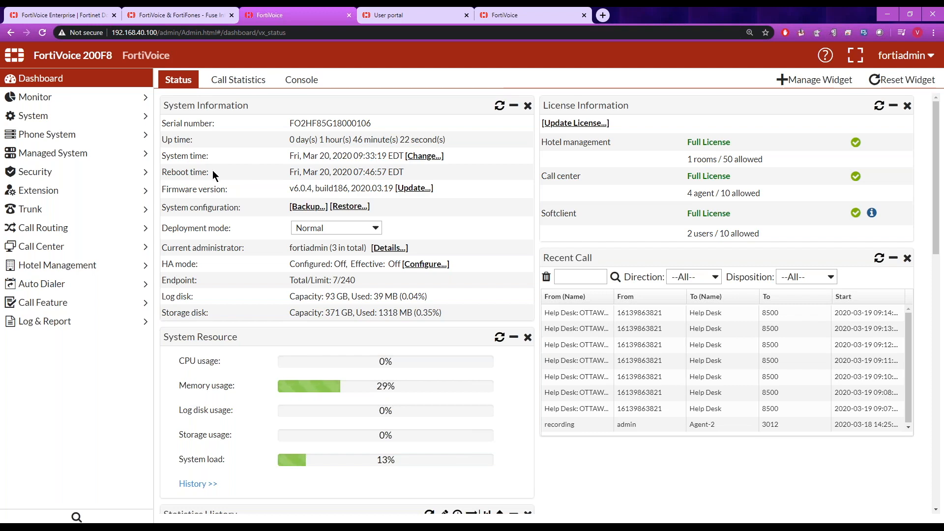
Start a new audio prompt in the phone system, with type Prompt Sound File and file name Welcome_AA
left_click(144, 141)
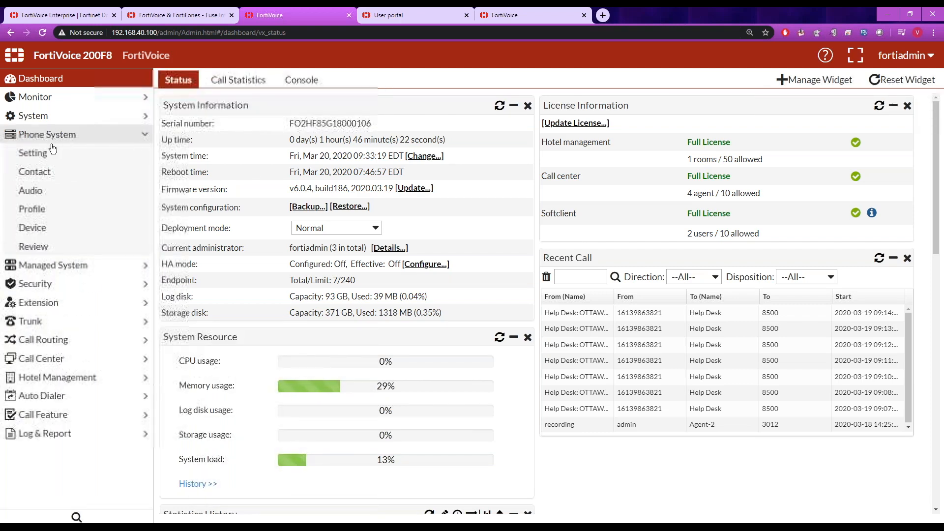
left_click(40, 188)
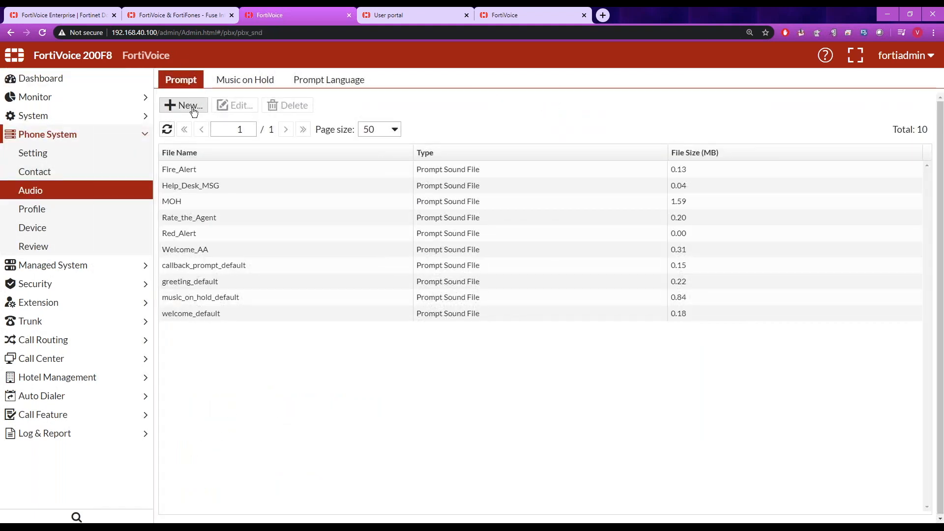
left_click(193, 106)
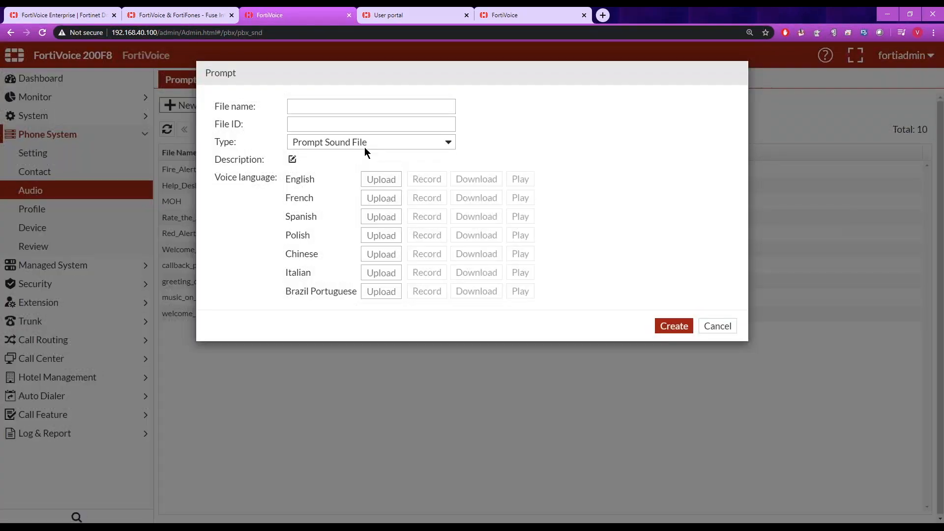
left_click(451, 139)
left_click(444, 168)
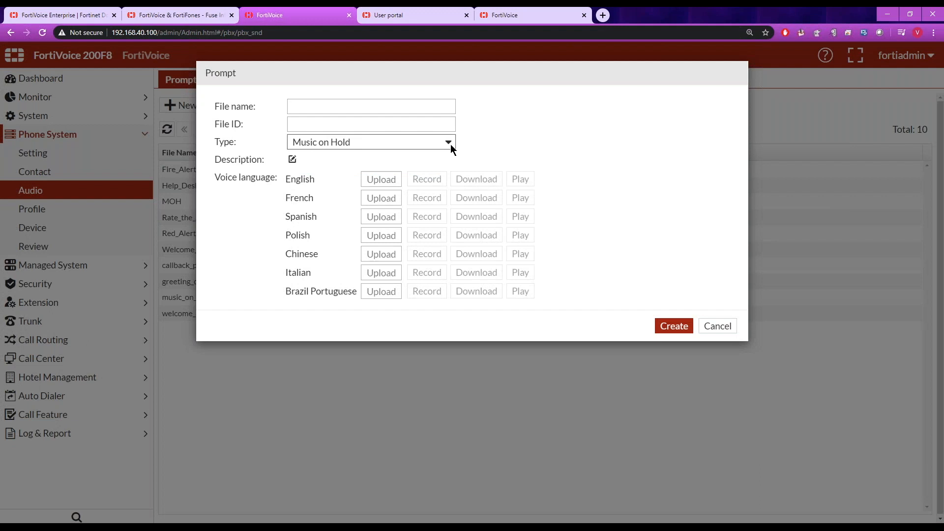
left_click(451, 144)
left_click(431, 154)
left_click(401, 106)
type("Wel")
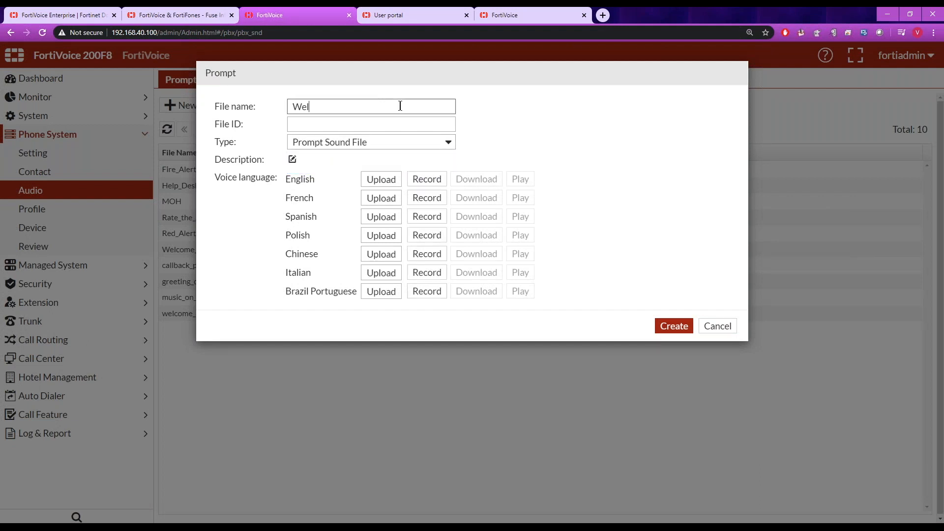
type("come_AA")
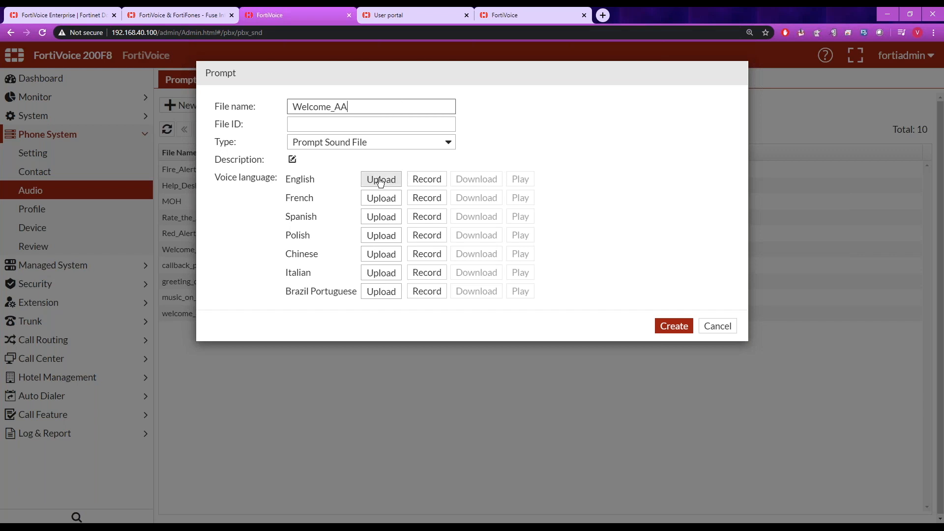
Select the Agent-2 extension for the English voice recording call, without sending it, and discard the new prompt
left_click(424, 180)
left_click(554, 108)
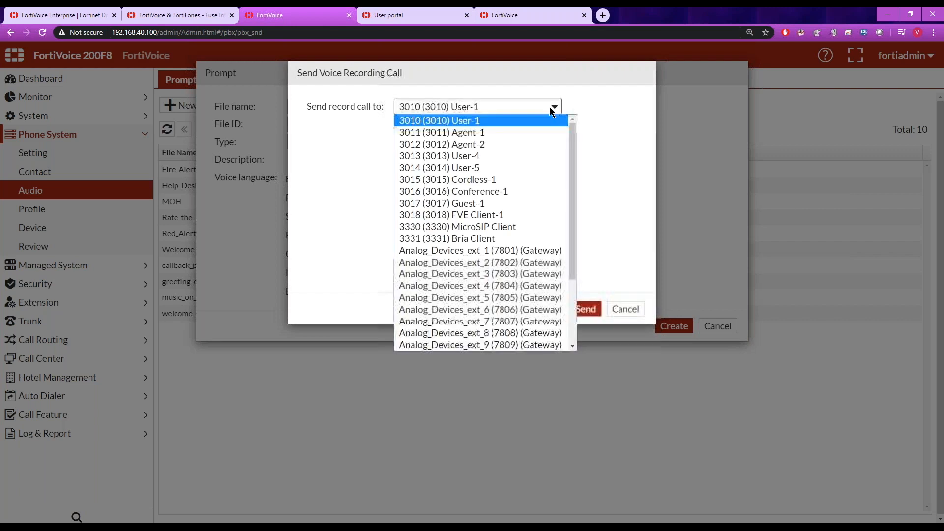
left_click(526, 144)
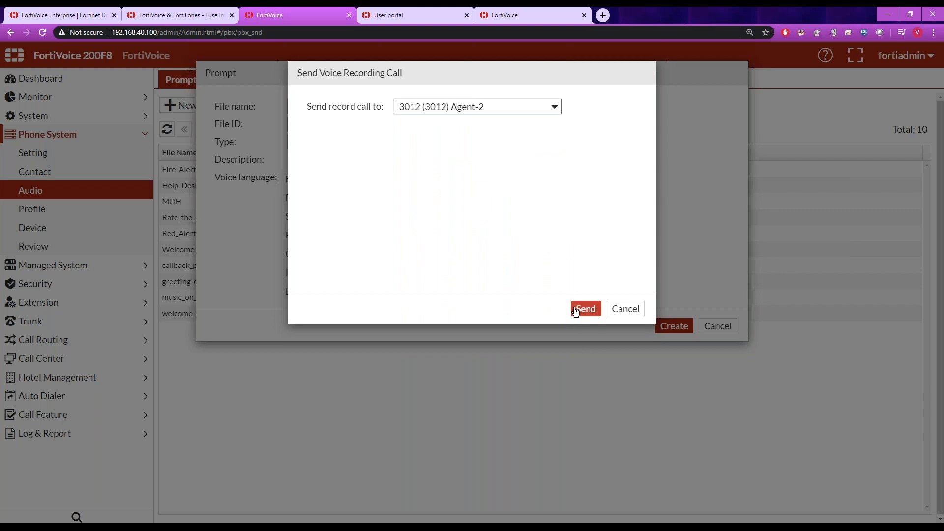
left_click(620, 310)
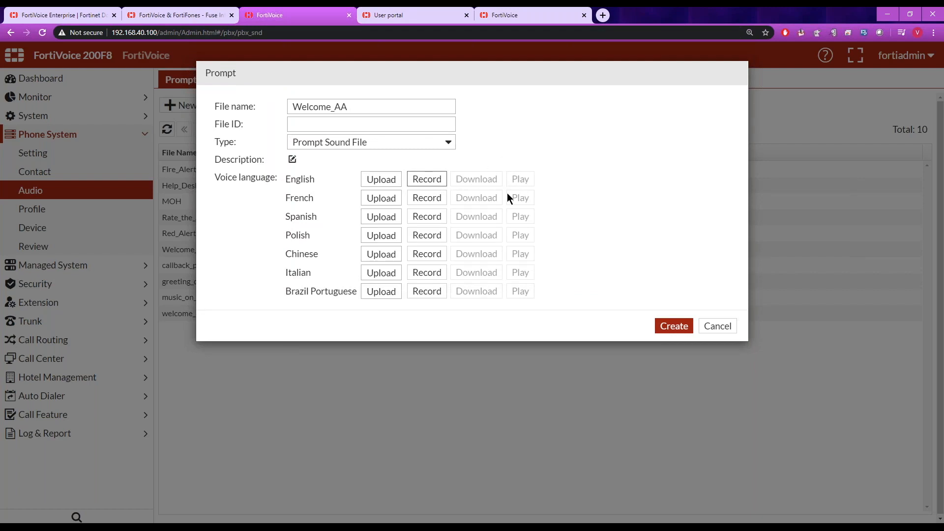
left_click(718, 326)
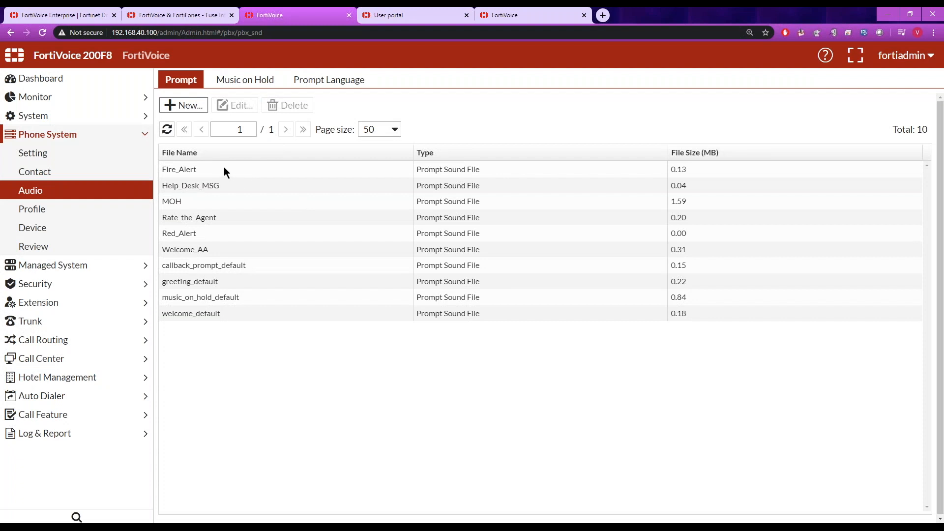
Examine the new music-on-hold form, including its play mode choices and Stream mode, and close it without creating an entry
left_click(244, 80)
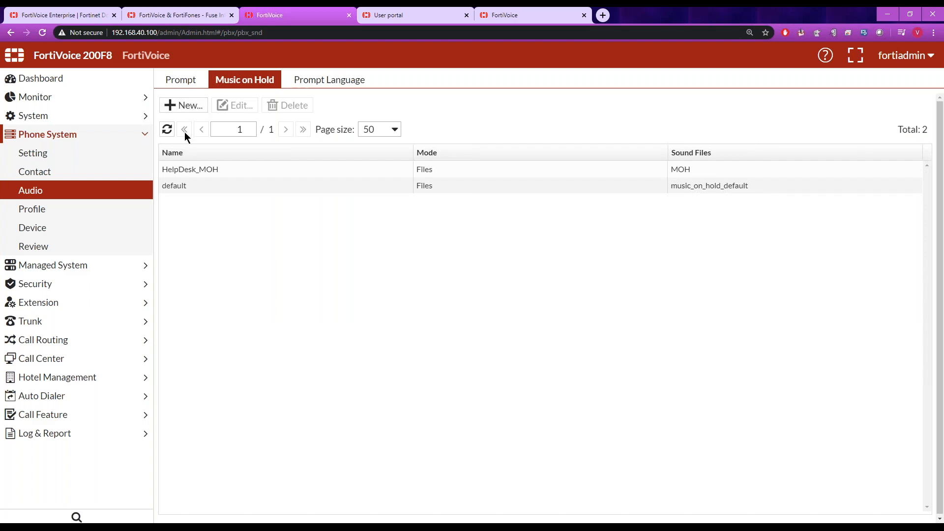
left_click(184, 108)
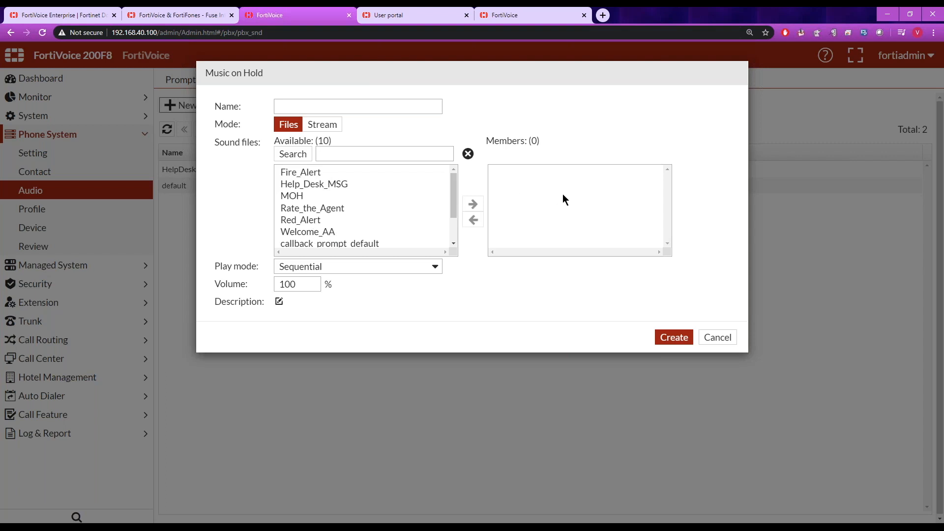
left_click(436, 268)
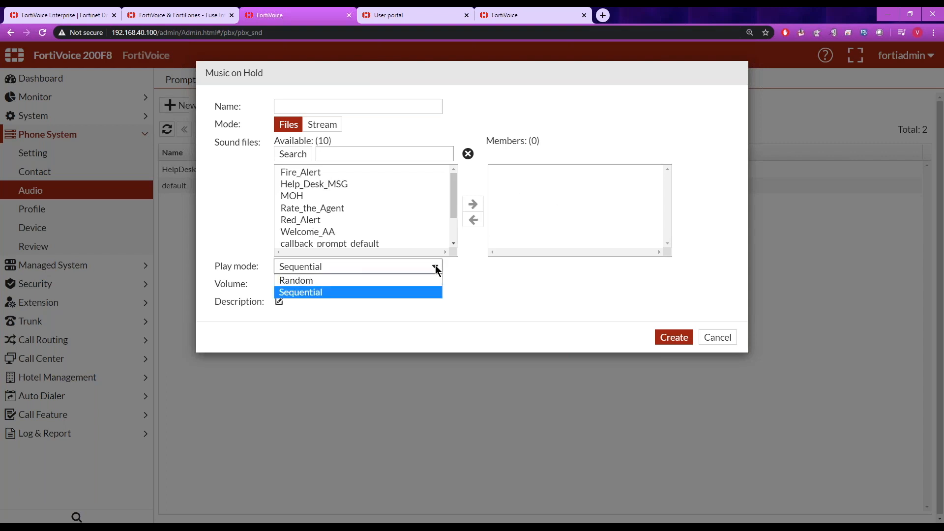
left_click(465, 279)
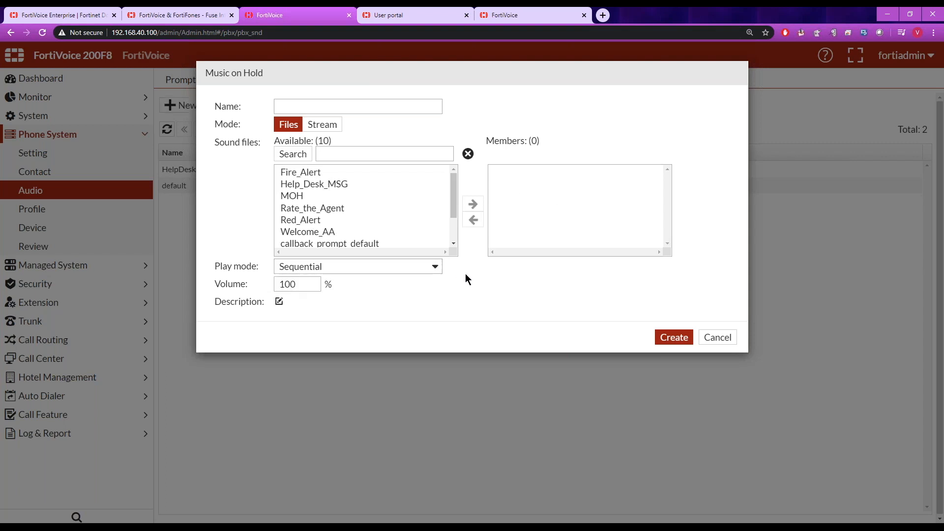
left_click(323, 126)
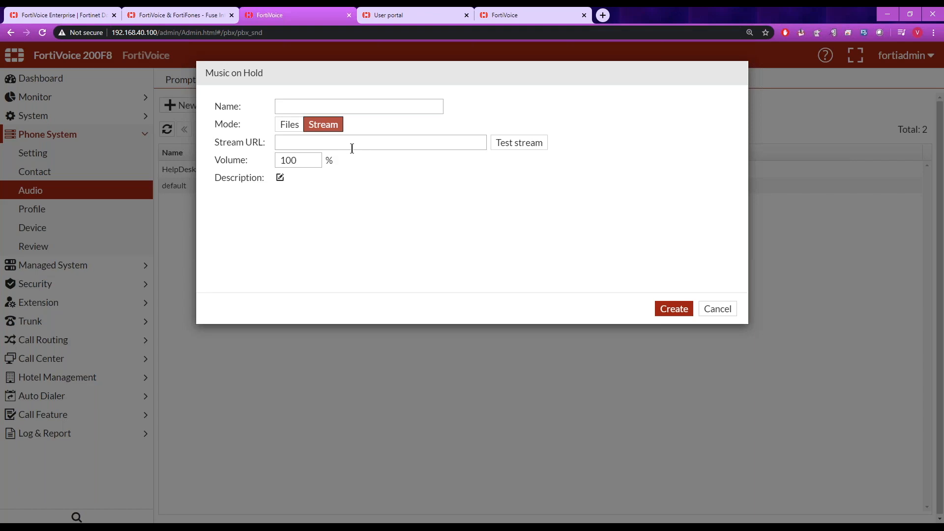
left_click(718, 309)
Review the name and supported codecs of the sip_video_phone_default SIP profile and close it without saving
left_click(58, 209)
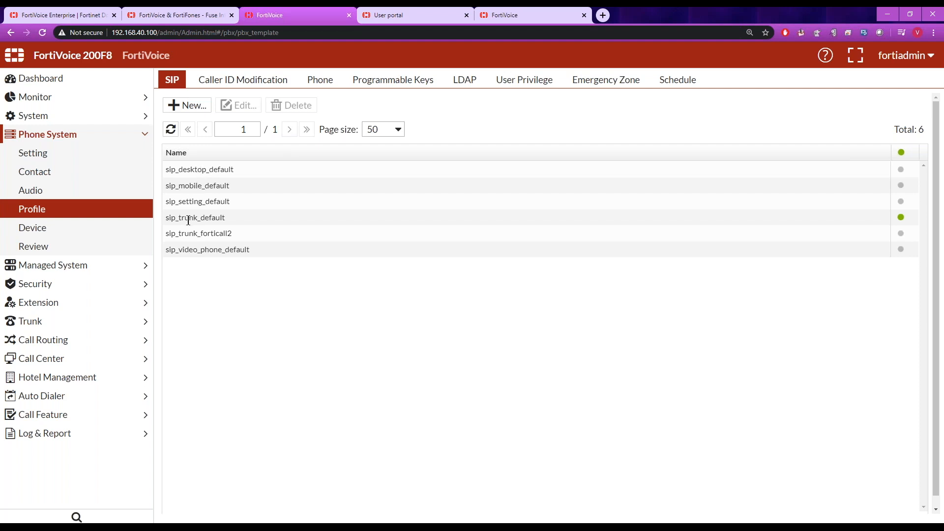
double_click(192, 248)
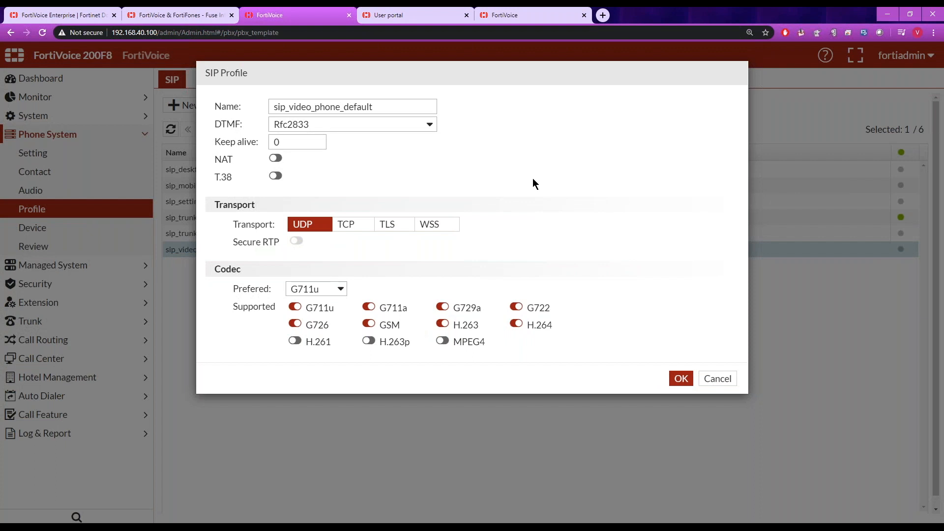
left_click_drag(340, 107, 289, 107)
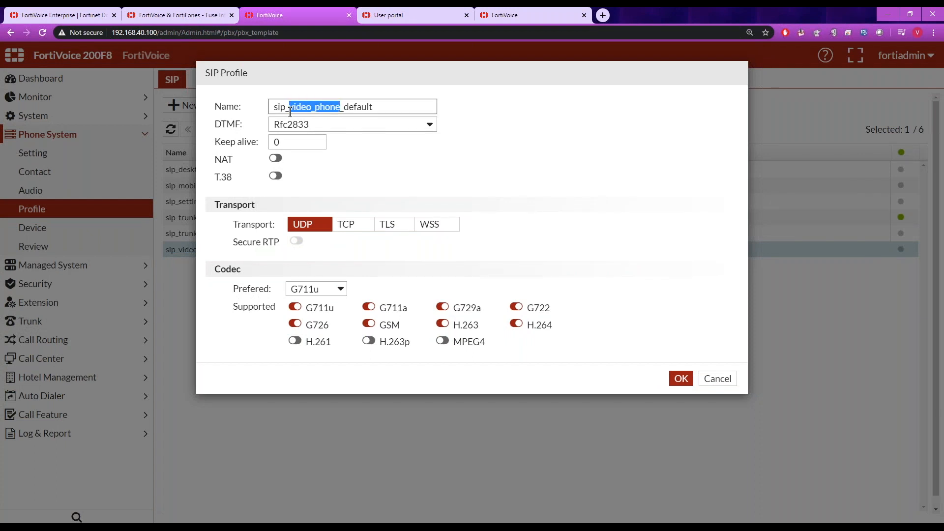
left_click(566, 255)
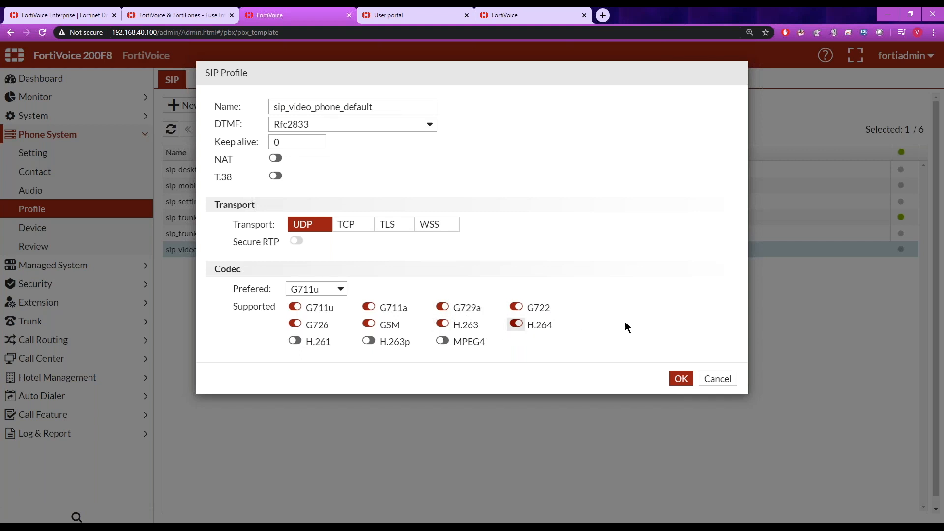
left_click(717, 378)
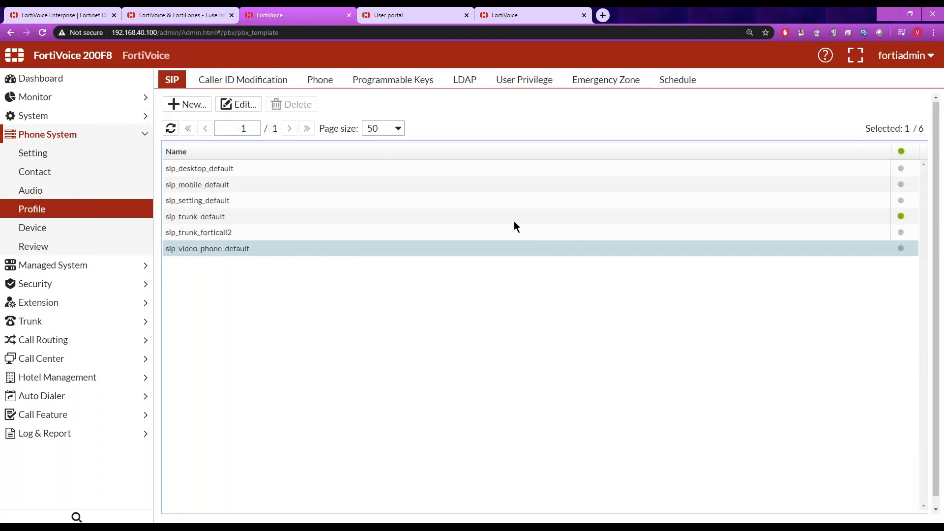
View the Default-FortiFone-375 programmable keys profile and close it without saving
left_click(399, 80)
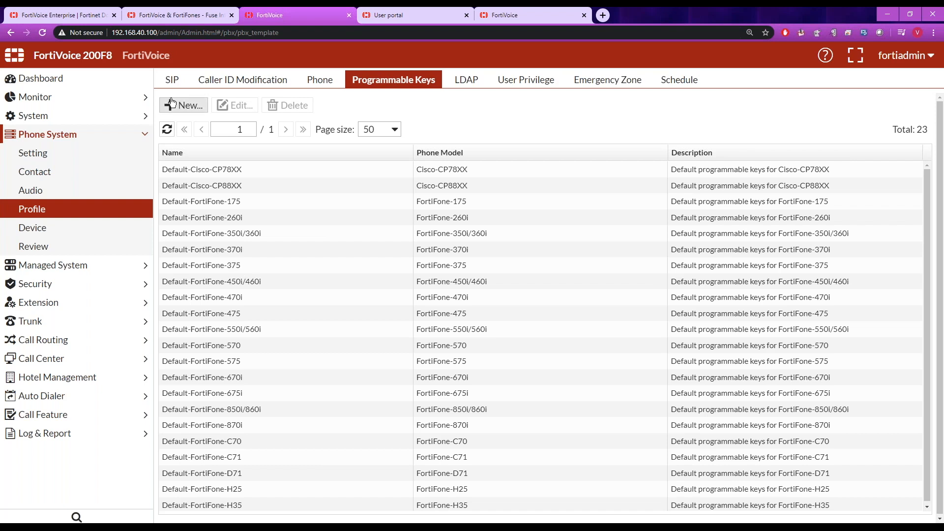
double_click(230, 266)
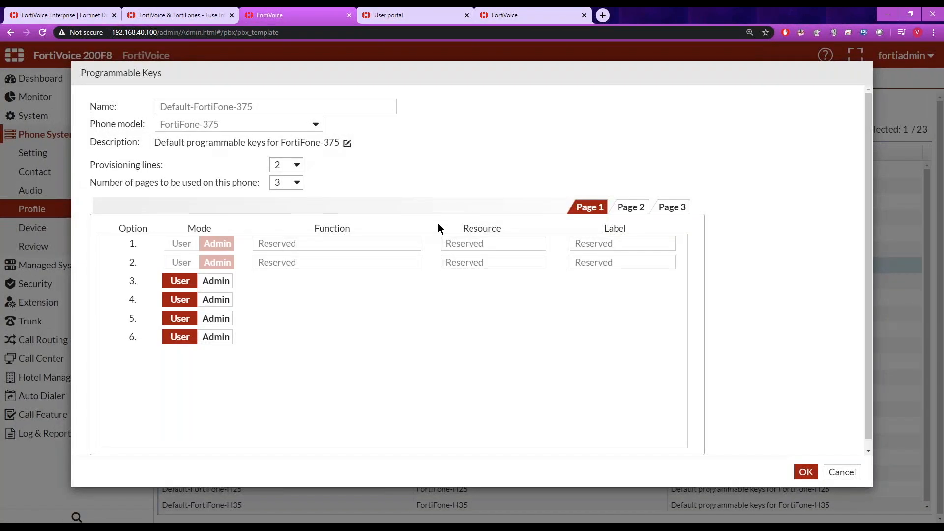
left_click(842, 472)
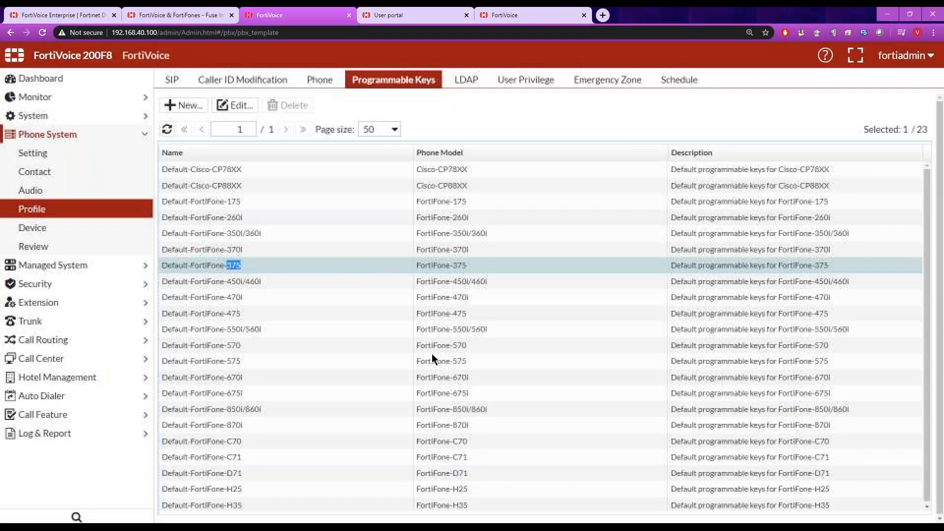
Examine the functions available for keys 3 and 4 in the Default-FortiFone-475 programmable keys profile and close it without saving
double_click(236, 315)
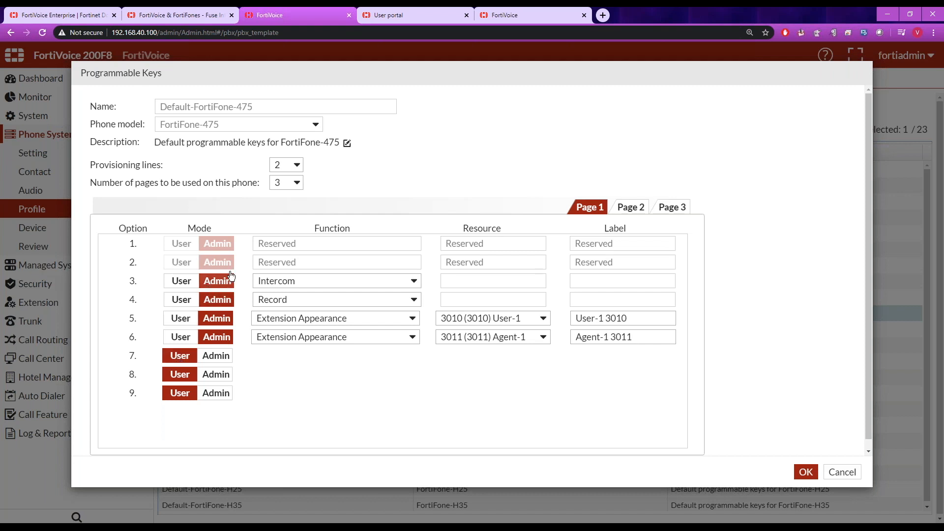
left_click(412, 284)
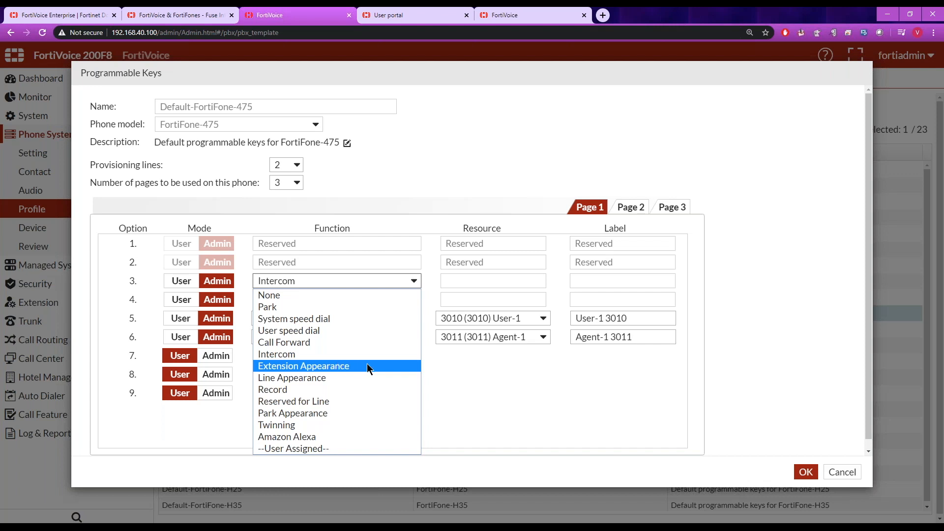
left_click(459, 379)
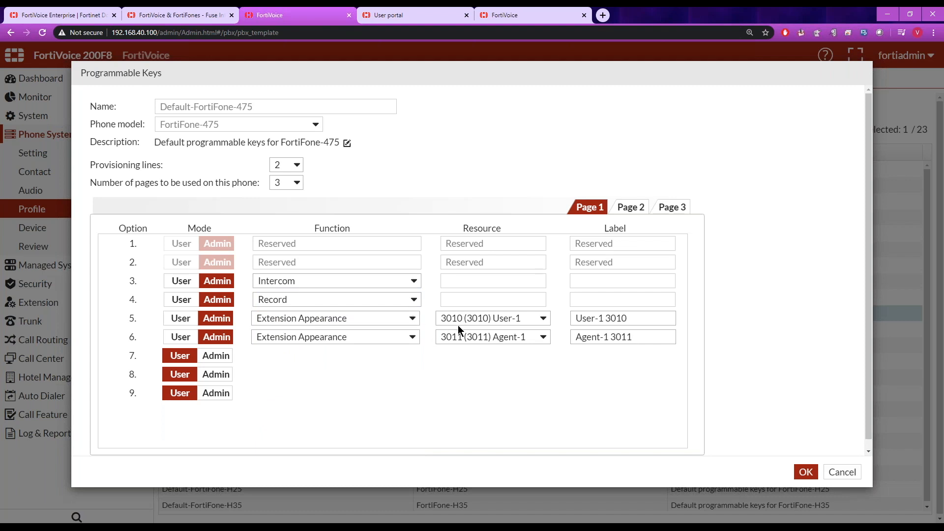
left_click(414, 299)
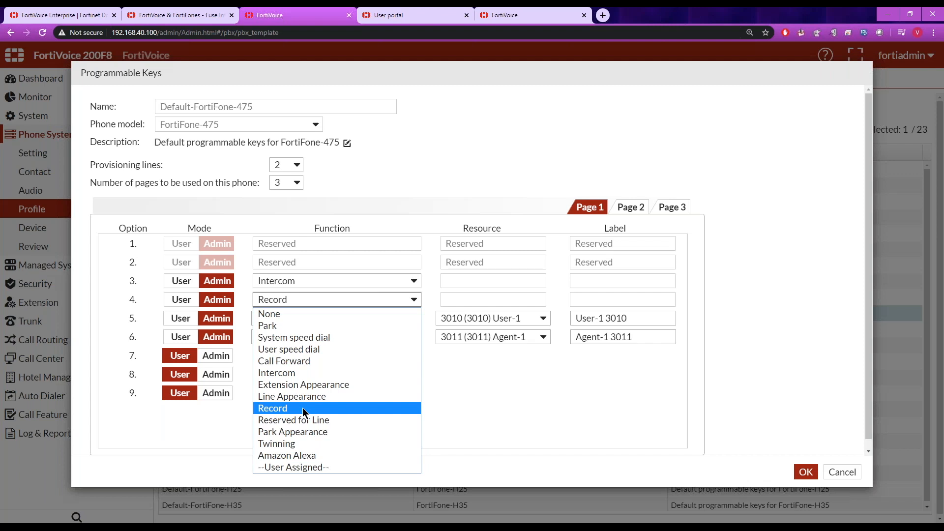
left_click(444, 400)
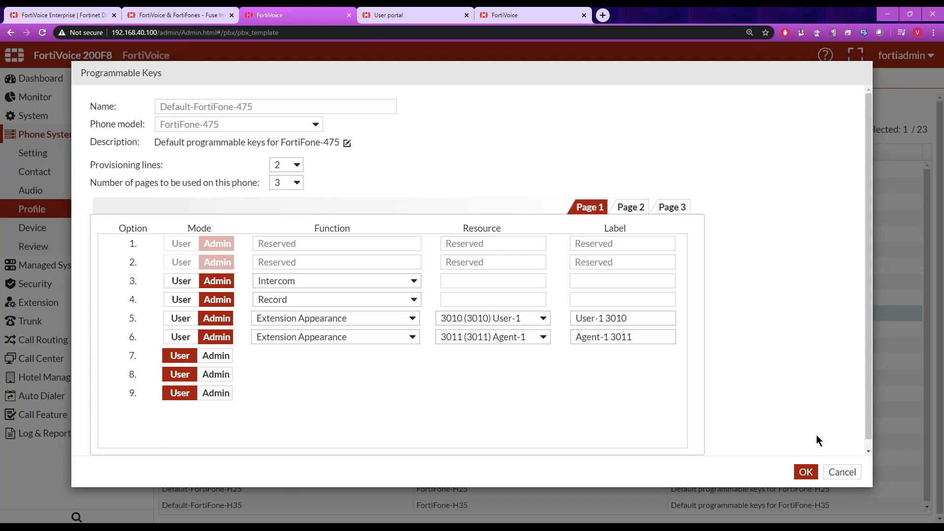
left_click(836, 473)
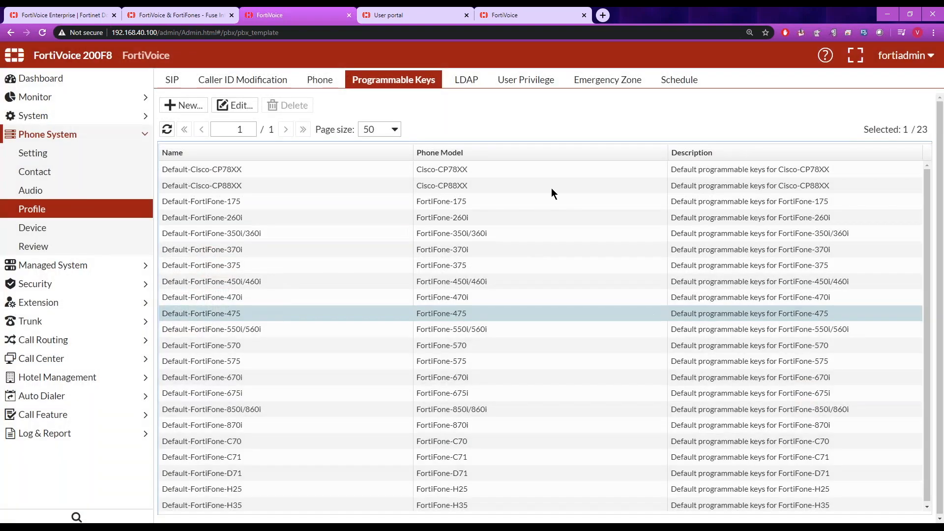
Open the default user privilege profile and review its basic settings and Operator Role permissions
left_click(526, 82)
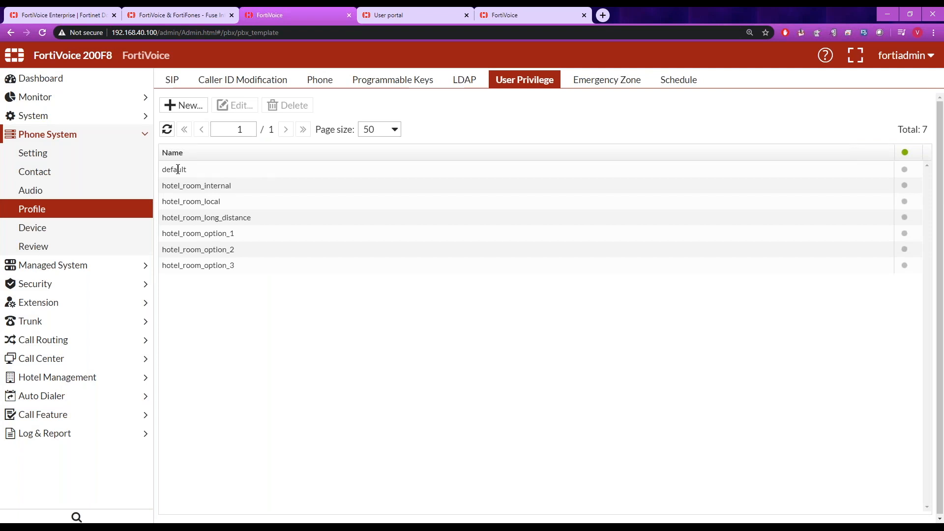
double_click(178, 169)
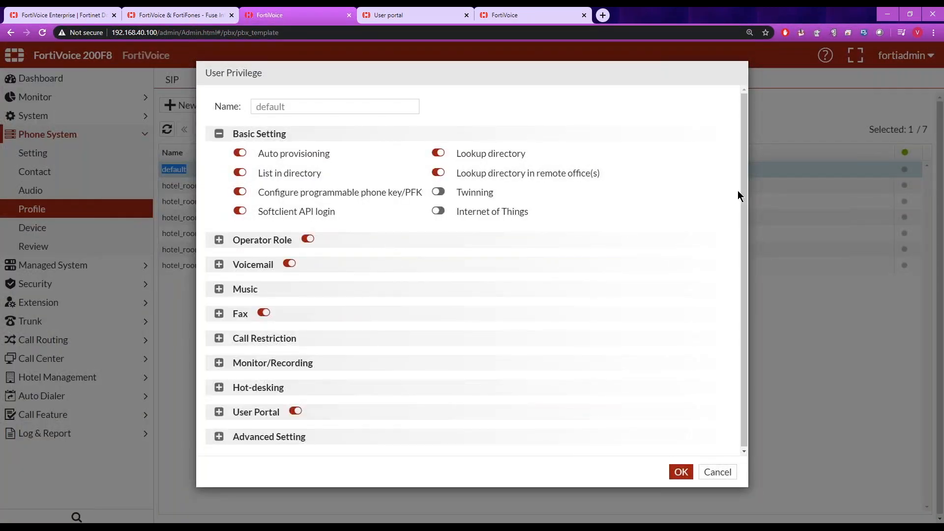
left_click_drag(742, 194, 741, 229)
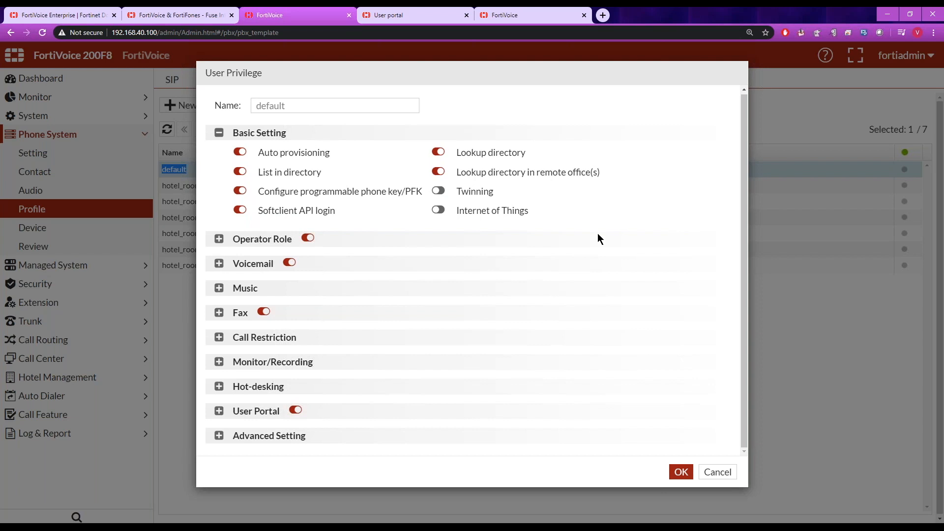
left_click(219, 240)
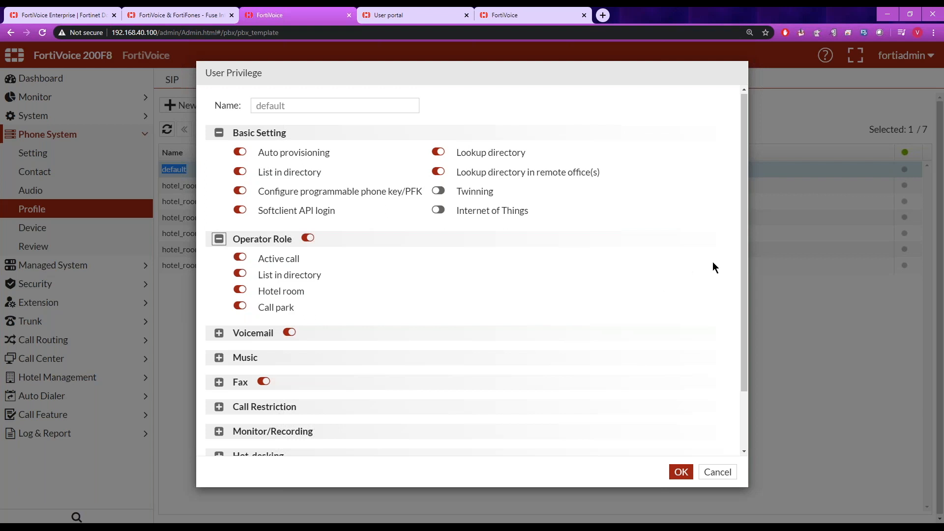
Review the Call Restriction settings of the default privilege profile, including the choices for long-distance calls
scroll(745, 267, "down", 2)
left_click(234, 341)
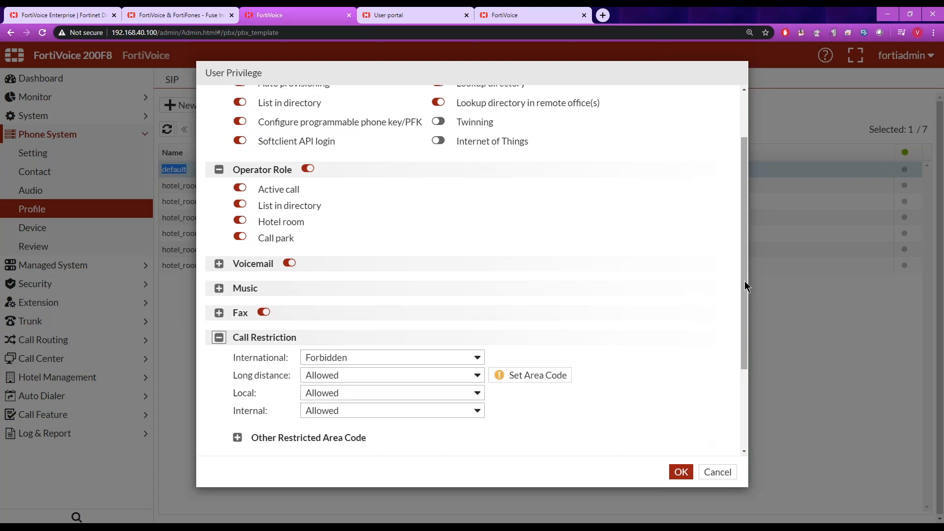
left_click_drag(744, 284, 719, 372)
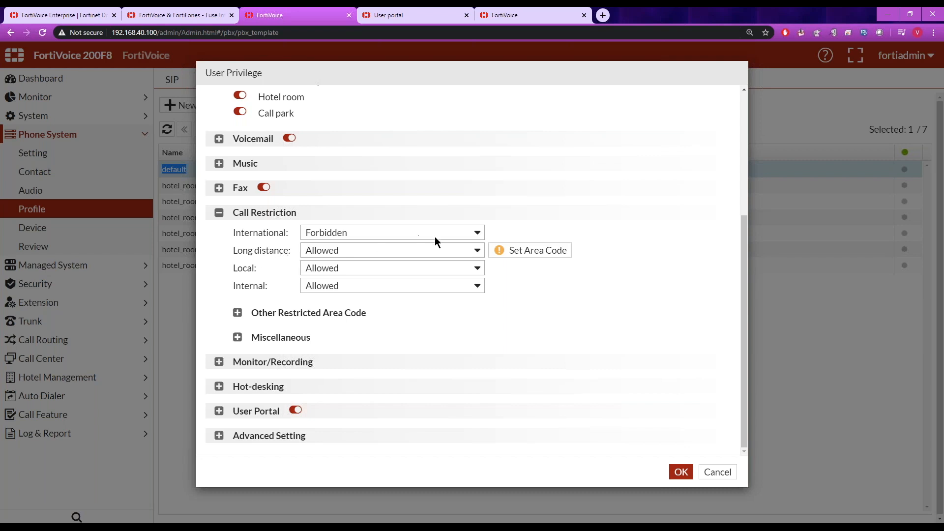
left_click(476, 252)
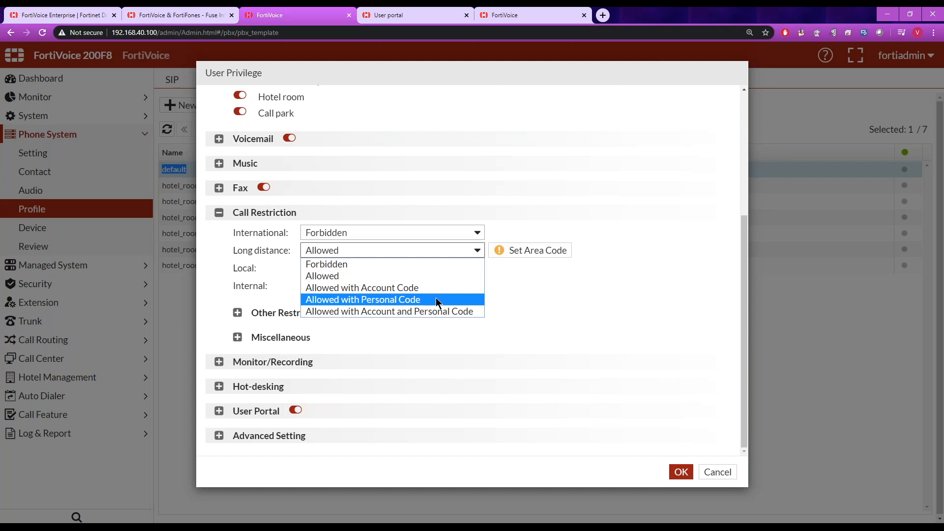
left_click(577, 308)
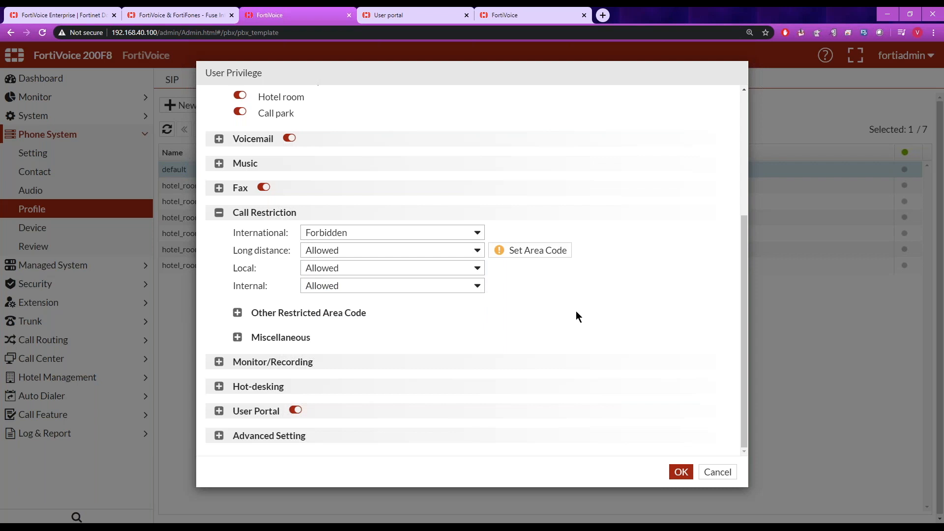
Examine the Monitor/Recording settings of the default privilege profile, including the available call barge options
left_click(219, 362)
left_click_drag(744, 283, 743, 329)
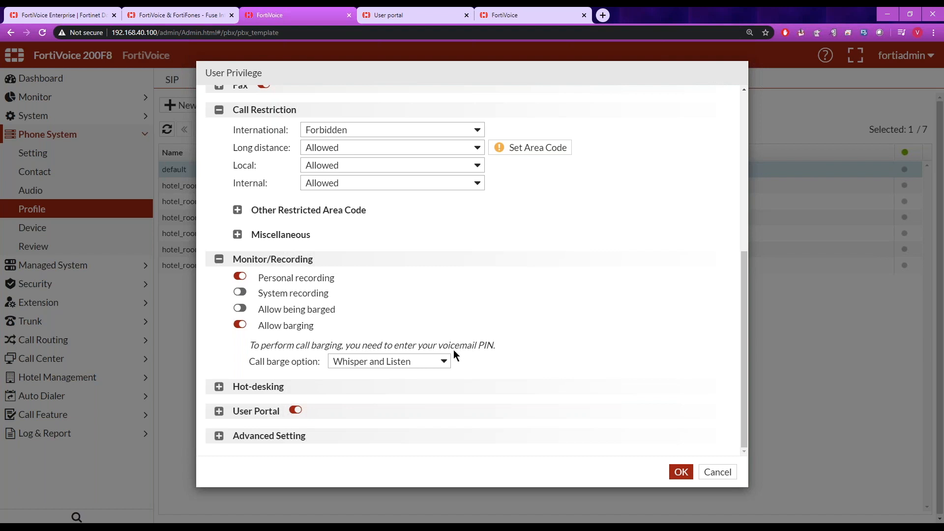
left_click(444, 361)
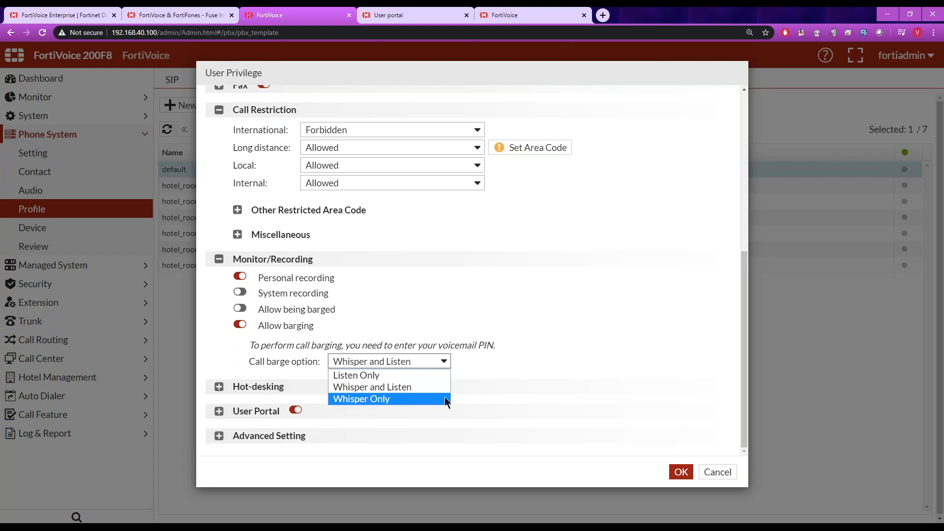
left_click(555, 377)
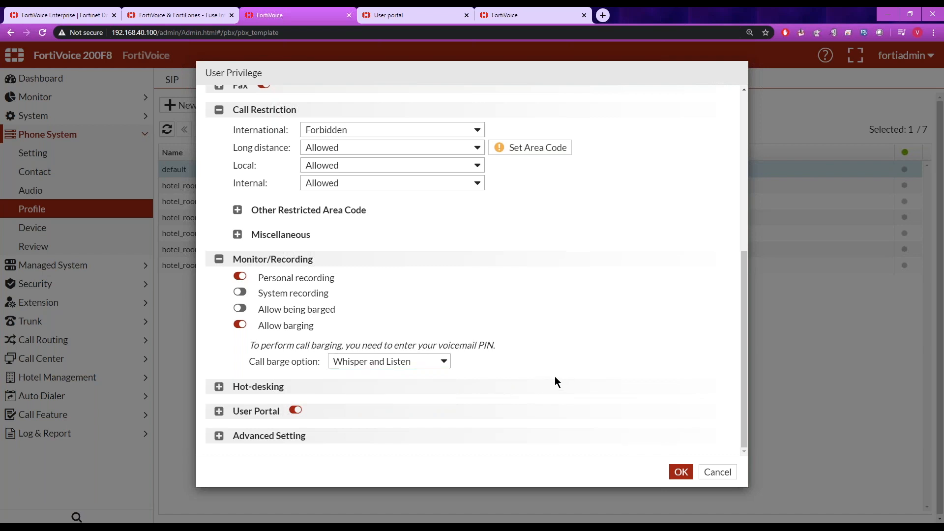
Enable hot-desking login in the Hot-desking settings of the default privilege profile
left_click(219, 387)
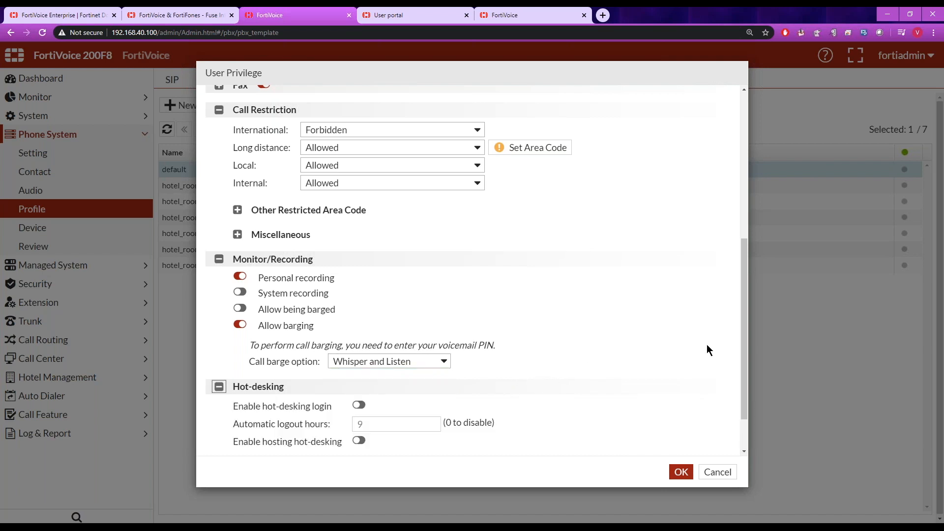
left_click_drag(742, 321, 739, 370)
left_click(359, 347)
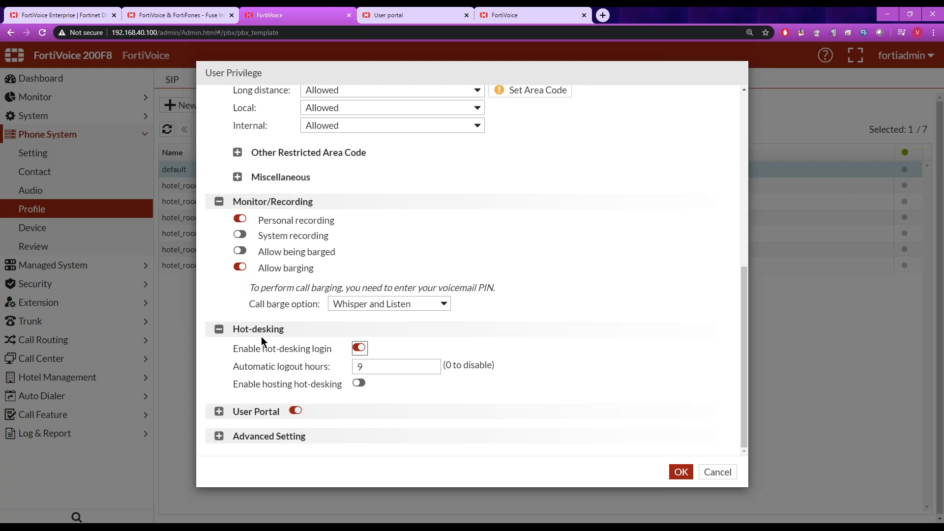
Review the User Portal permissions of the default privilege profile, glance at the user portal's home page and return to the profile
left_click(219, 411)
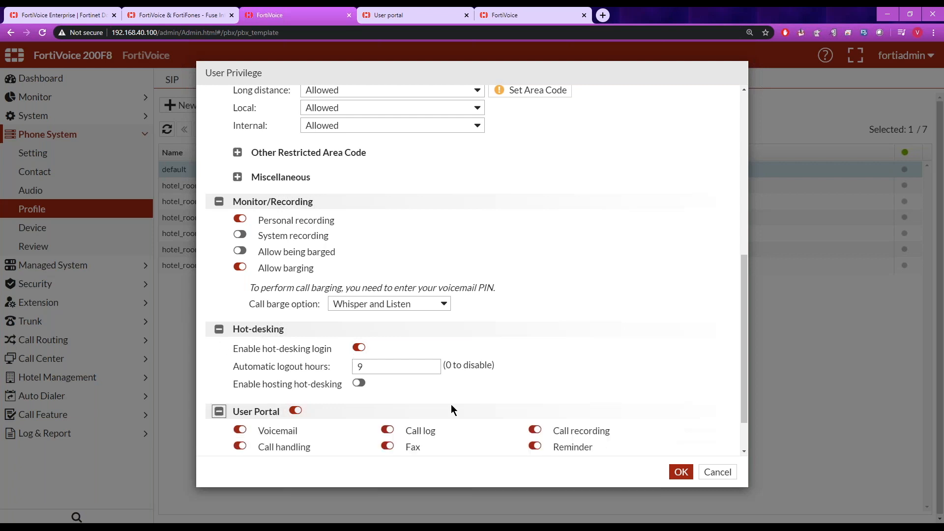
left_click_drag(741, 354, 741, 395)
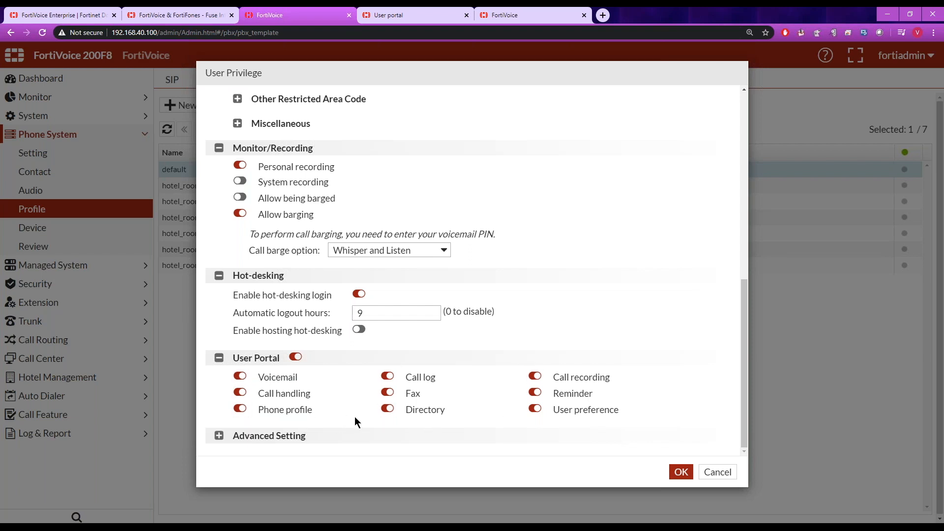
left_click(412, 15)
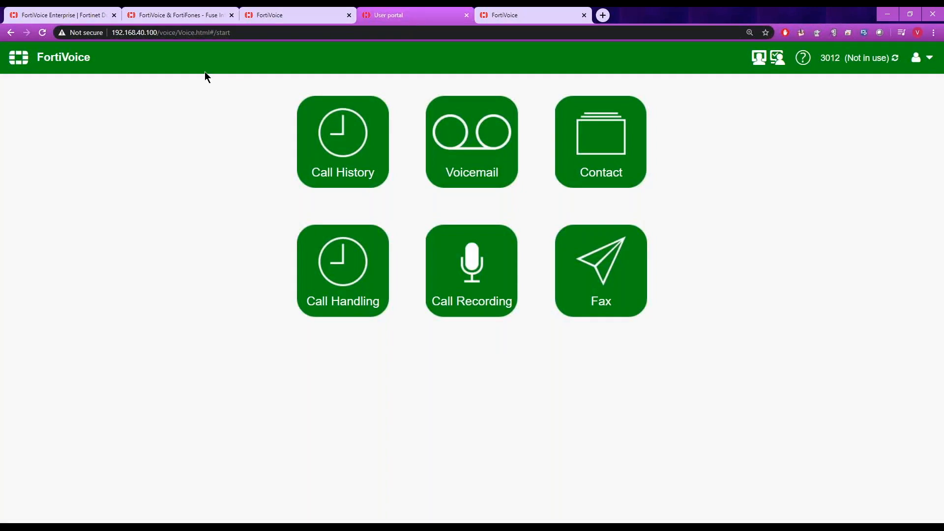
left_click(275, 21)
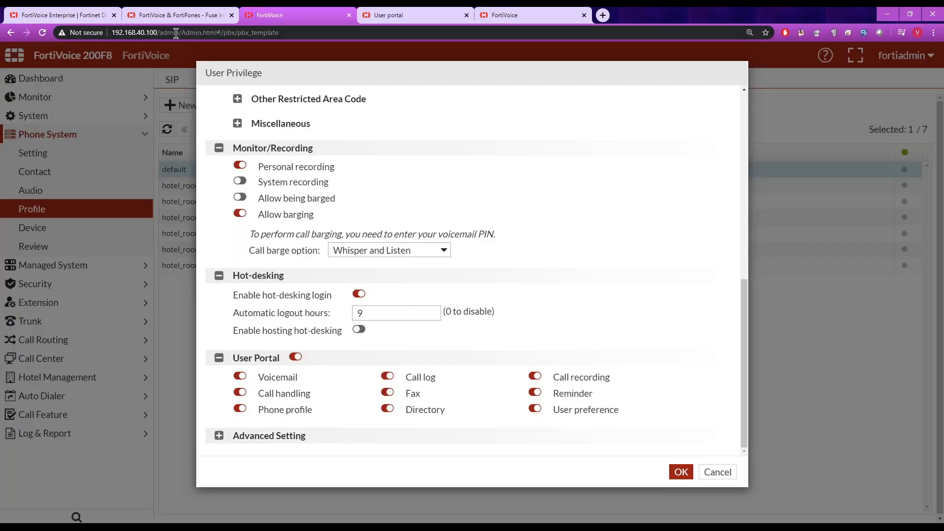
left_click_drag(178, 33, 116, 36)
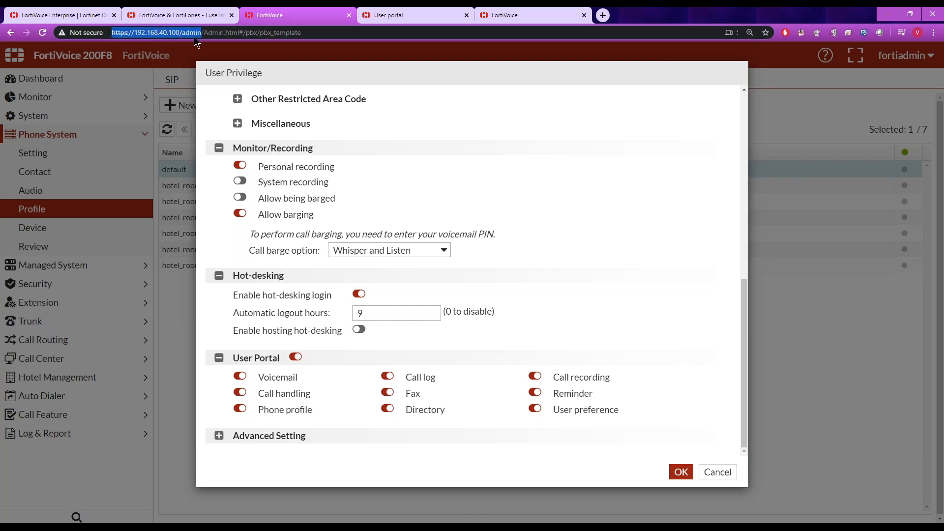
left_click(418, 20)
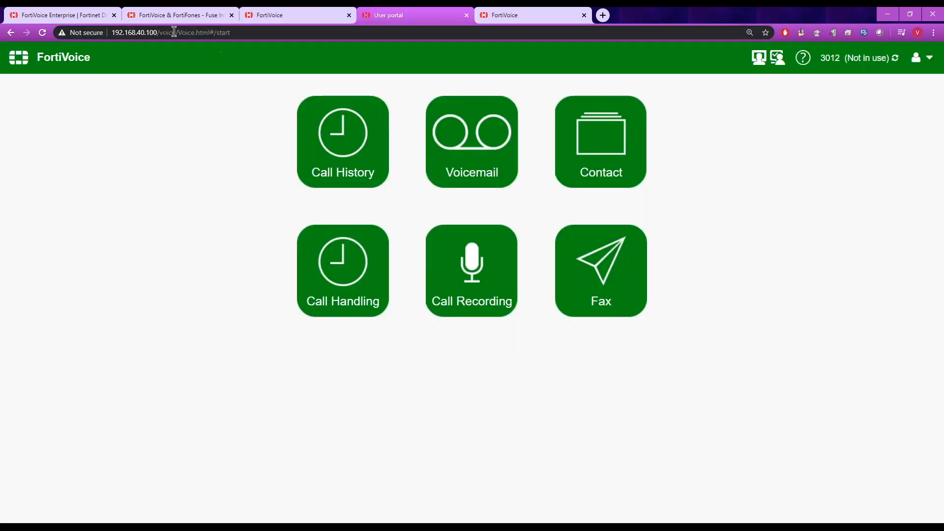
left_click_drag(176, 33, 113, 33)
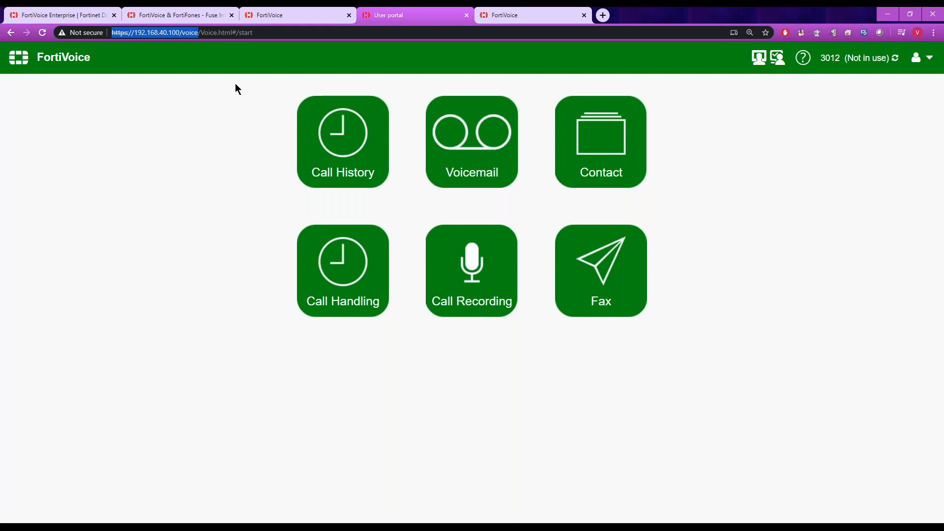
left_click(258, 85)
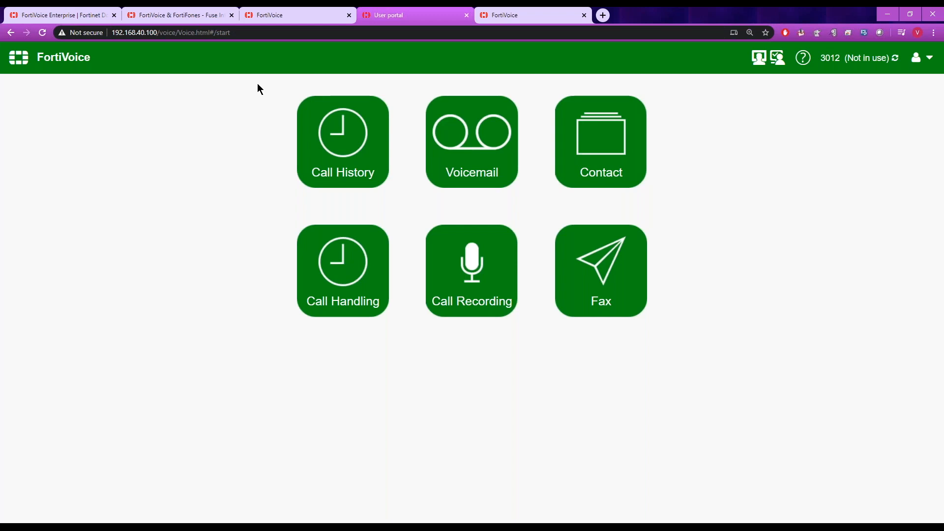
Open Call History in the user portal and look through the list of logged calls
left_click(334, 131)
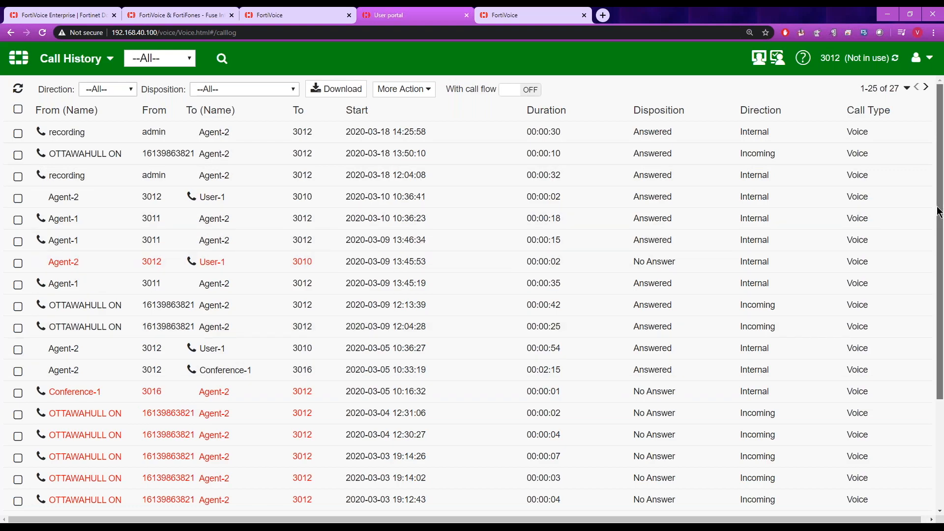
scroll(937, 216, "down", 2)
scroll(942, 229, "up", 2)
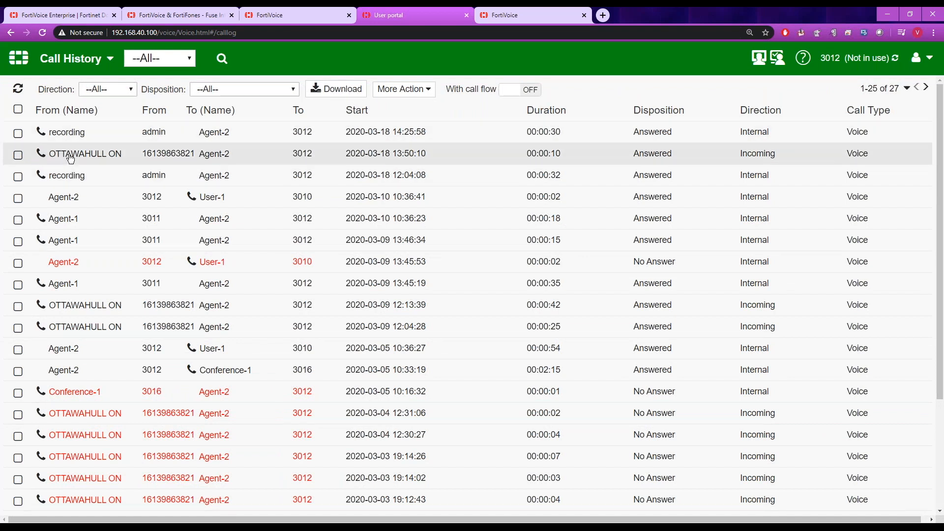
scroll(941, 344, "down", 3)
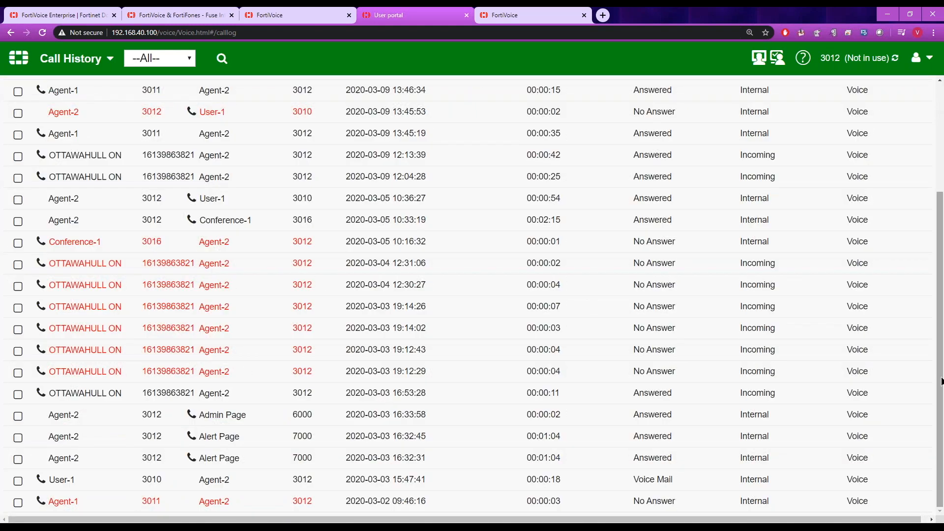
Open the record of the User-1 call with the Voice Mail disposition and expand its detail information
double_click(57, 480)
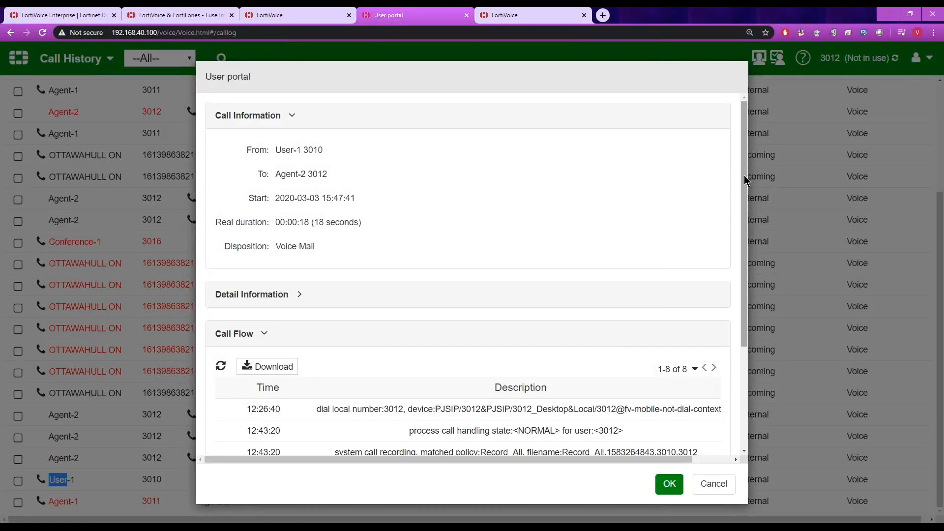
left_click(300, 294)
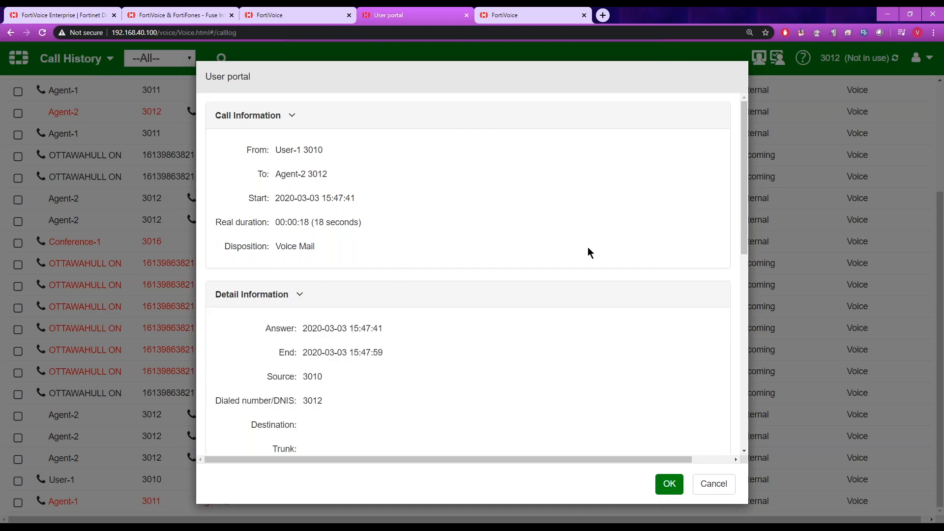
left_click_drag(745, 170, 745, 379)
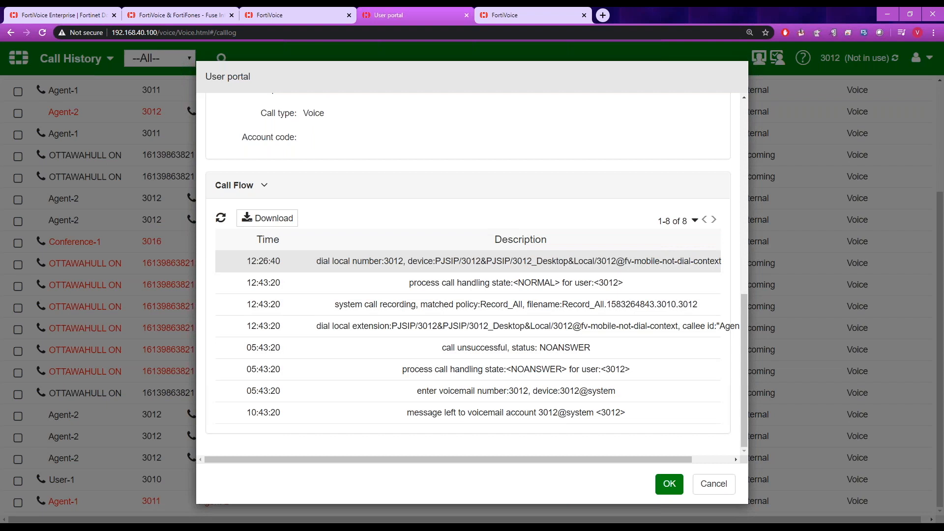
Trace the call flow from the dialled extension through the unanswered status to the voicemail message, and close the record without saving
left_click_drag(385, 263, 403, 264)
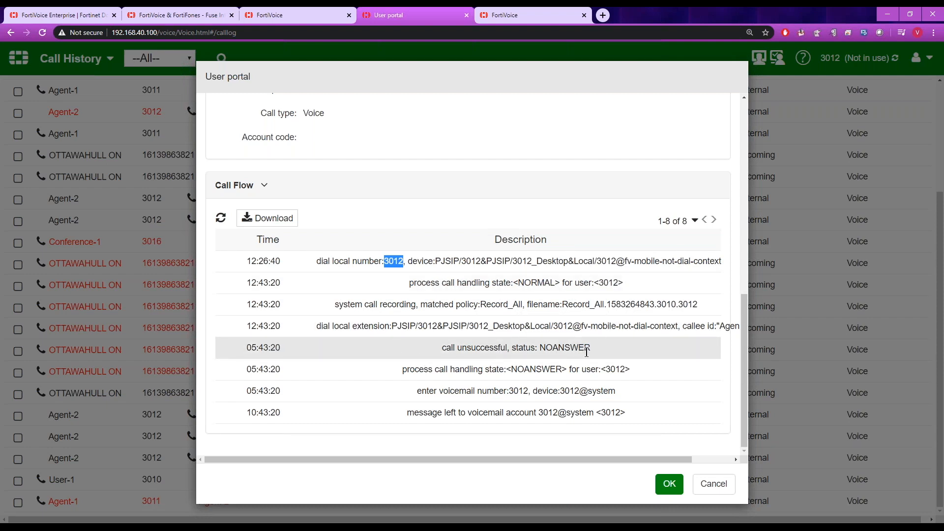
left_click_drag(590, 349, 539, 349)
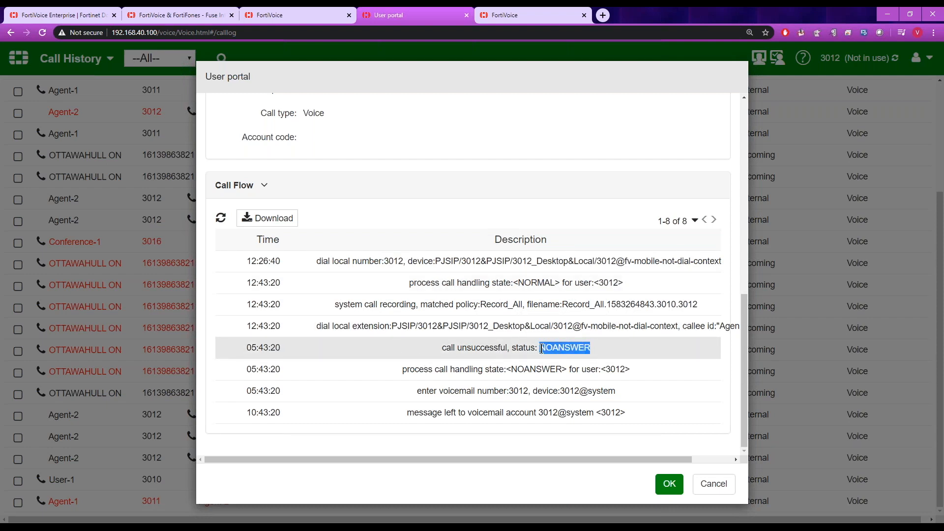
left_click_drag(435, 370, 559, 376)
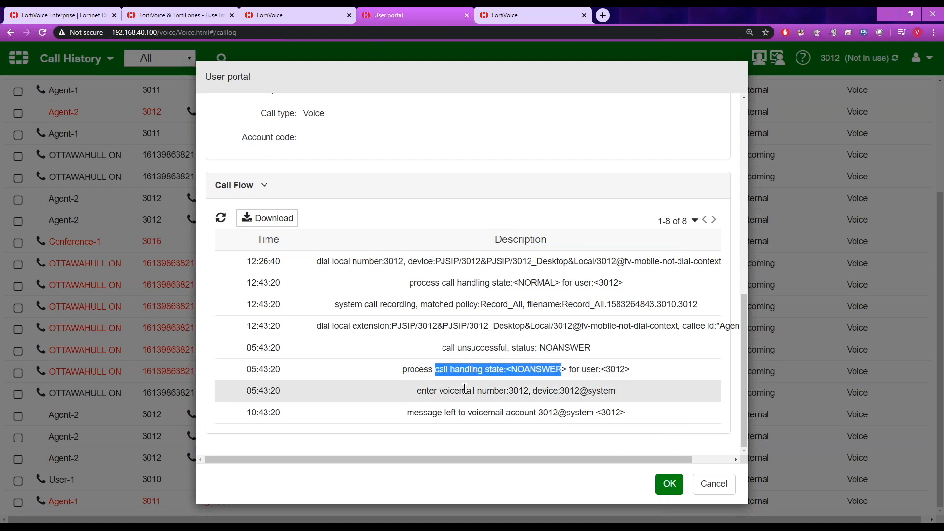
left_click(418, 391)
left_click_drag(419, 390, 528, 392)
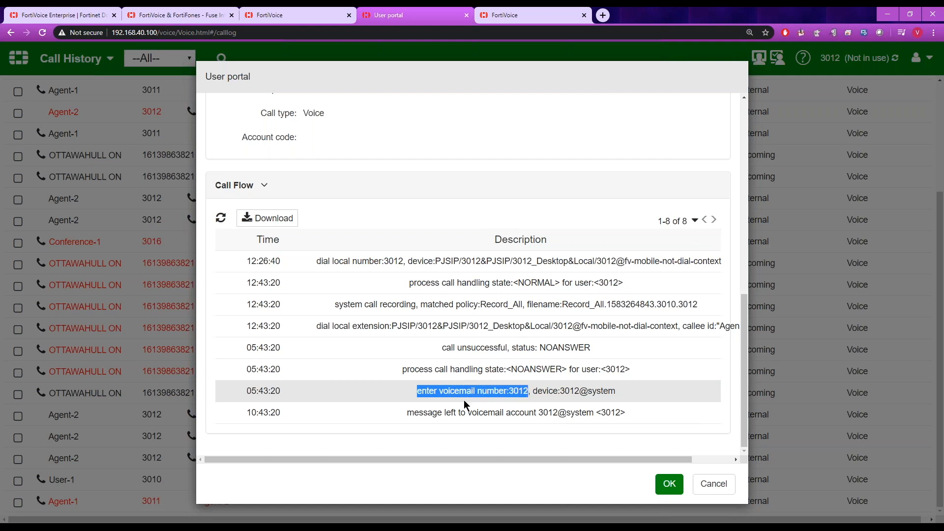
left_click_drag(410, 413, 503, 410)
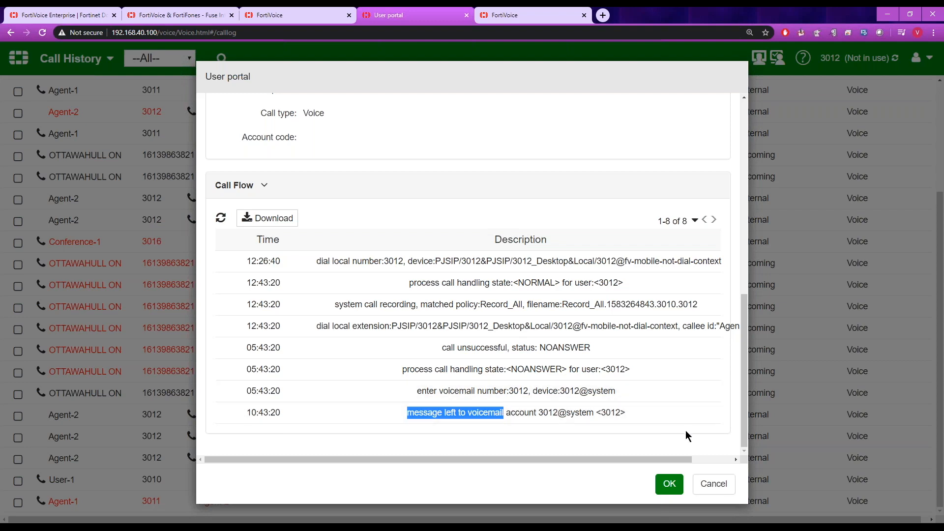
left_click(707, 491)
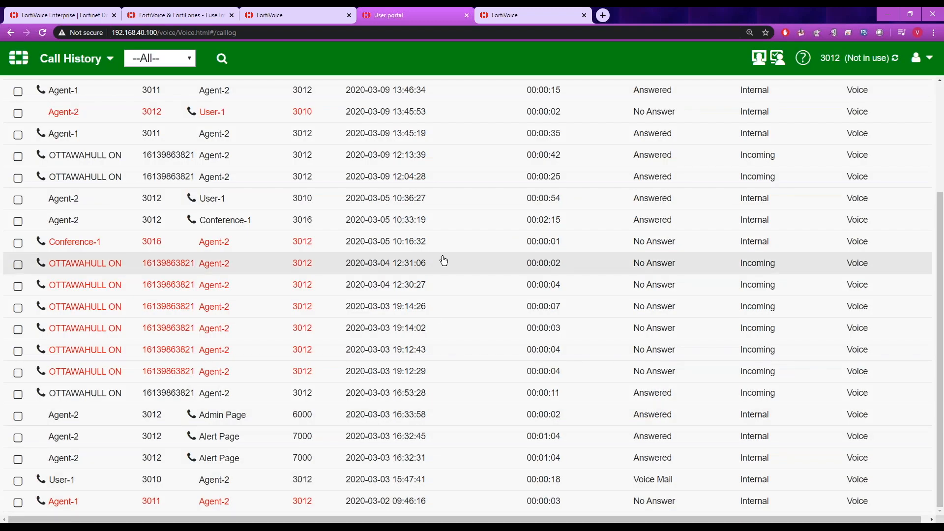
Open the Voicemail list in the user portal
left_click(110, 62)
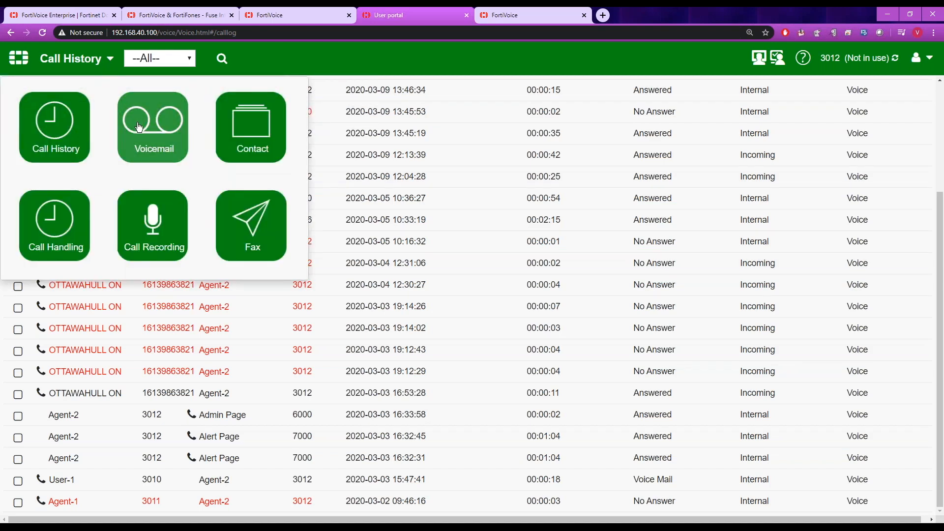
left_click(124, 101)
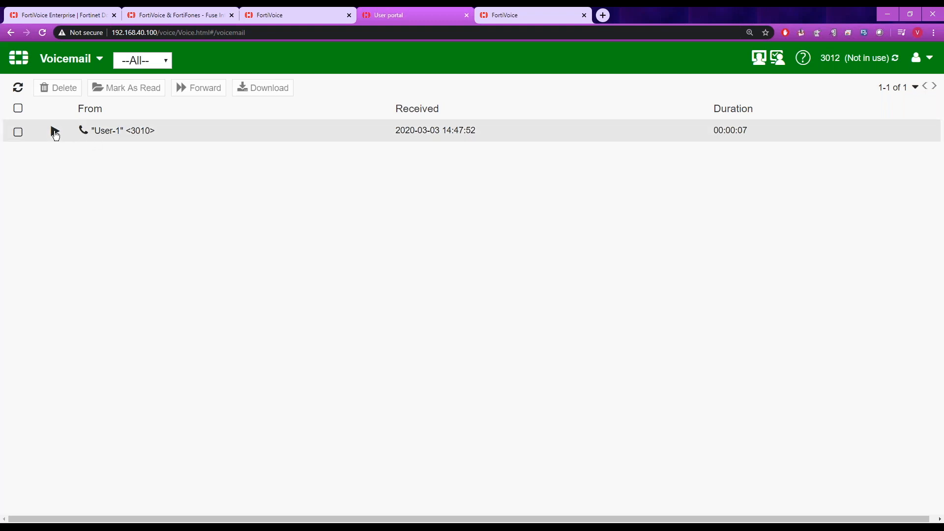
Select the voicemail message from User-1, and display the Directory in the Contact section
left_click(18, 132)
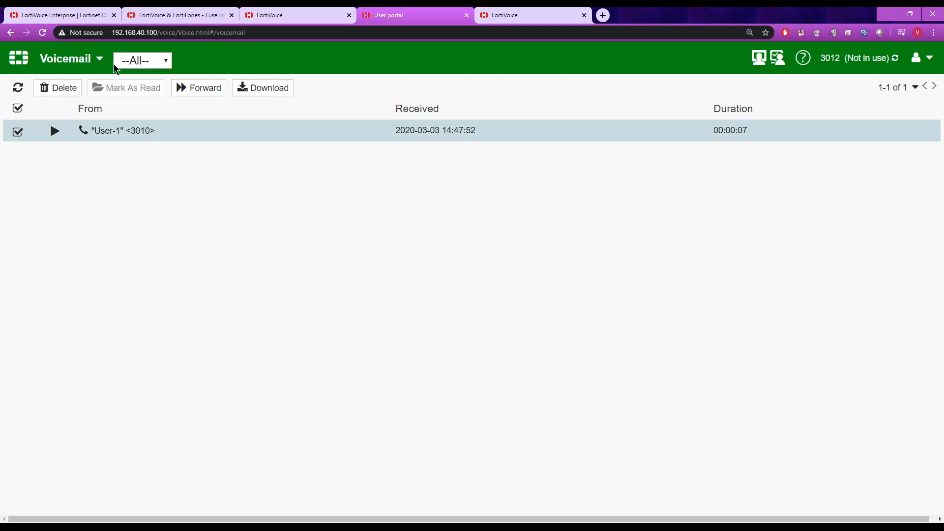
left_click(99, 60)
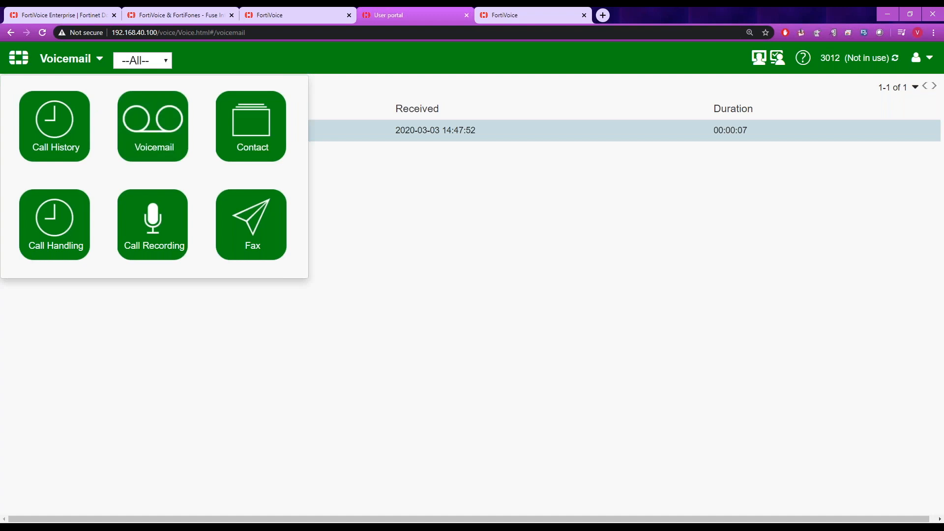
left_click(248, 129)
left_click(200, 60)
left_click(177, 101)
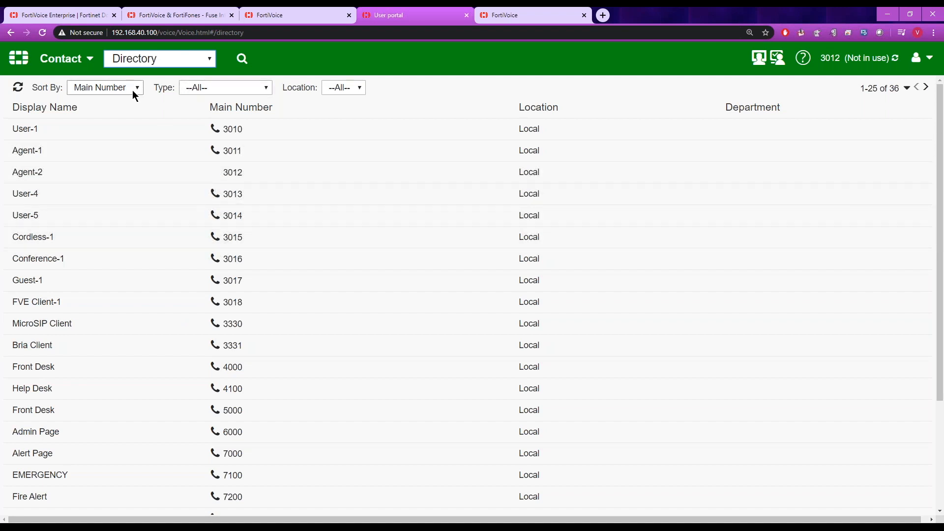
Show the Personal Contact list, view the fields for creating a new contact, and cancel the form
left_click(125, 62)
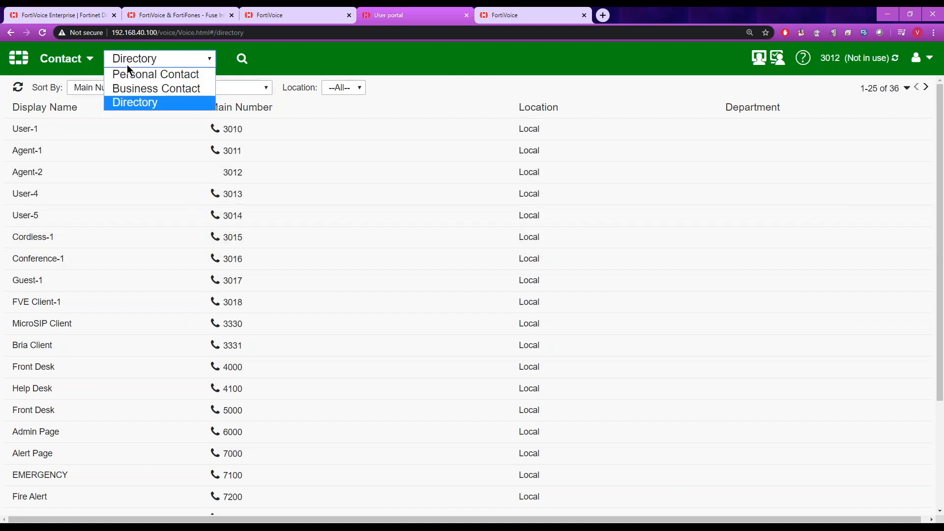
left_click(129, 75)
left_click(44, 88)
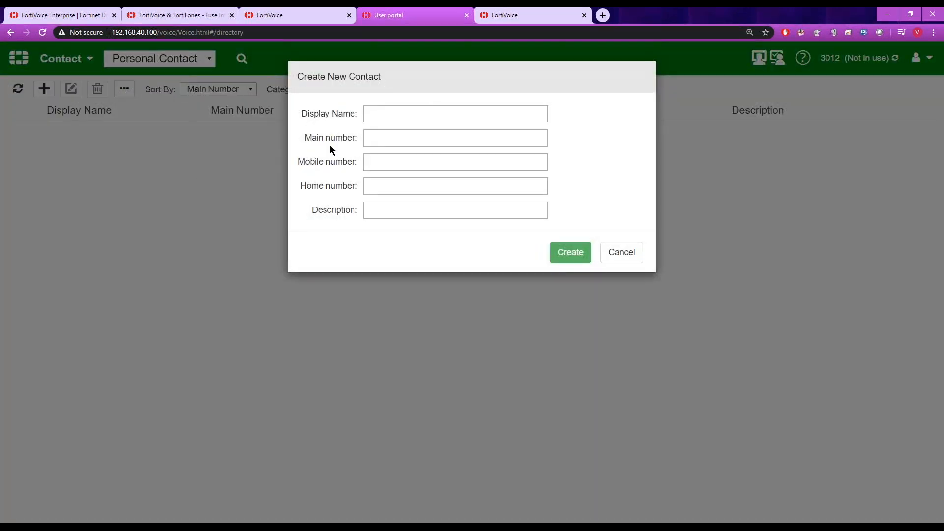
left_click(623, 253)
Open the Personal Block List, view the form for a new blocked number, and close both without creating an entry
left_click(473, 90)
left_click(147, 109)
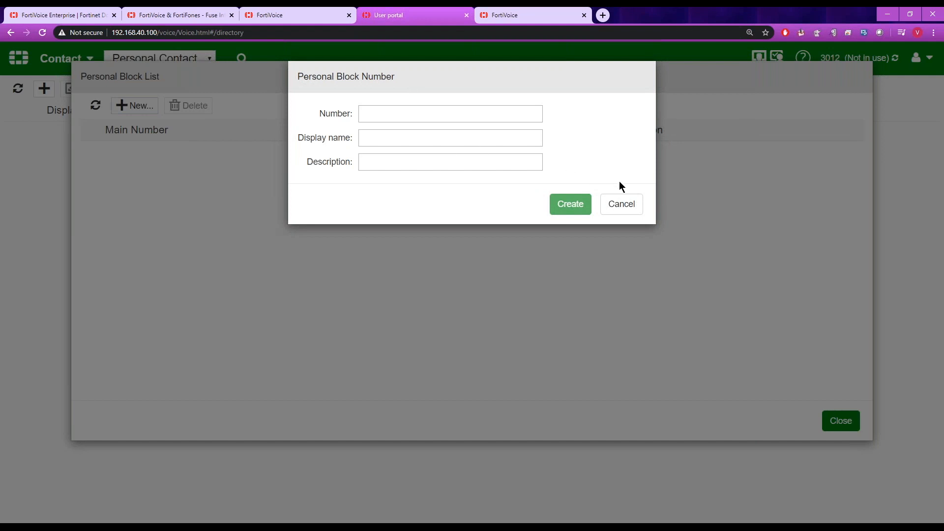
left_click(629, 209)
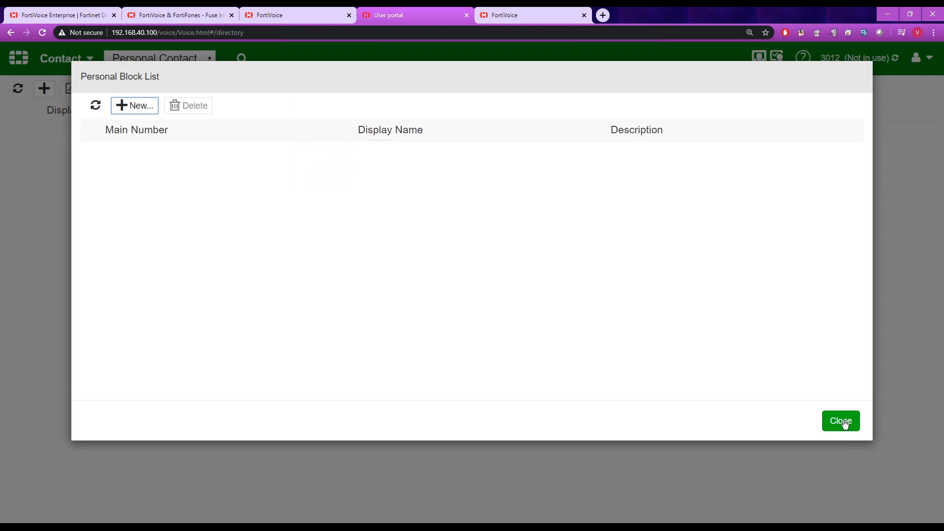
left_click(844, 423)
View the Business Contact list and return to the user portal's home page
left_click(209, 58)
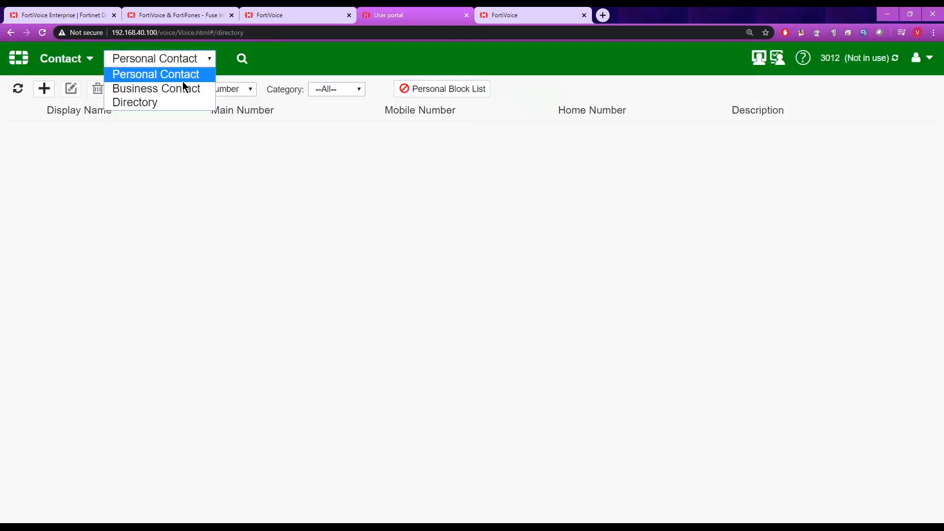
left_click(186, 90)
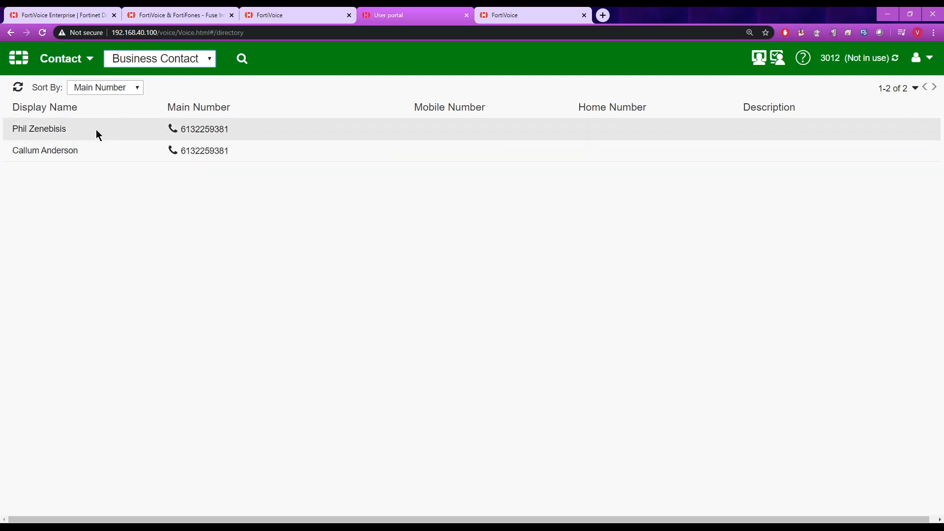
left_click(24, 59)
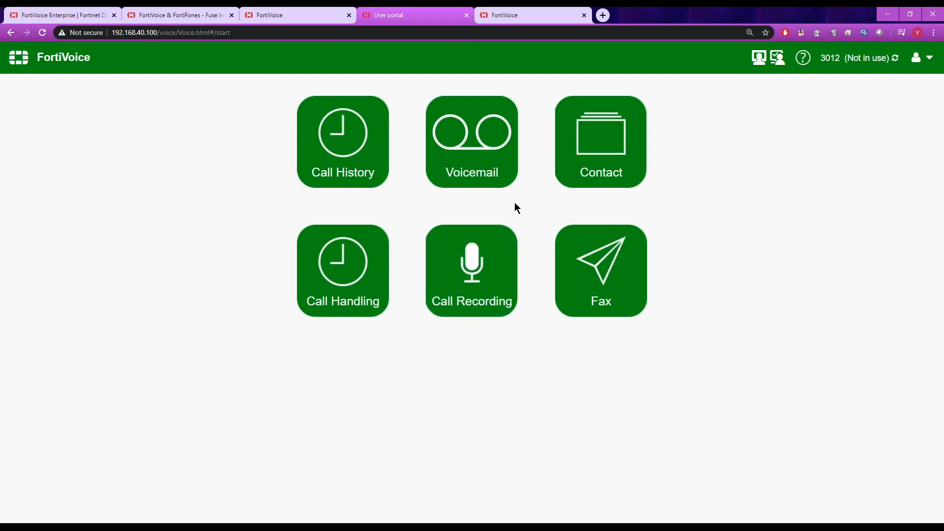
Open Call Recording, select the recorded call to extension 3012, and return to the portal's home page
left_click(476, 292)
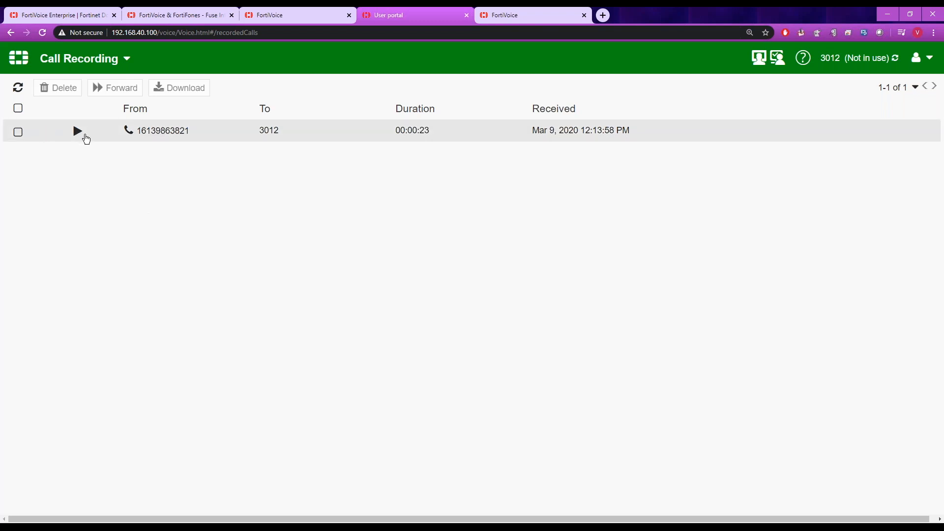
left_click(19, 133)
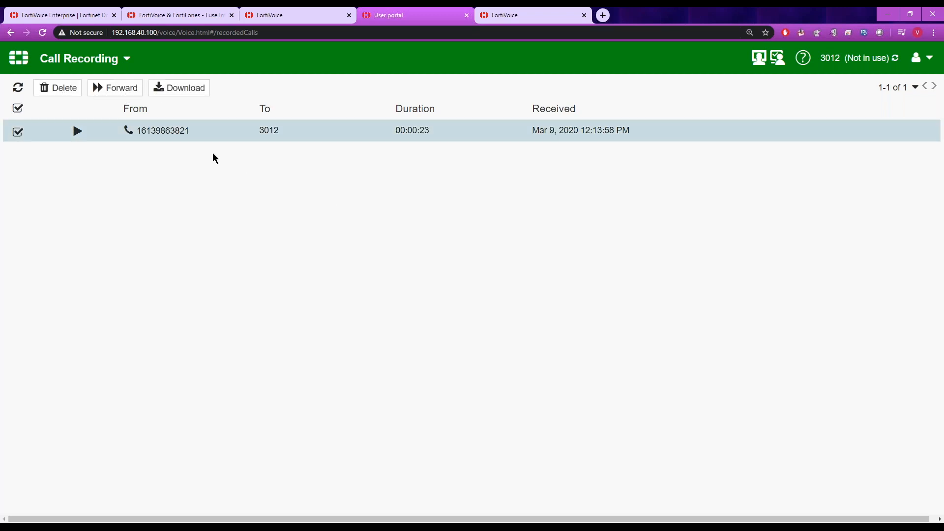
left_click(20, 59)
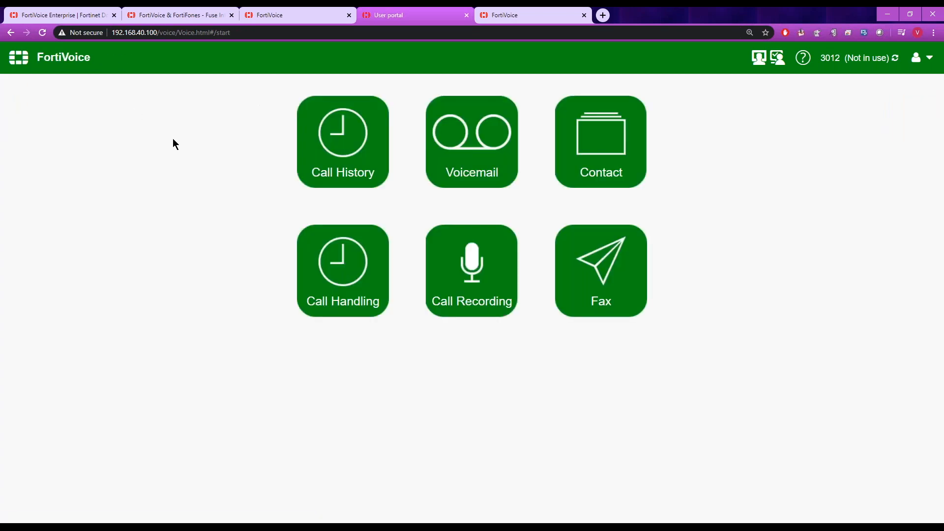
Switch to the FortiVoice admin page and close the User Privilege profile without saving
left_click(303, 14)
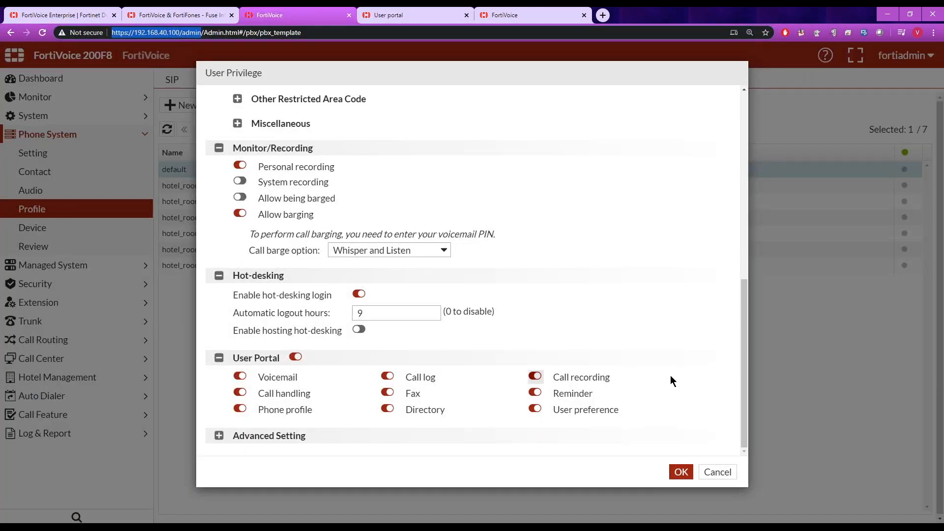
left_click(714, 473)
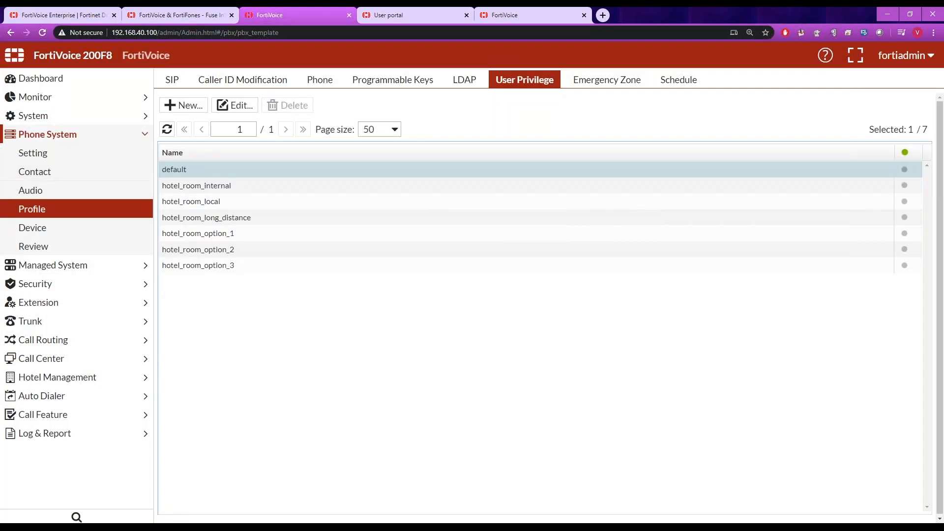
Review the 1st_Floor Emergency Zone profile's caller ID and alert email settings, and close it without saving
left_click(614, 83)
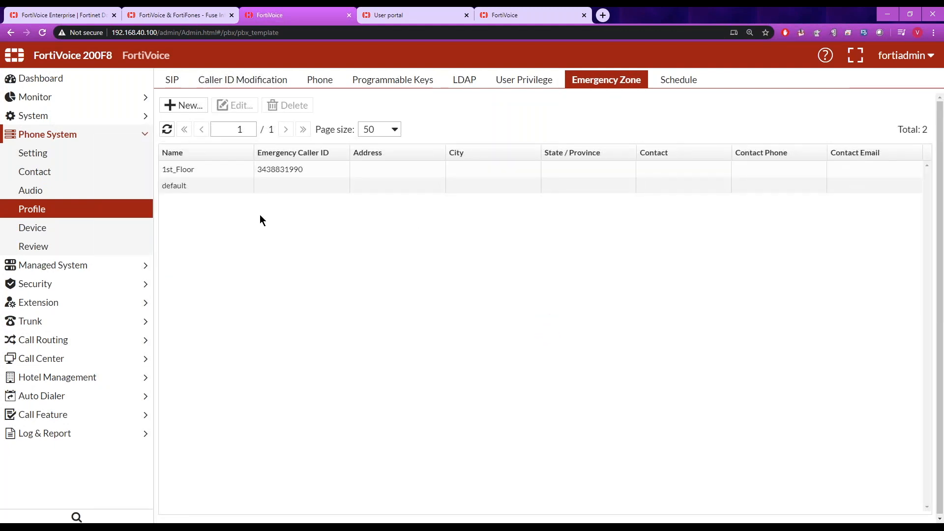
double_click(202, 169)
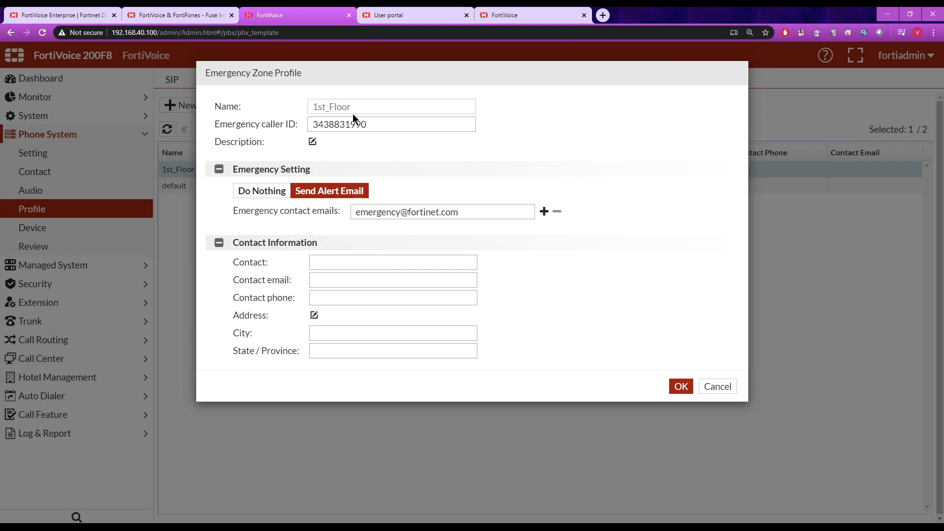
left_click_drag(368, 124, 309, 130)
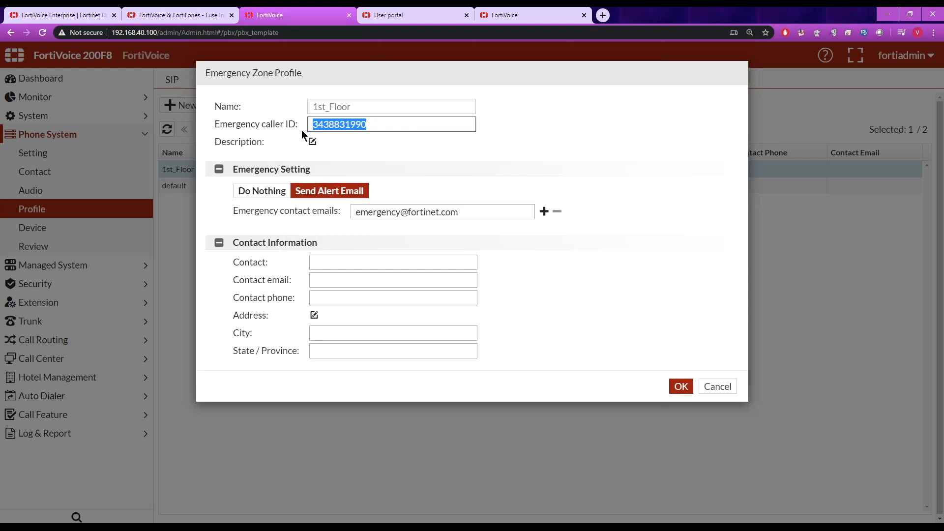
left_click(446, 169)
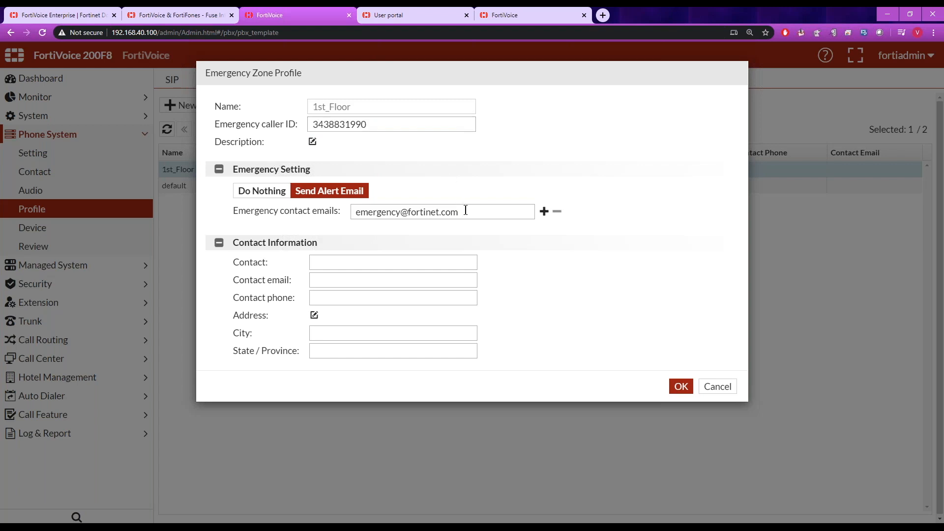
left_click_drag(463, 213, 343, 216)
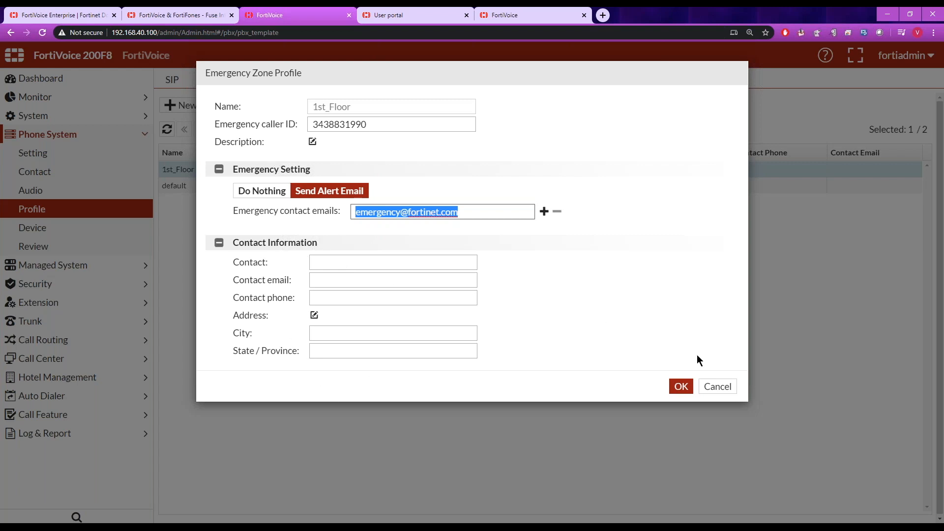
left_click(716, 387)
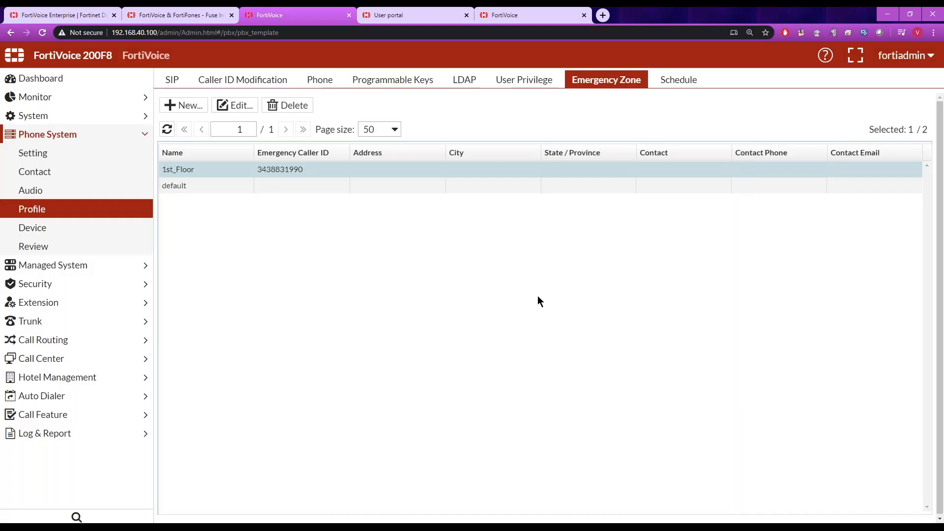
Open the Emergency message group under the extension groups and examine its number
left_click(92, 307)
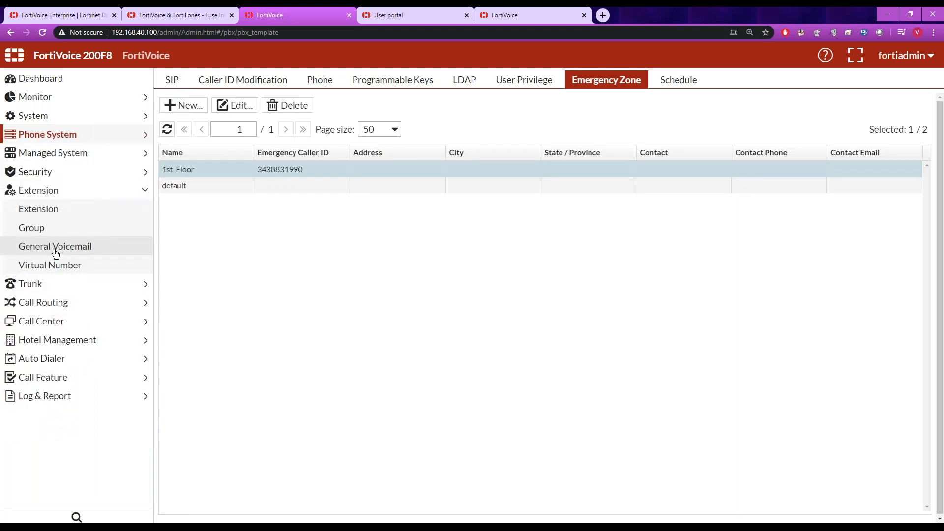
left_click(39, 231)
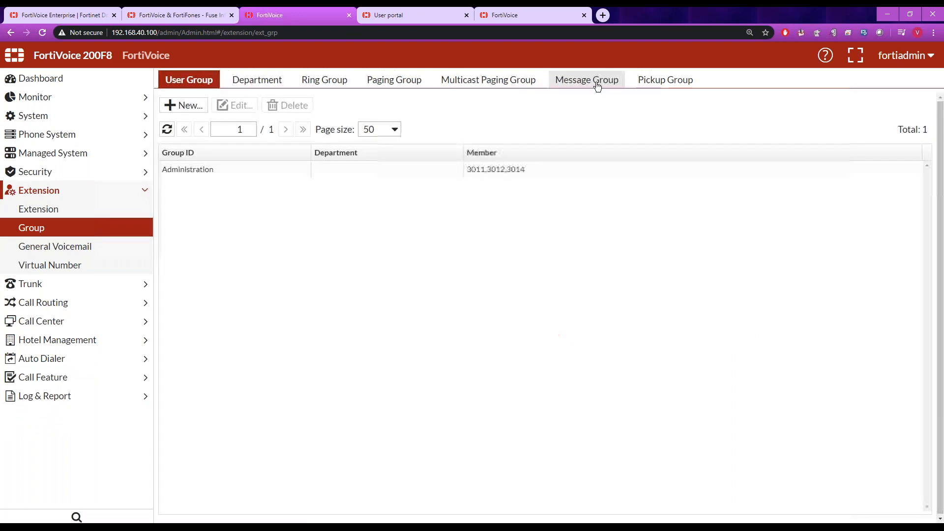
left_click(595, 82)
double_click(232, 169)
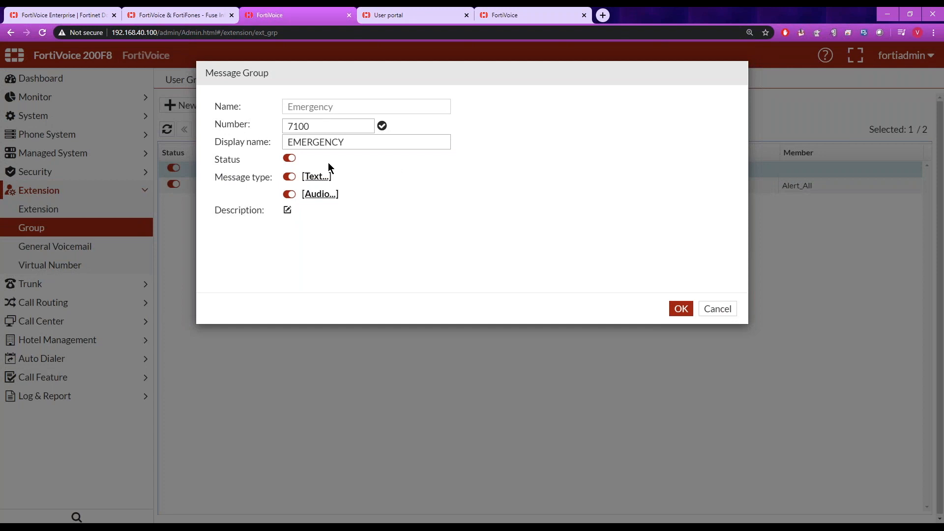
left_click_drag(321, 126, 264, 124)
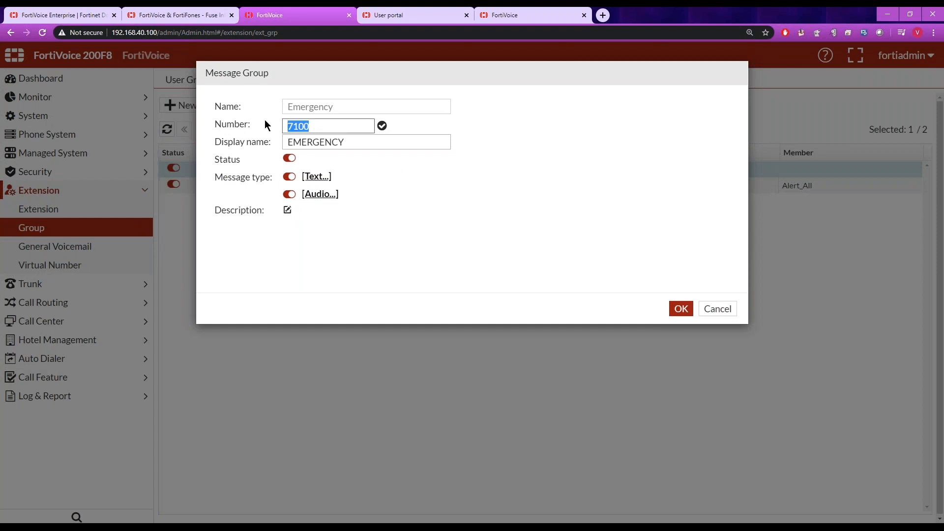
Examine the Emergency group's text message template and user group options, and close the text message settings without saving
left_click(316, 177)
left_click_drag(321, 175, 276, 119)
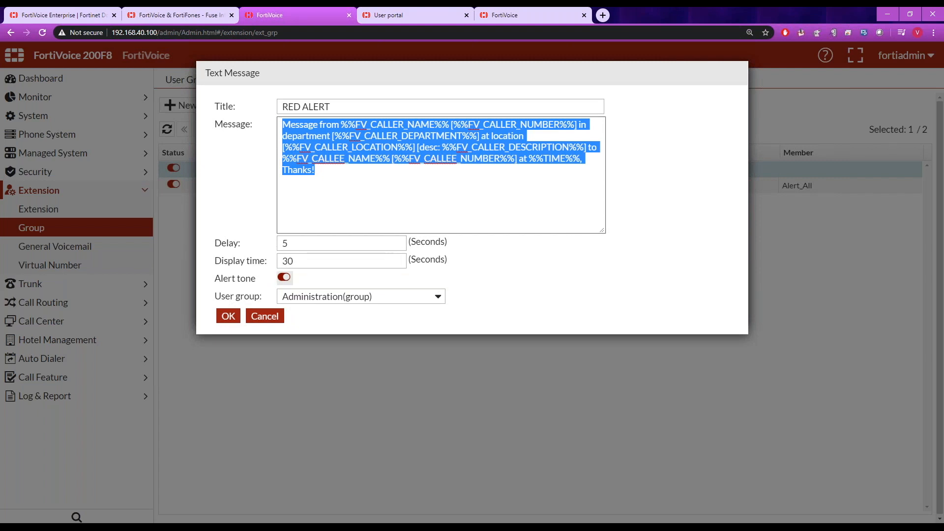
left_click(409, 296)
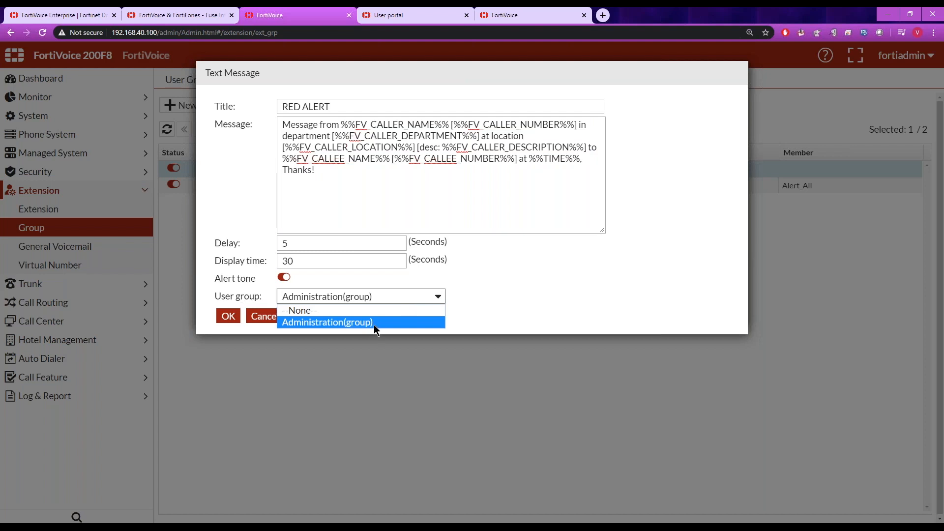
left_click(531, 307)
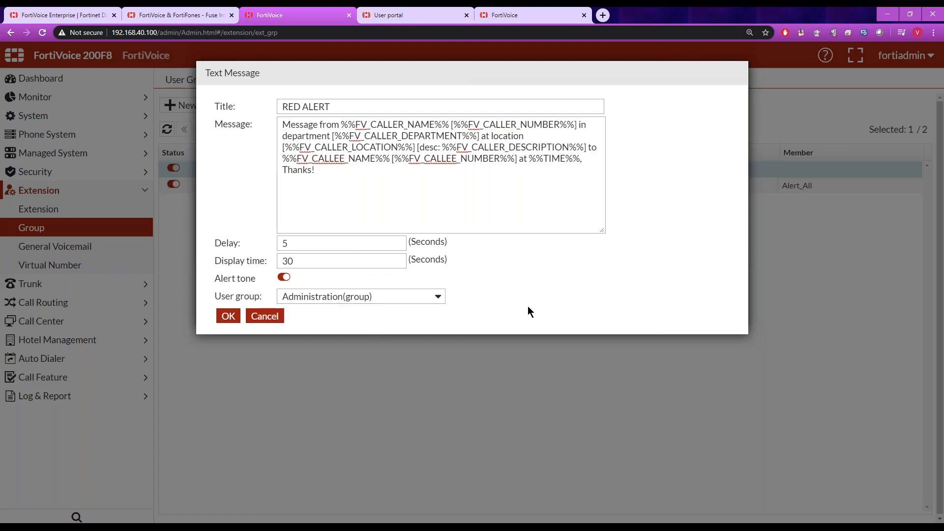
left_click_drag(350, 182, 266, 117)
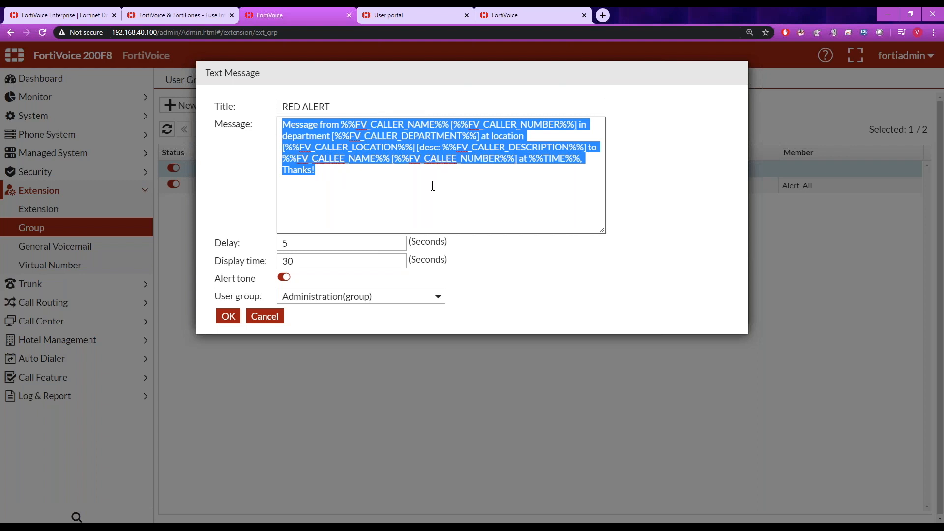
left_click(270, 316)
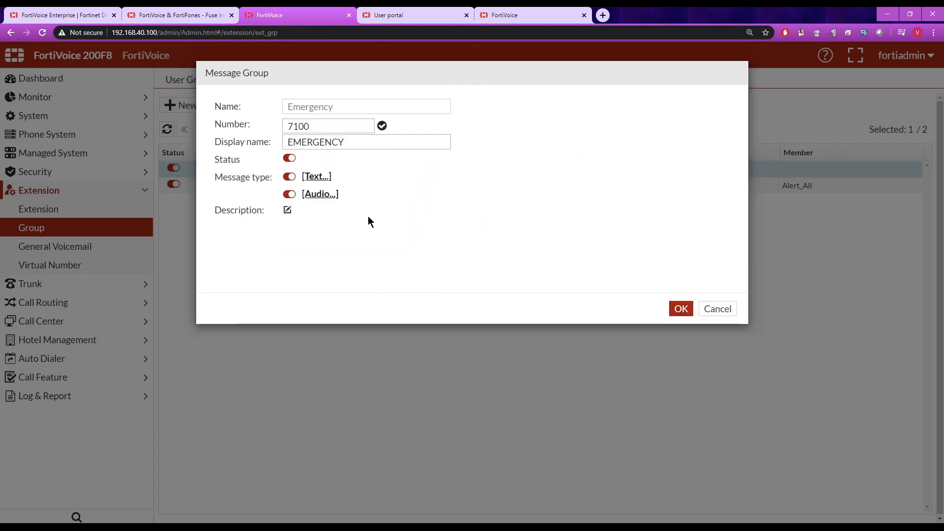
Open the Emergency group's audio message settings and view the available multicast groups
left_click(320, 194)
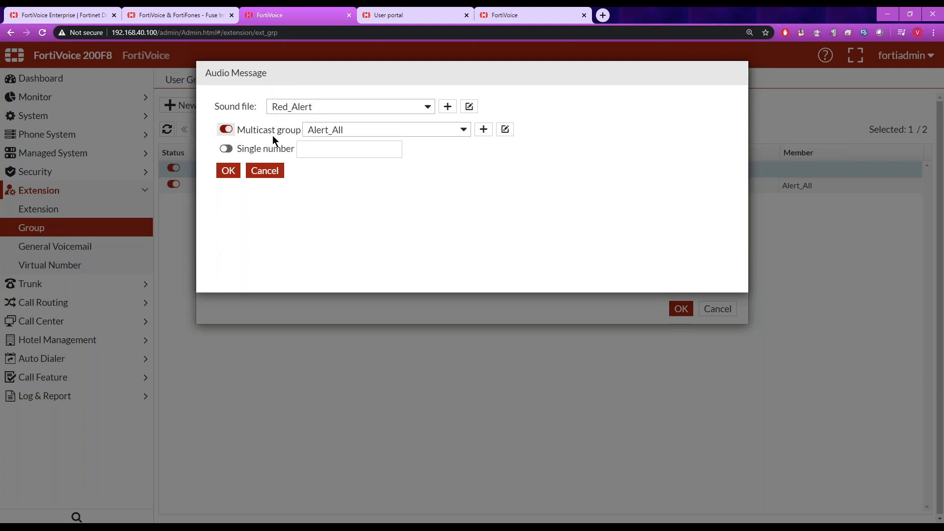
left_click(464, 131)
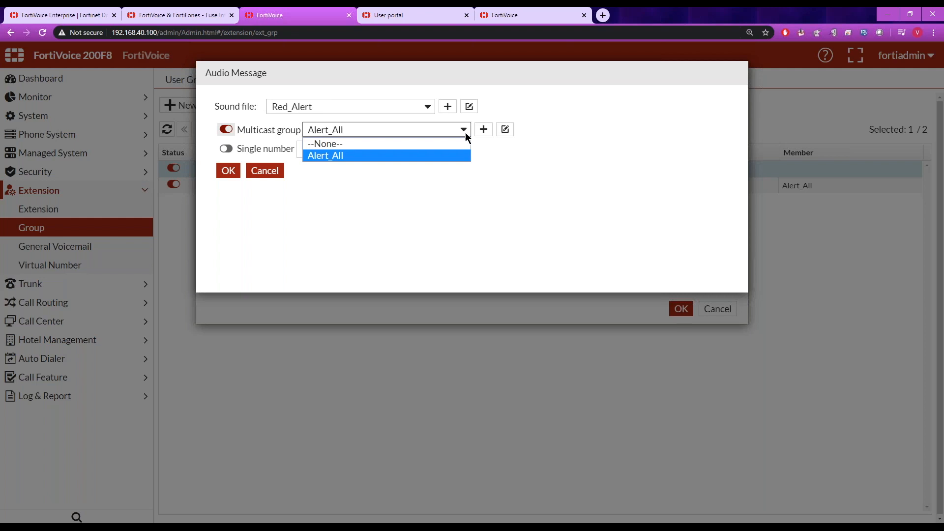
left_click(504, 155)
Change the audio message's destination from the multicast group to the single number 911
left_click(226, 129)
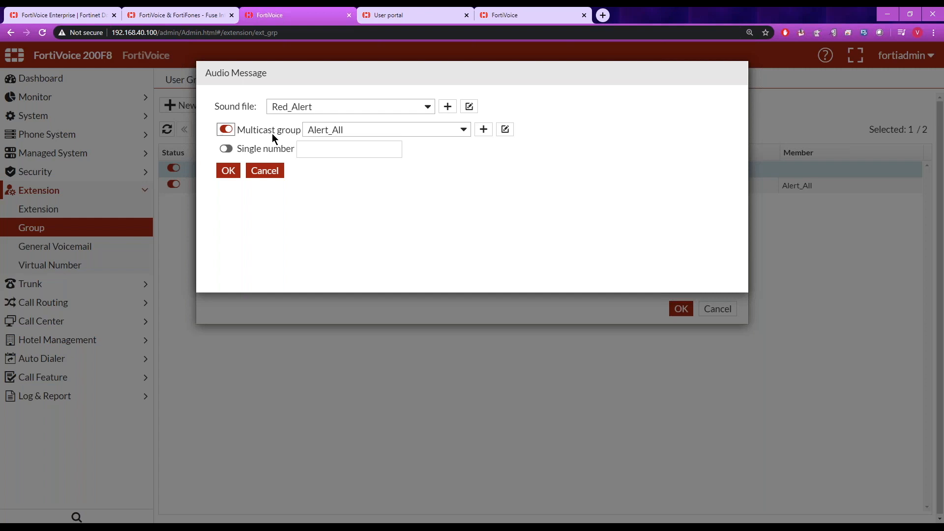
left_click(230, 150)
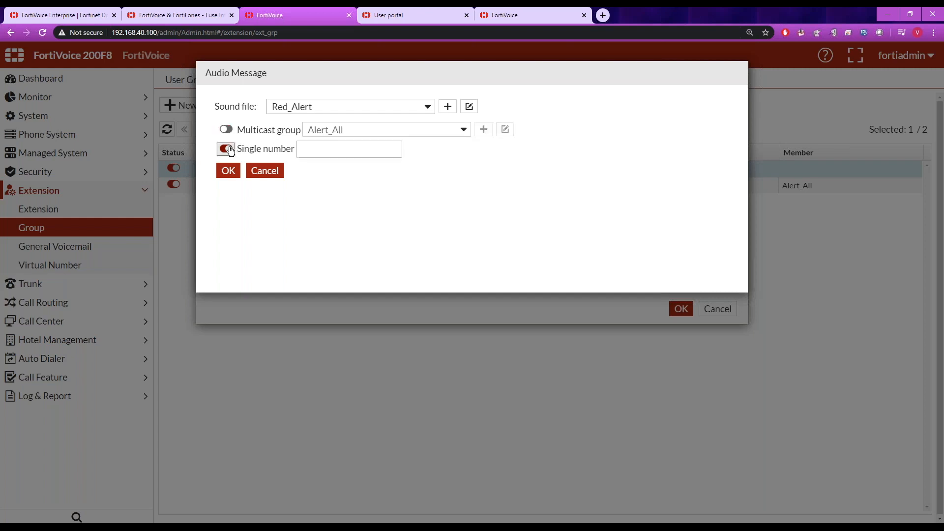
left_click(322, 154)
type("911")
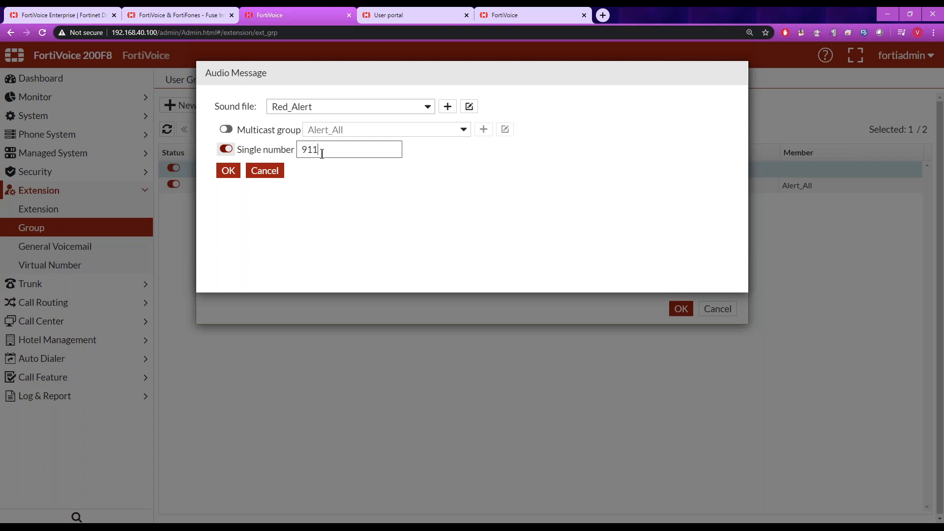
Clear the audio message's single number, and close the audio message and Emergency message group settings without saving
key("ctrl+a")
key("BackSpace")
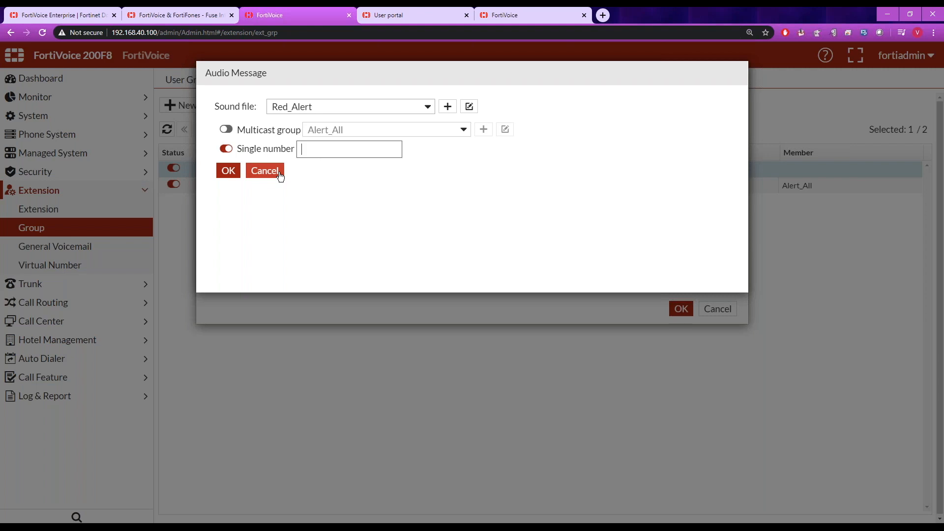
left_click(265, 171)
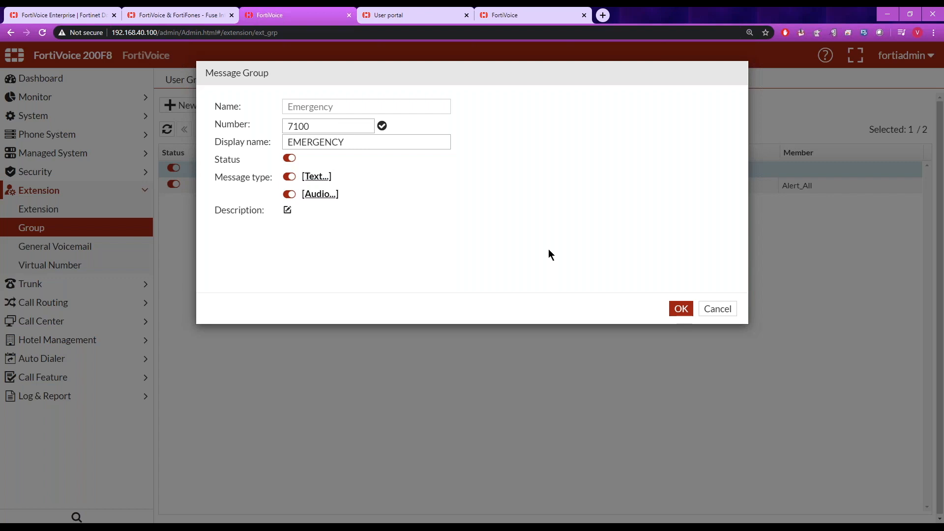
left_click(729, 315)
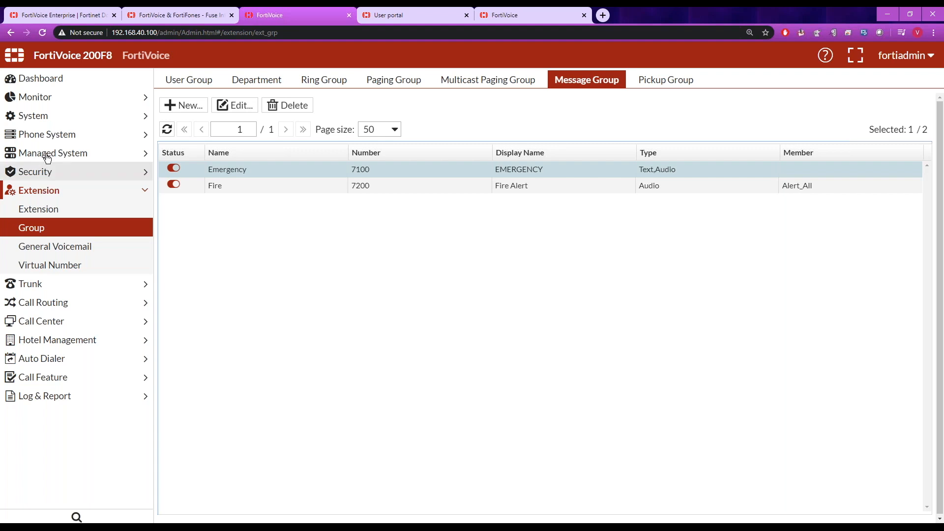
Open the phone system's schedule profiles, examine business_hour's weekday hours and holiday section, and close it without saving
left_click(49, 134)
left_click(39, 211)
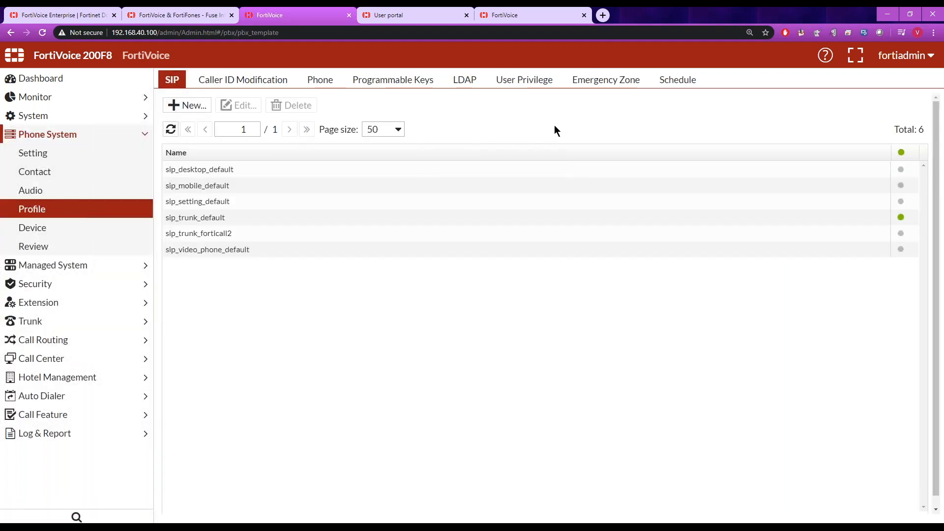
left_click(679, 81)
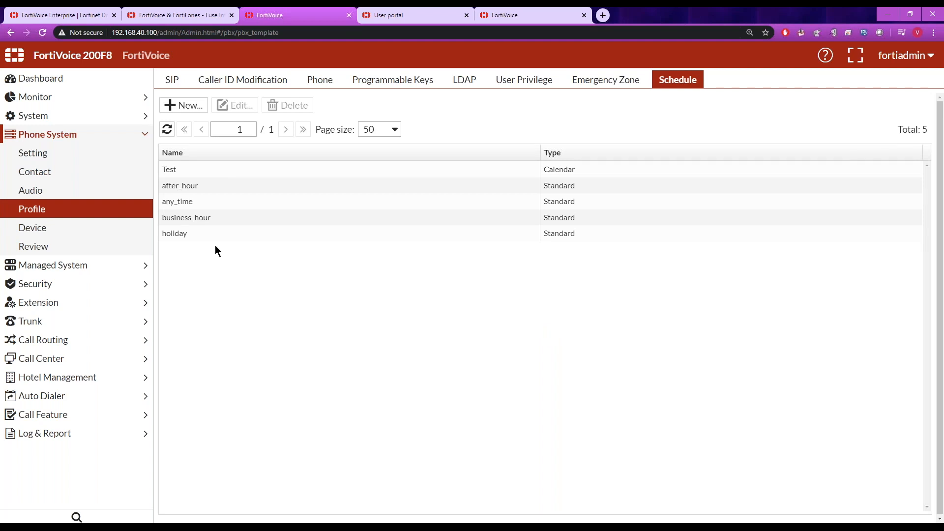
double_click(205, 219)
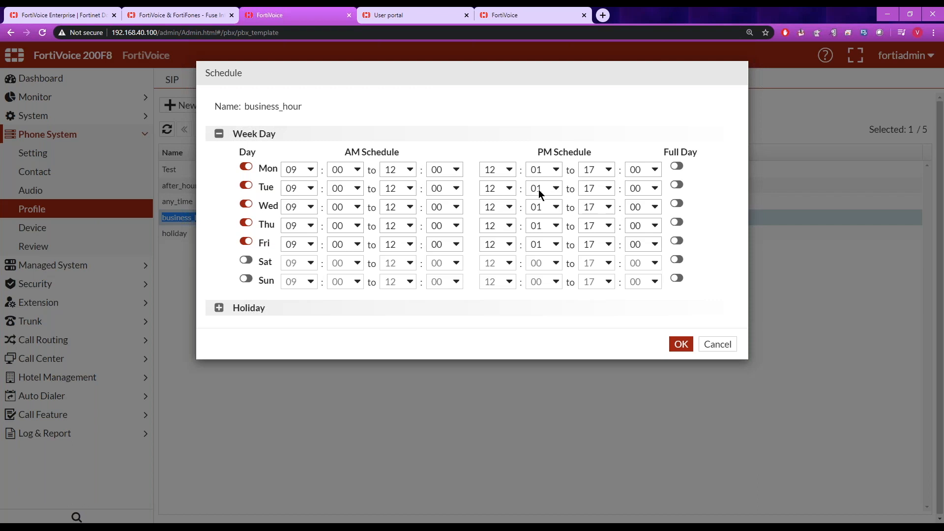
left_click(220, 308)
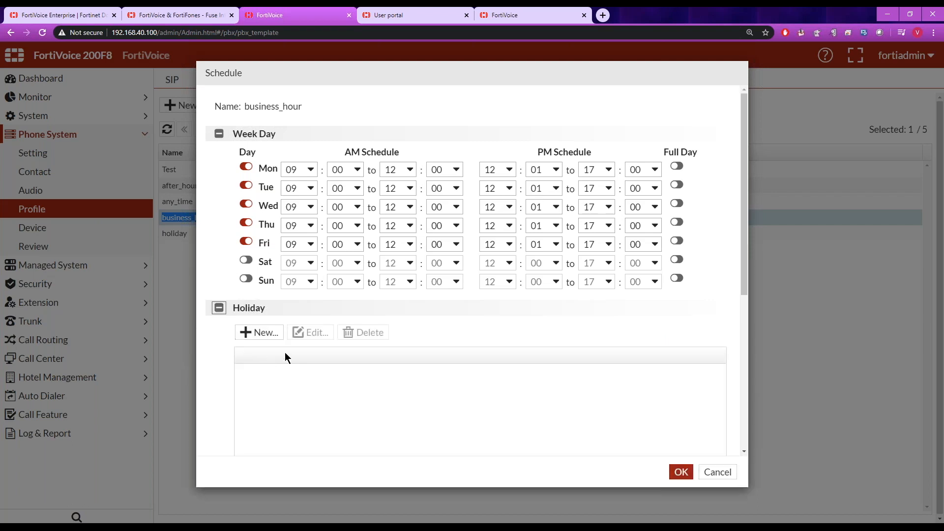
left_click(717, 472)
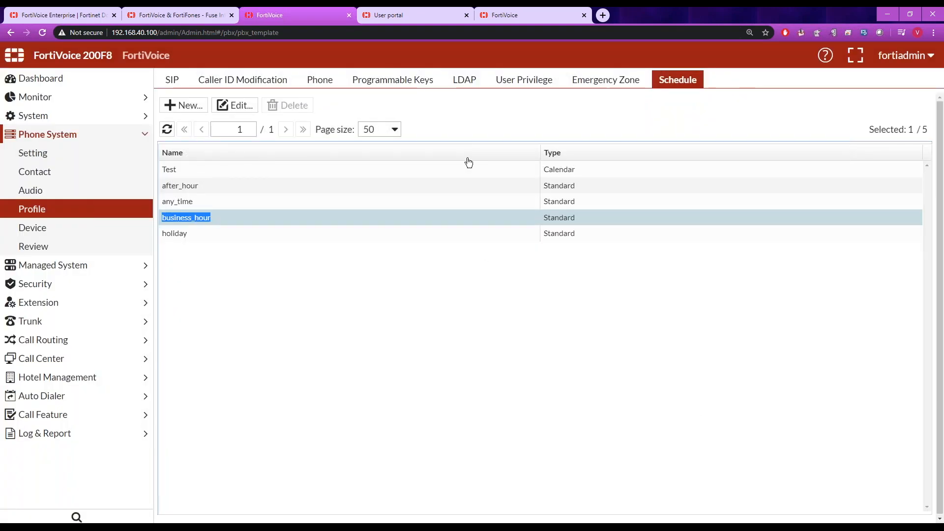
Open the Test calendar schedule, view a new event's recurrence frequency options, and close the calendar without creating an event
double_click(192, 168)
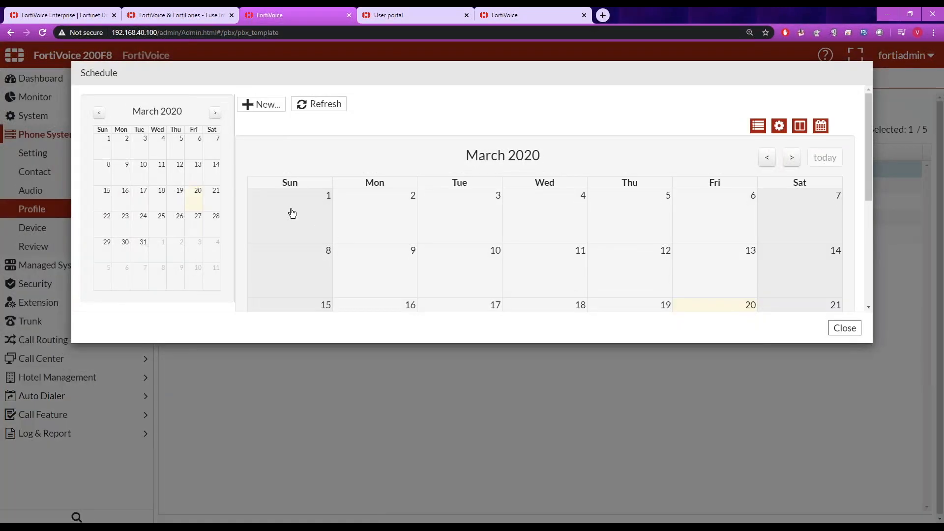
left_click(263, 109)
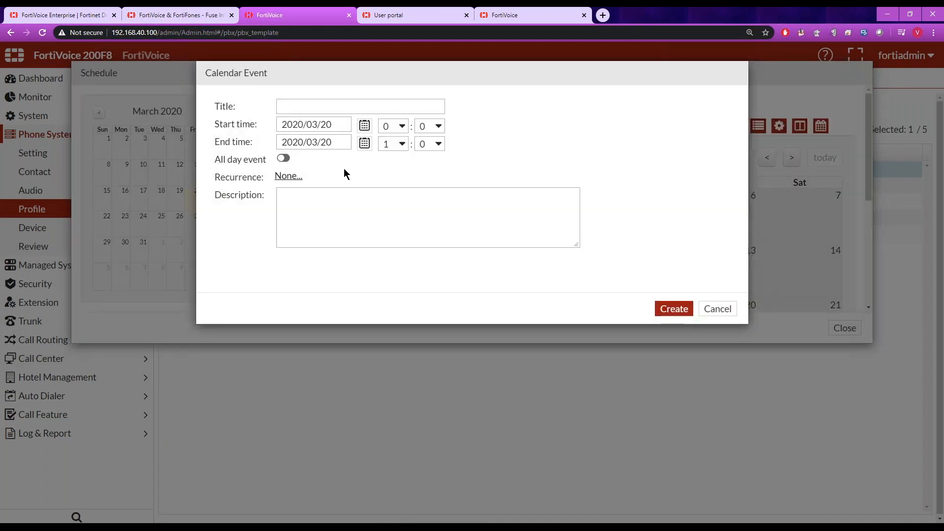
left_click(291, 177)
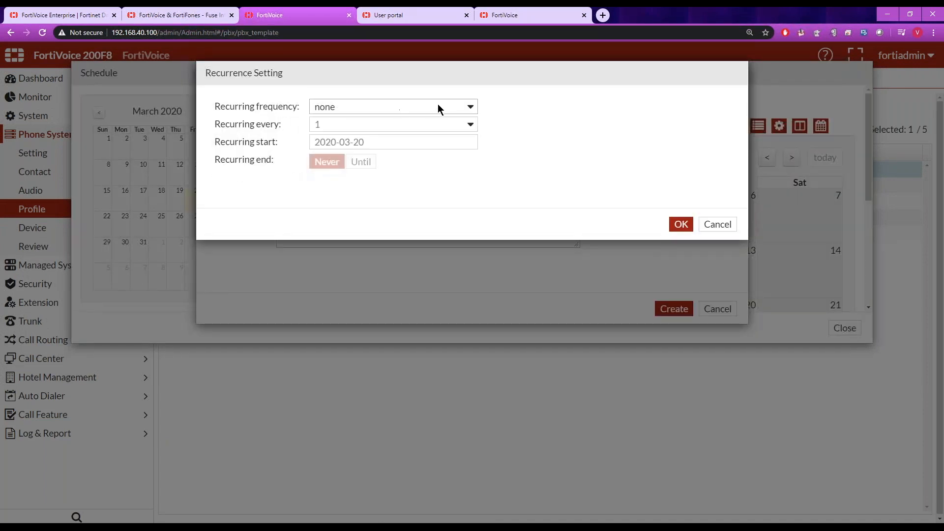
left_click(471, 108)
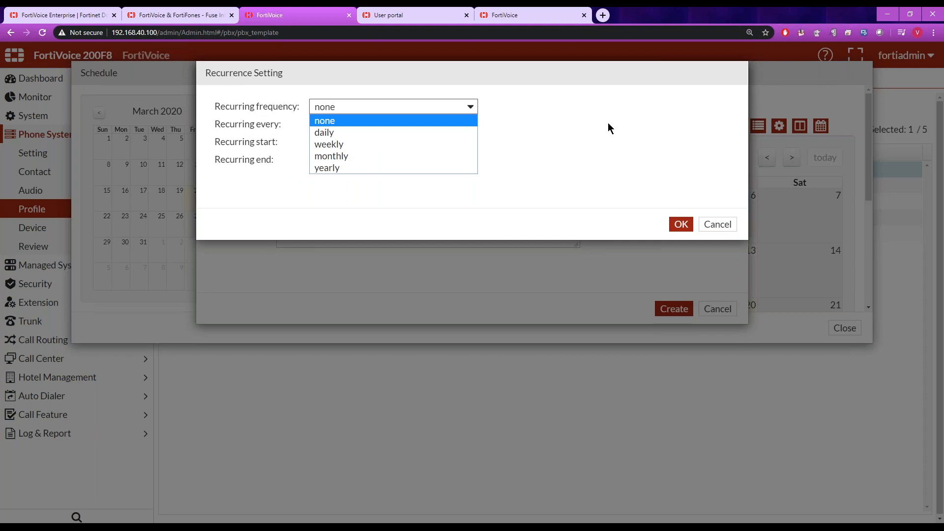
left_click(717, 224)
left_click(717, 224)
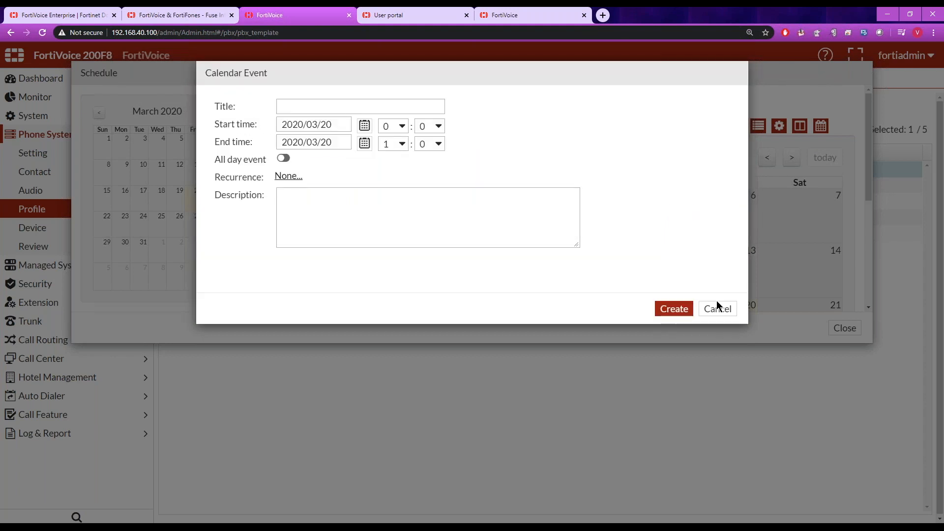
left_click(716, 308)
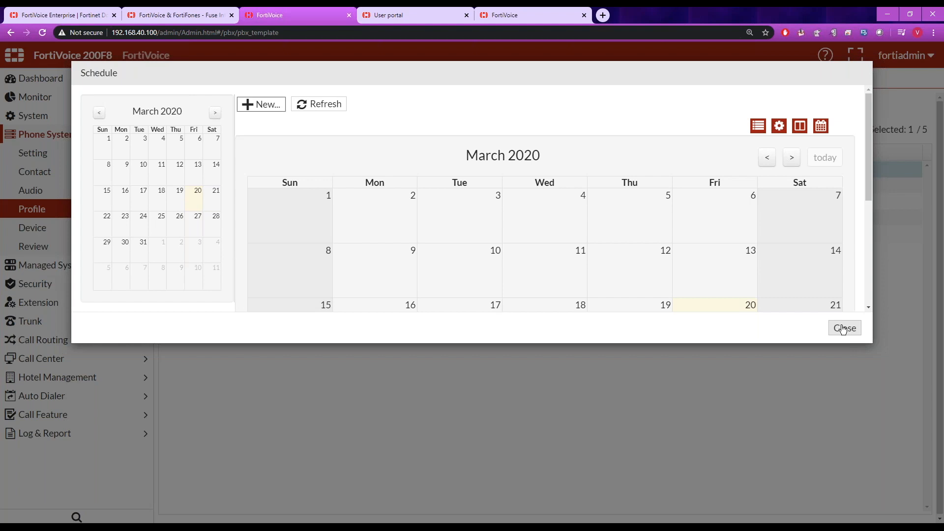
left_click(842, 328)
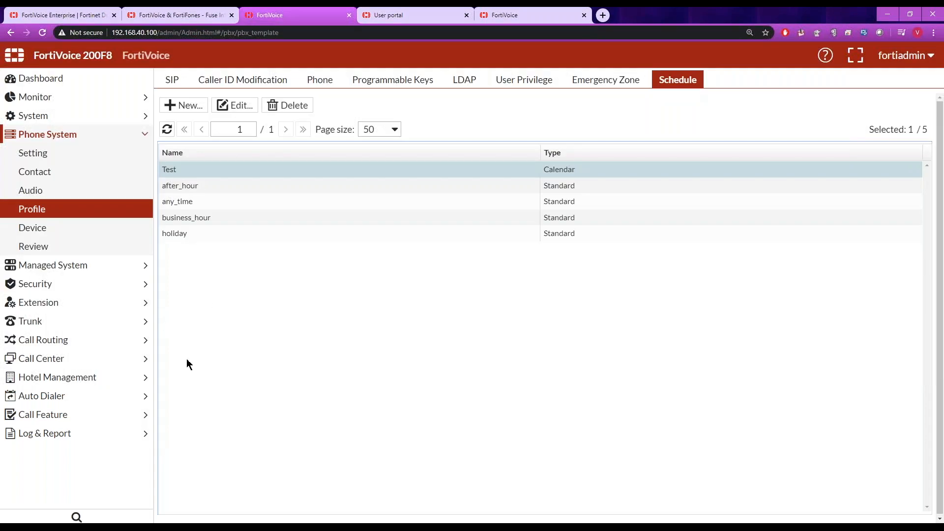
Open the IP extension list and view its available actions, including import and export
left_click(145, 302)
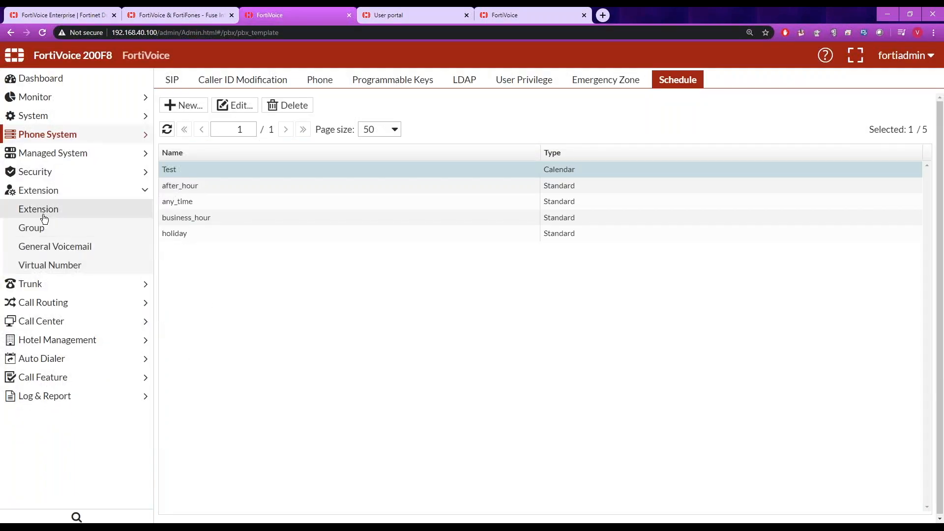
left_click(22, 211)
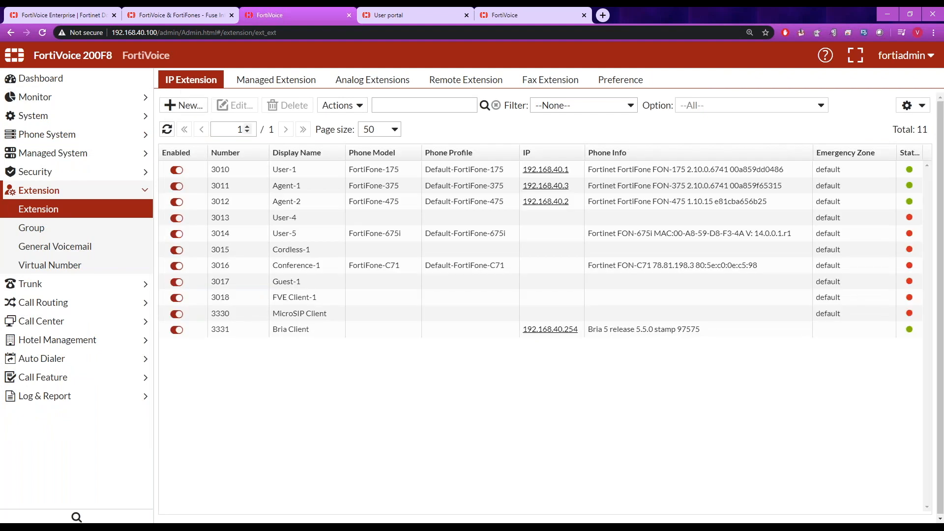
left_click(361, 107)
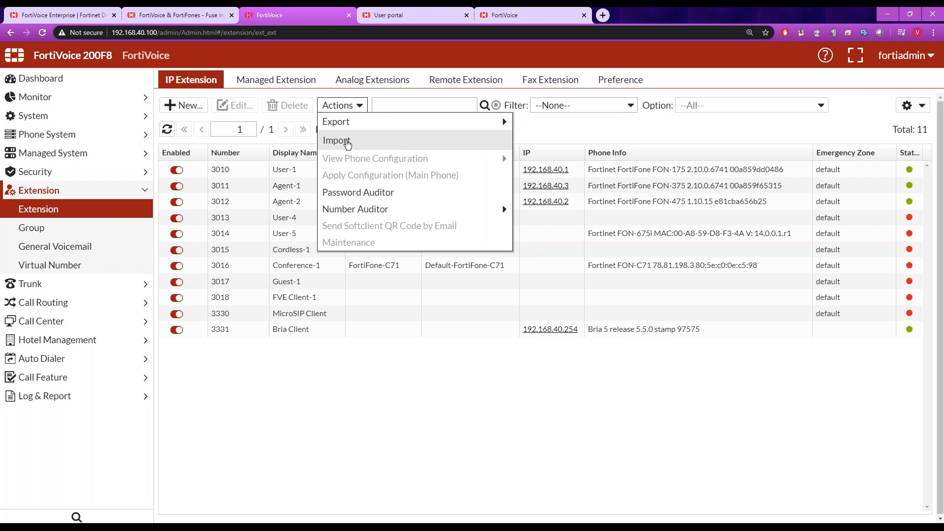
left_click(319, 374)
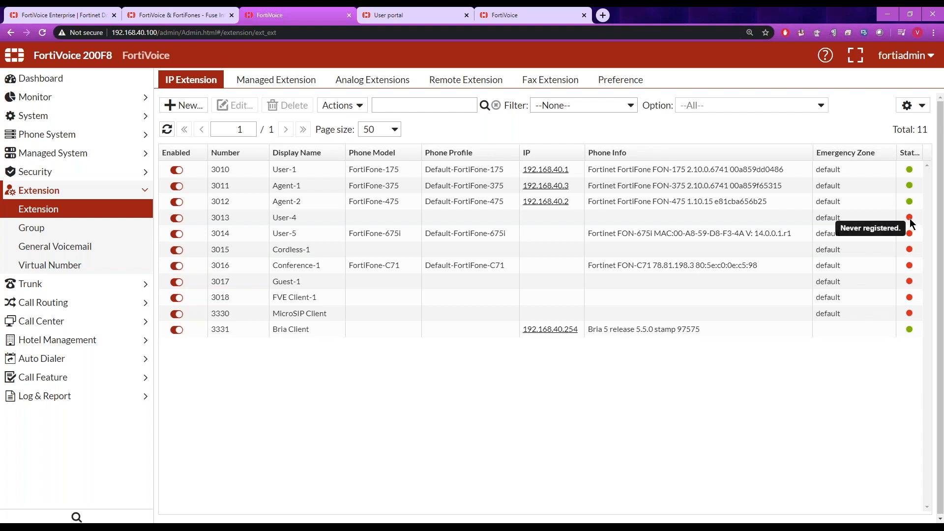
Check the Agent-2 extension's registration status, and open the extension to examine its desktop phone's firmware version
mouse_move(910, 204)
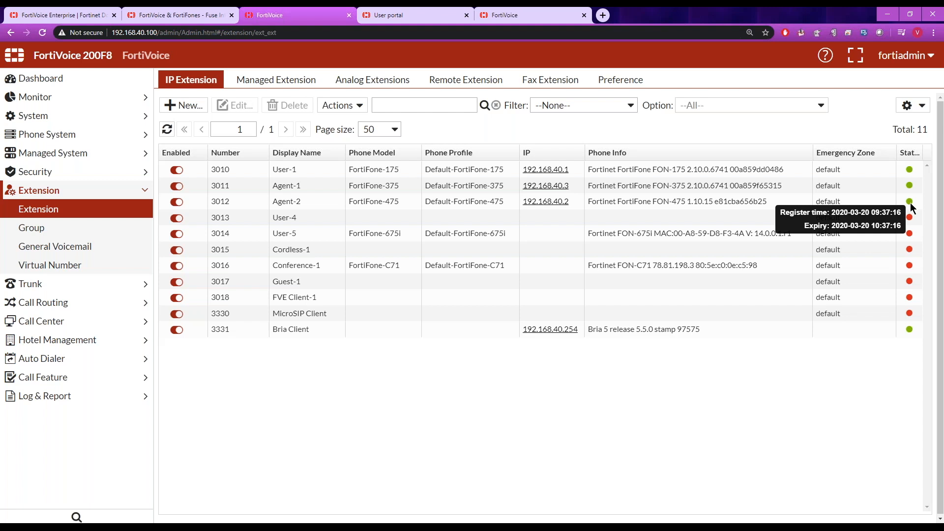
double_click(222, 204)
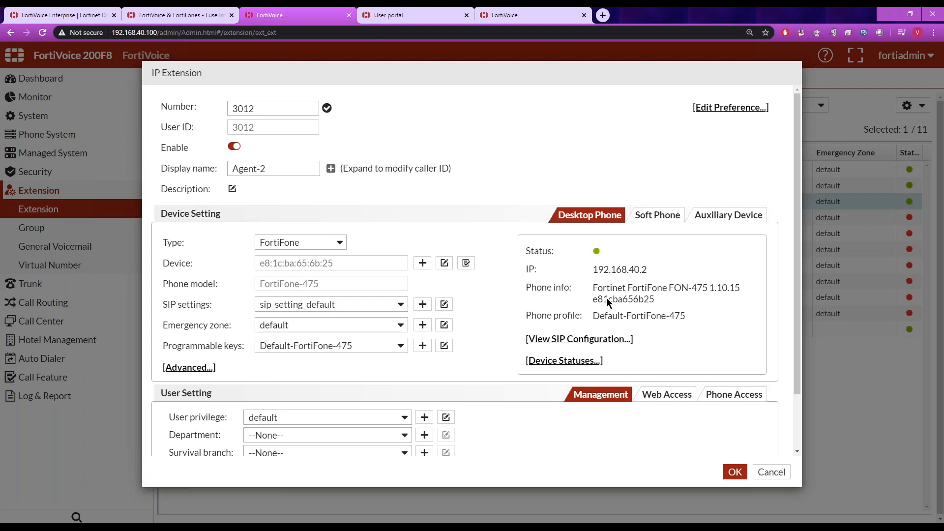
left_click(712, 291)
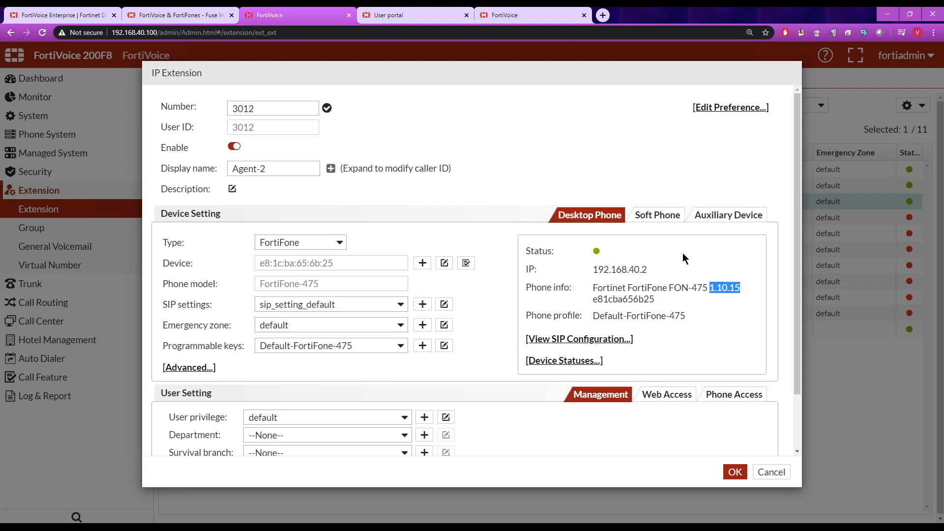
Examine the Agent-2 extension's soft phone settings, including its license allocation and connected mobile and desktop devices
left_click(654, 219)
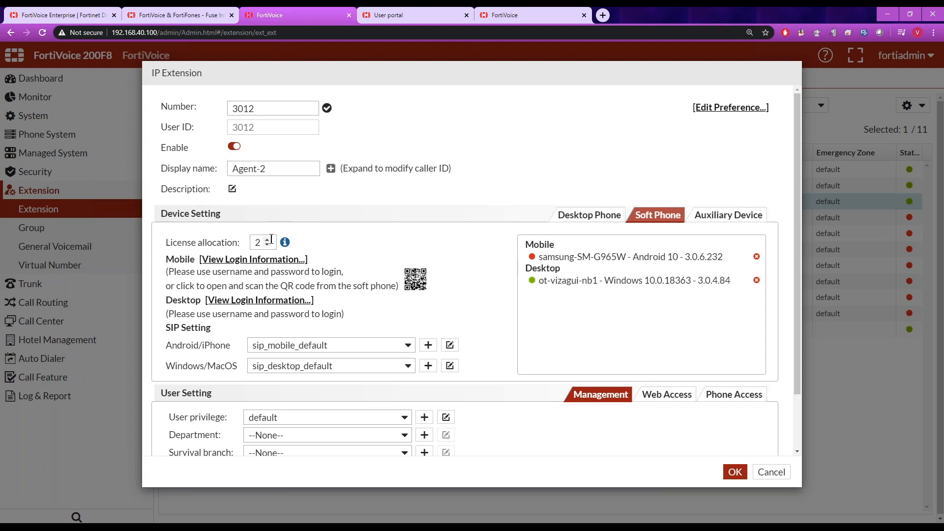
double_click(251, 107)
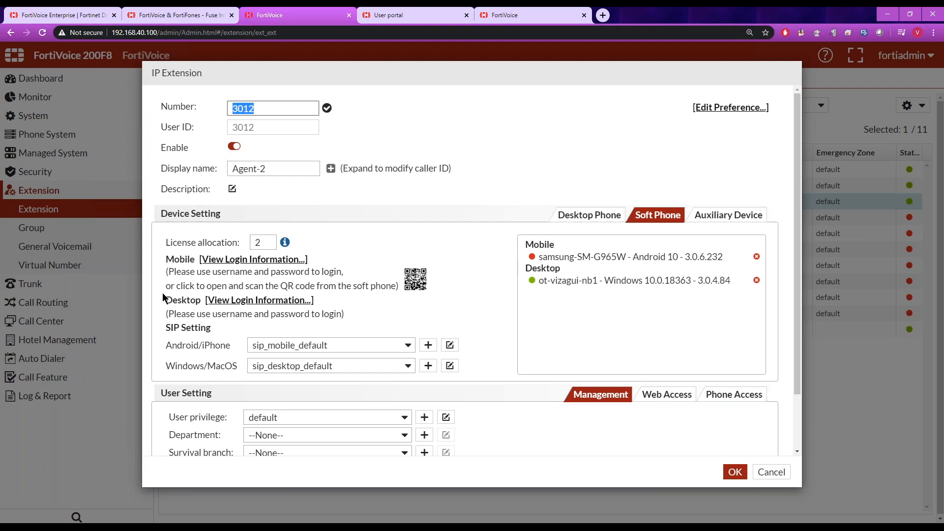
left_click(267, 246)
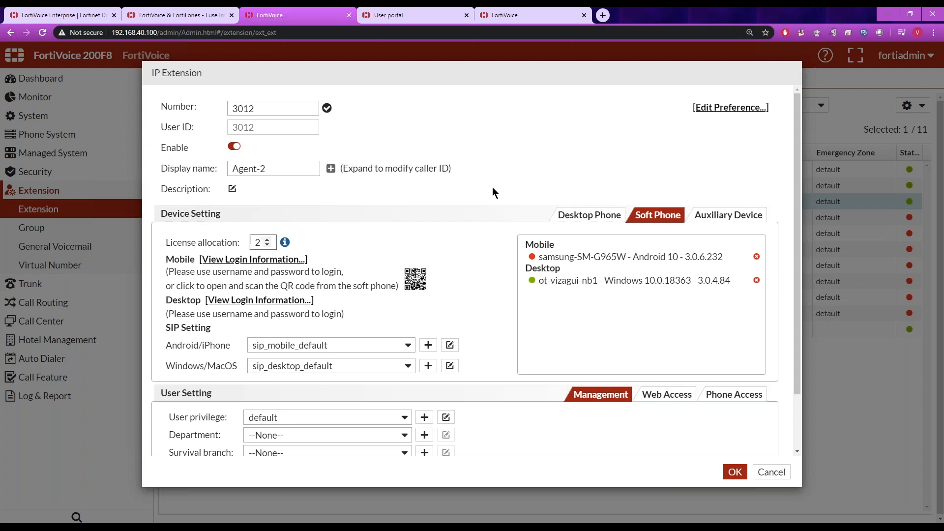
Switch to the user portal, display the softclient login QR code from the user preferences, and close the code
left_click(428, 18)
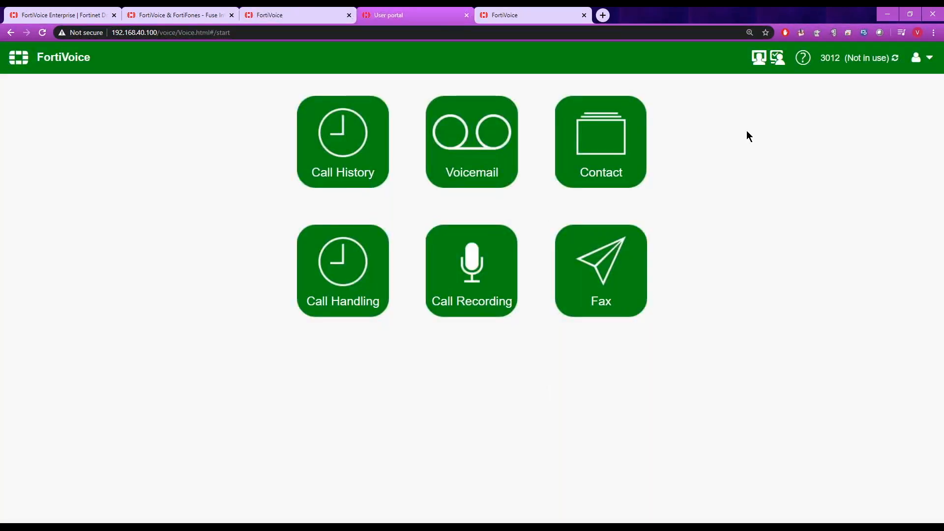
left_click(928, 59)
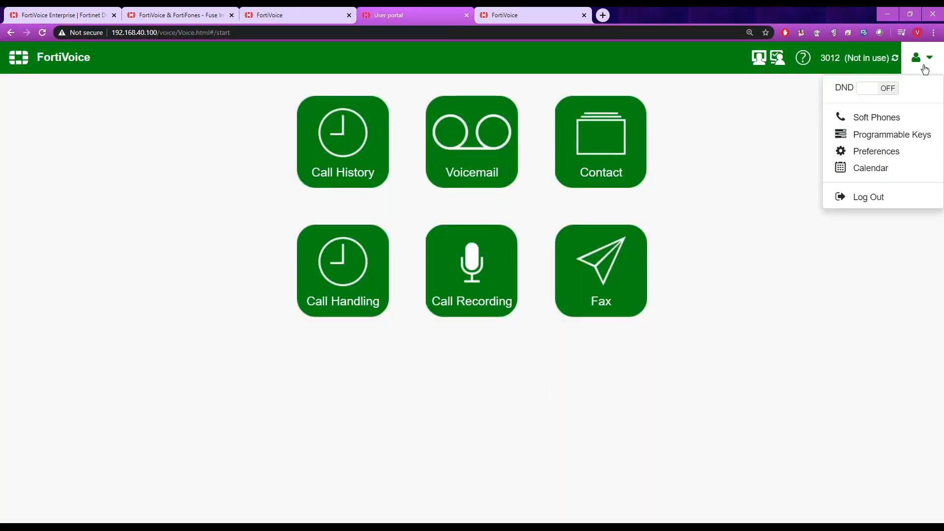
left_click(881, 150)
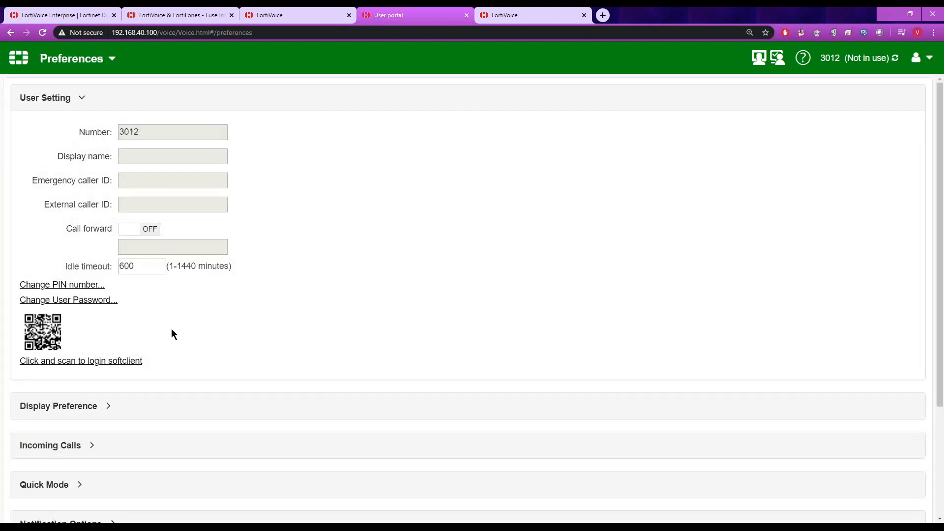
left_click(69, 364)
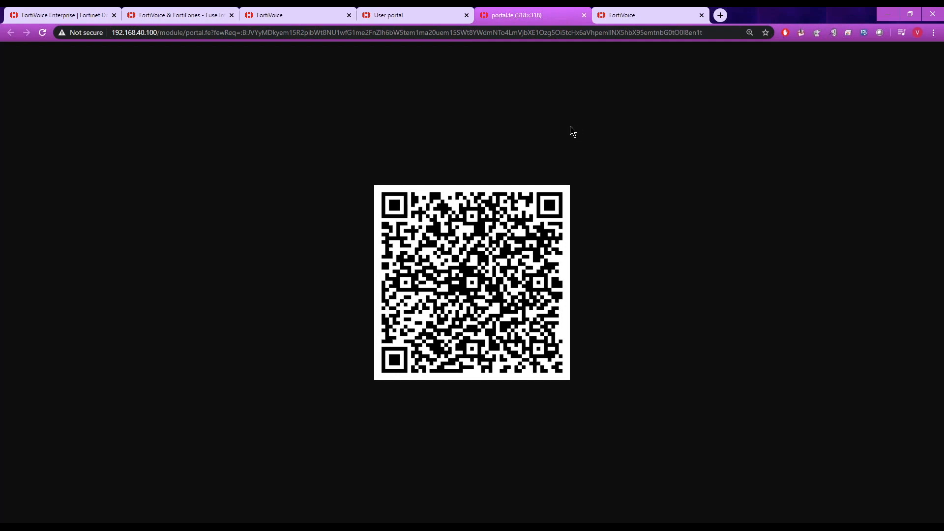
left_click(585, 15)
Return to the Agent-2 extension in the admin interface, view its desktop soft phone login information, and close it
left_click(306, 15)
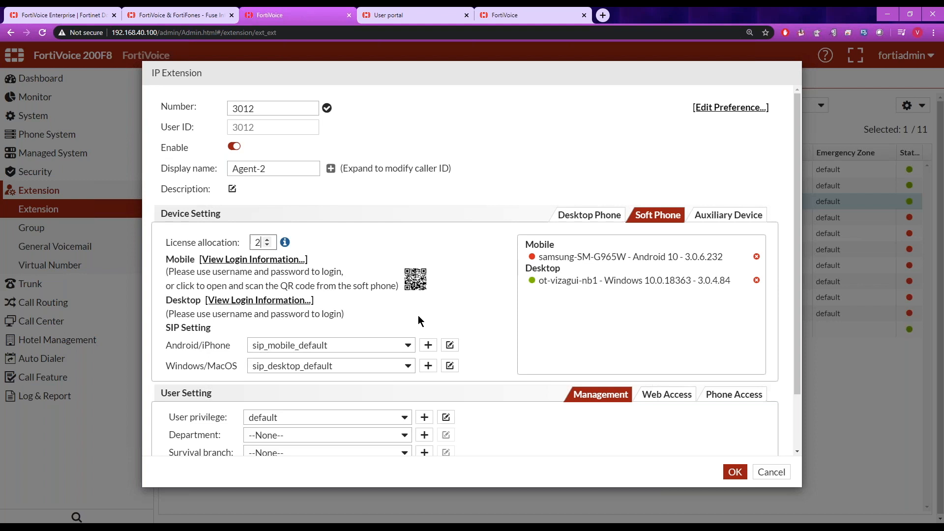
left_click(264, 301)
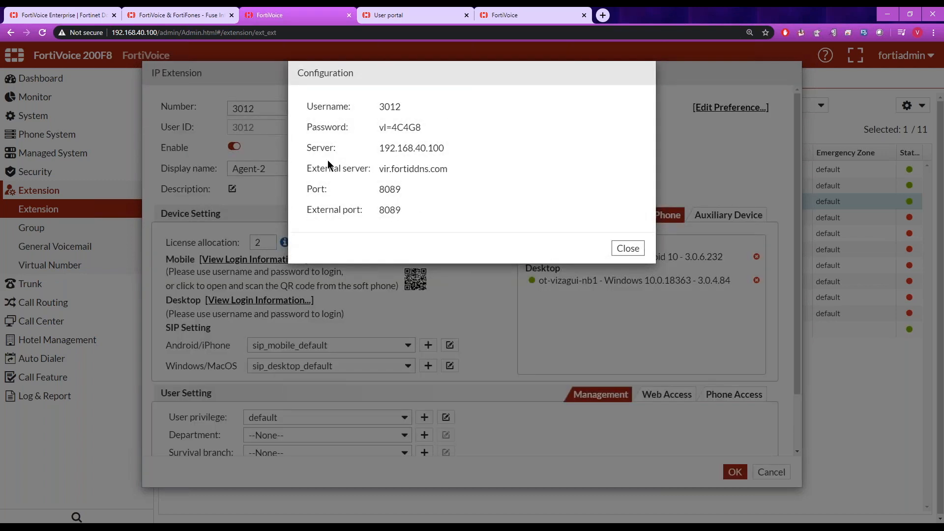
left_click(627, 248)
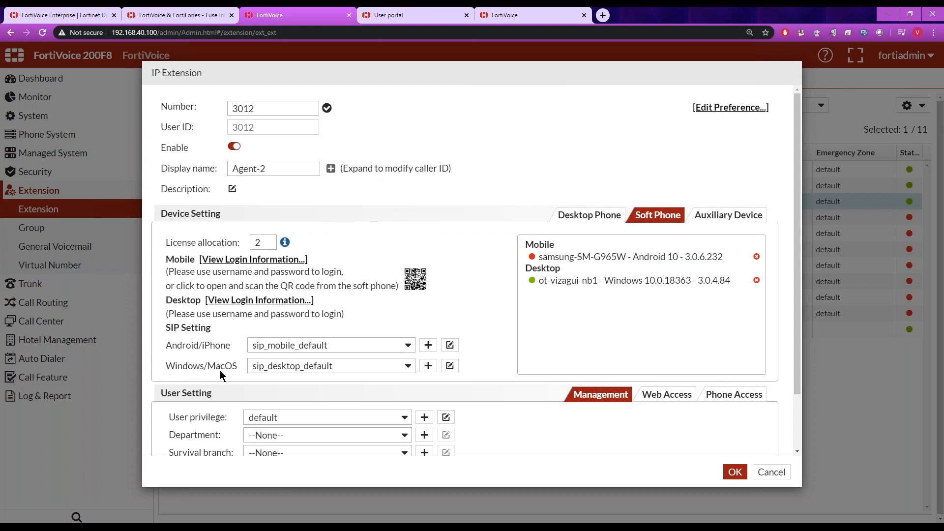
Bring up the FortiFone desktop softclient, view its account information with the softclient login QR code, and close it
left_click(129, 526)
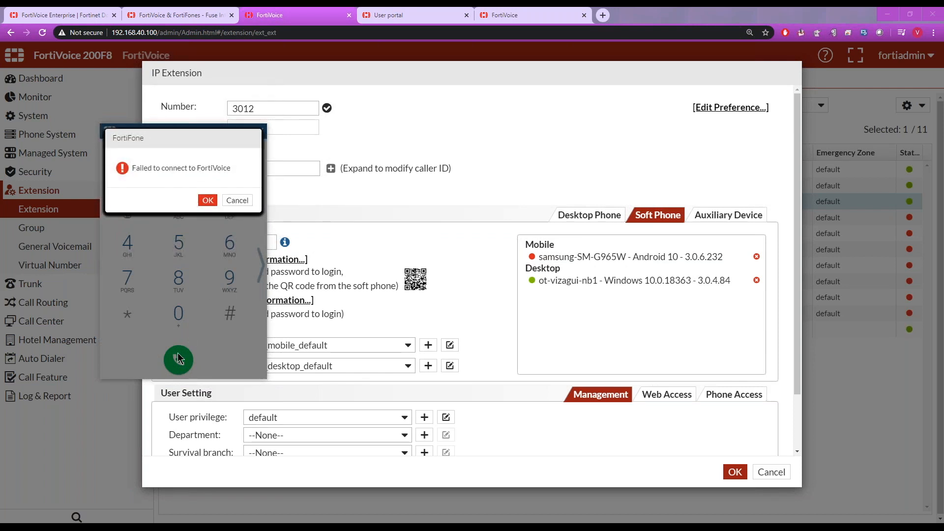
right_click(127, 520)
left_click(140, 512)
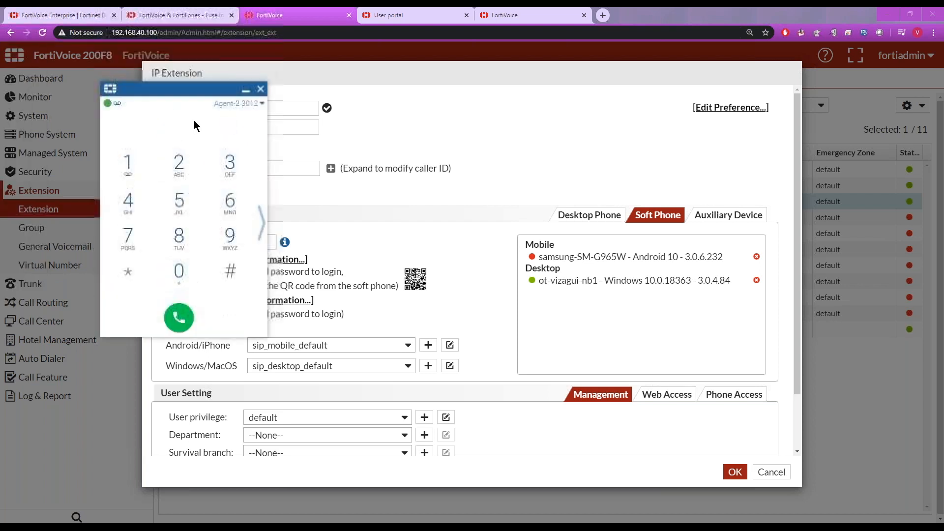
left_click(302, 169)
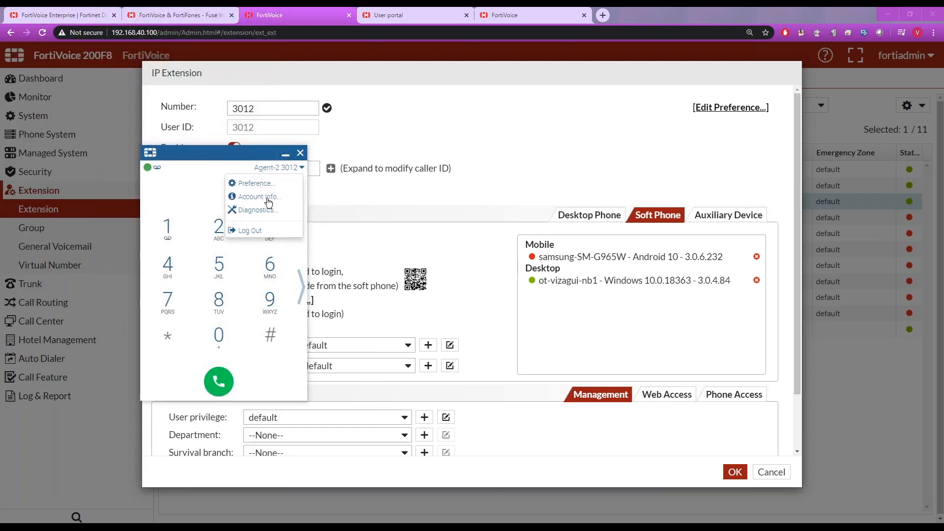
left_click(269, 202)
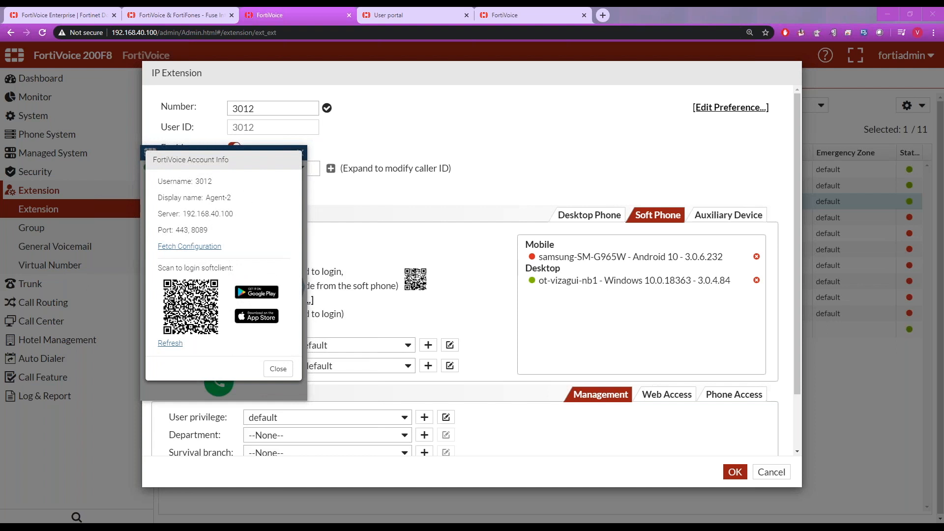
left_click(278, 369)
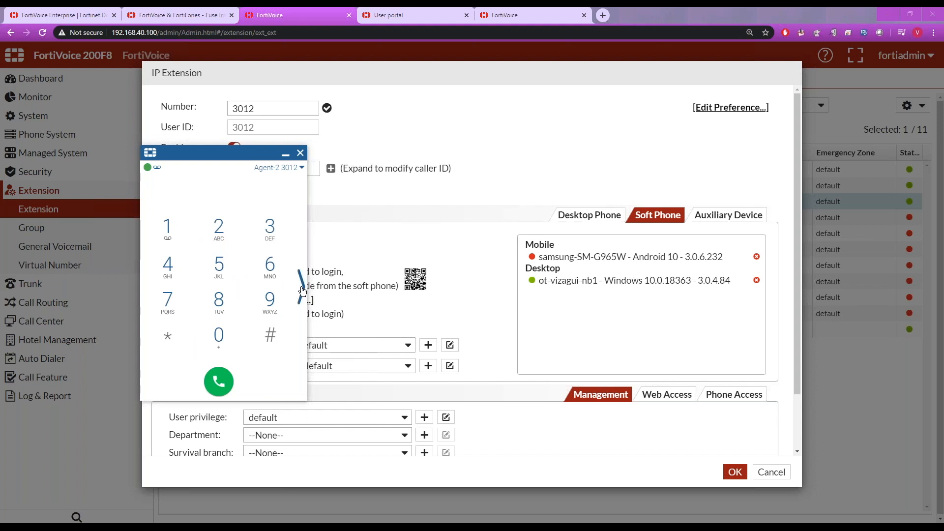
Open the softclient's user preferences, try the Do not disturb and Call forward switches, and discard the changes
left_click(304, 169)
left_click(265, 189)
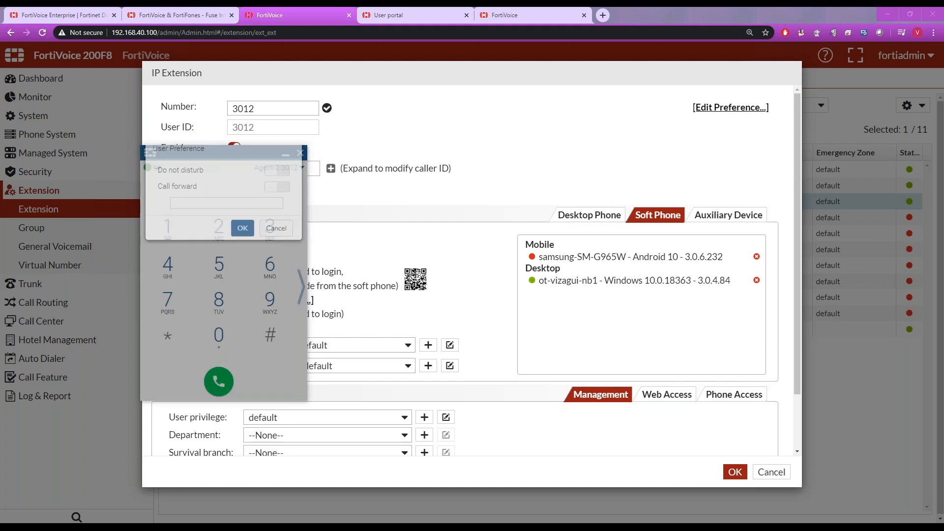
left_click(276, 183)
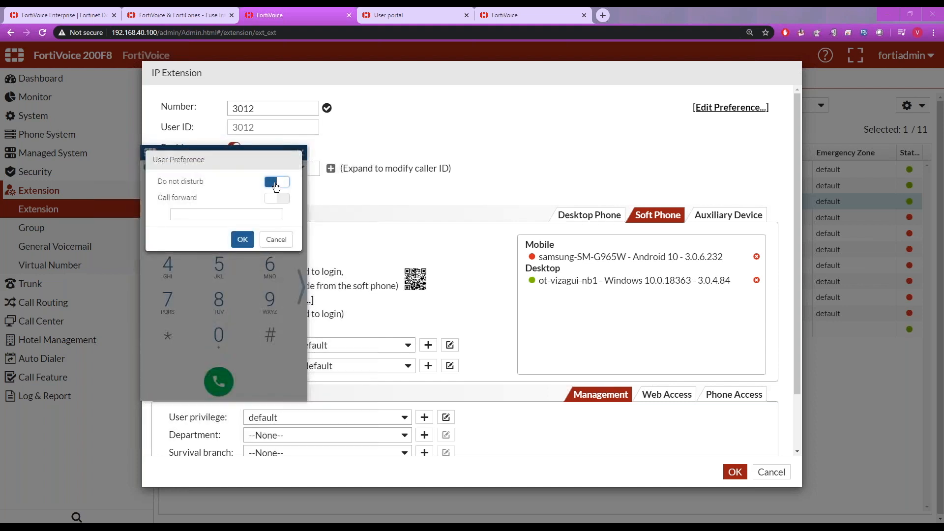
left_click(276, 183)
left_click(276, 199)
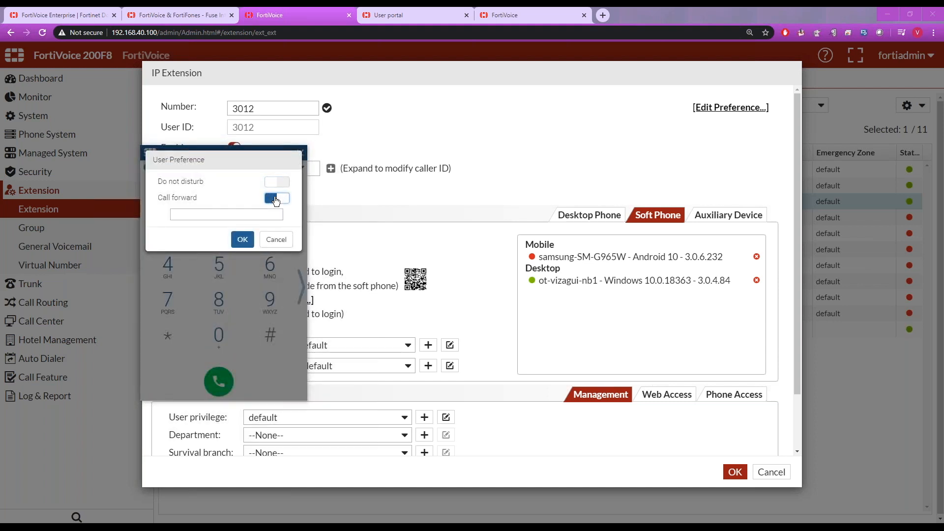
left_click(276, 239)
Expand the softclient to view its call history, and compare its Directory and Personal Contact lists
left_click(303, 288)
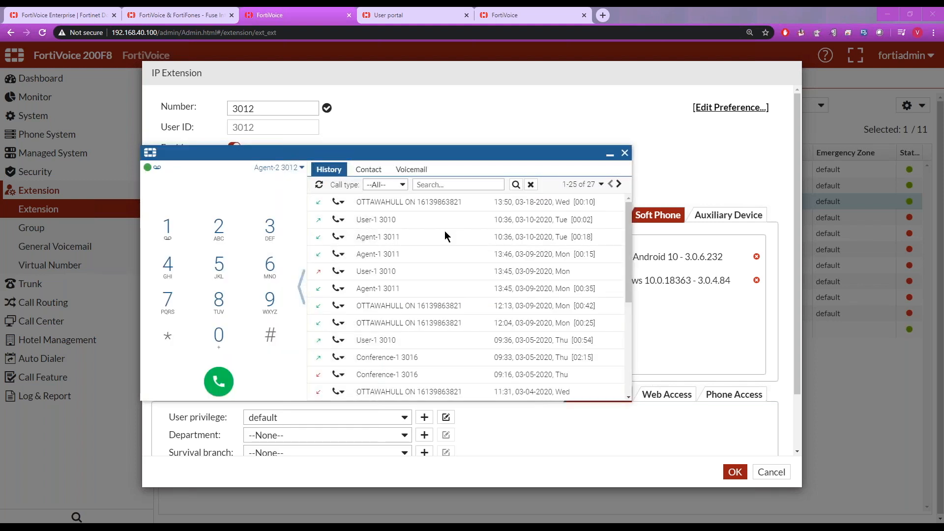
left_click(368, 169)
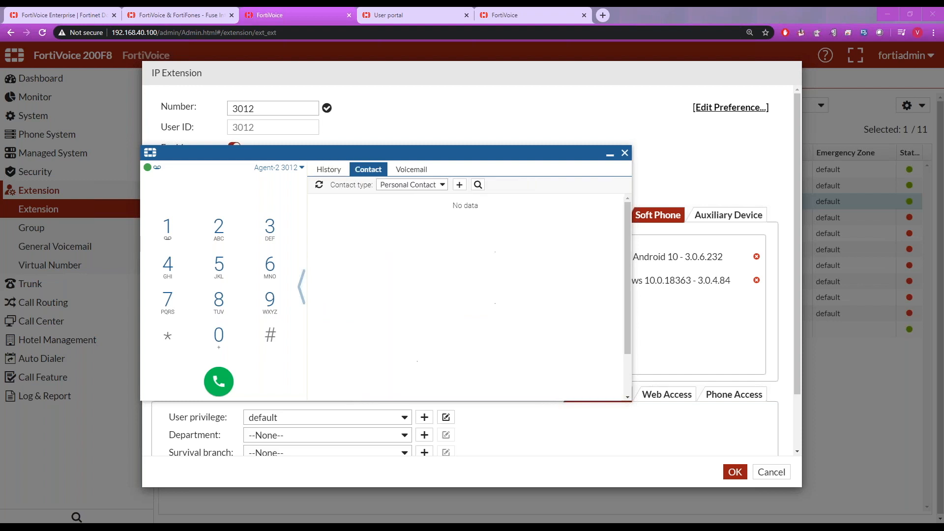
left_click(442, 185)
left_click(429, 217)
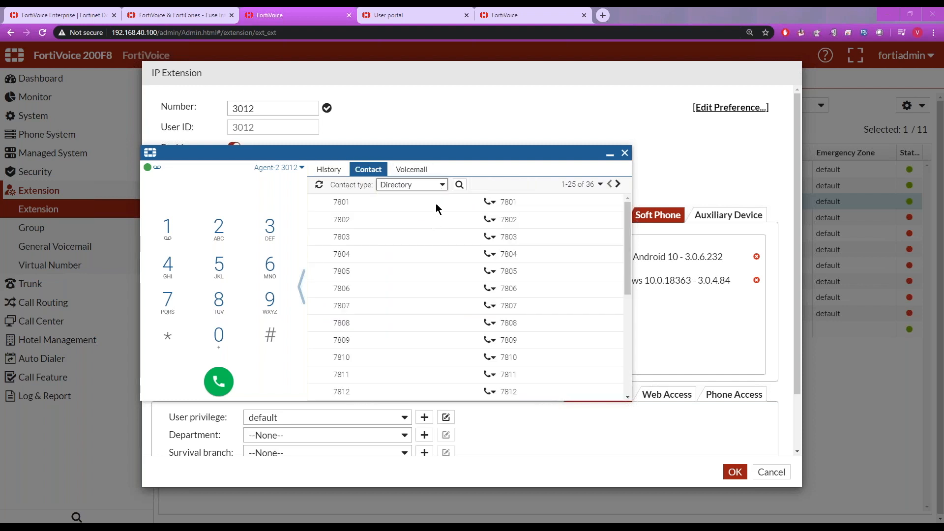
left_click(441, 184)
left_click(438, 196)
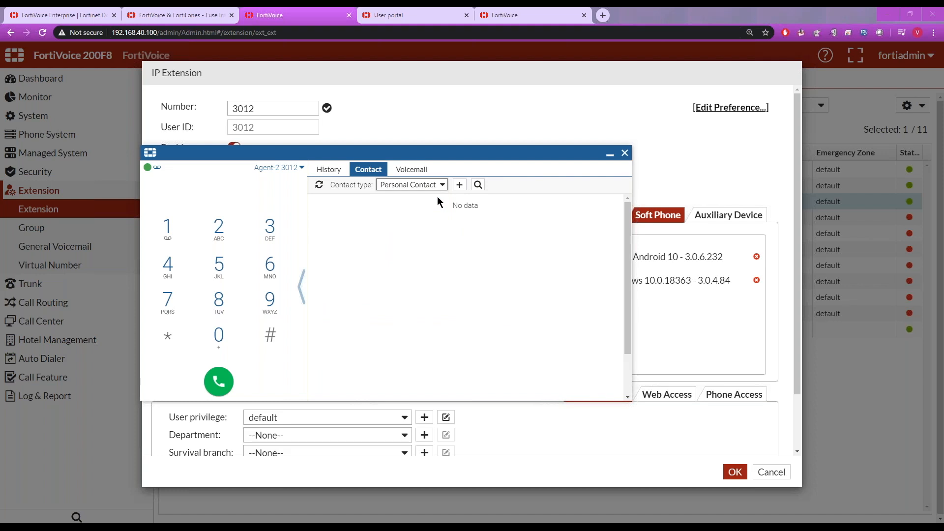
View the softclient's voicemail list and the actions available for a message, and collapse and minimize the softclient
left_click(411, 170)
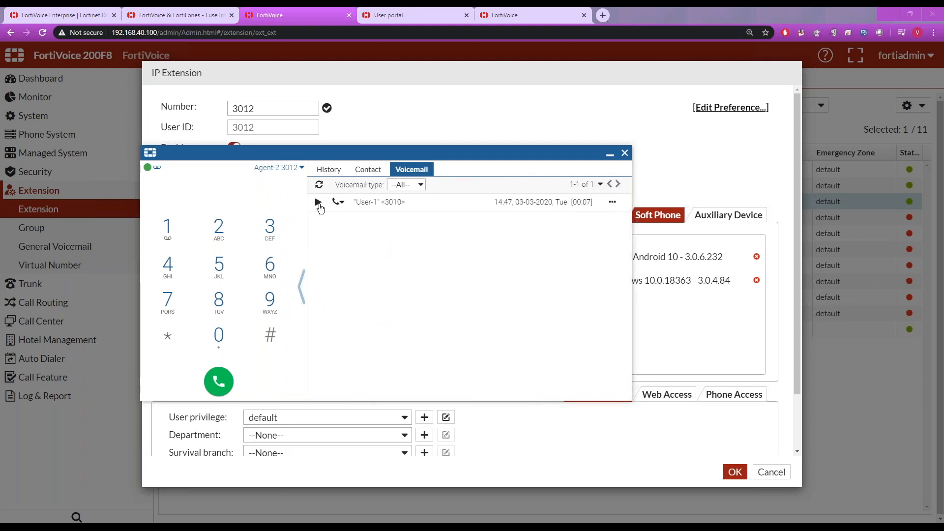
left_click(613, 203)
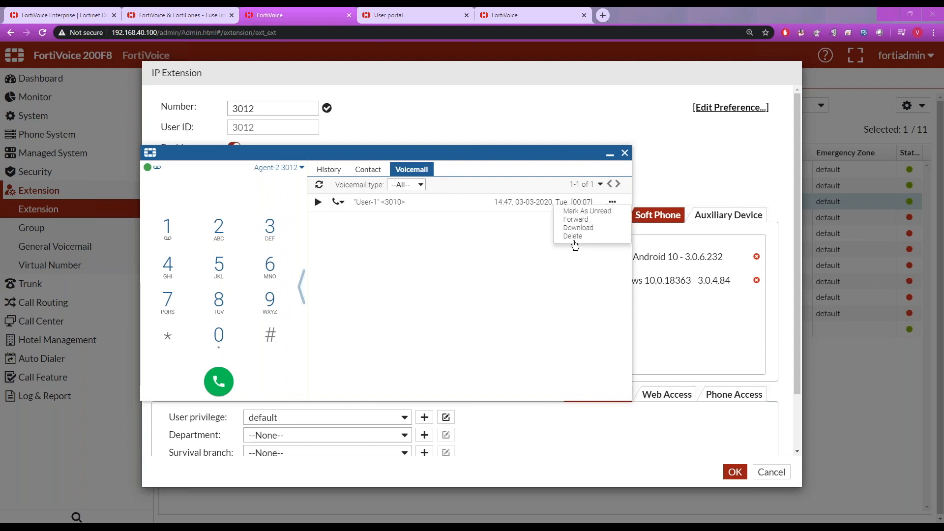
left_click(298, 287)
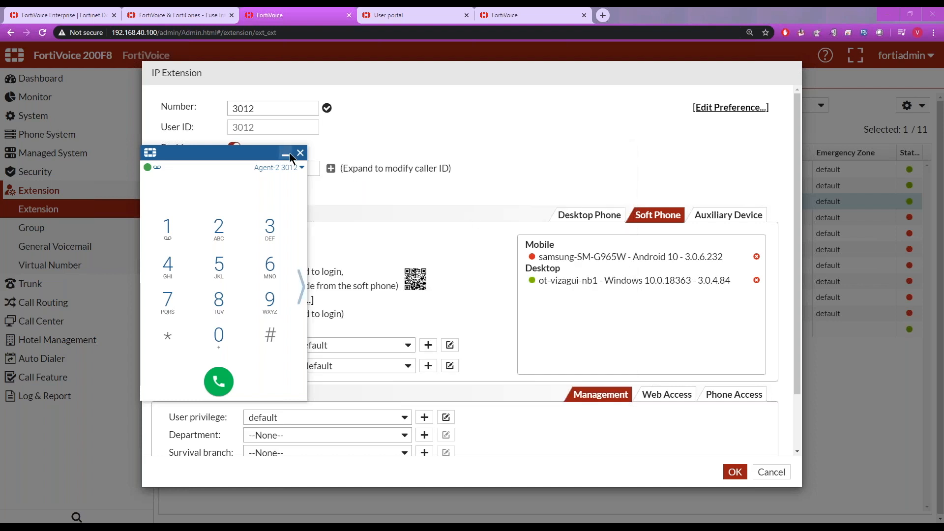
left_click(288, 155)
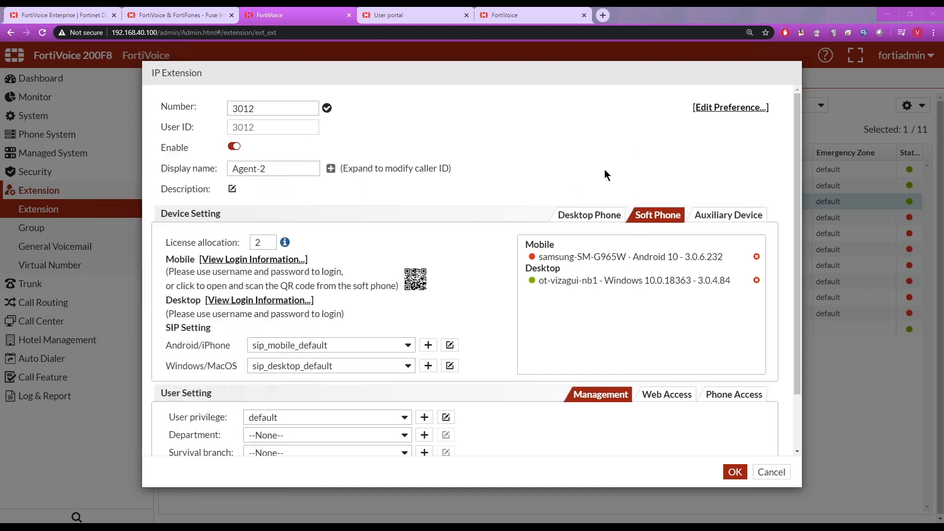
Examine the Agent-2 extension's auxiliary device settings and return to its soft phone settings
left_click(721, 217)
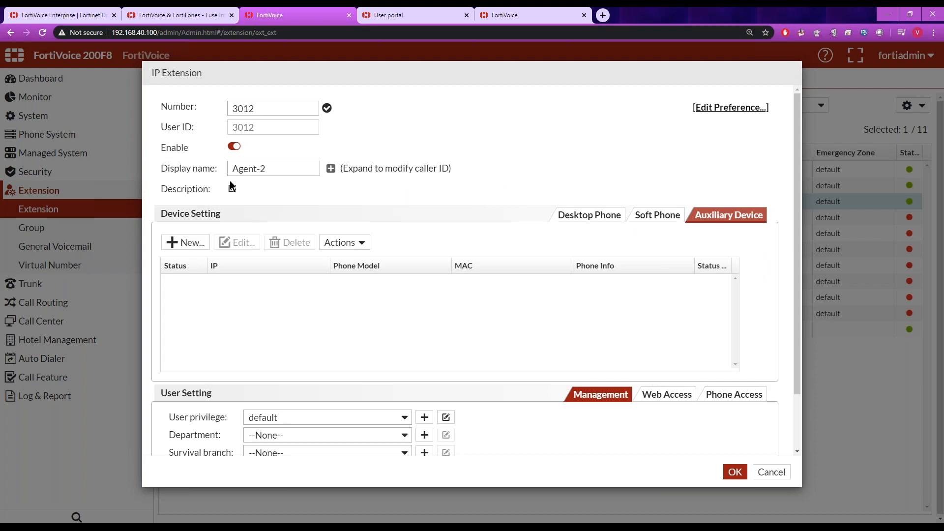
double_click(258, 114)
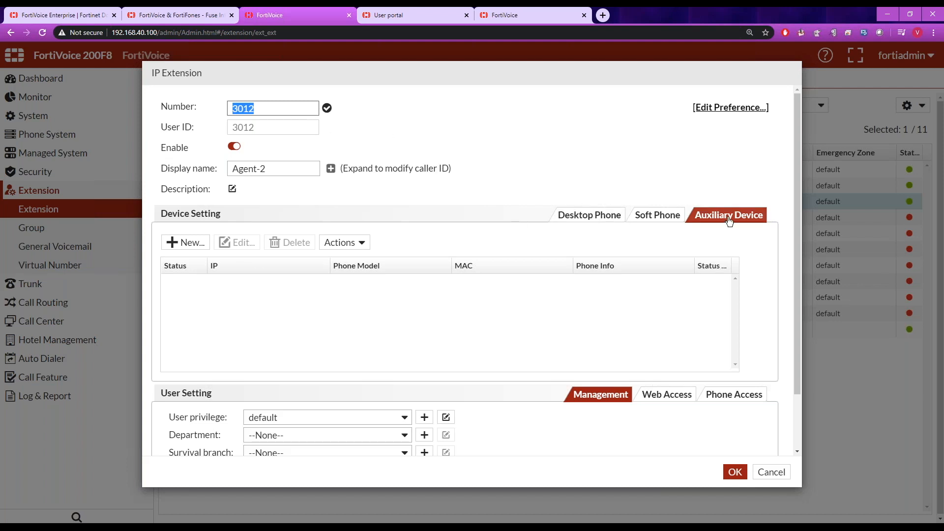
left_click(653, 217)
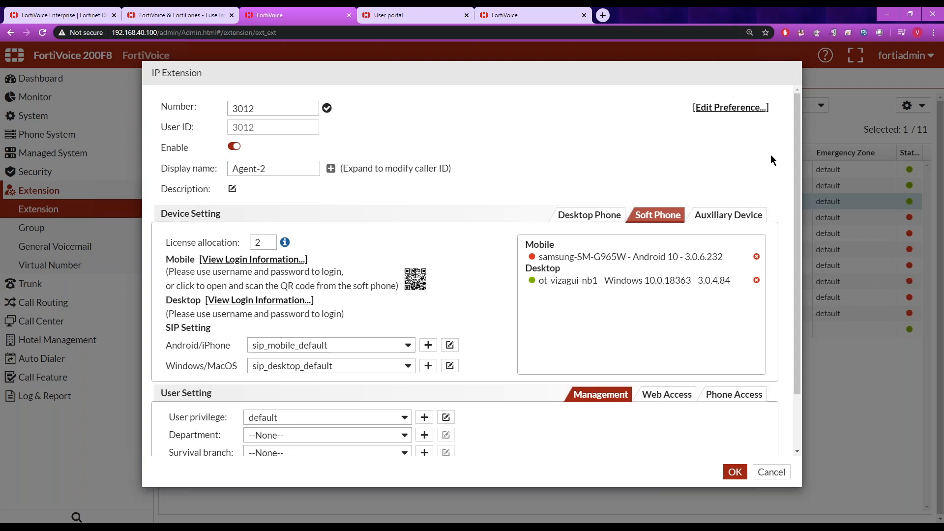
Review the Agent-2 extension's user privilege choices and the authentication types offered for its web access
scroll(790, 226, "down", 2)
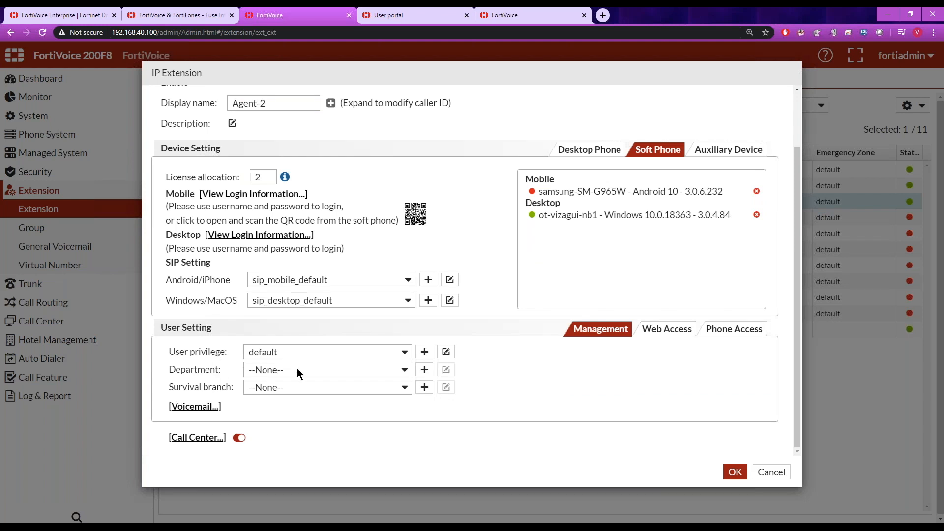
left_click(404, 353)
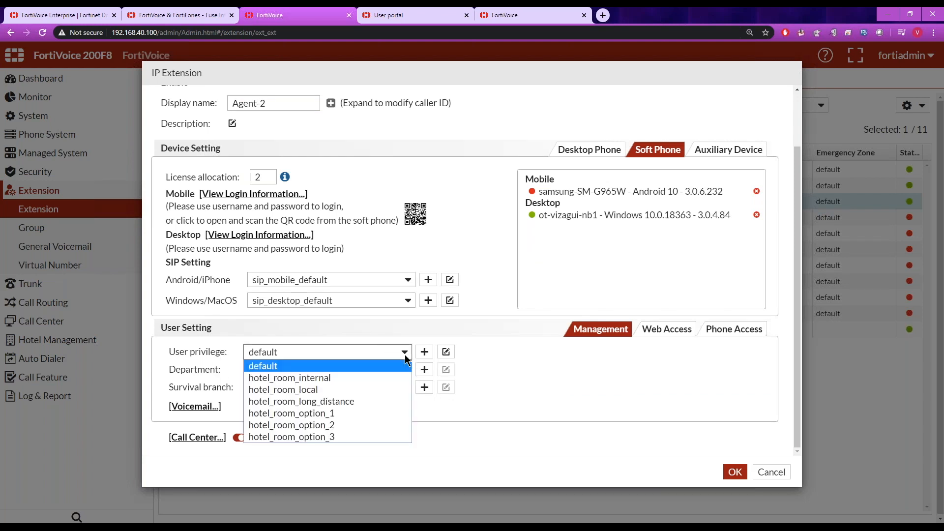
left_click(532, 355)
left_click(659, 331)
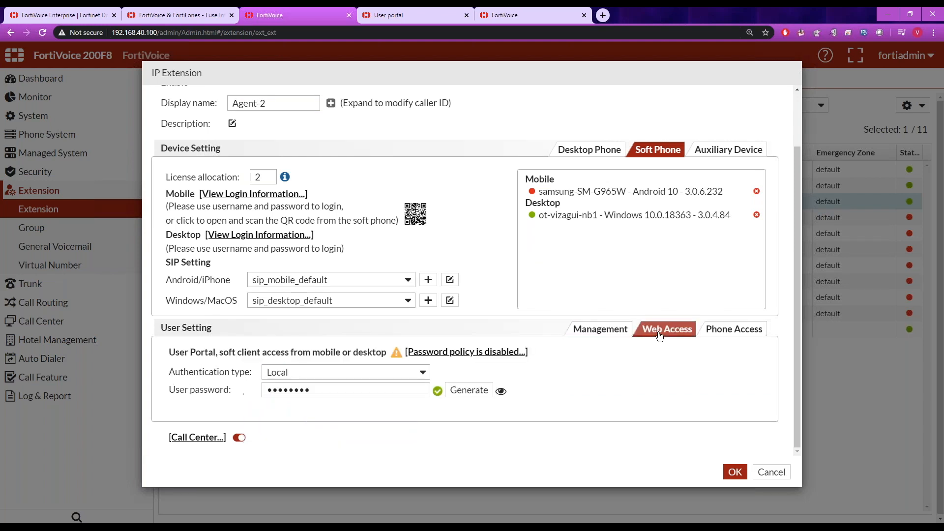
left_click(421, 368)
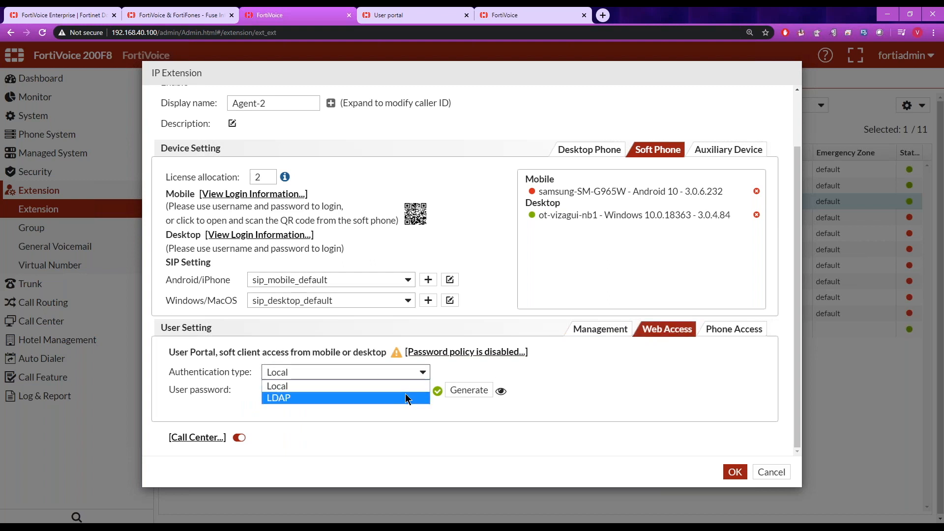
left_click(457, 414)
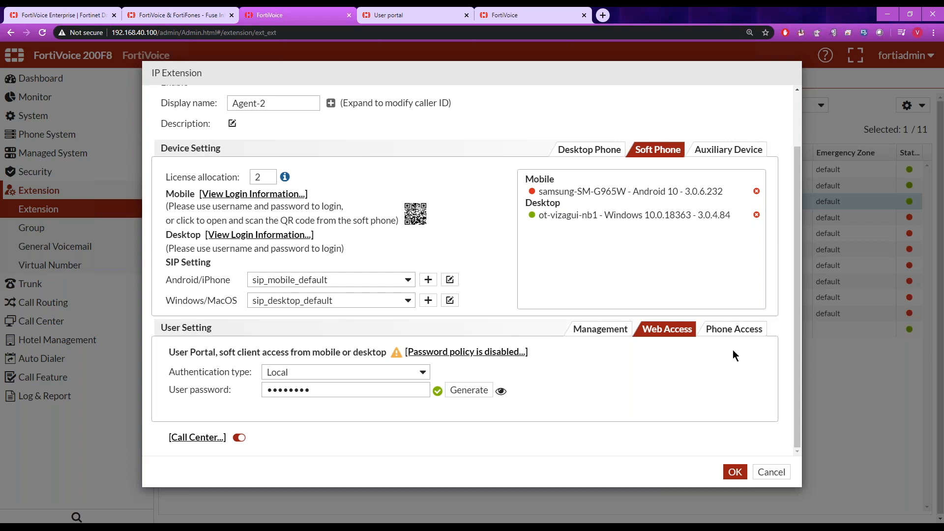
View the extension's phone access settings and reveal the voicemail PIN
left_click(708, 337)
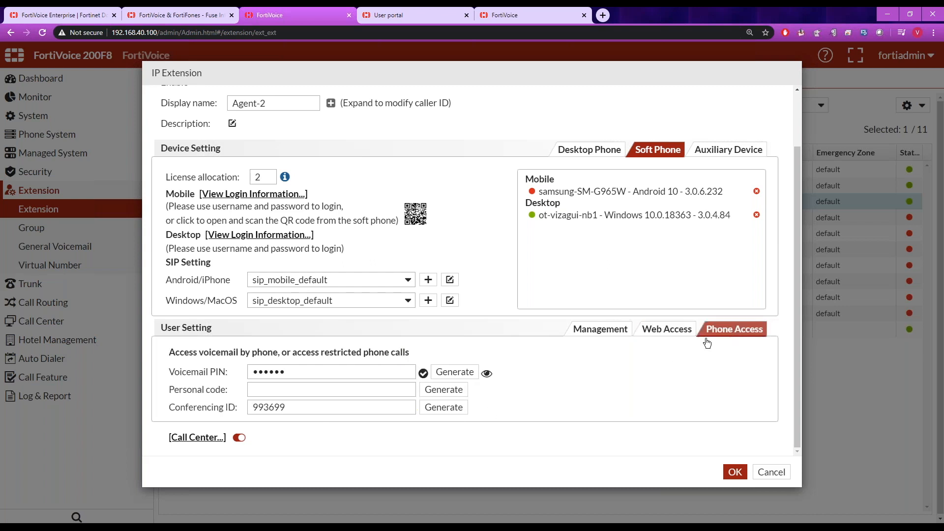
left_click(487, 373)
left_click_drag(290, 372, 224, 373)
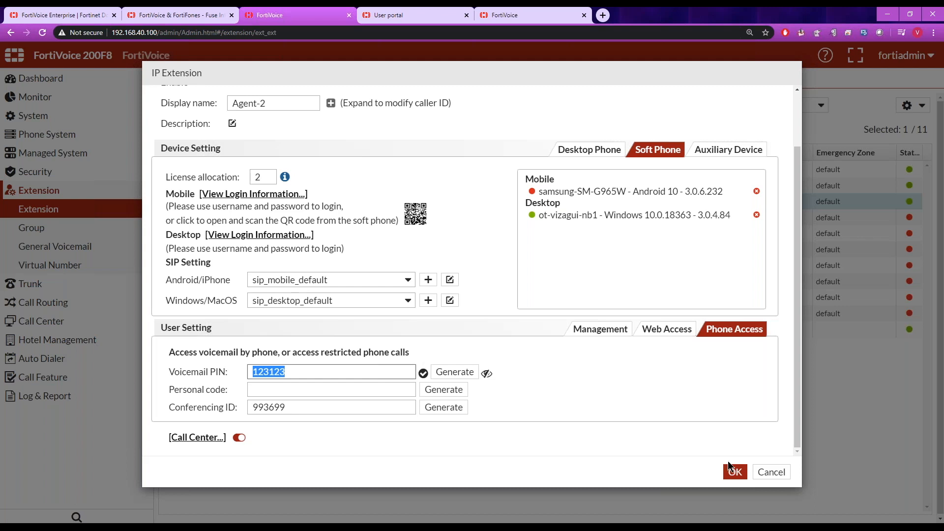
Open the Agent-2 extension's user preferences and examine the notification options, including the email address field and voicemail notification choices
left_click_drag(796, 411, 765, 196)
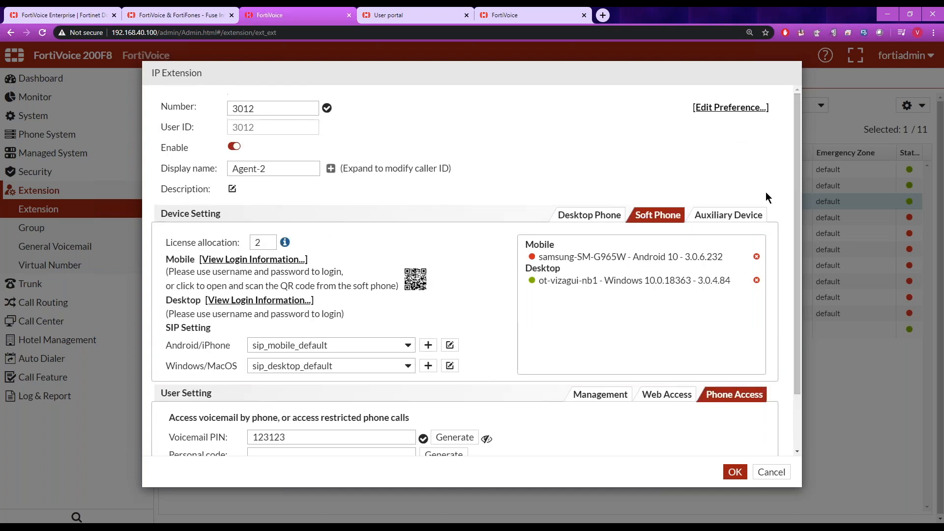
left_click(733, 109)
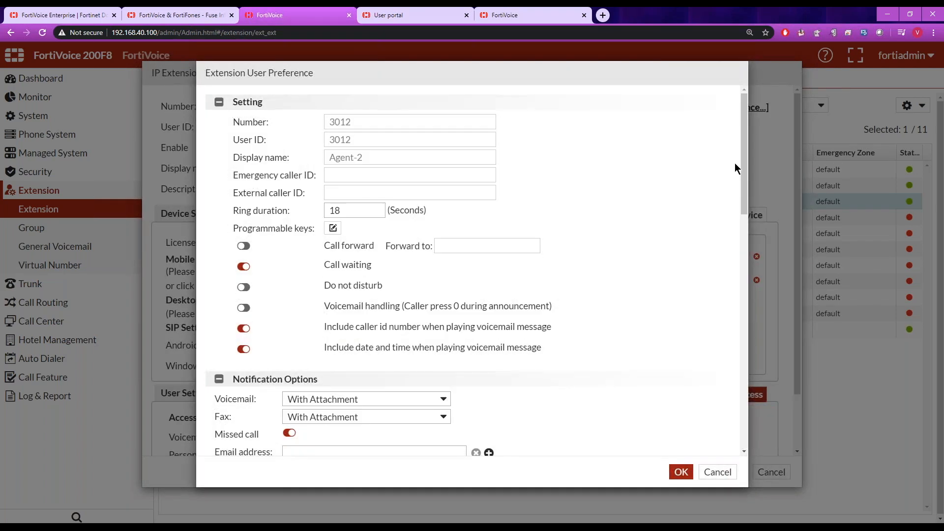
left_click_drag(743, 166, 743, 251)
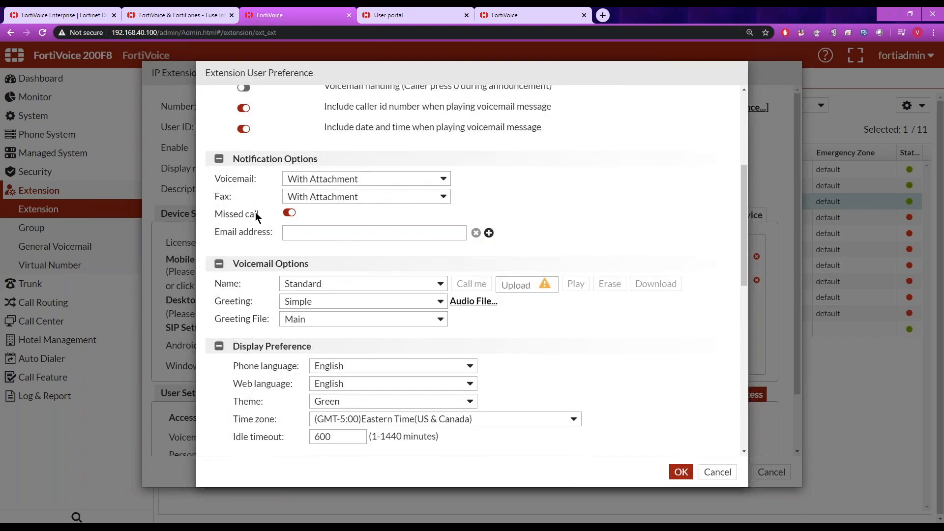
left_click(339, 232)
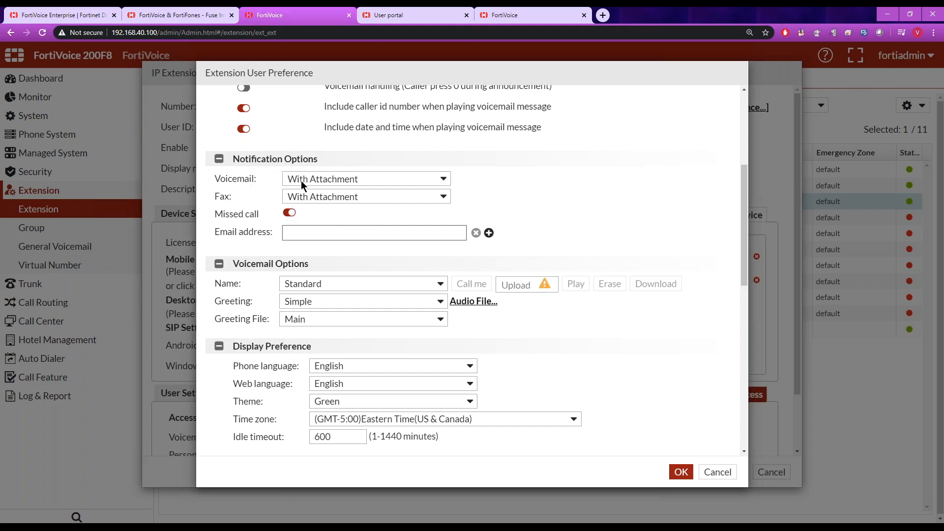
left_click(444, 181)
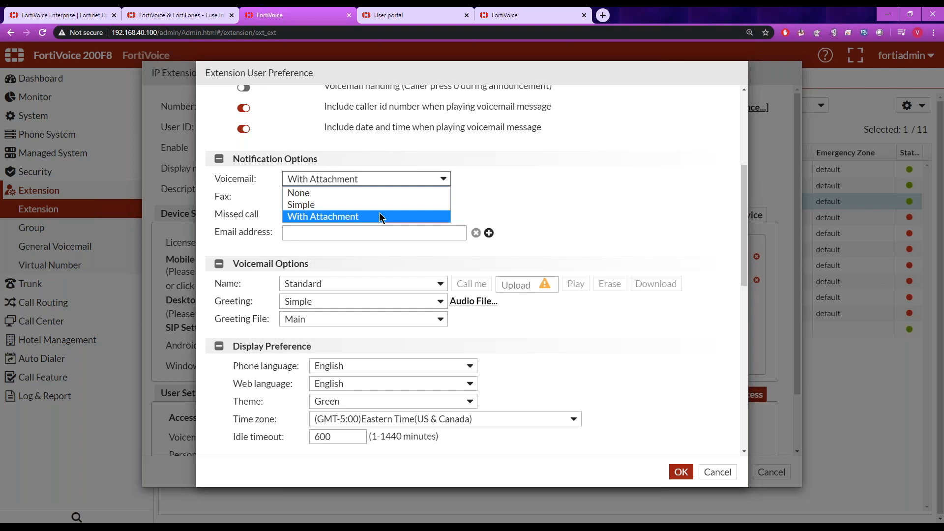
left_click(522, 204)
Open the extension's normal call handling and review the default actions for the No Answer, Busy, Do Not Disturb and Unavailable states
left_click_drag(747, 223, 751, 380)
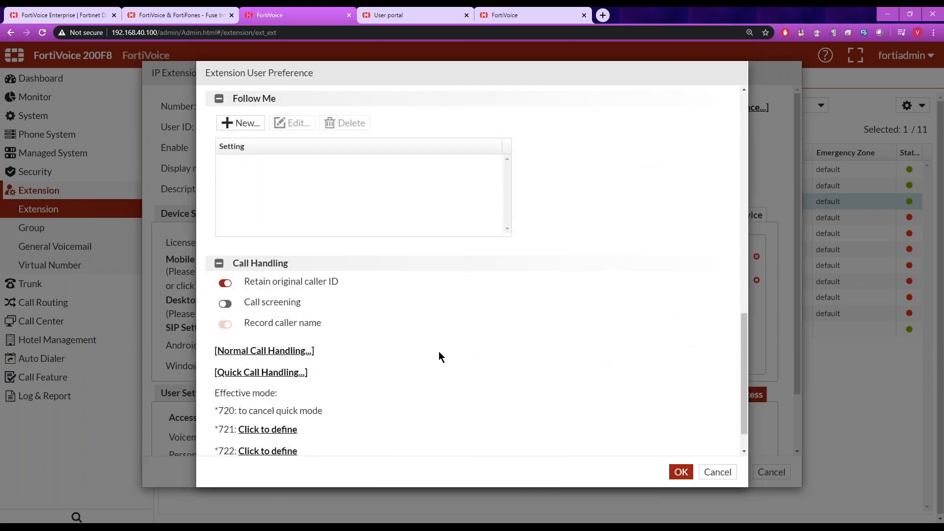
left_click(306, 351)
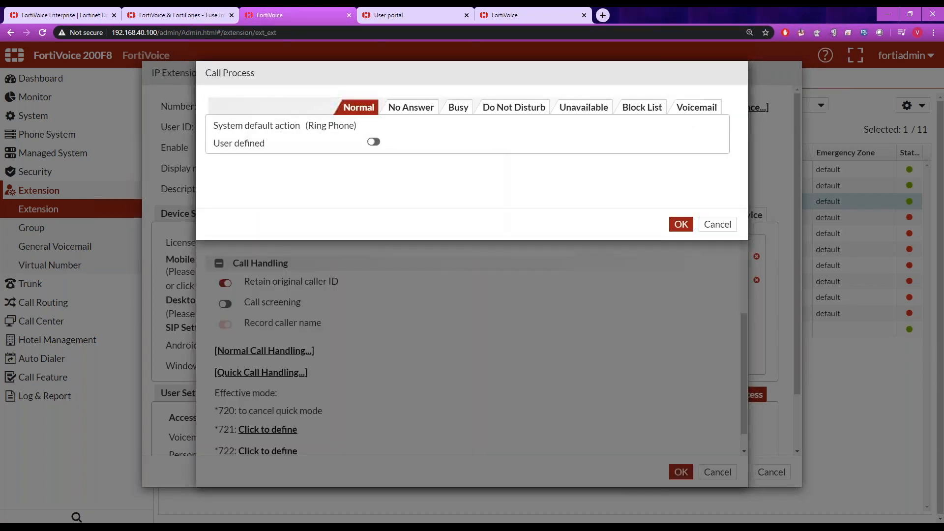
left_click(421, 111)
left_click(455, 110)
left_click(506, 111)
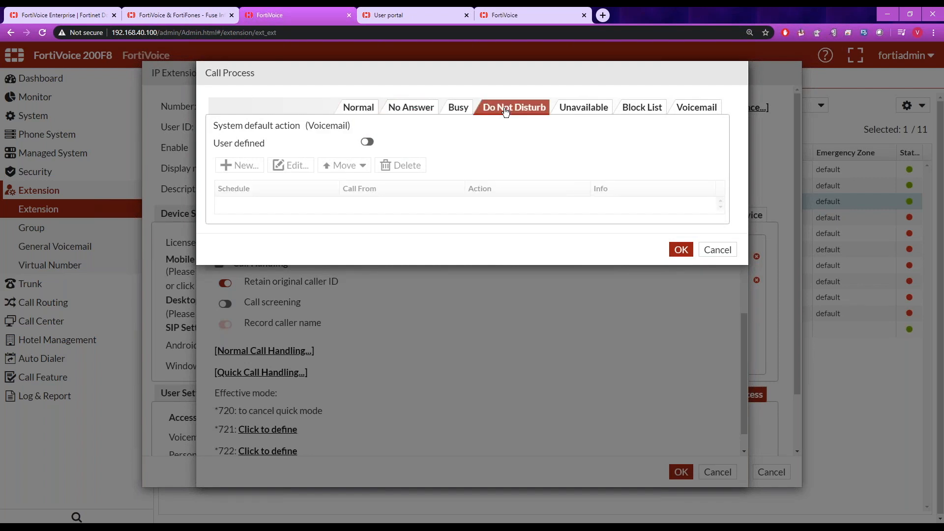
left_click(571, 112)
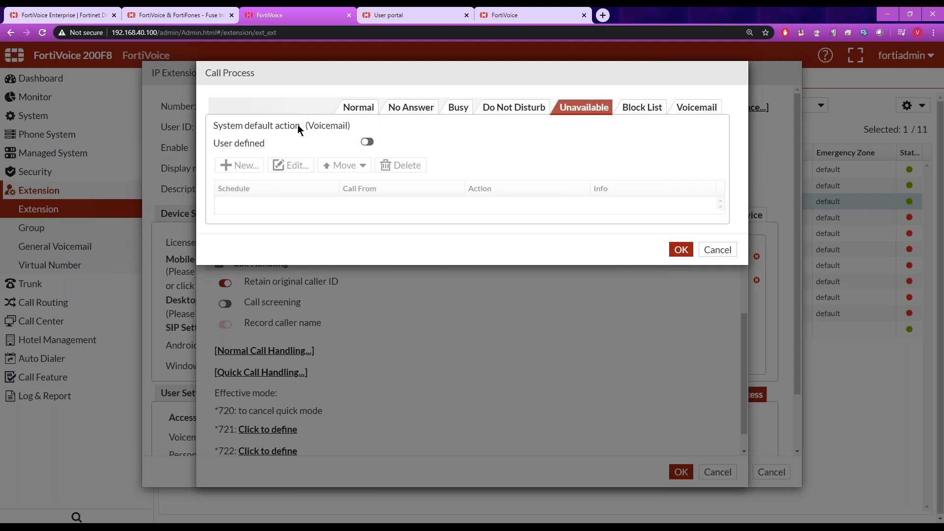
left_click(407, 109)
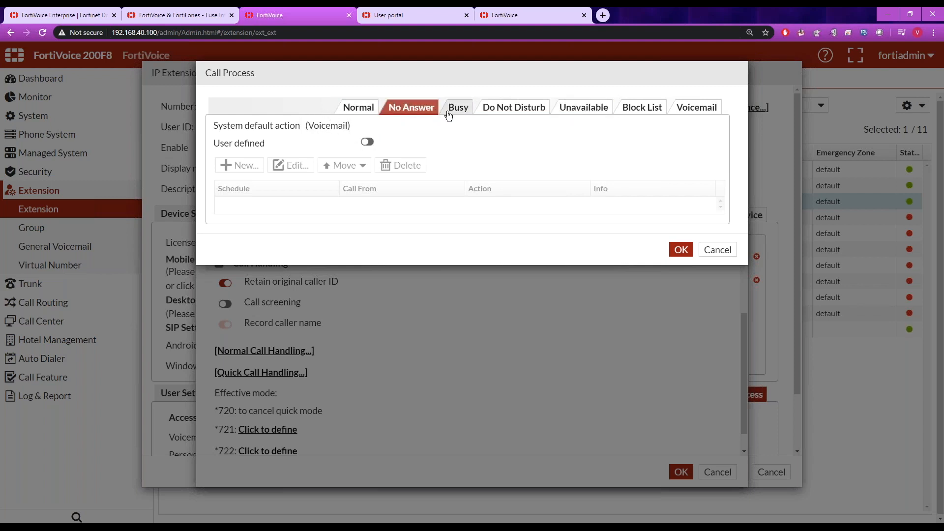
Enable user-defined handling for No Answer and start a new call process item, examining its available actions and schedules
left_click(367, 142)
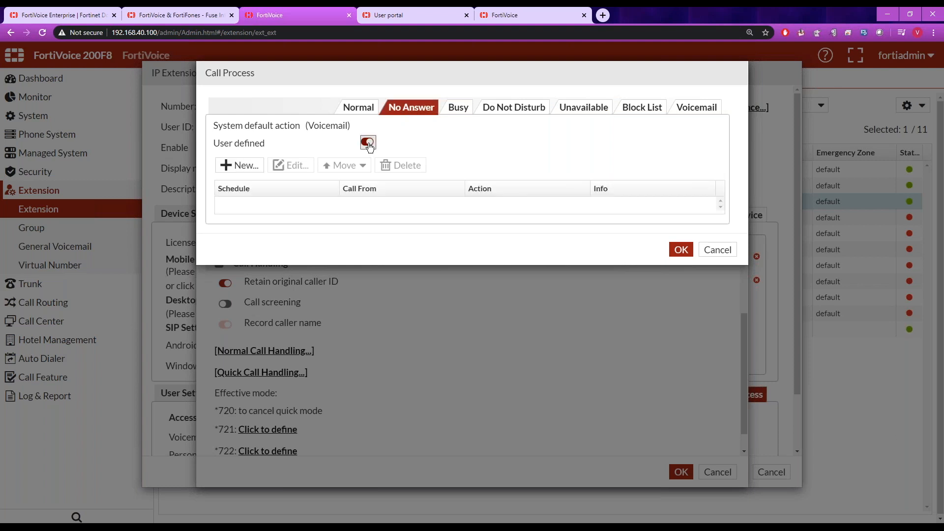
left_click(242, 167)
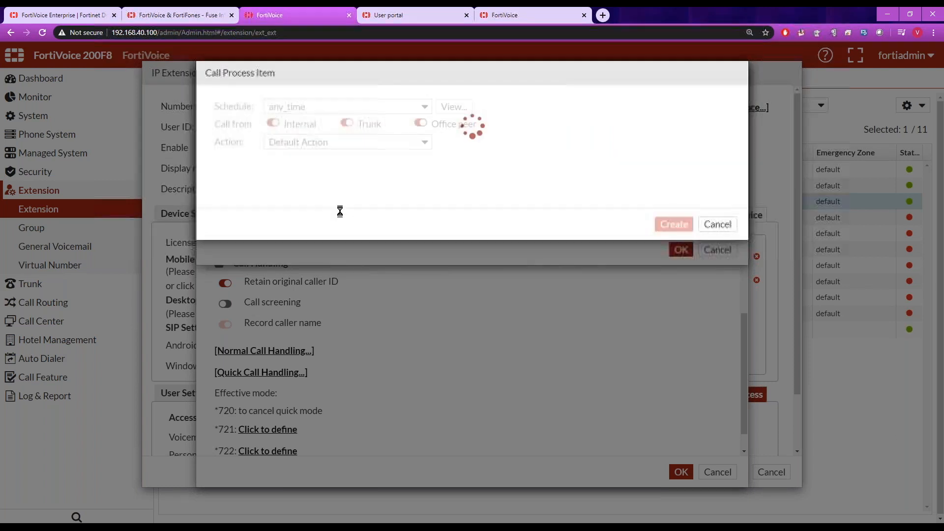
left_click(425, 143)
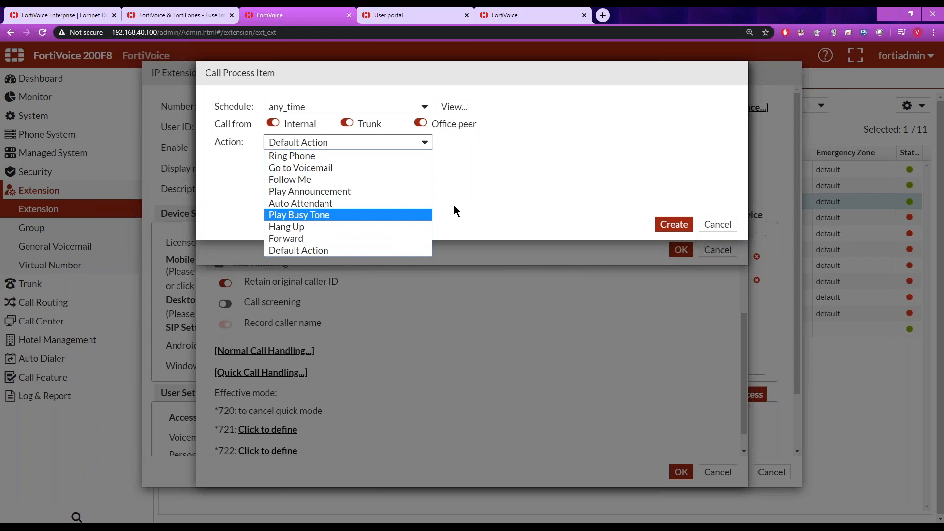
left_click(459, 175)
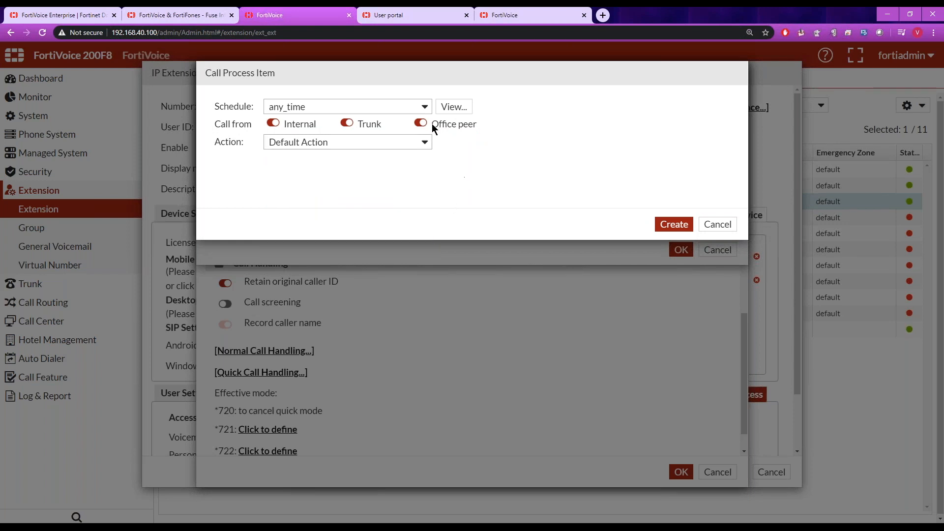
left_click(426, 111)
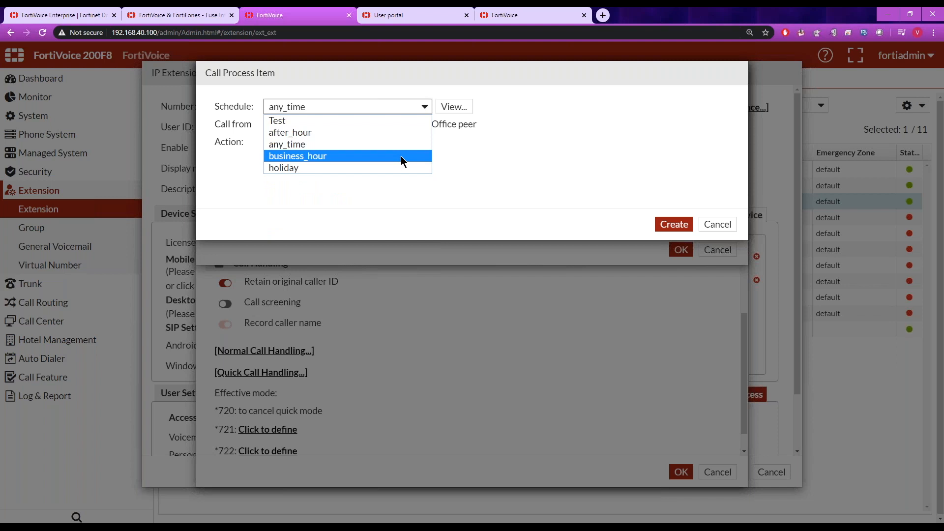
left_click(457, 153)
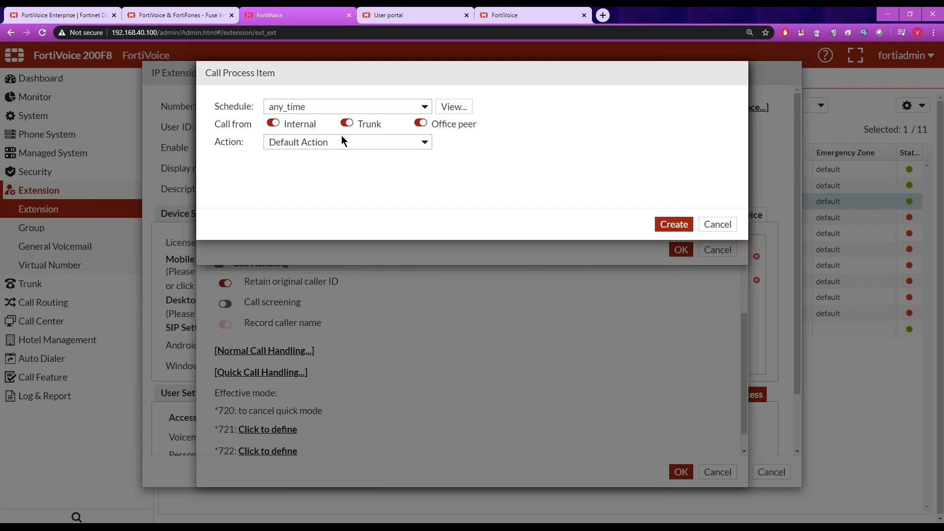
Configure the call process item to send only Trunk calls to voicemail on the business_hour schedule
left_click(288, 127)
left_click(422, 123)
left_click(425, 107)
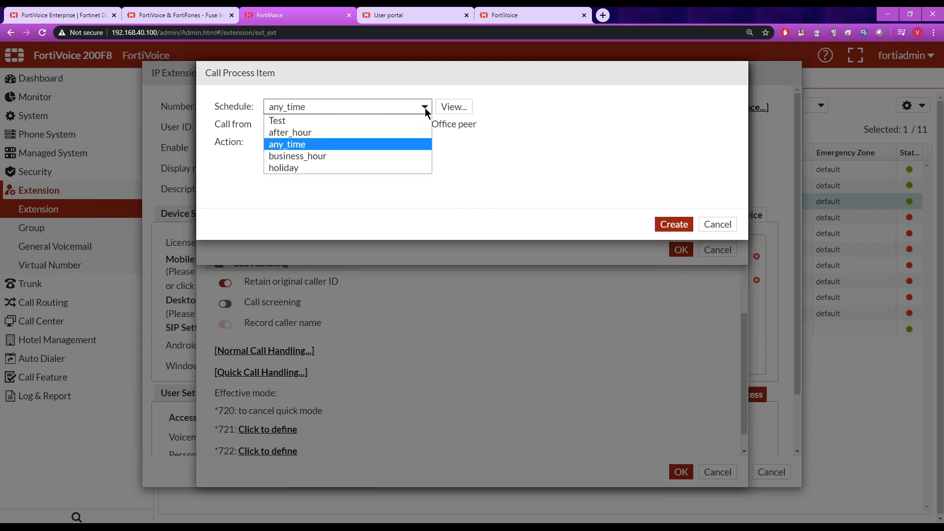
left_click(395, 156)
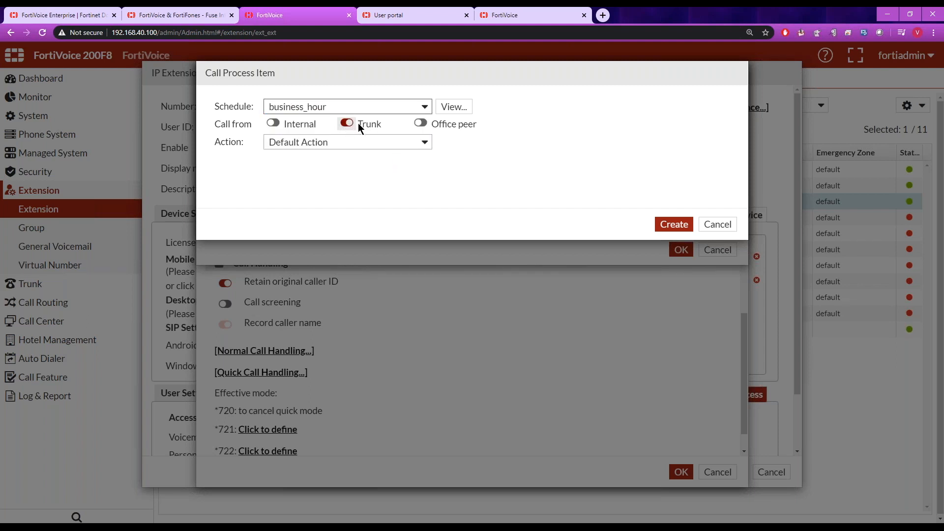
left_click(422, 144)
left_click(406, 165)
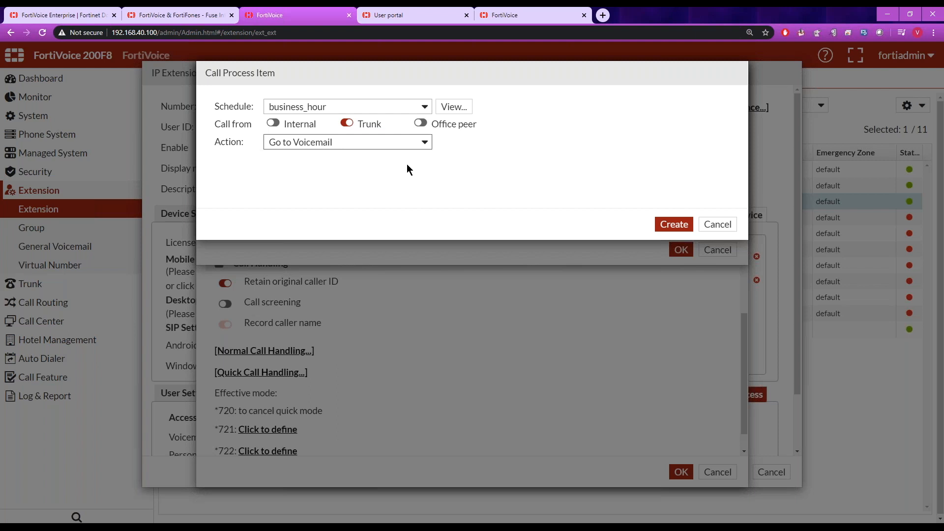
Discard the call handling changes and close the Agent-2 extension's preferences and settings without saving
left_click(725, 225)
left_click(718, 250)
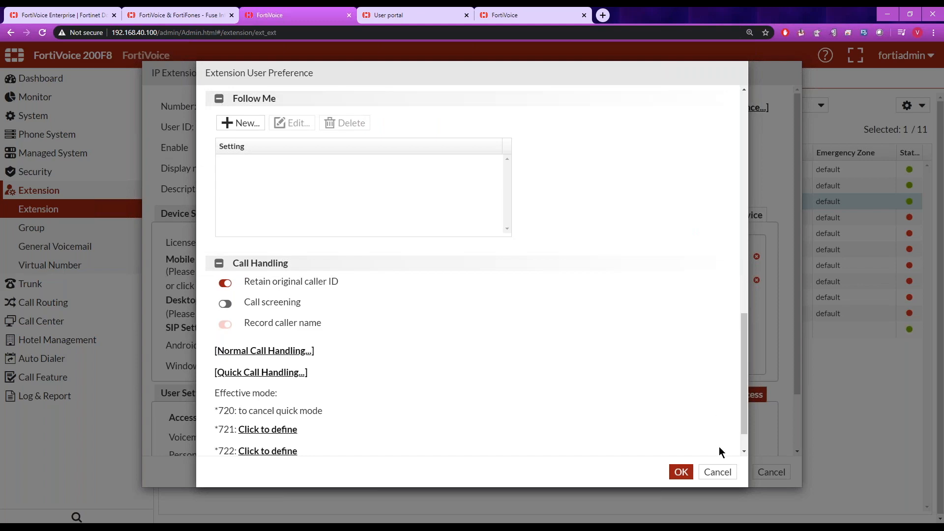
left_click(717, 471)
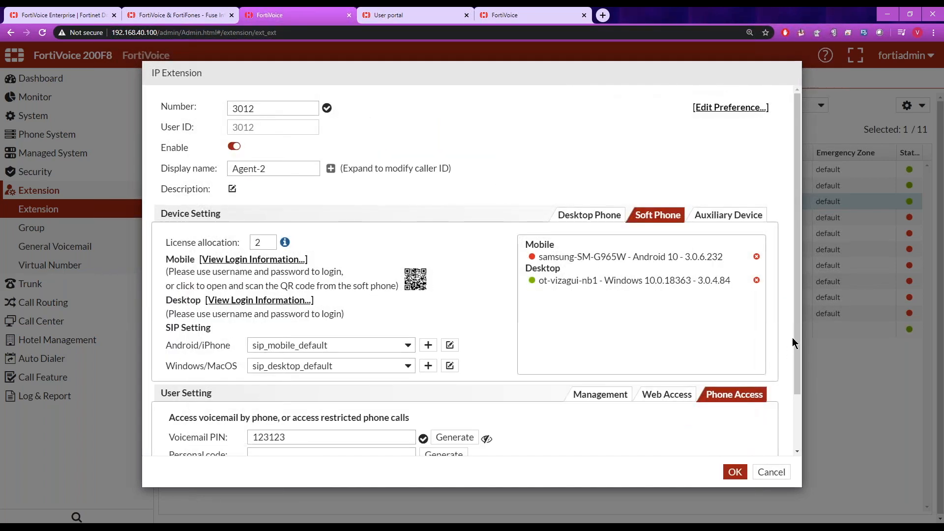
left_click(772, 471)
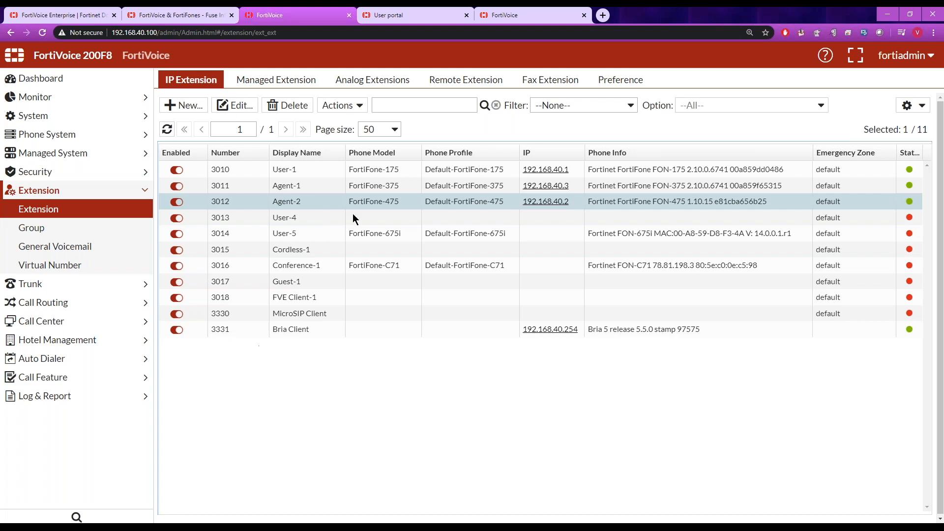
Open the system's advanced auto provisioning settings and review the unassigned phone option
left_click(55, 118)
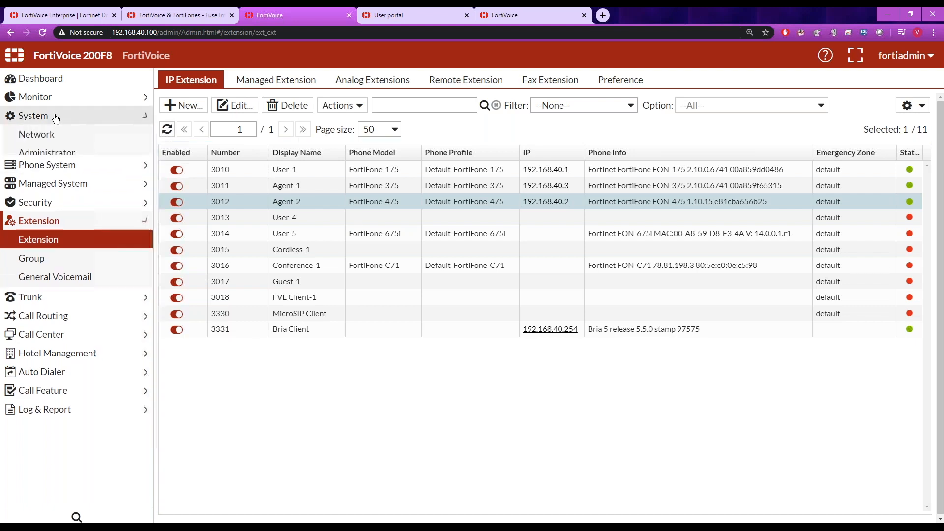
left_click(45, 208)
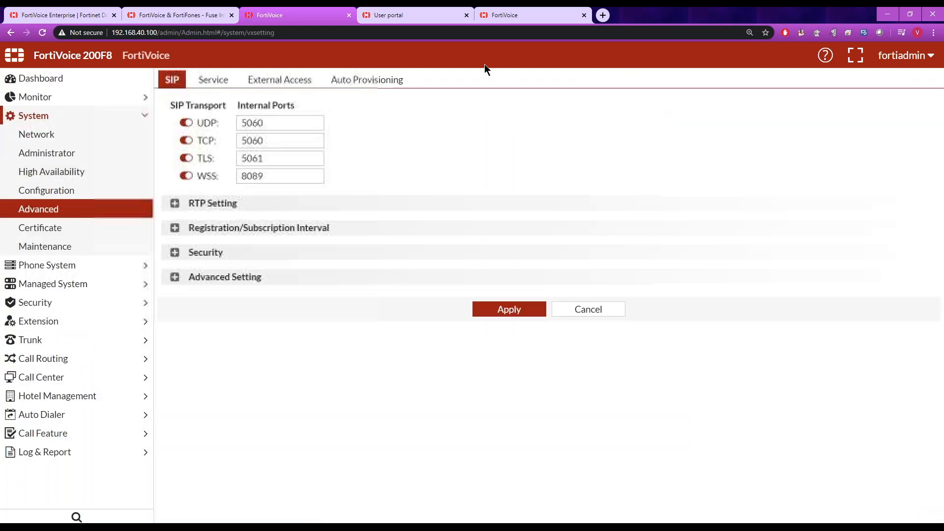
left_click(372, 83)
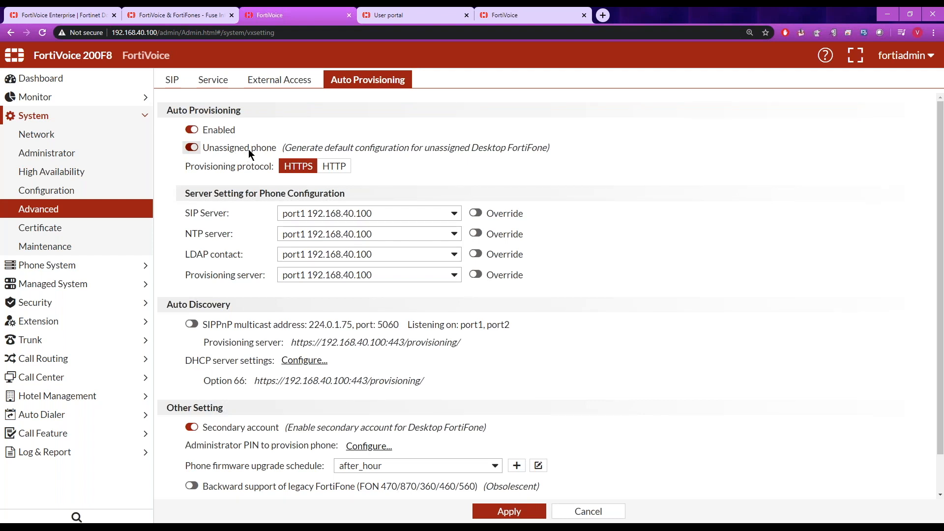
View the monitored Desktop FortiFone devices and examine the assignment actions offered for Agent-2's FortiFone-475
left_click(86, 97)
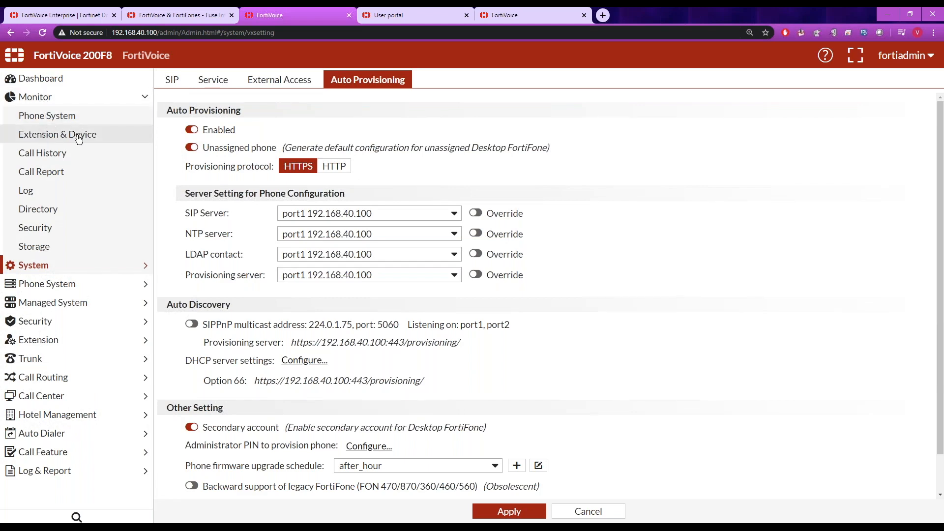
left_click(53, 141)
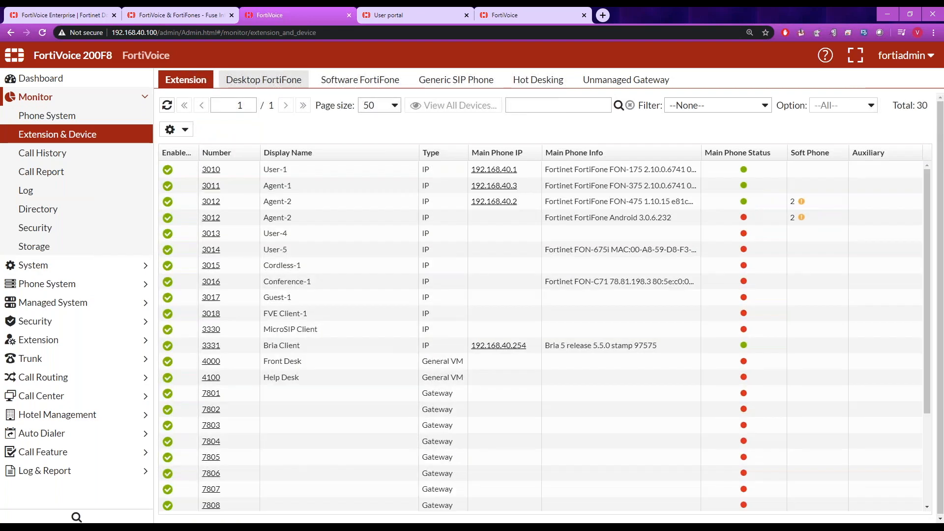
left_click(264, 79)
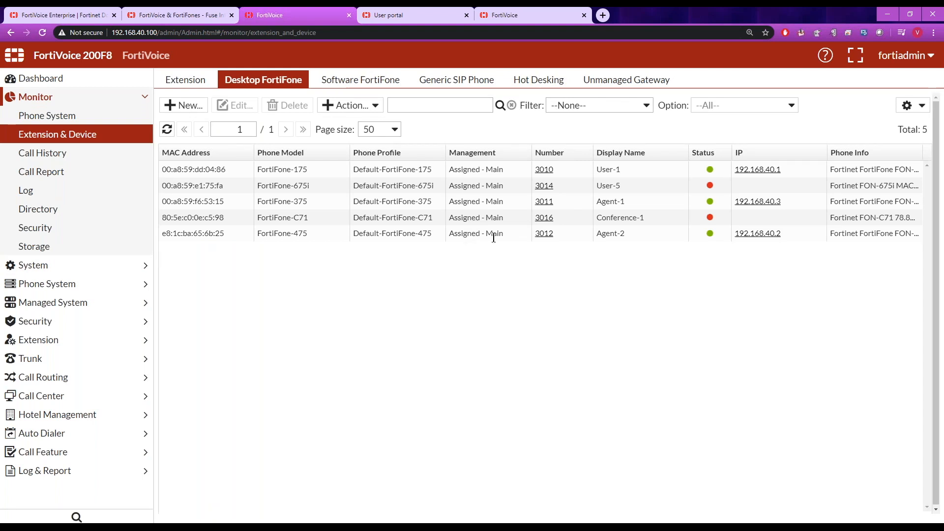
left_click(213, 233)
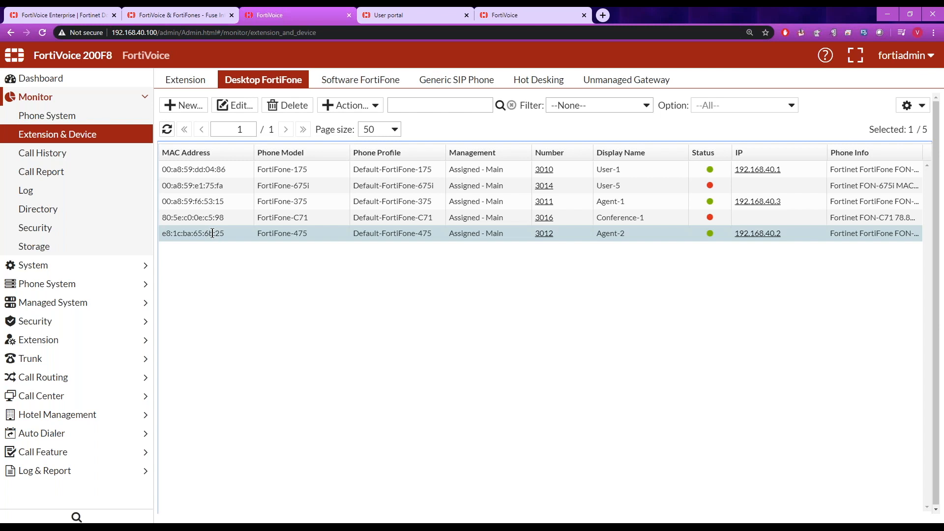
left_click(374, 109)
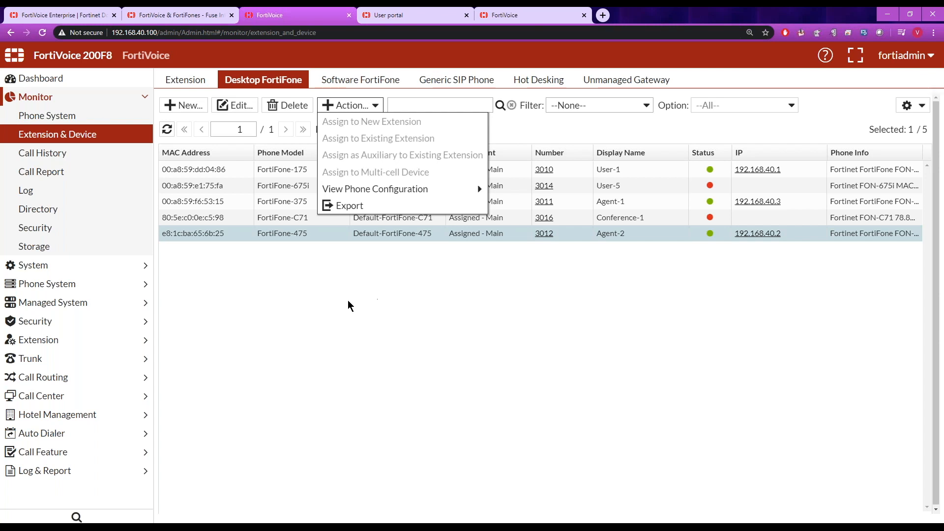
left_click(475, 247)
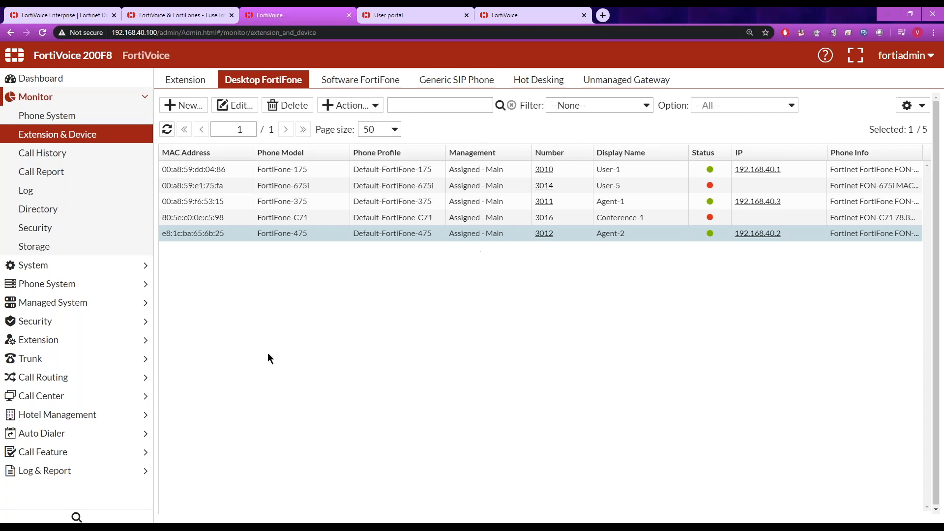
Examine the vertical service feature codes, focusing on *17 and *18 for configuring a phone to an extension
left_click(142, 451)
left_click(62, 452)
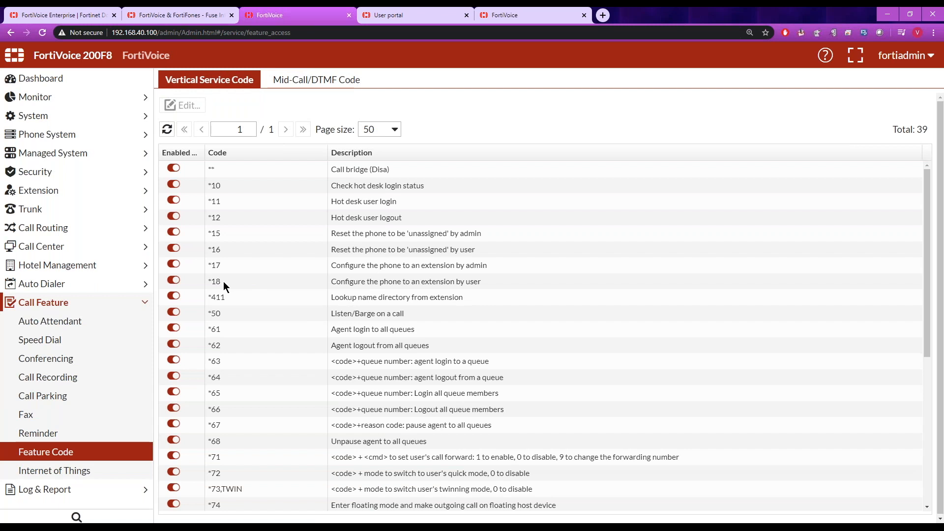
left_click_drag(224, 281, 210, 281)
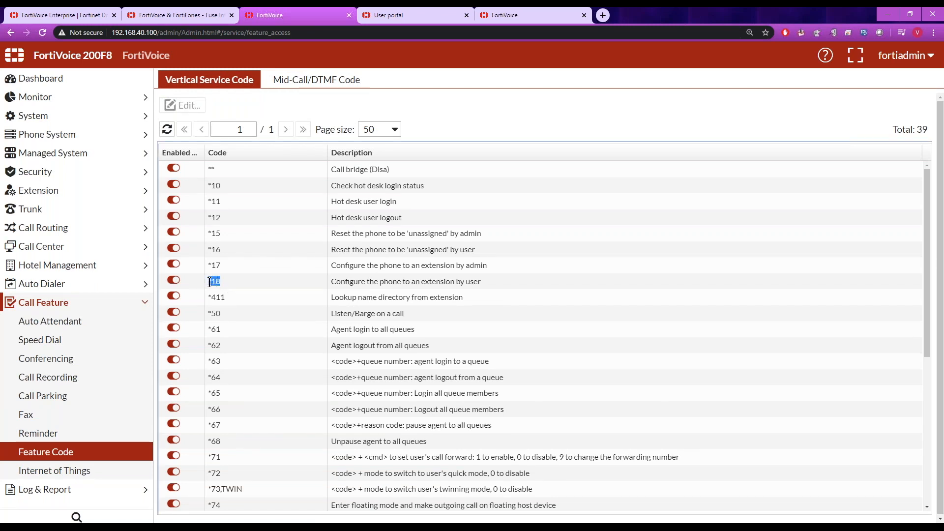
left_click(210, 282)
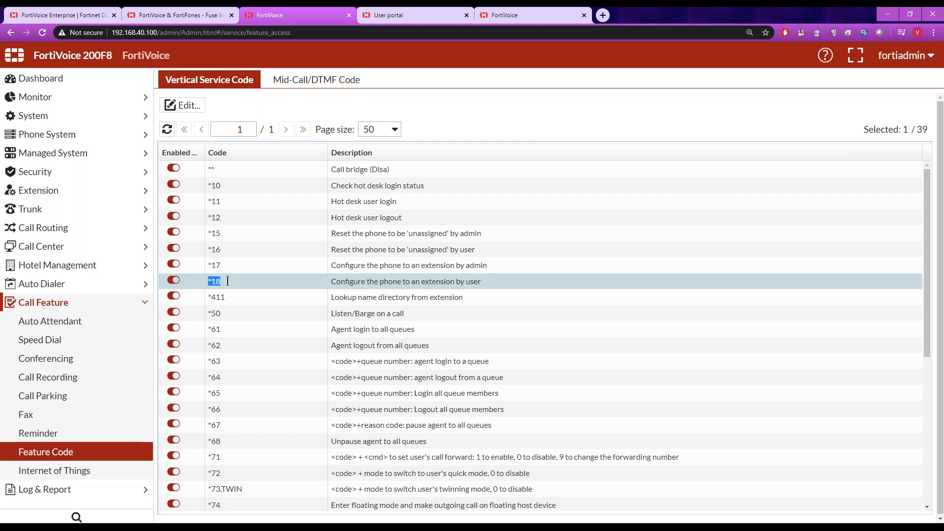
left_click(485, 281)
left_click_drag(482, 279, 249, 249)
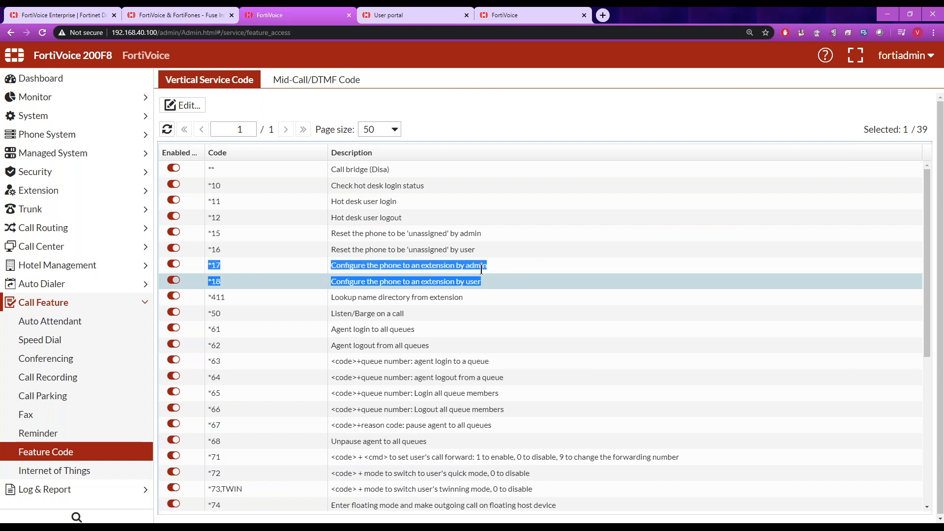
left_click(565, 301)
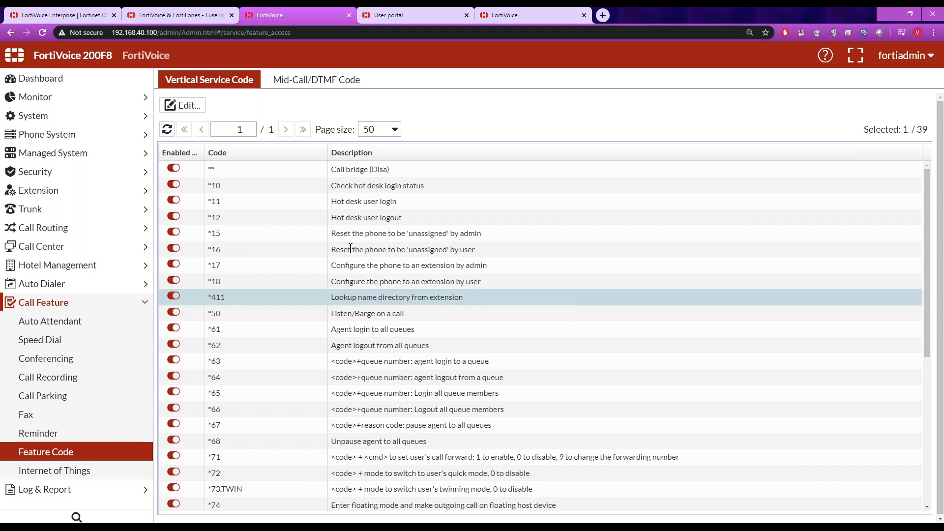
Open the Front_Desk ring group from the extension groups to view its settings
left_click(52, 192)
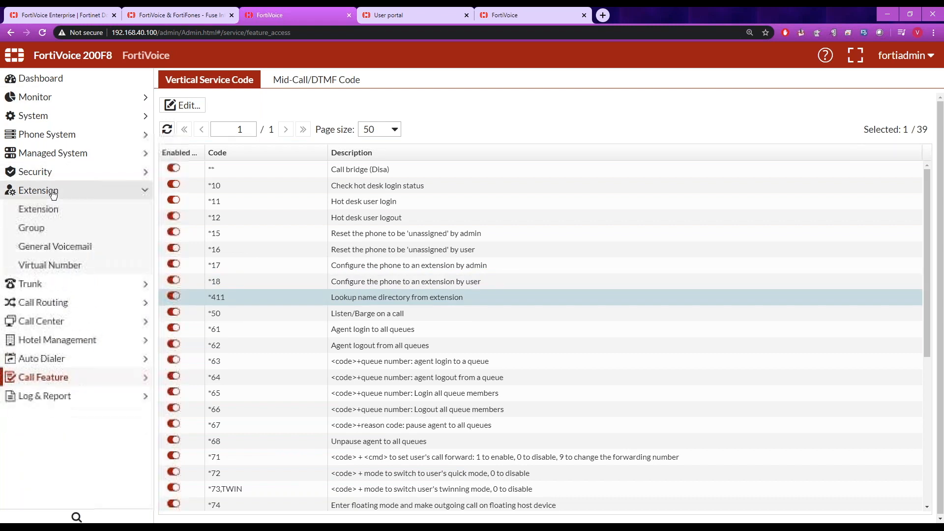
left_click(39, 230)
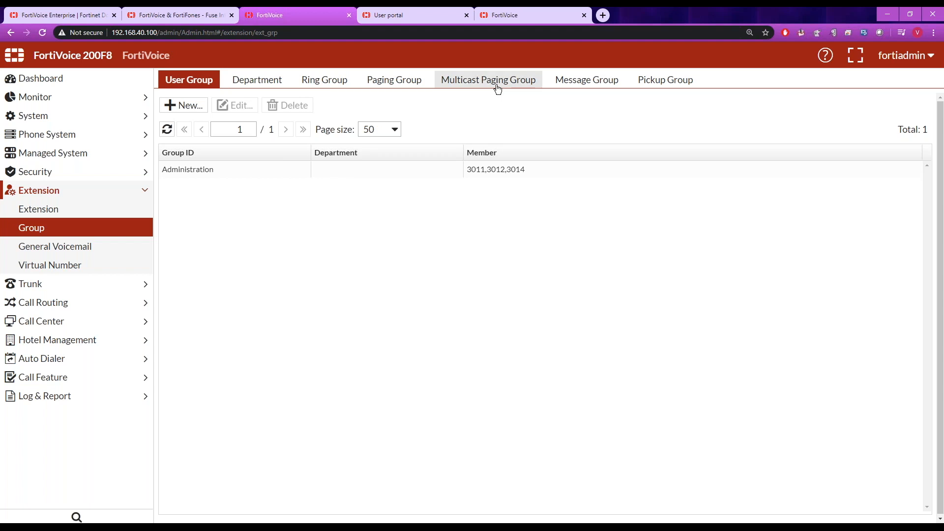
left_click(337, 84)
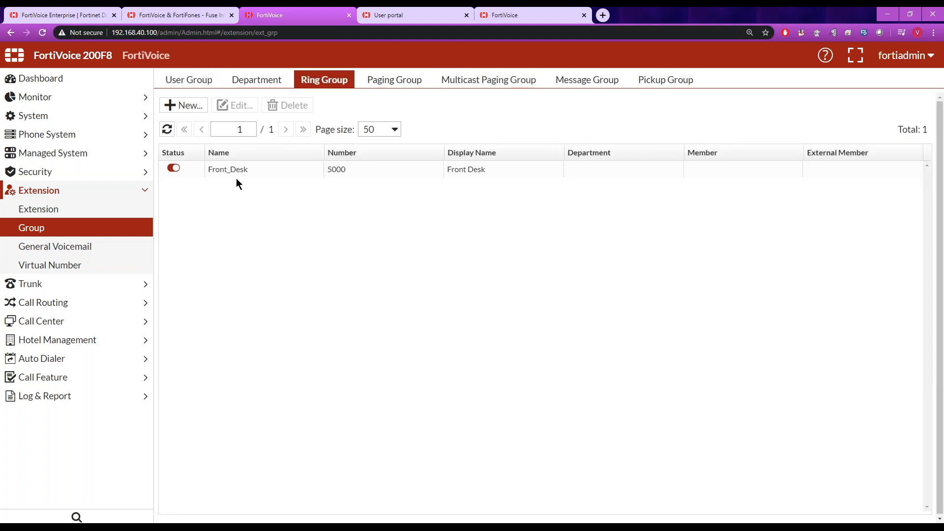
double_click(240, 168)
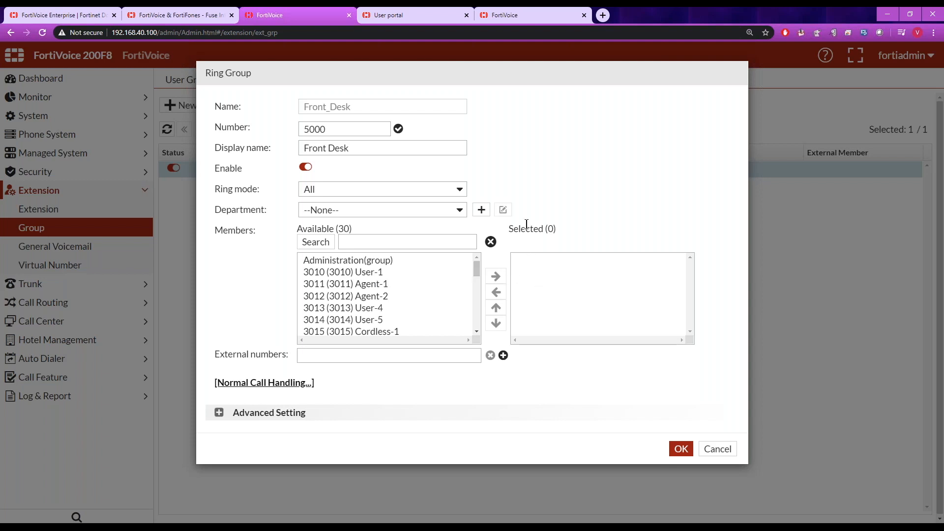
Review the Front_Desk ring group's ring mode options and its normal call handling conditions: No answer, Busy and Phone not connected
left_click(460, 192)
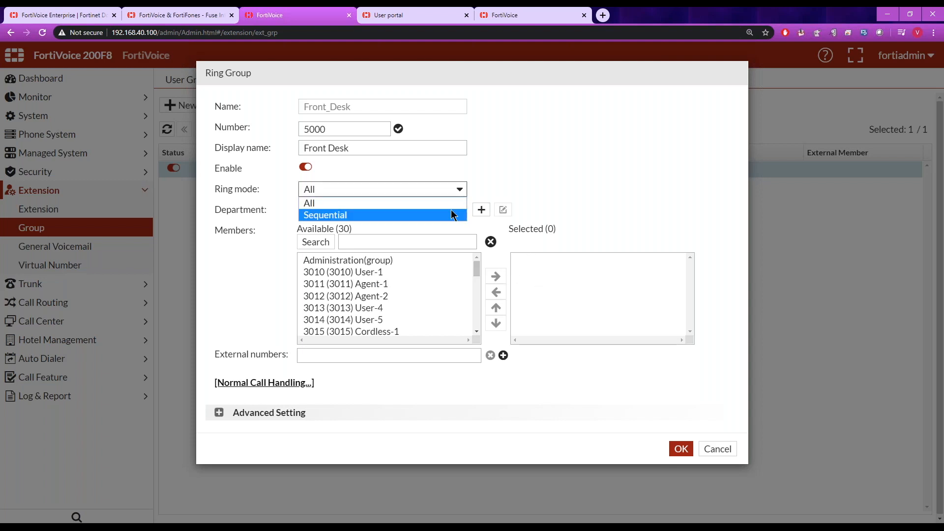
left_click(575, 198)
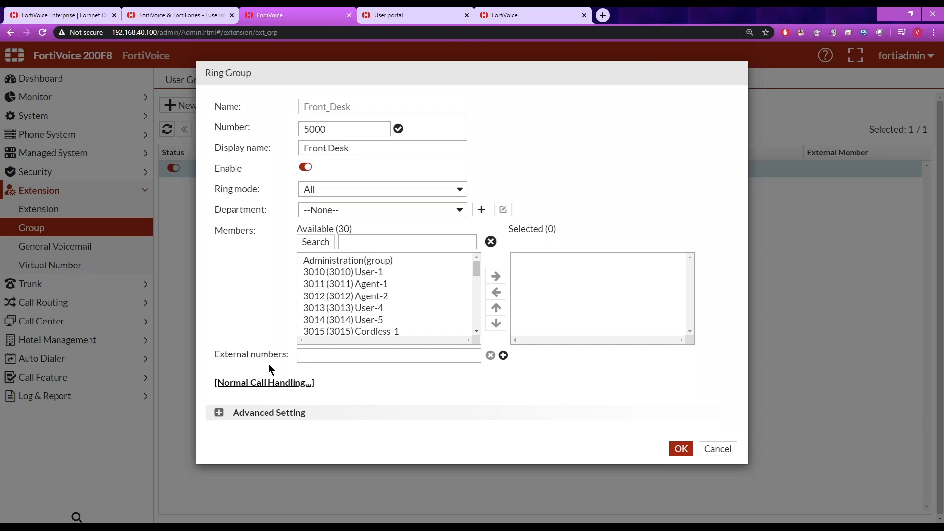
left_click(291, 385)
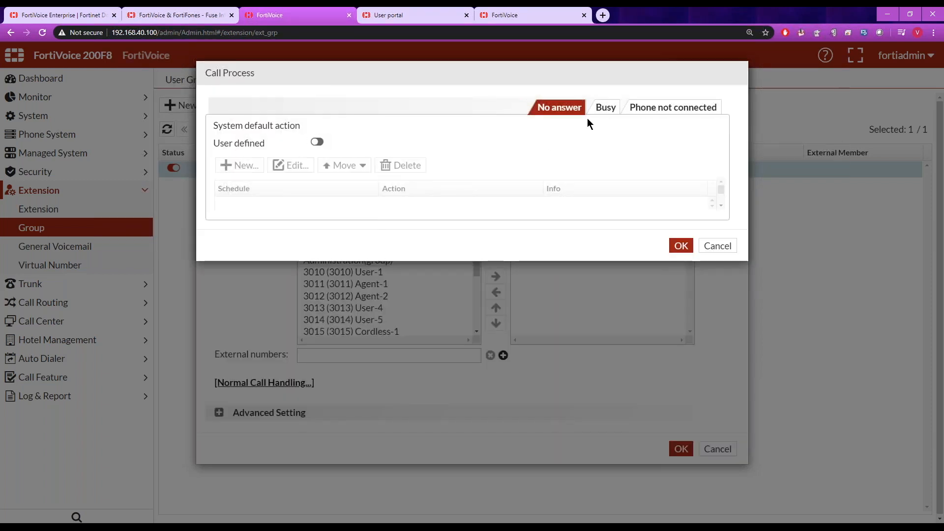
left_click(606, 108)
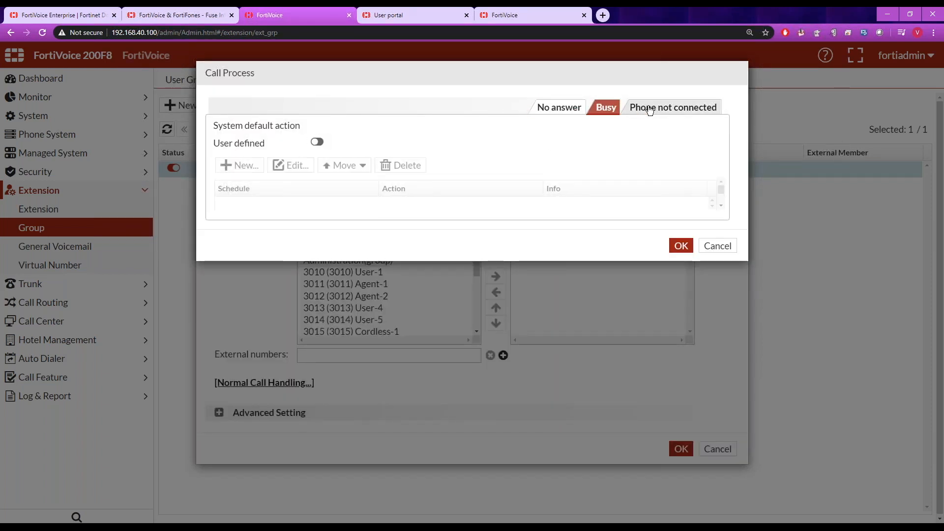
left_click(673, 108)
Examine the actions offered for a user-defined Phone not connected rule, and leave the ring group without saving
left_click(317, 142)
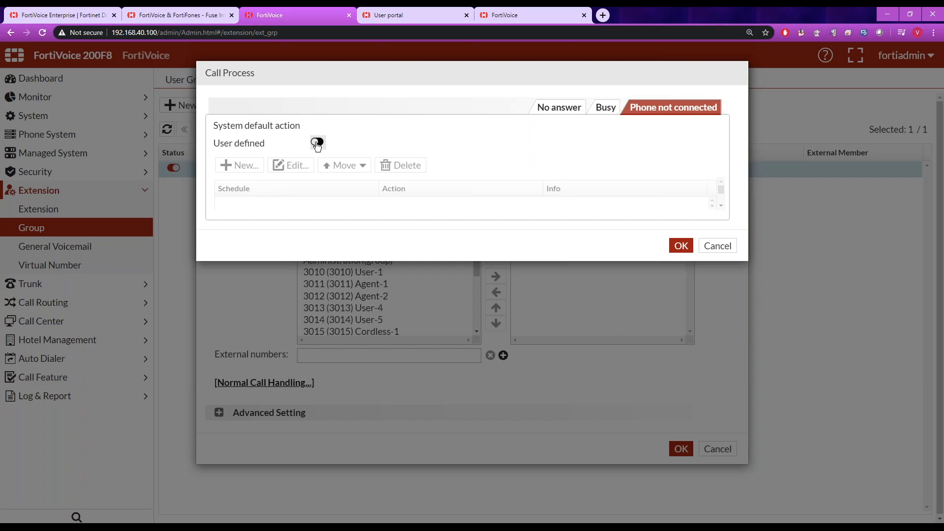
left_click(243, 166)
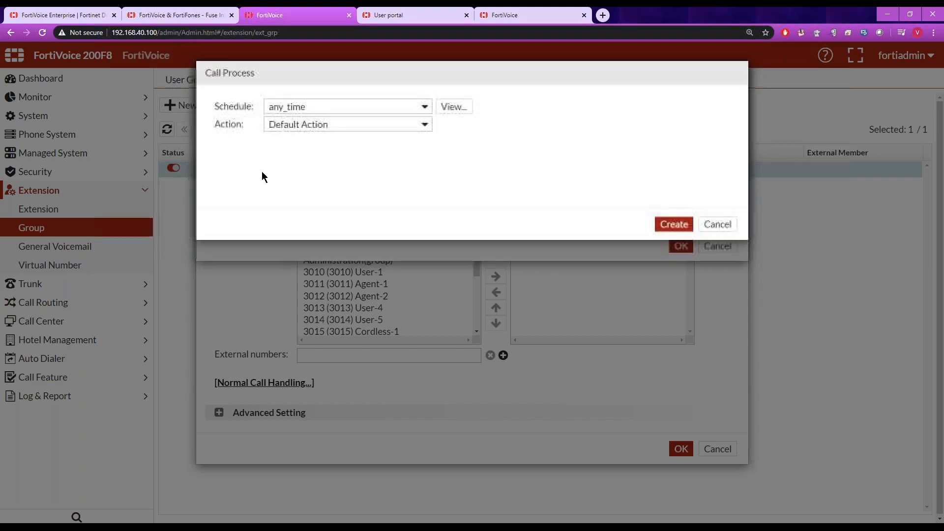
left_click(425, 126)
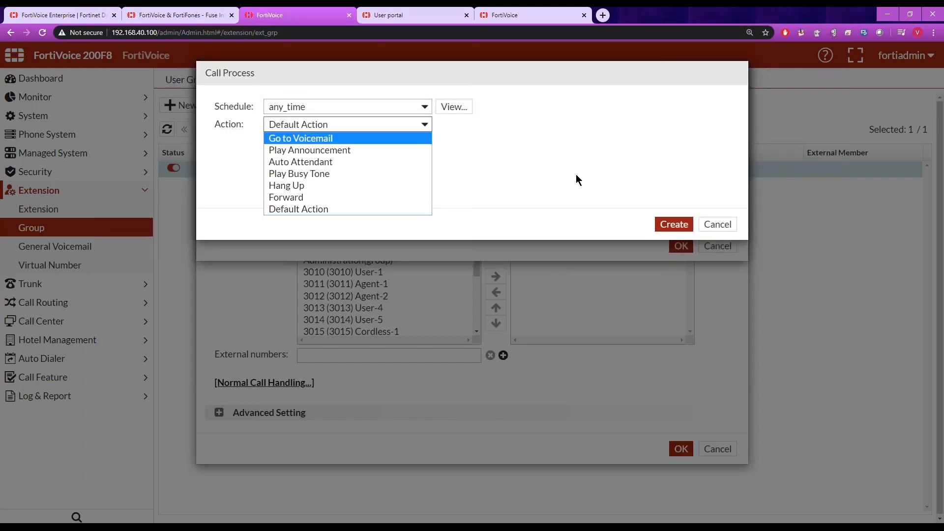
left_click(714, 227)
left_click(717, 246)
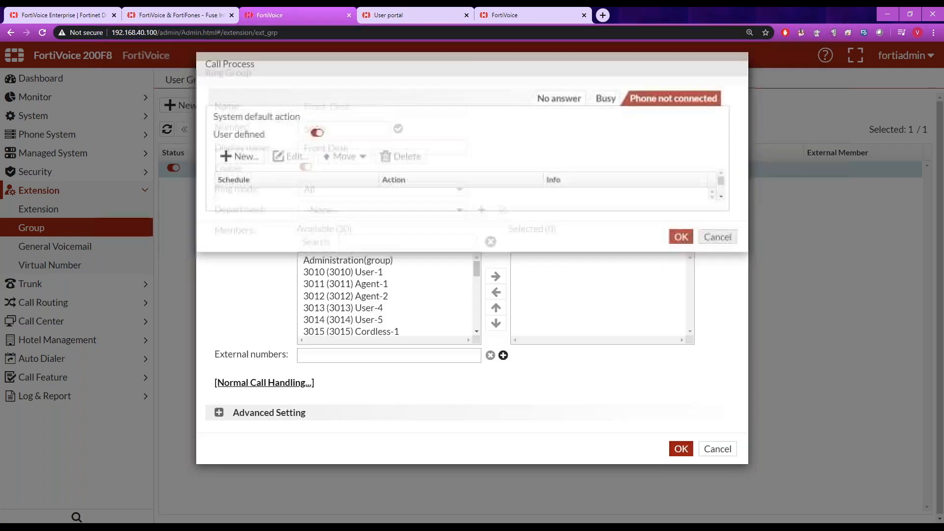
left_click(721, 449)
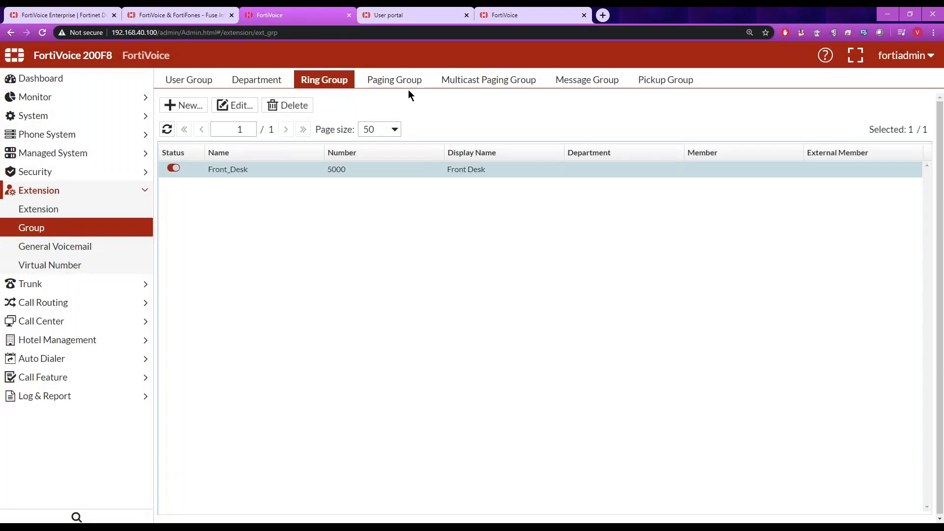
Examine the name, number and member settings for a new paging group, and leave the form without creating it
left_click(400, 79)
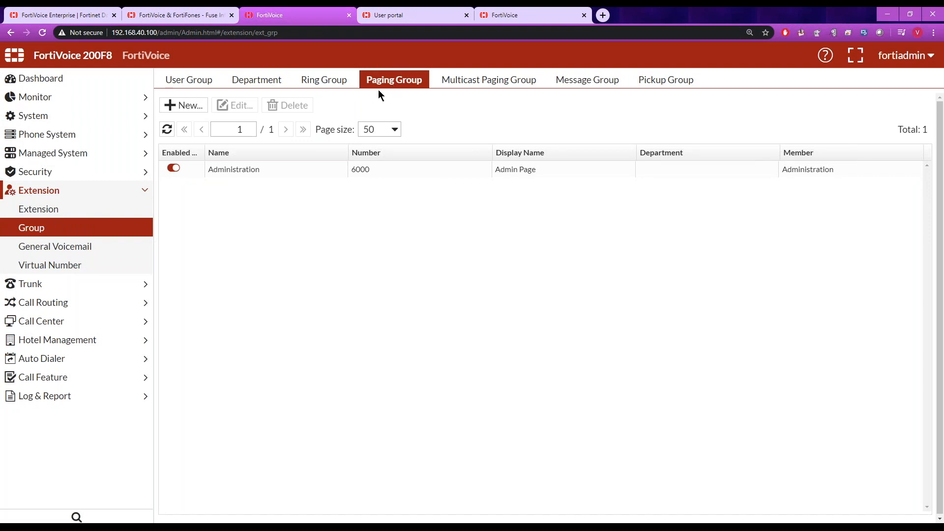
left_click(196, 106)
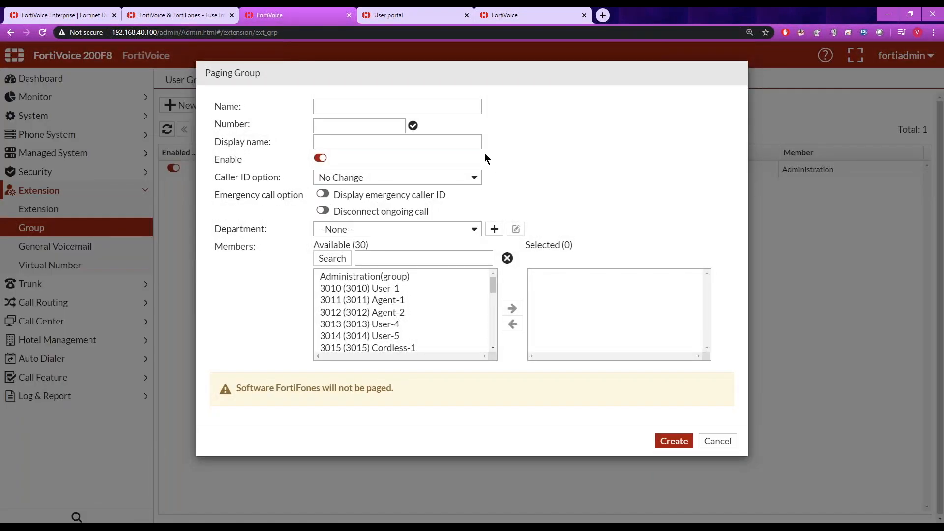
left_click(447, 109)
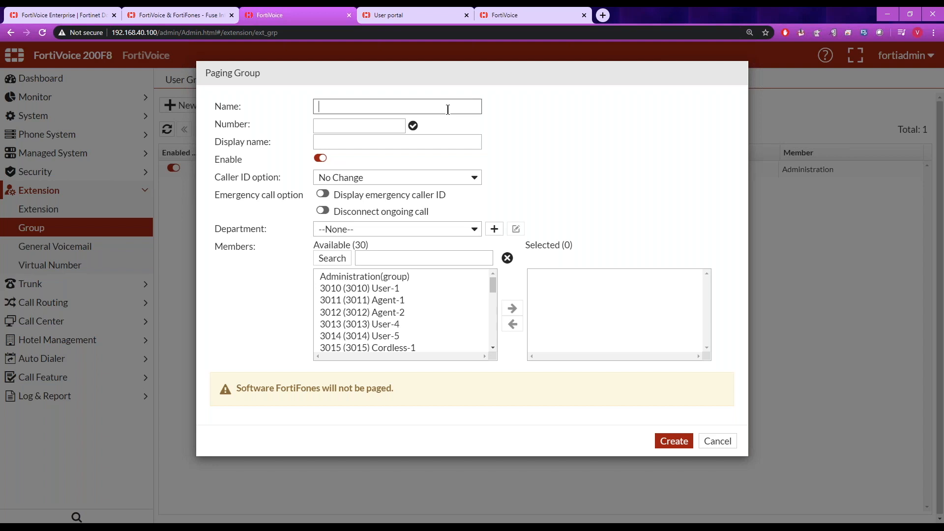
left_click(390, 290)
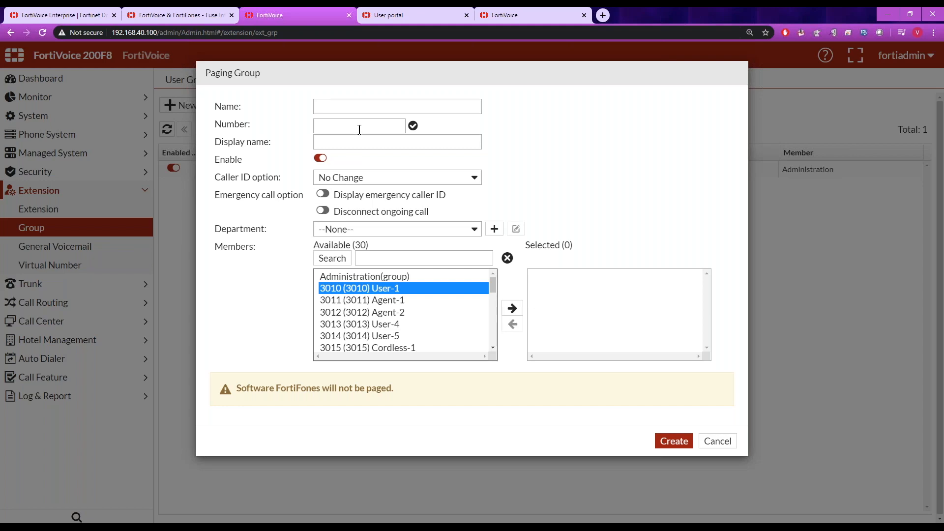
left_click(716, 441)
Open the Administration paging group, review its number, and enable the Disconnect ongoing call emergency option
double_click(328, 169)
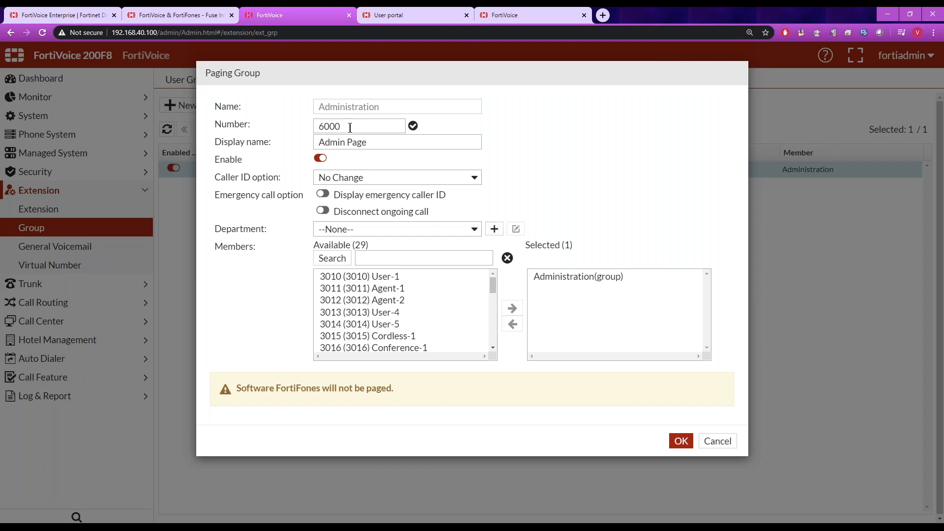
left_click_drag(350, 128, 306, 128)
left_click(322, 212)
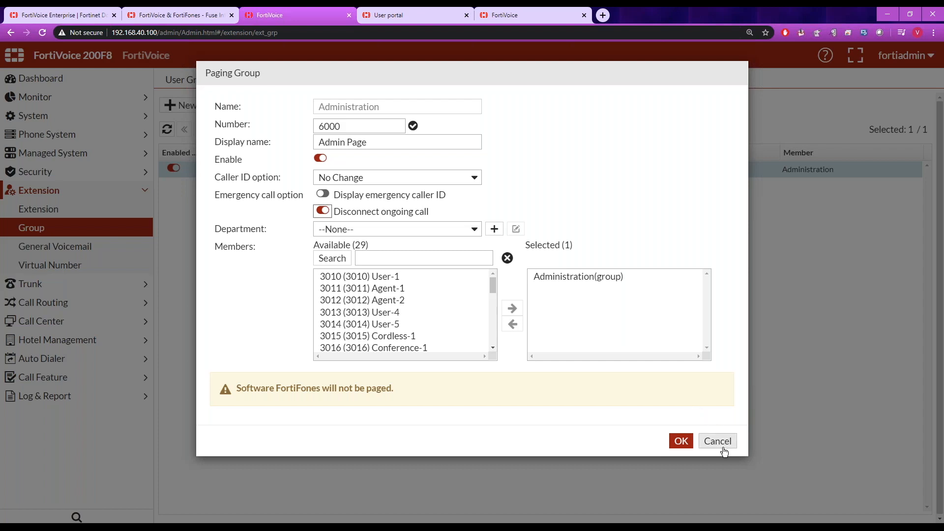
Dismiss the Administration paging group and review the members and pickup members of the Sales_Call_Pickup pickup group
left_click(717, 441)
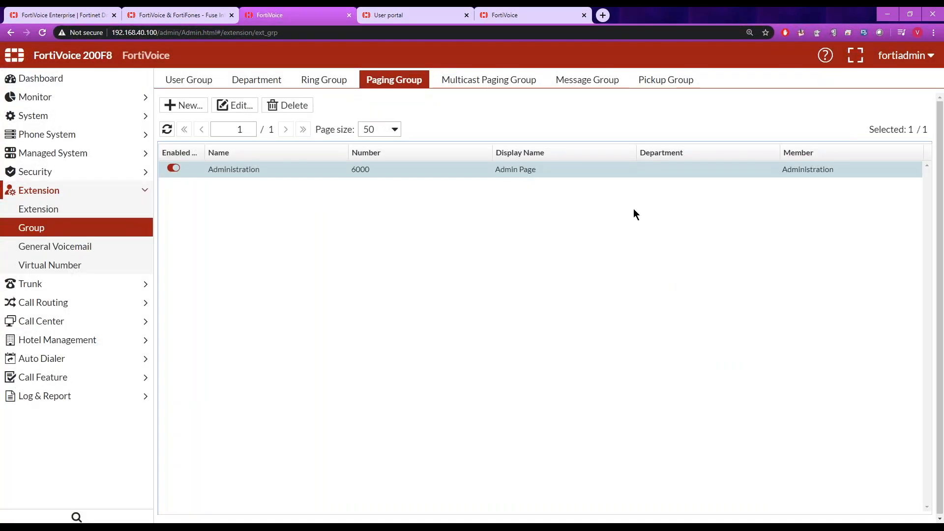
left_click(666, 80)
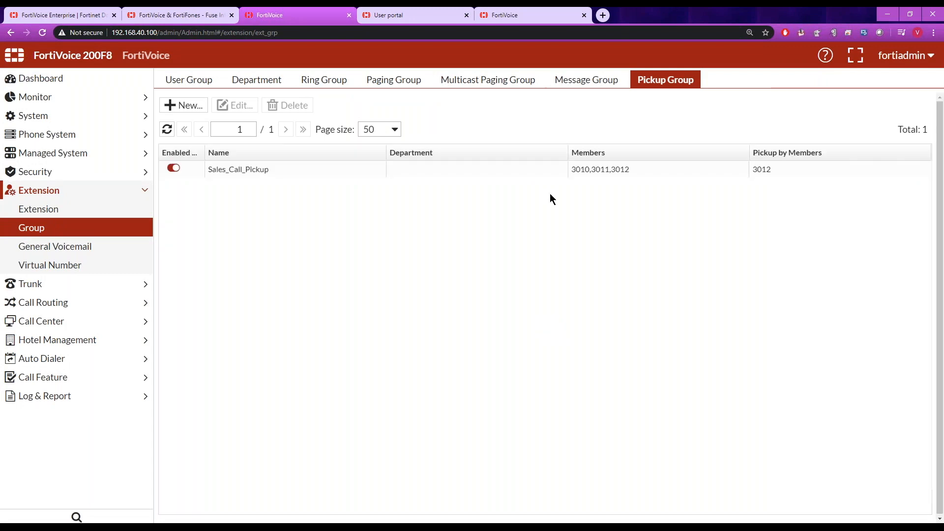
double_click(259, 168)
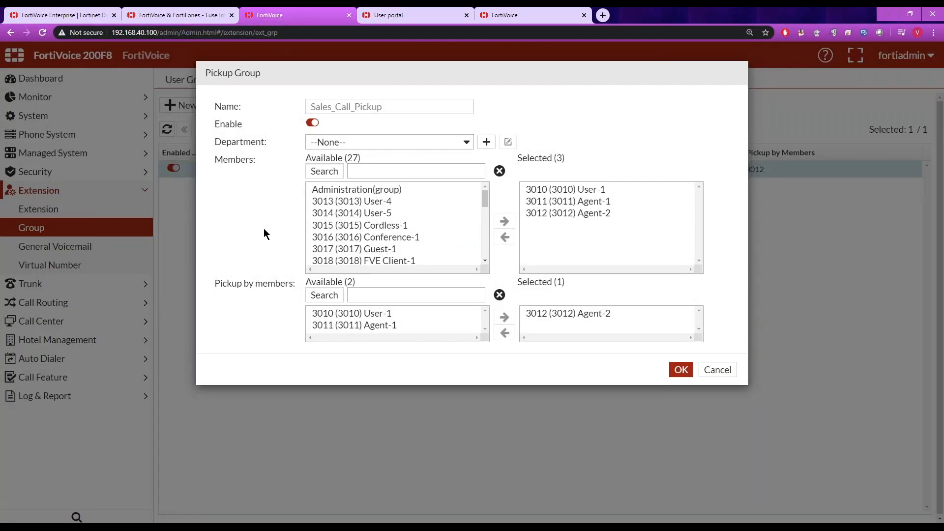
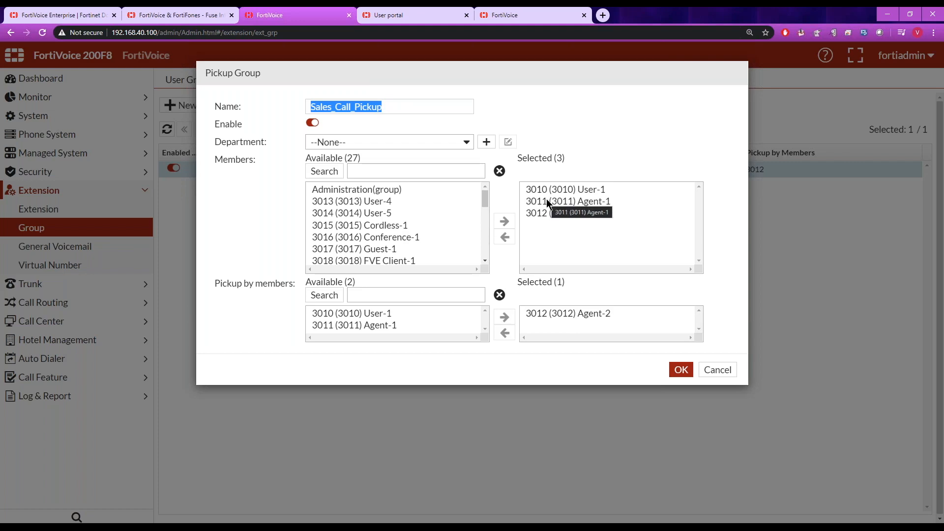
left_click(719, 371)
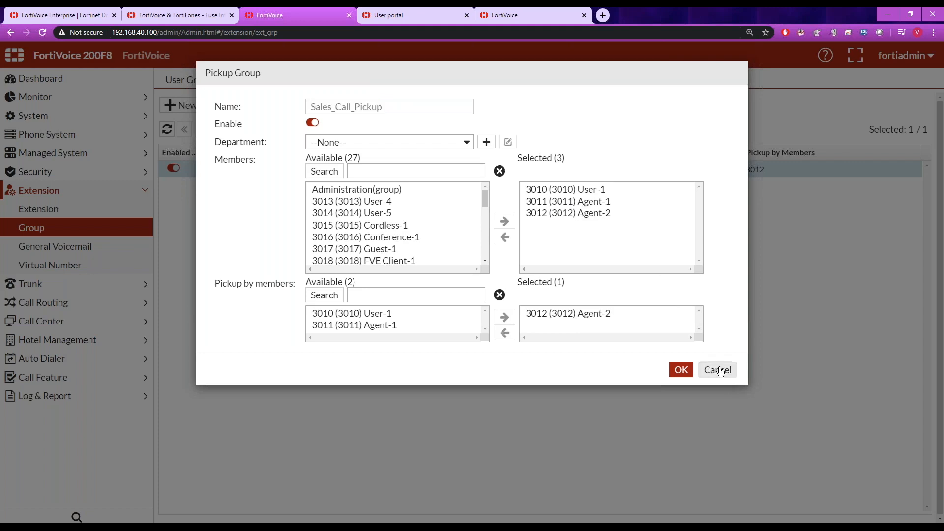
Review the settings of the Front Desk general voicemail and close it without changes
left_click(65, 248)
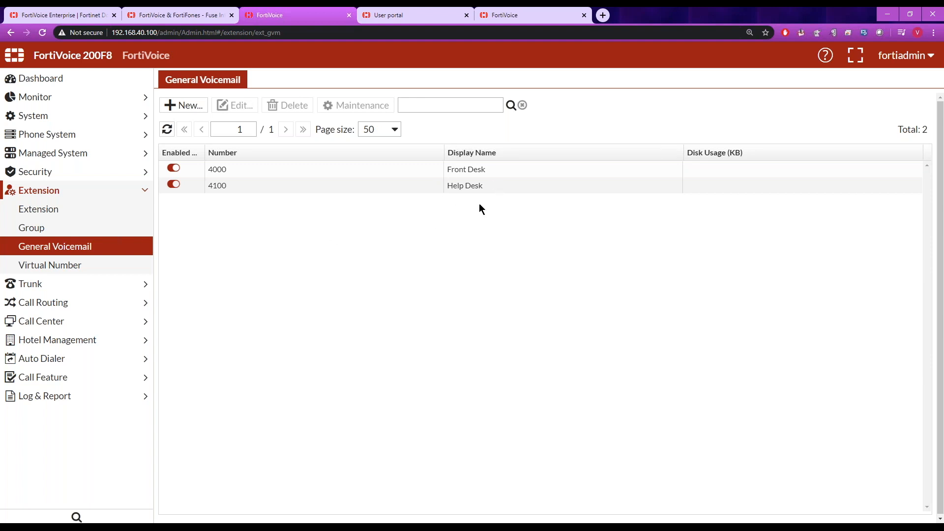
double_click(228, 170)
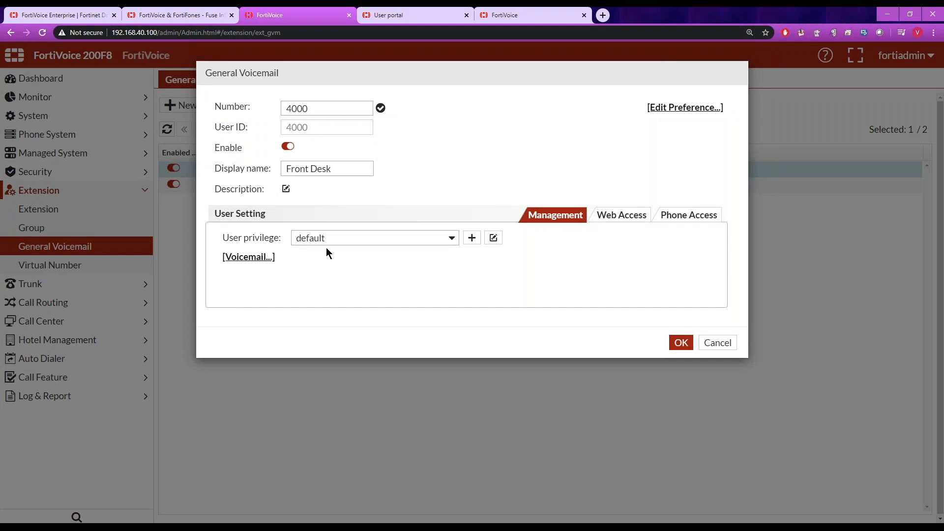
left_click(718, 343)
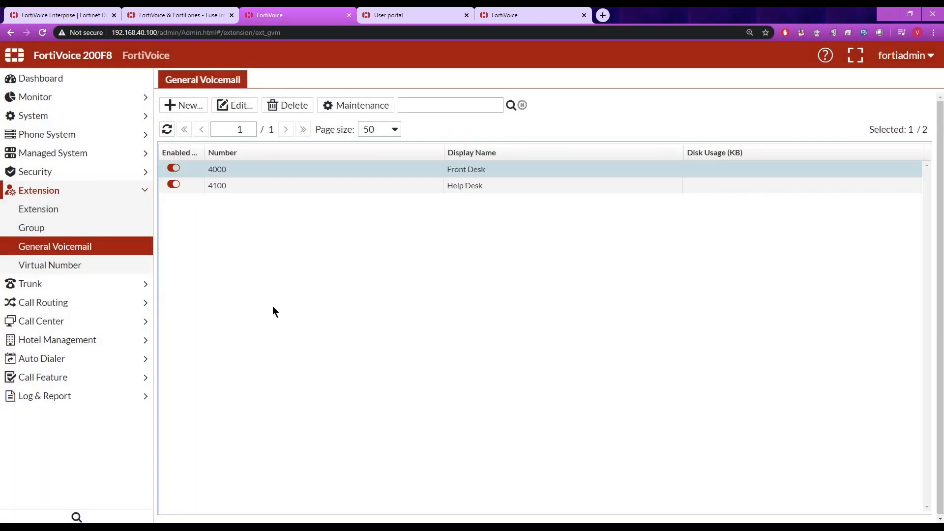
Open the Welcome_Greeting auto attendant and review its available greetings, keeping Welcome_AA selected
left_click(143, 377)
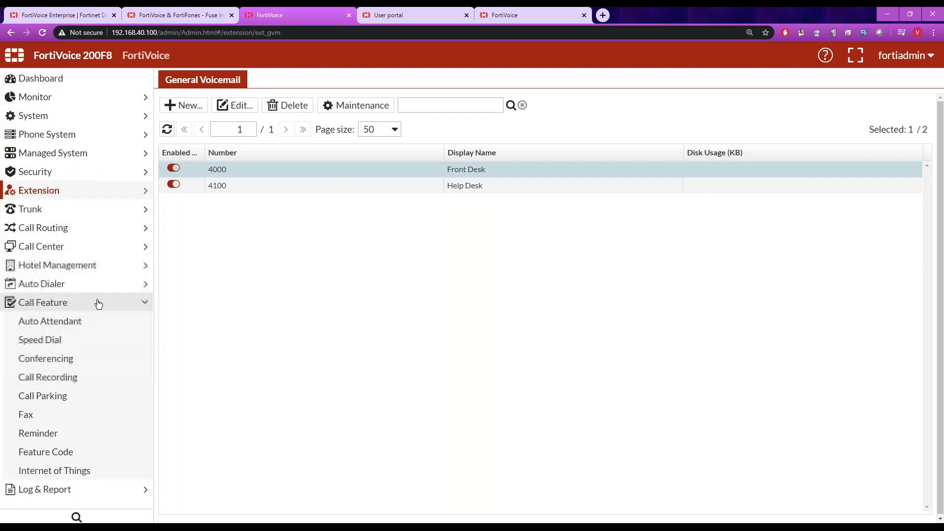
left_click(58, 323)
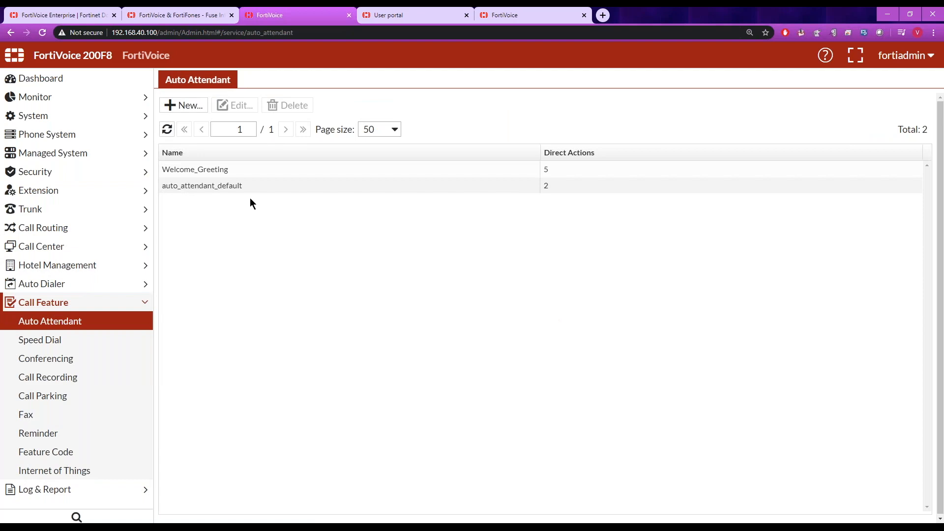
double_click(223, 170)
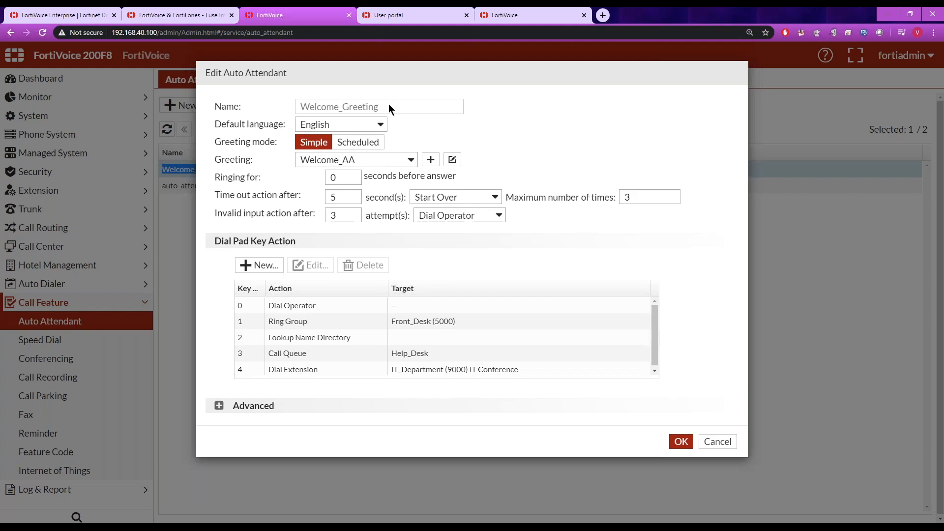
left_click(411, 161)
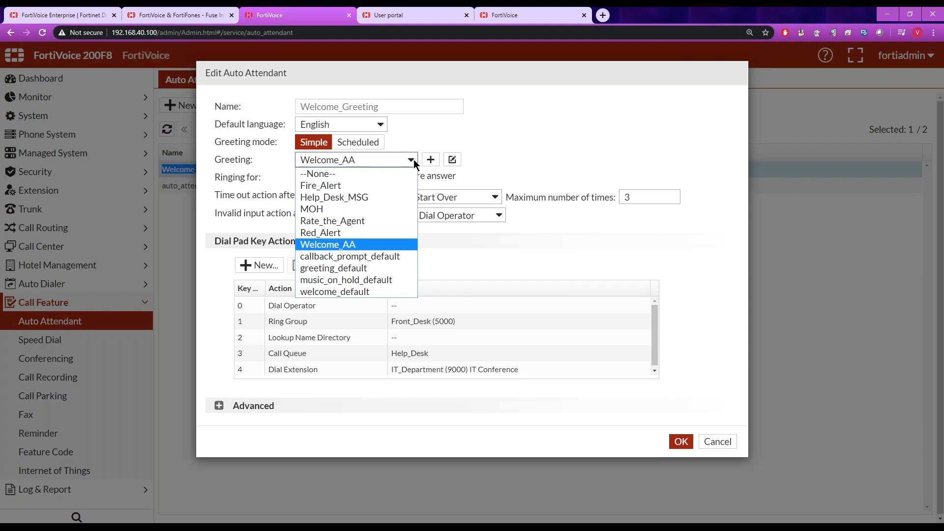
left_click(375, 245)
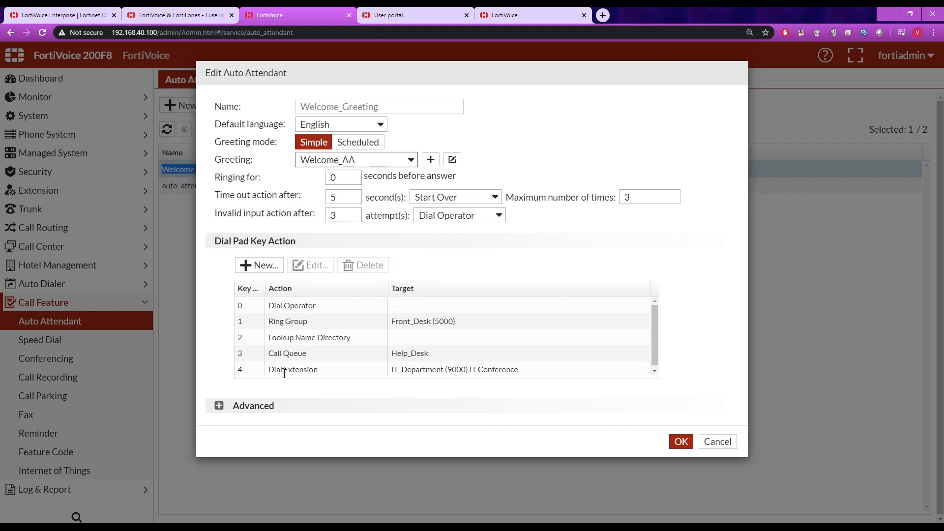
Examine the actions available for a new dial pad key 6 in the Welcome_Greeting auto attendant, and discard the entry
left_click(256, 265)
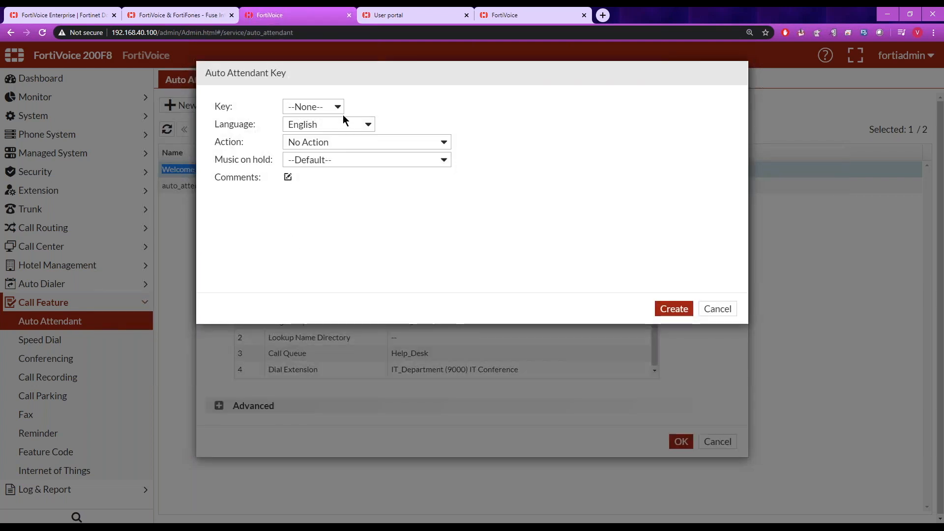
left_click(339, 107)
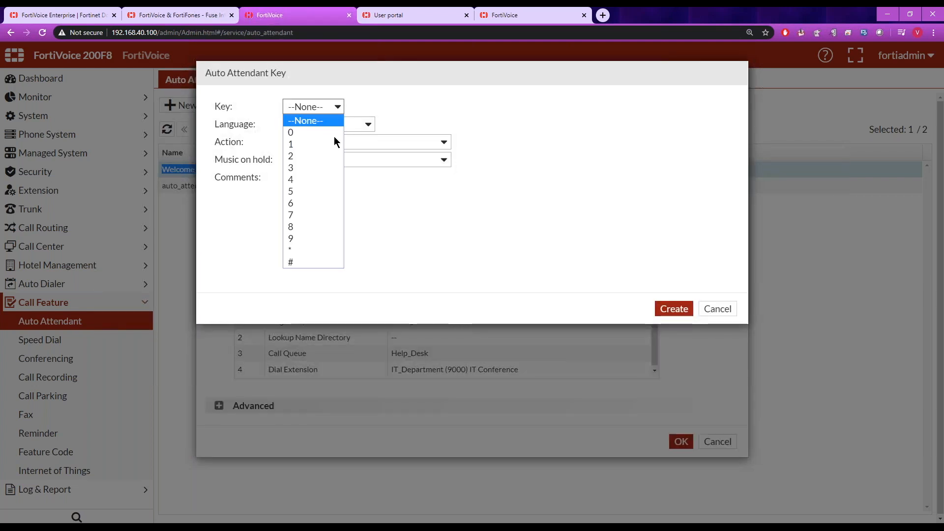
left_click(327, 203)
left_click(364, 141)
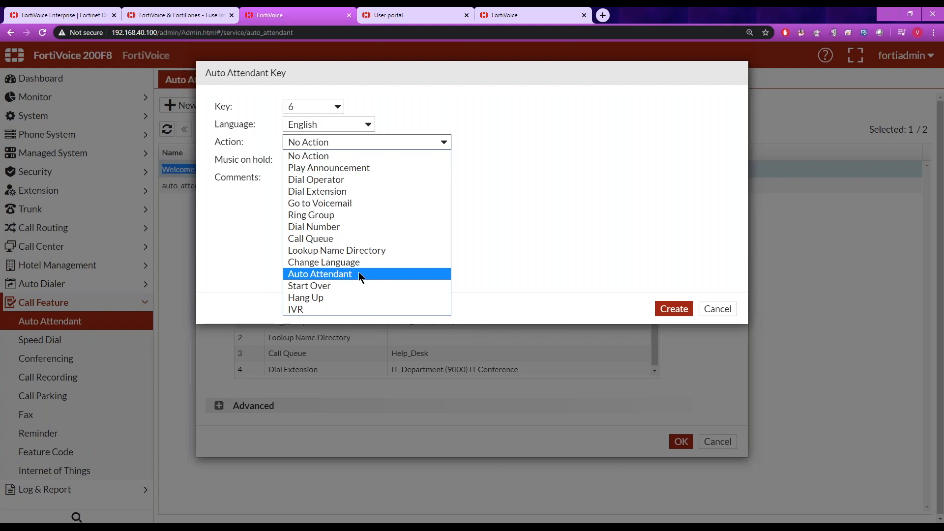
left_click(716, 310)
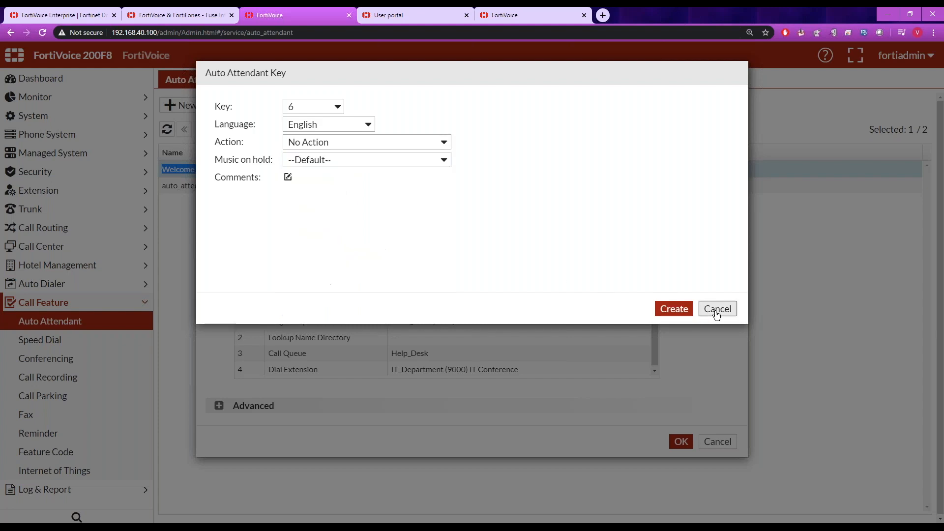
left_click(716, 310)
left_click(719, 440)
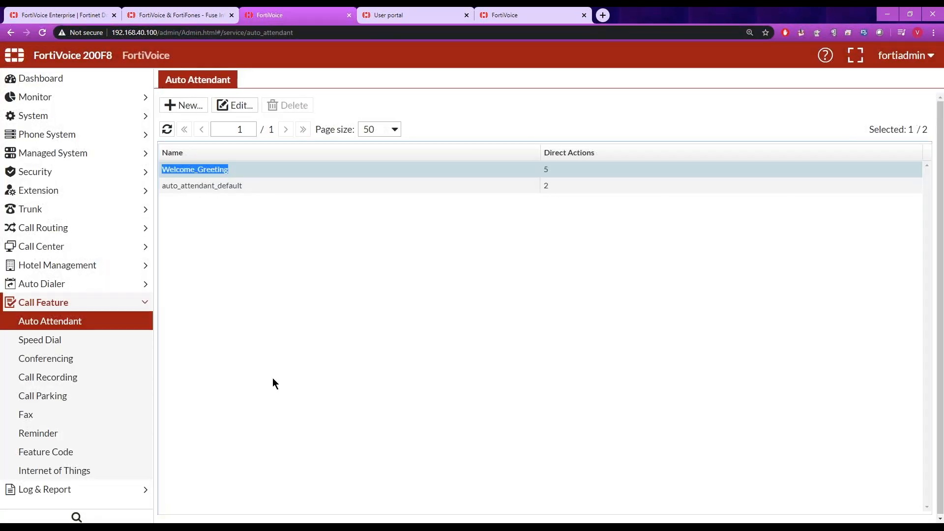
Open the IT Conference entry under admin conferencing and review its name and number settings
left_click(67, 360)
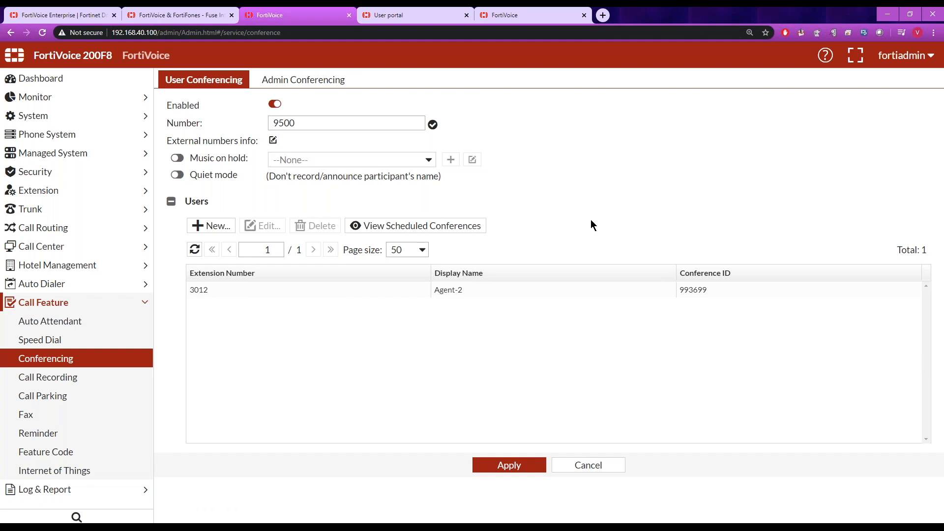
left_click(308, 84)
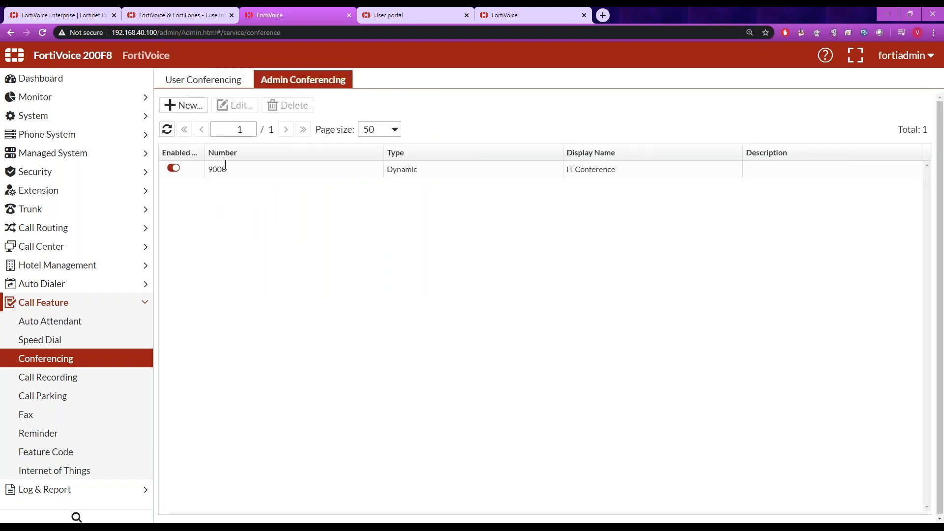
double_click(225, 169)
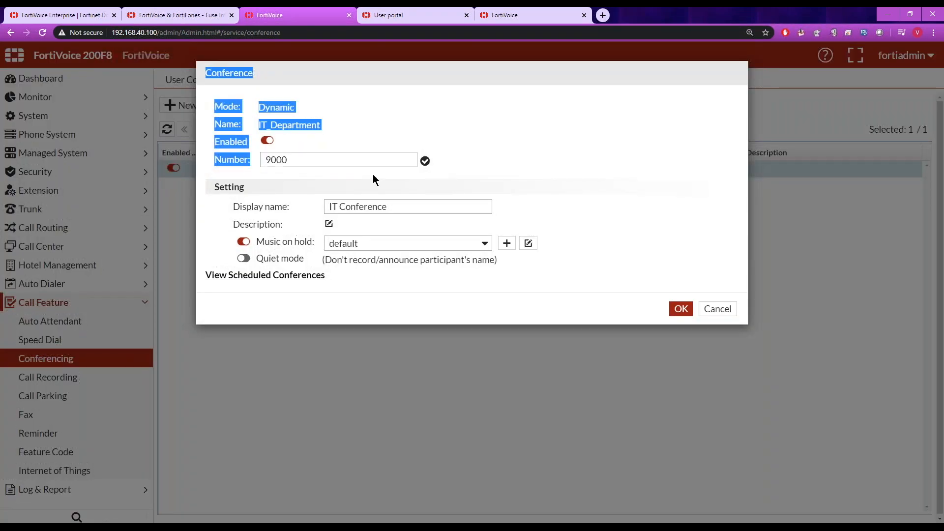
left_click_drag(352, 160, 229, 159)
left_click_drag(317, 129, 296, 127)
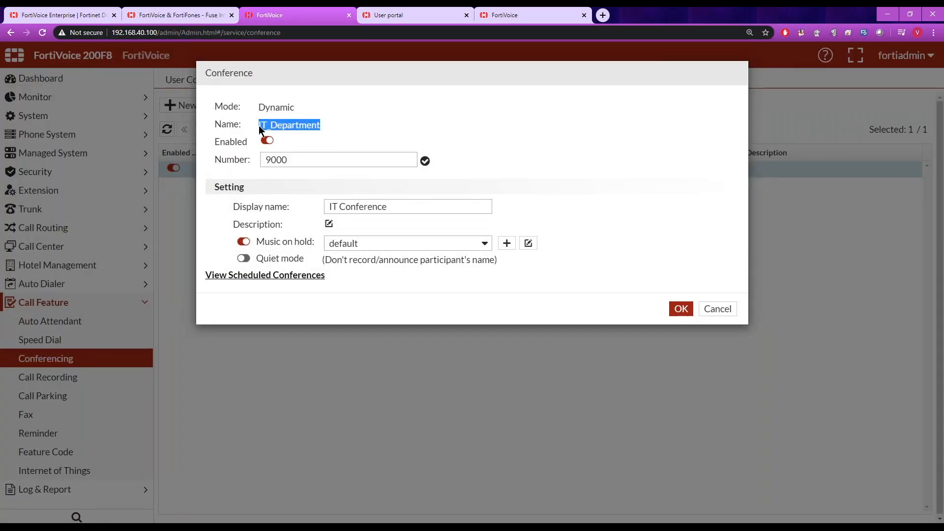
Open the 9:00 Team Call of March 18 among the scheduled conferences and review its PIN fields and weekly recurrence
left_click(280, 276)
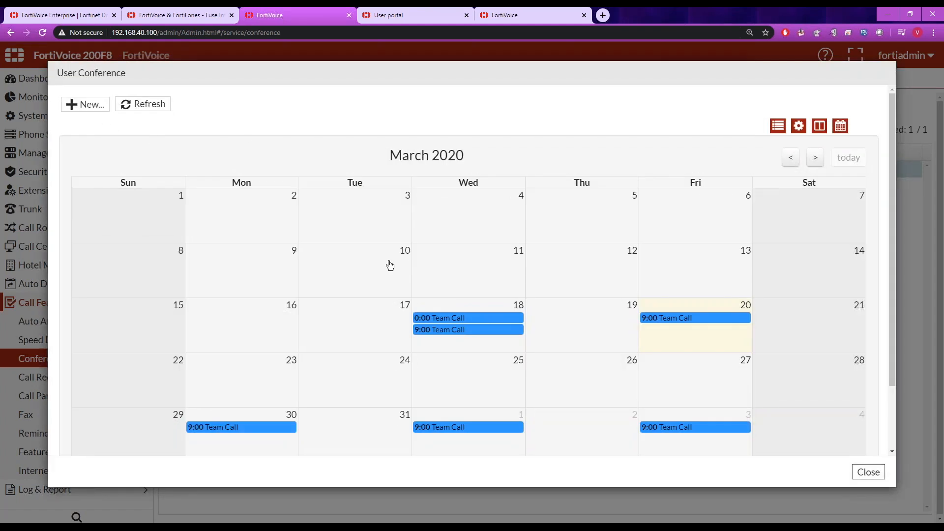
left_click(458, 331)
left_click_drag(351, 106, 256, 144)
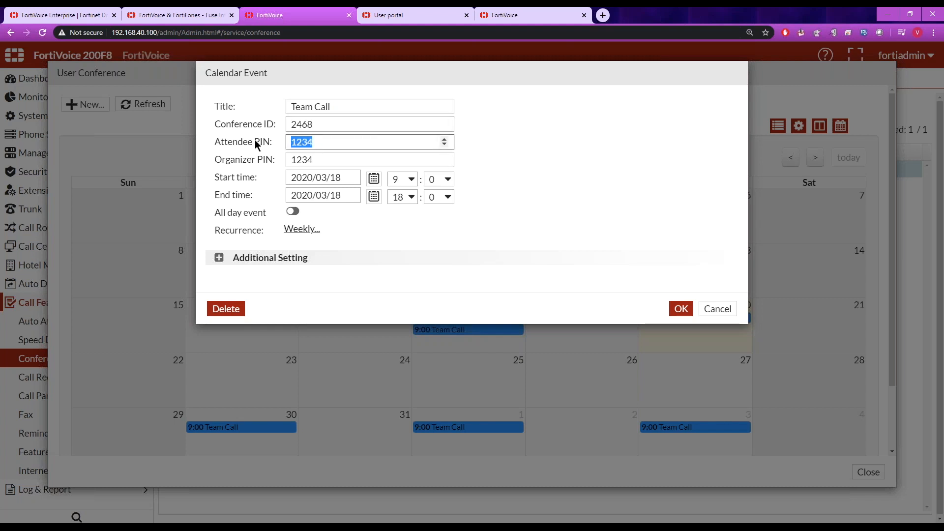
left_click_drag(327, 161, 271, 160)
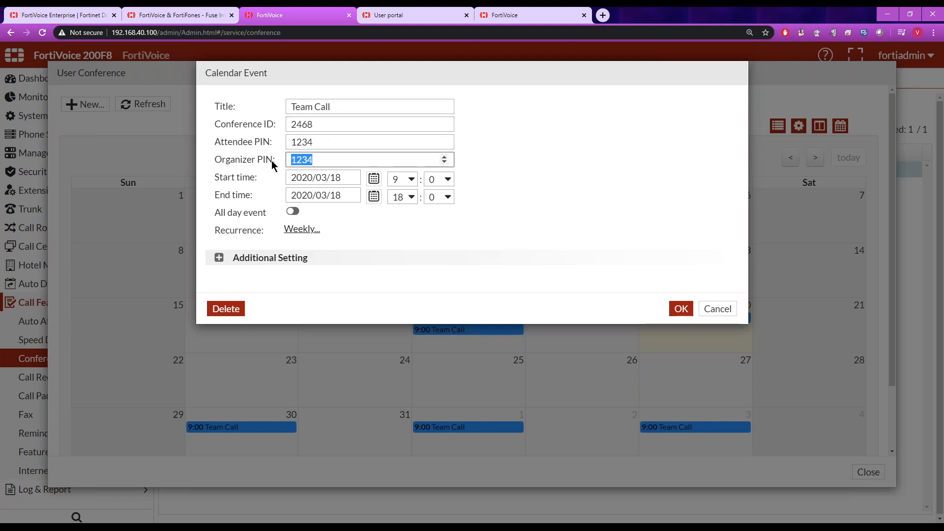
left_click(302, 229)
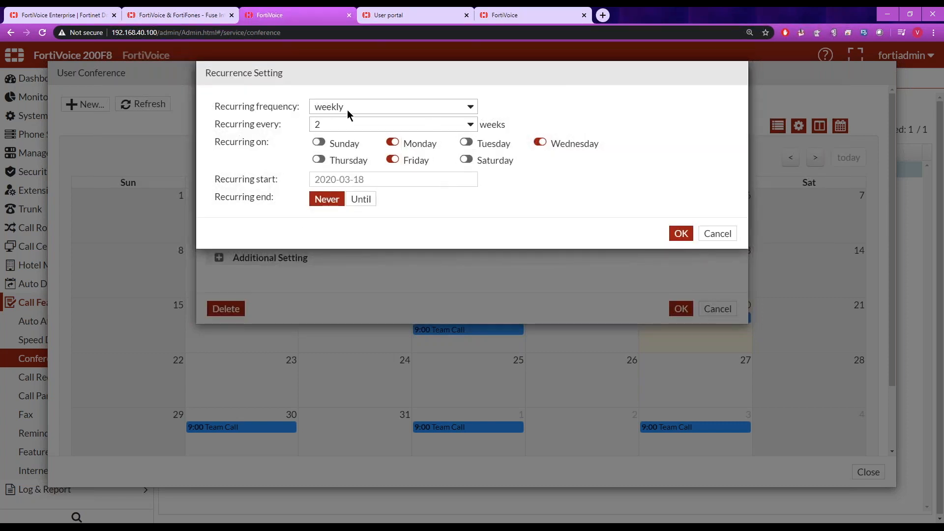
left_click(714, 234)
Review the Team Call's additional settings and new attendee form, and close the event and IT Conference without saving
left_click(218, 257)
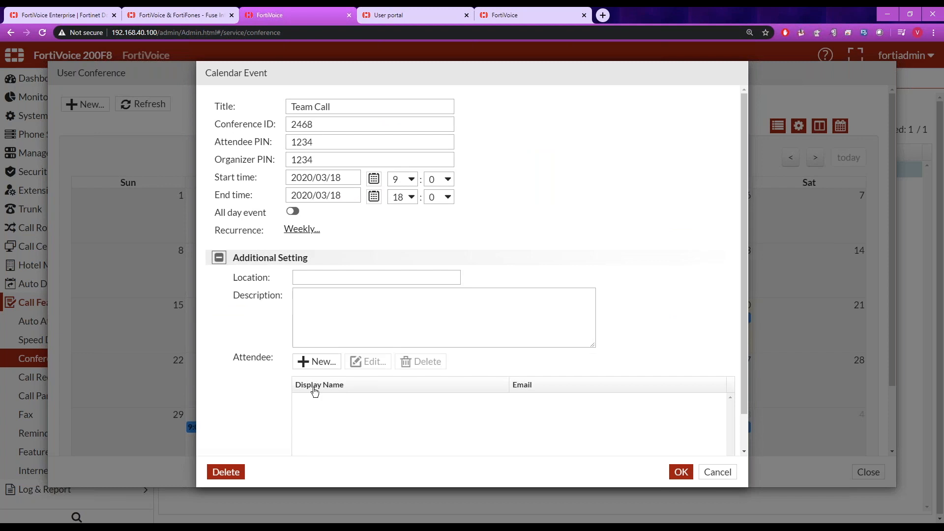
left_click(317, 361)
left_click(450, 106)
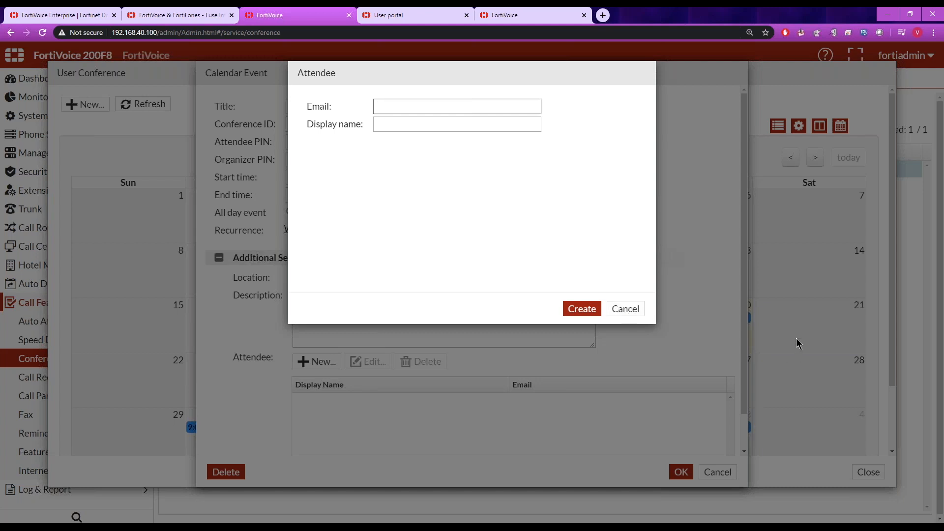
left_click(642, 311)
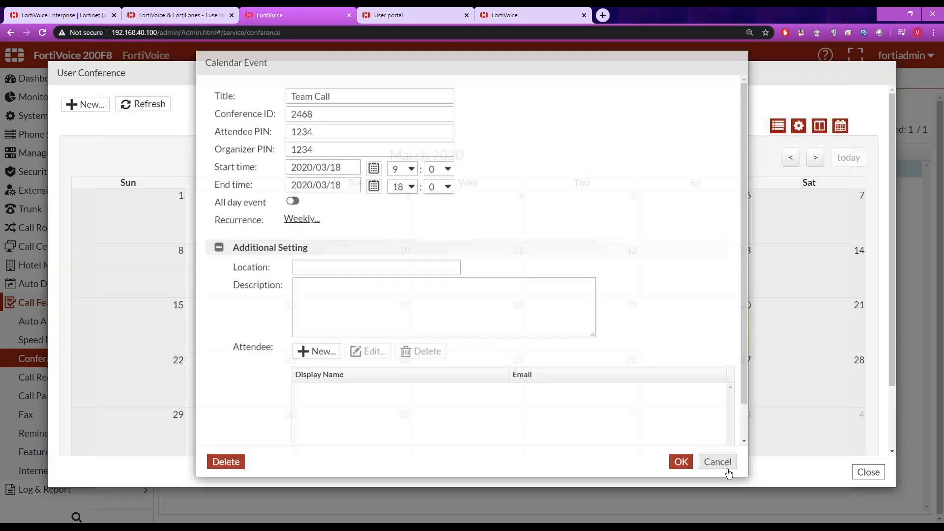
left_click(727, 467)
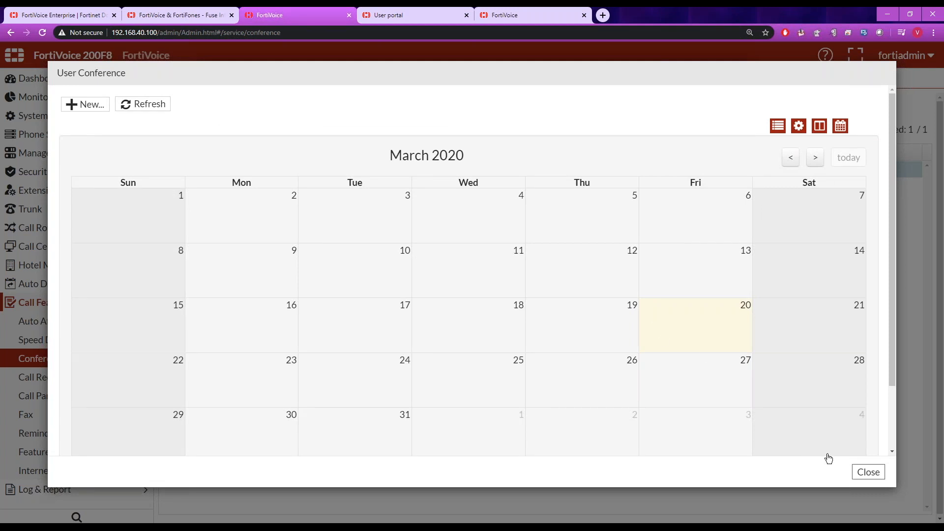
left_click(862, 472)
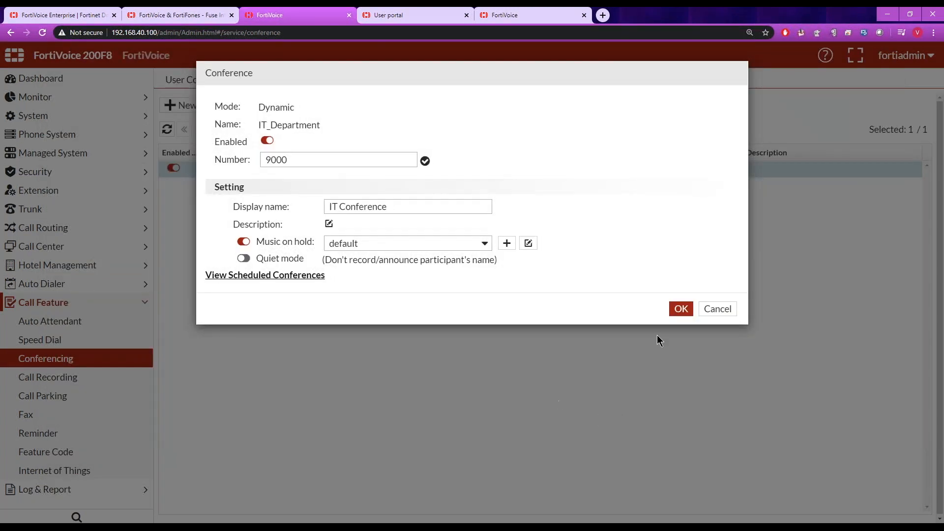
left_click(717, 309)
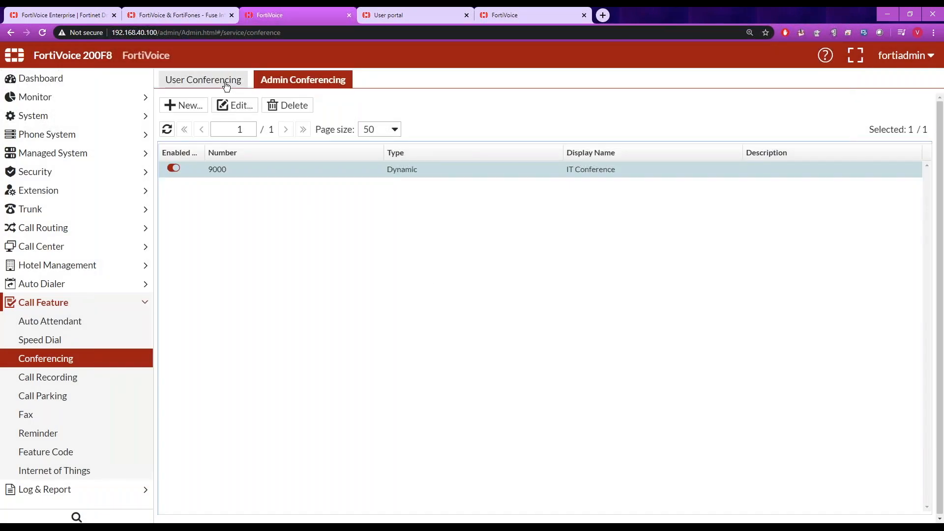
Select Agent-2 in the user conferencing list and switch to the user portal
left_click(227, 81)
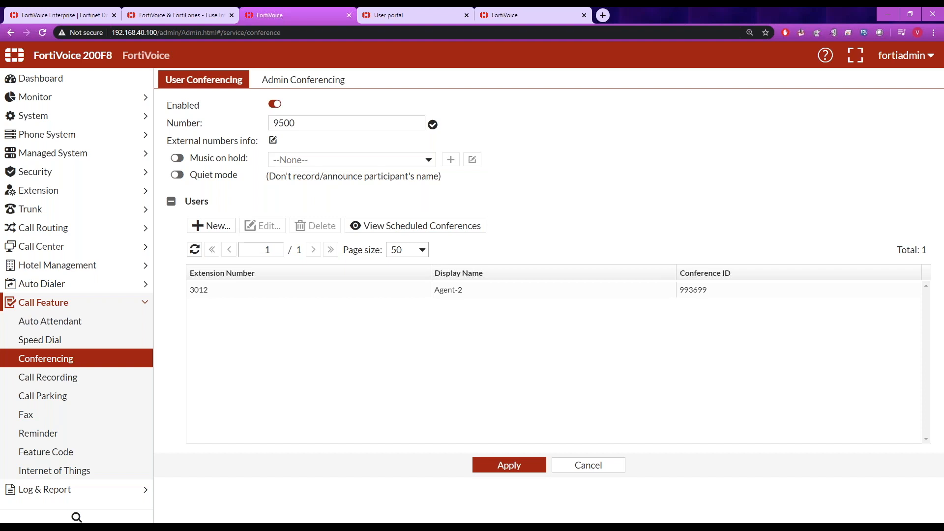
left_click(217, 292)
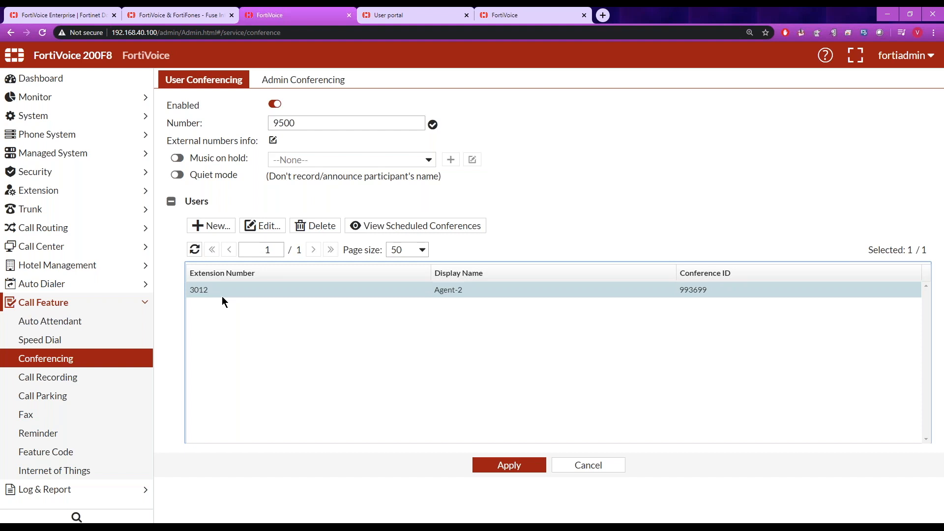
left_click(413, 16)
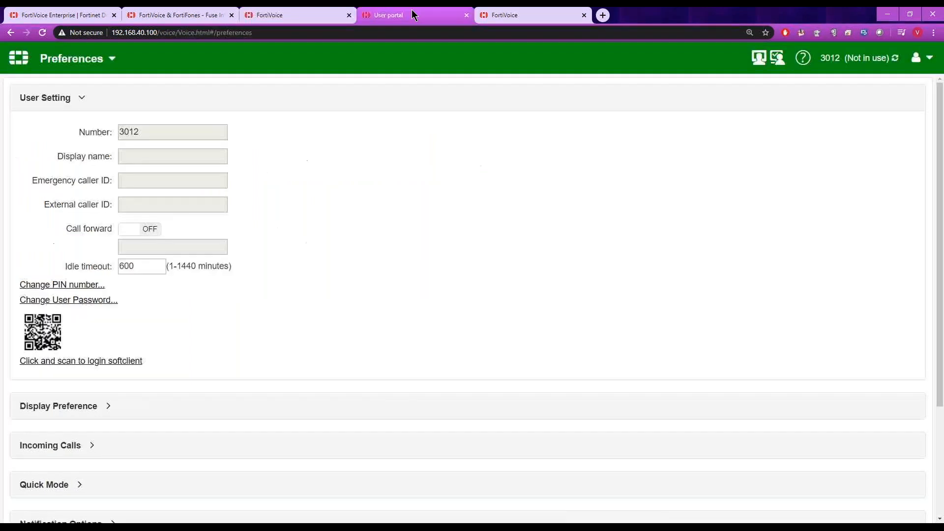
Open the calendar of extension 3012 from the user portal and switch it to Conference events
left_click(922, 57)
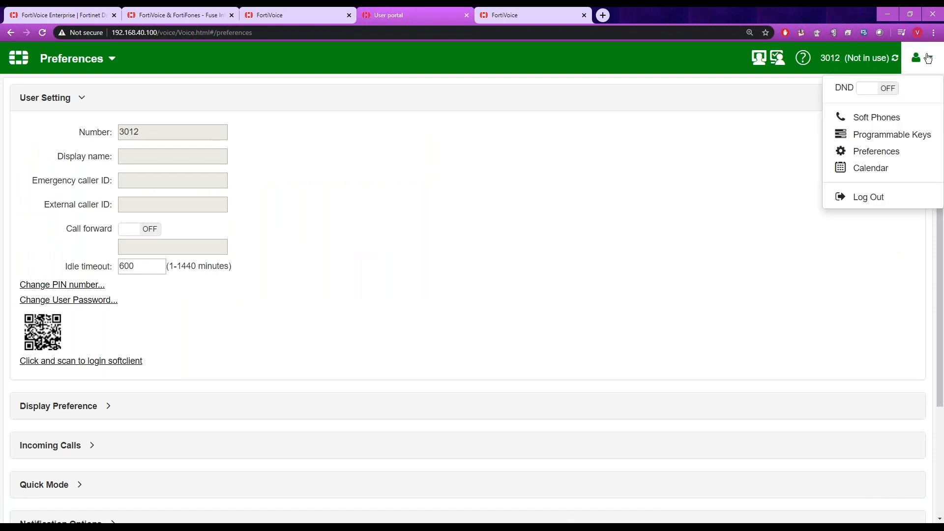
left_click(878, 168)
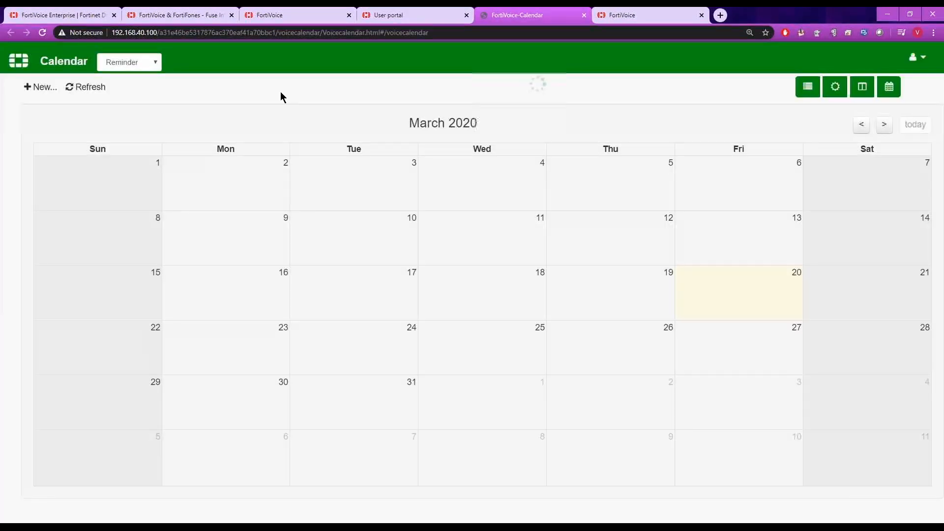
left_click(156, 63)
left_click(144, 86)
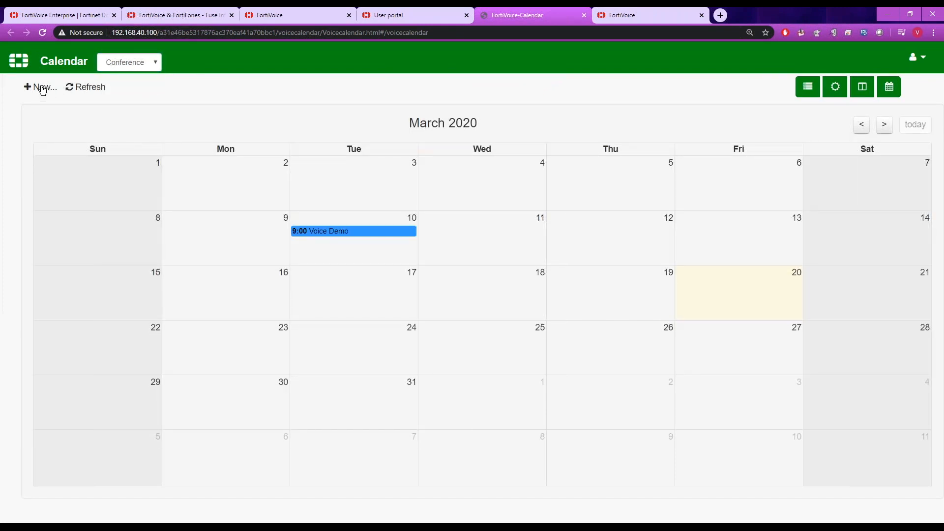
Start a new conference event and review its title, conference ID, attendee PIN and organizer PIN fields
left_click(43, 88)
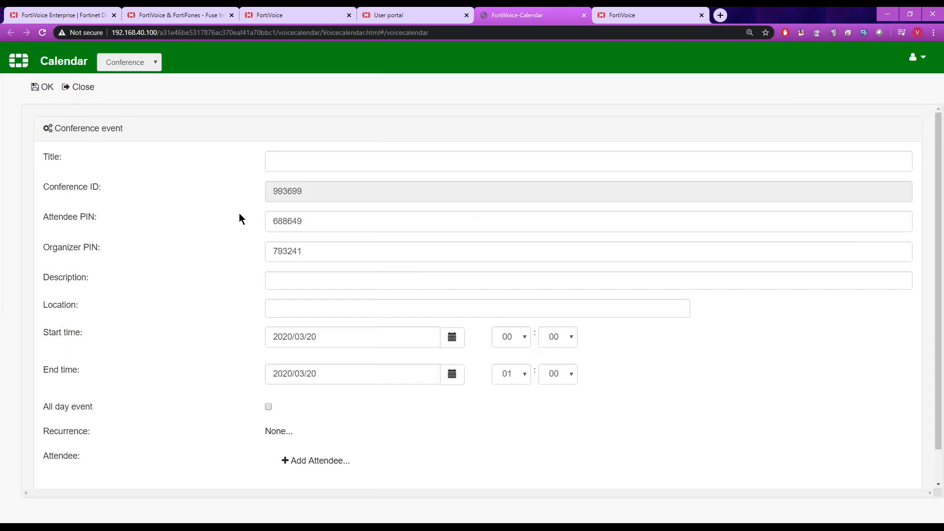
left_click(309, 167)
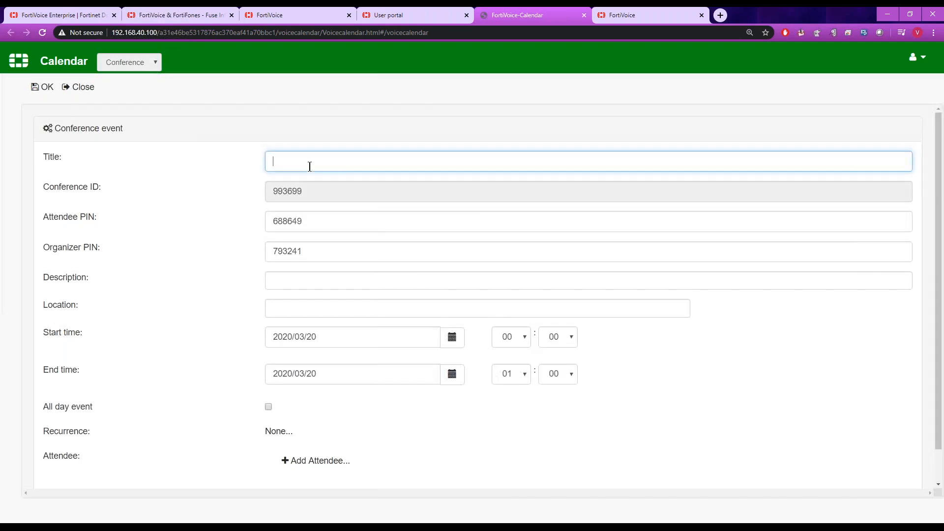
double_click(308, 191)
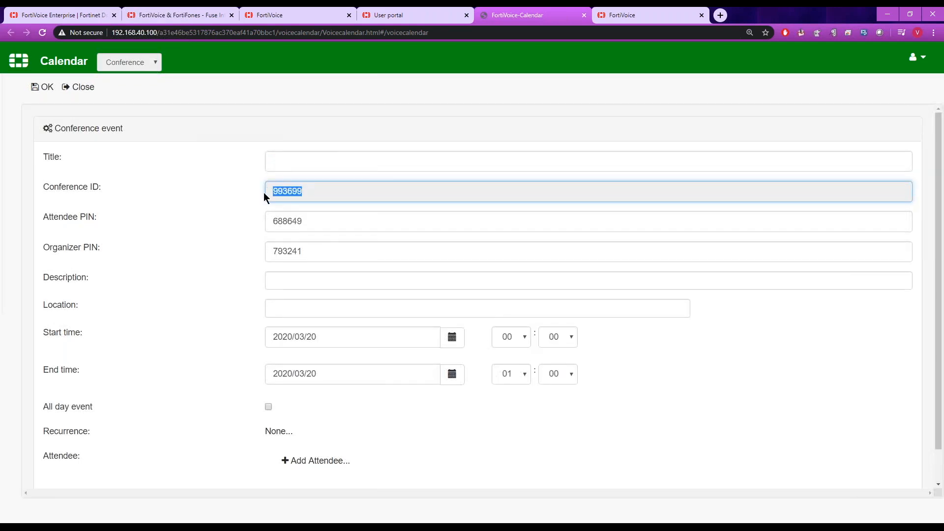
left_click(310, 219)
left_click_drag(307, 220, 254, 213)
left_click_drag(305, 251, 249, 261)
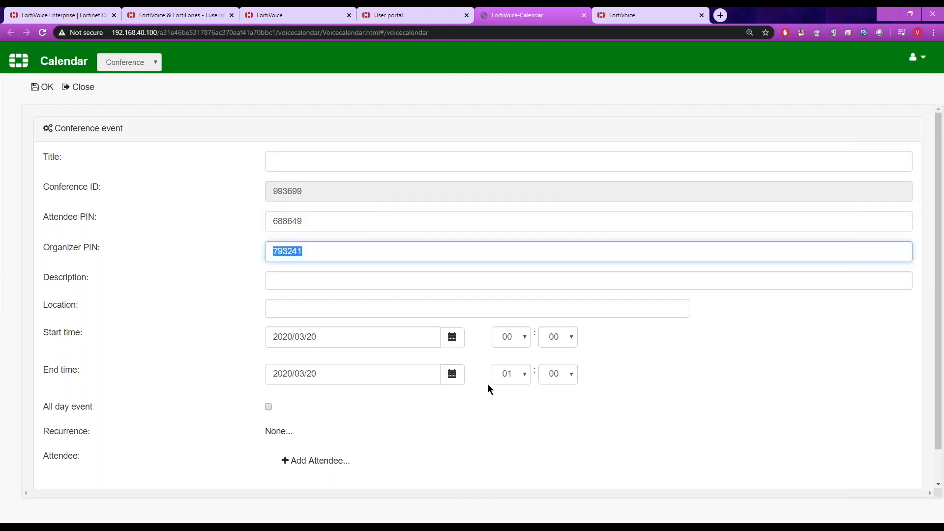
Review the conference event's Add Attendee form, and close the calendar without saving to return to the admin portal
left_click(317, 463)
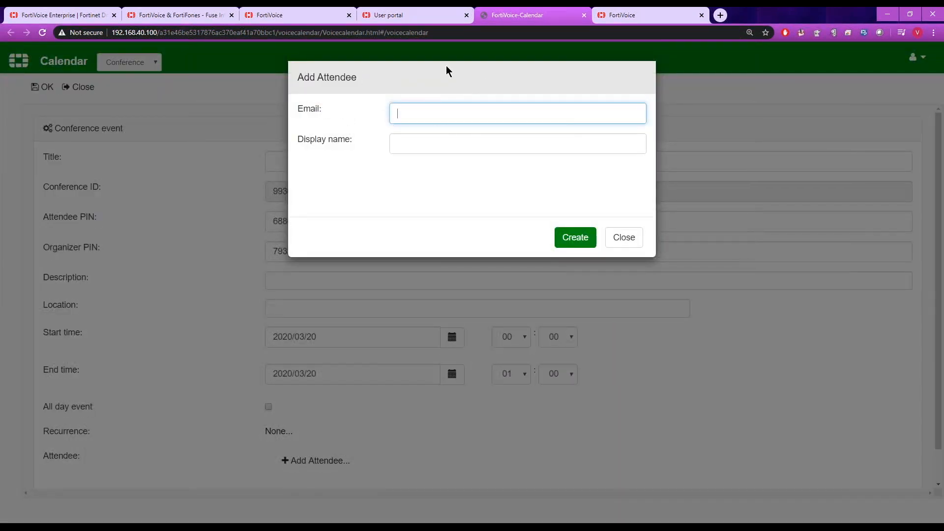
left_click(631, 245)
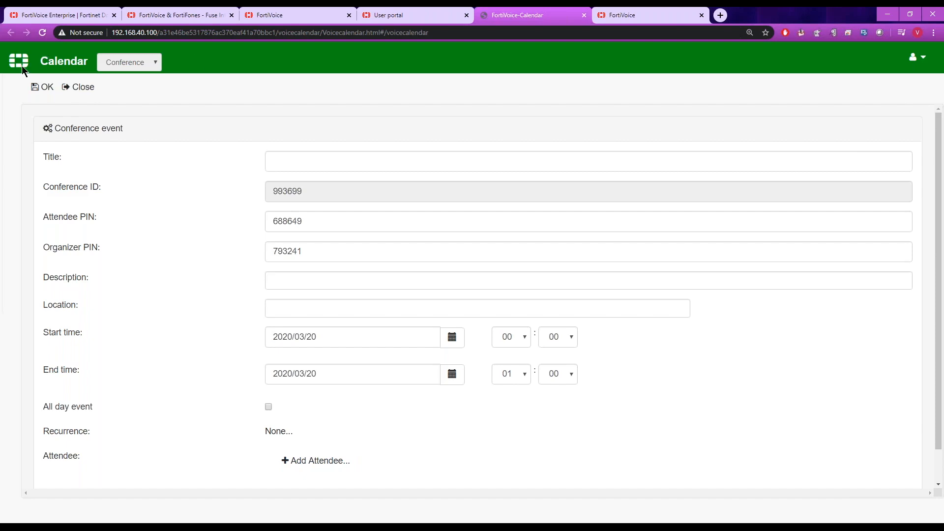
left_click(584, 14)
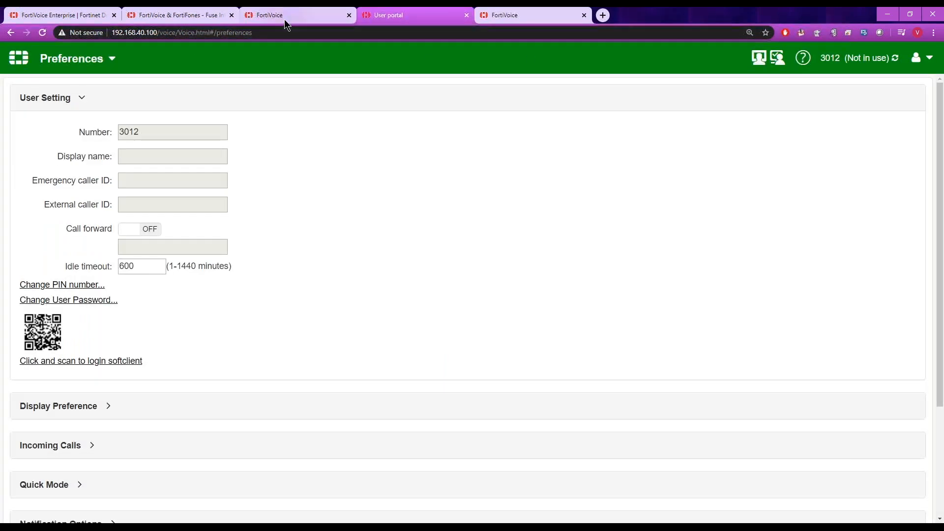
left_click(284, 17)
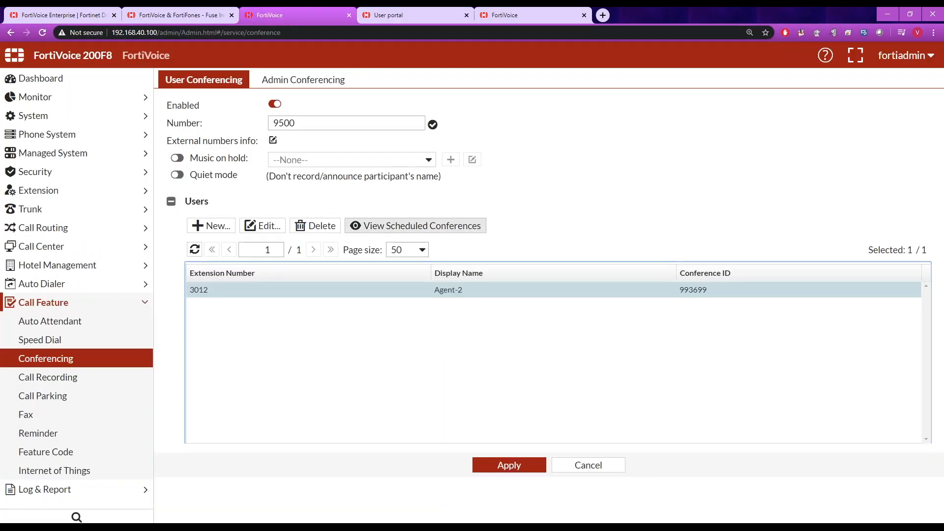
Open the Record_All call recording policy, review its description types and number patterns, and close it without saving
left_click(67, 379)
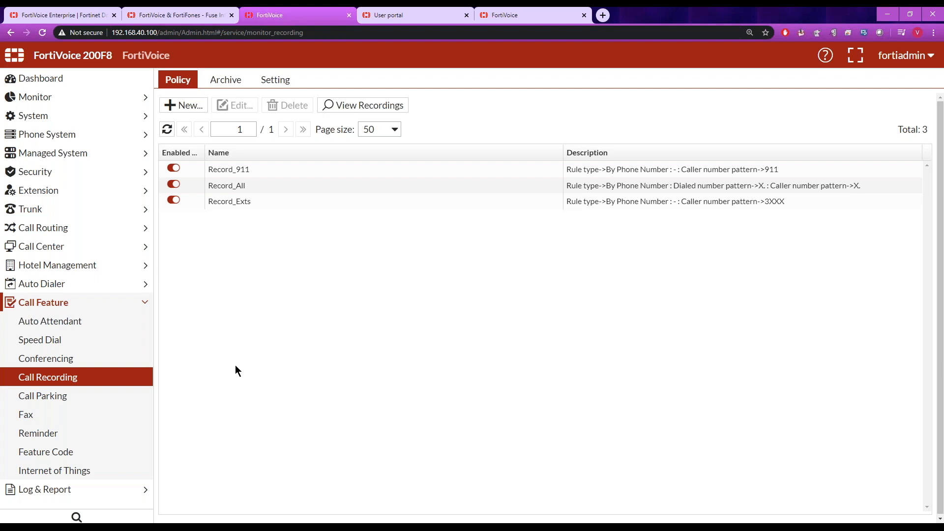
double_click(235, 185)
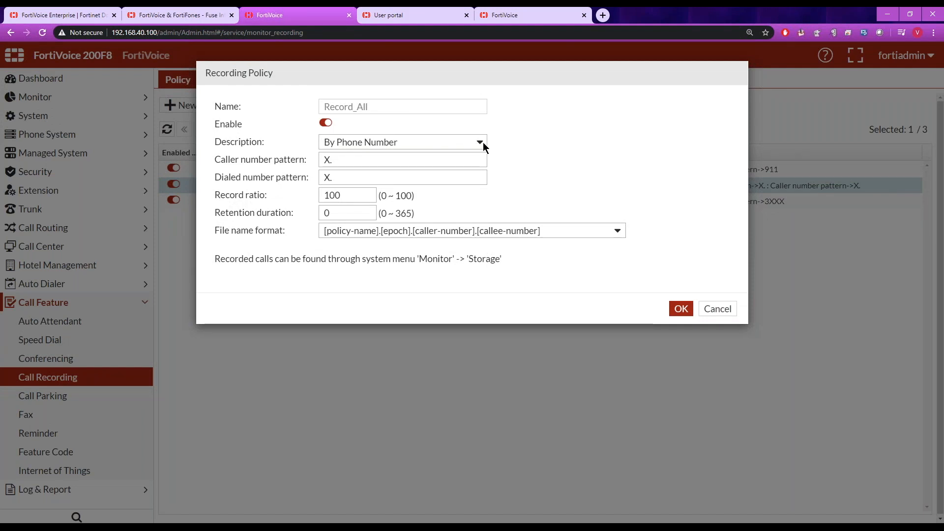
left_click(483, 143)
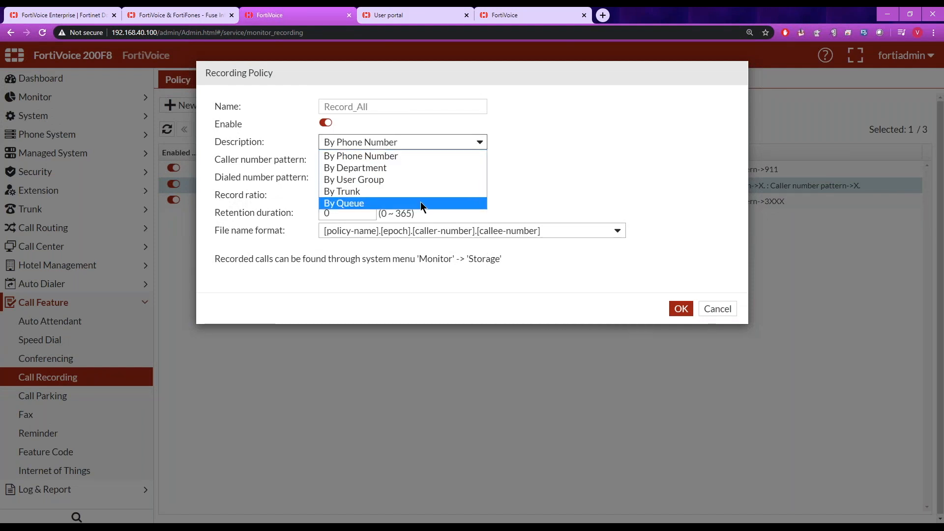
left_click(537, 192)
left_click_drag(380, 107, 317, 109)
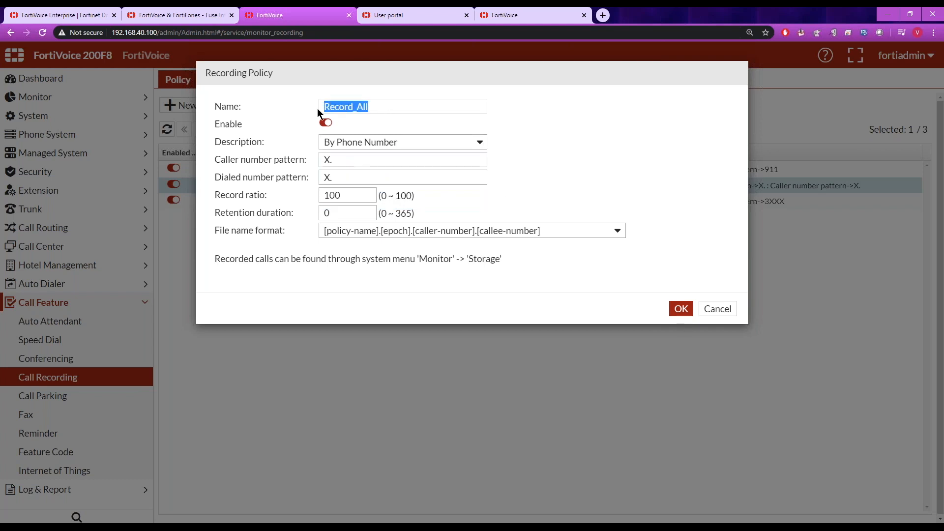
left_click(305, 163)
left_click(330, 176)
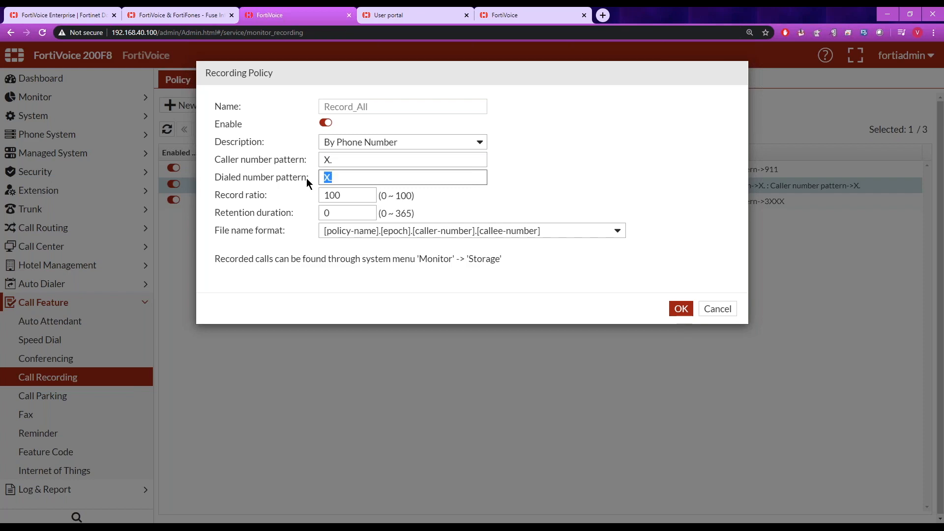
left_click(715, 309)
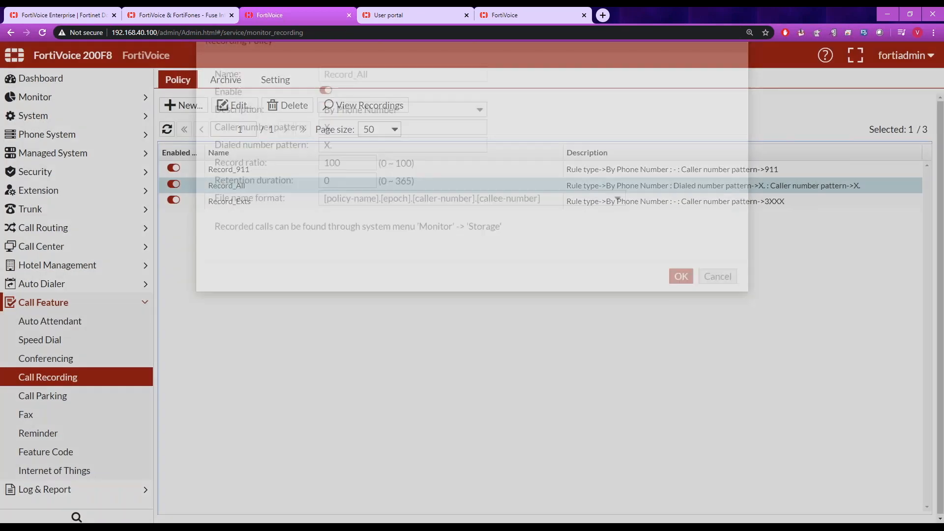
Examine the caller number patterns of the Record_911 and Record_Exts recording policies
left_click_drag(778, 170, 765, 170)
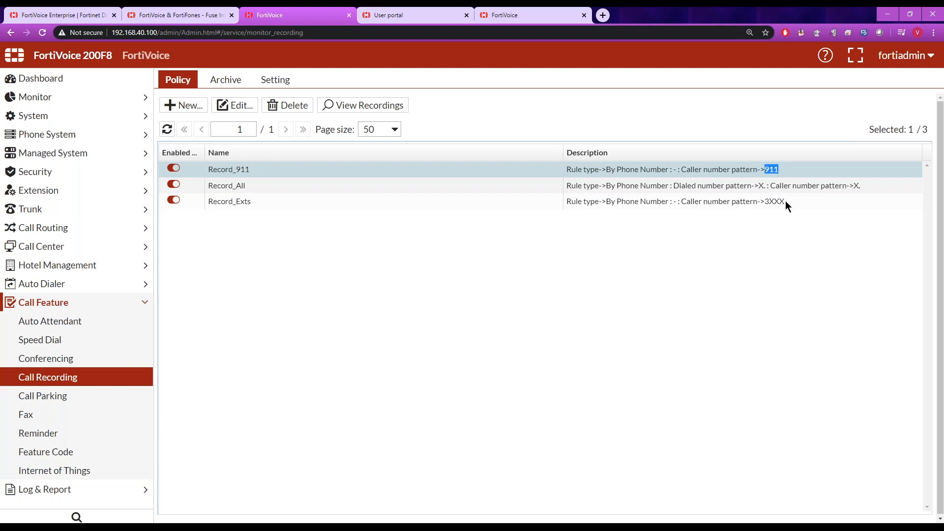
left_click_drag(786, 202, 766, 202)
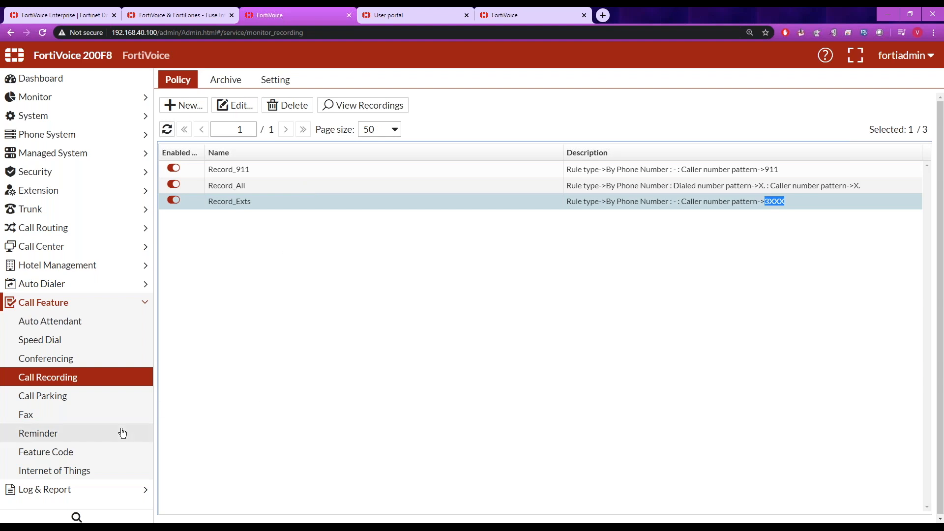
left_click(38, 418)
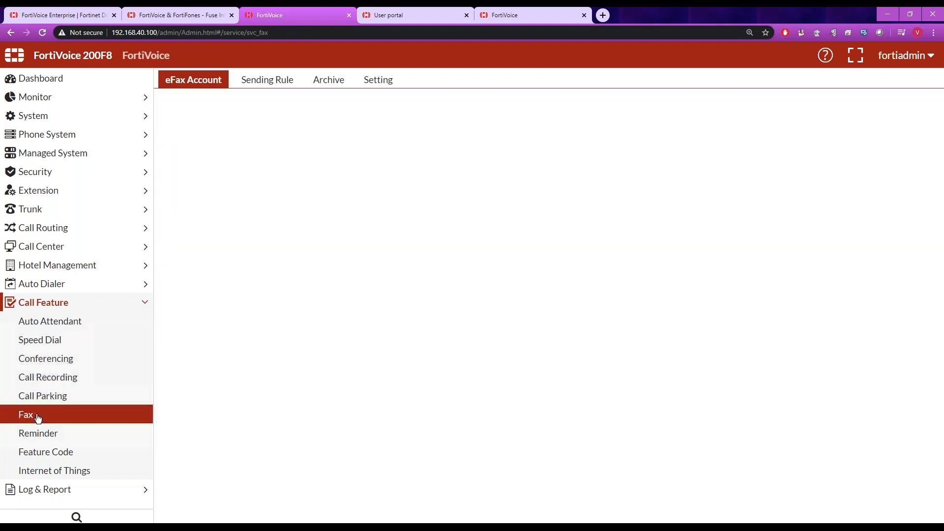
left_click(44, 377)
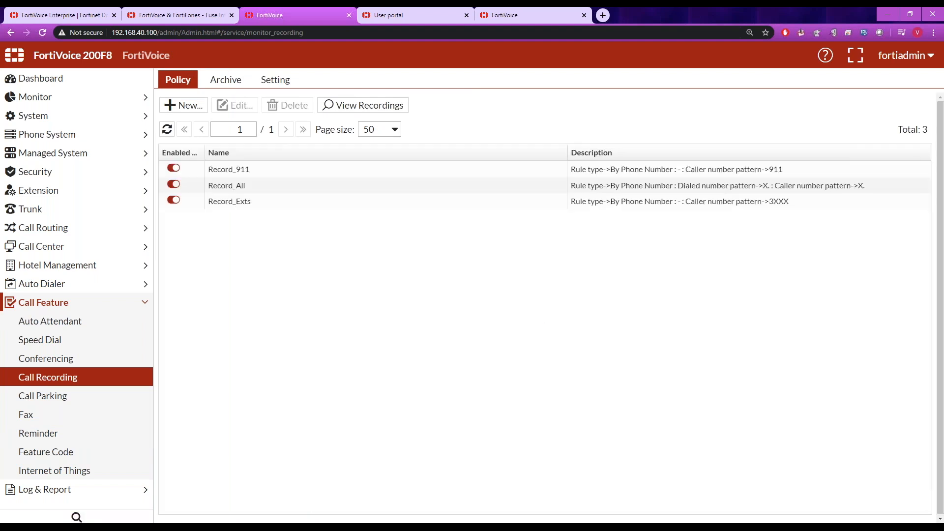
Open the call recording archive settings, switch the destination to remote, and review the available transfer protocols
left_click(236, 84)
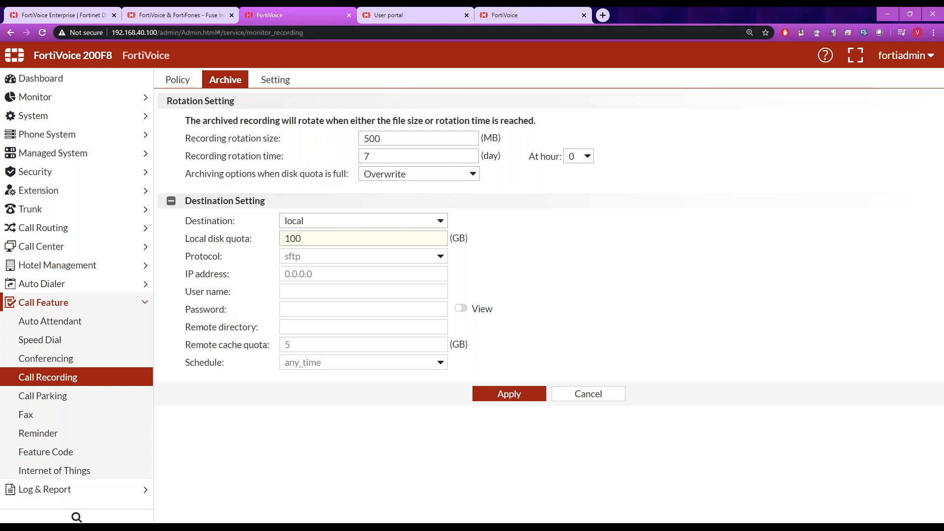
left_click(427, 218)
left_click(424, 247)
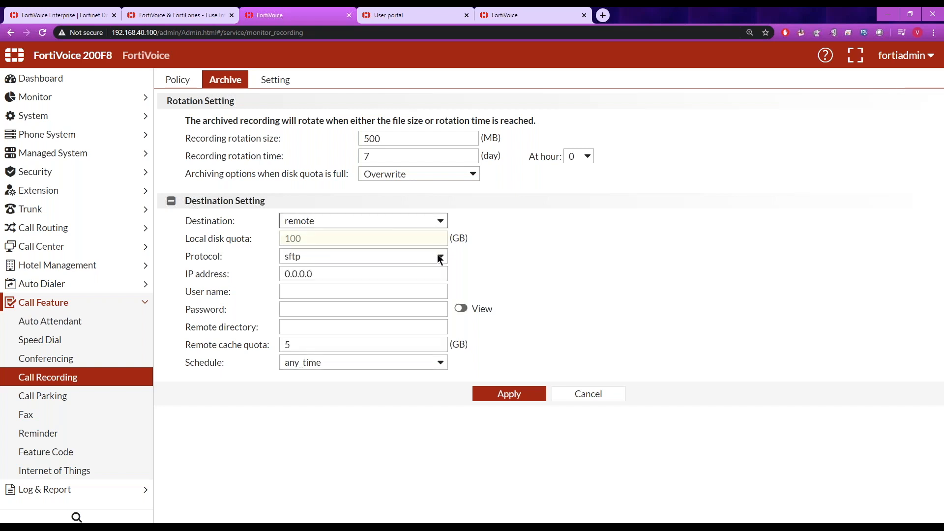
left_click(440, 258)
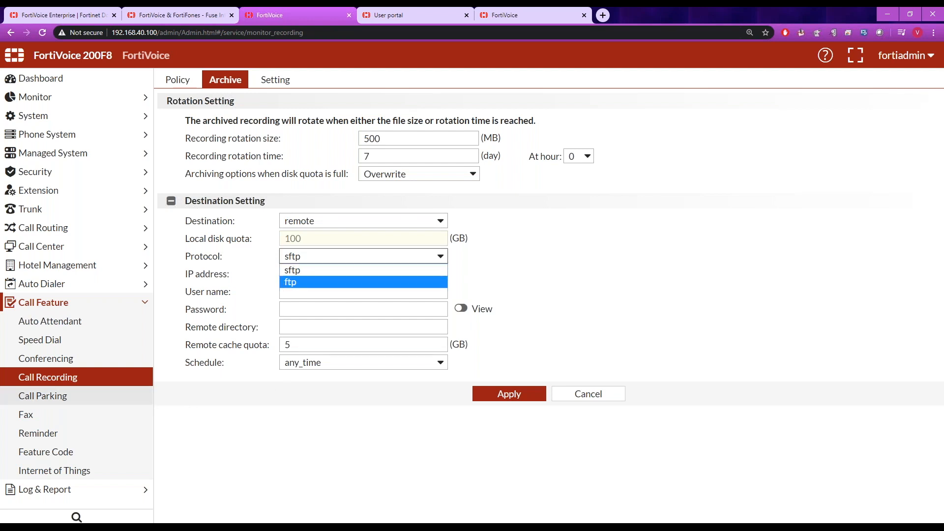
Open the Front_Desk eFax account and review its number, external numbers and selected fax monitors
left_click(73, 415)
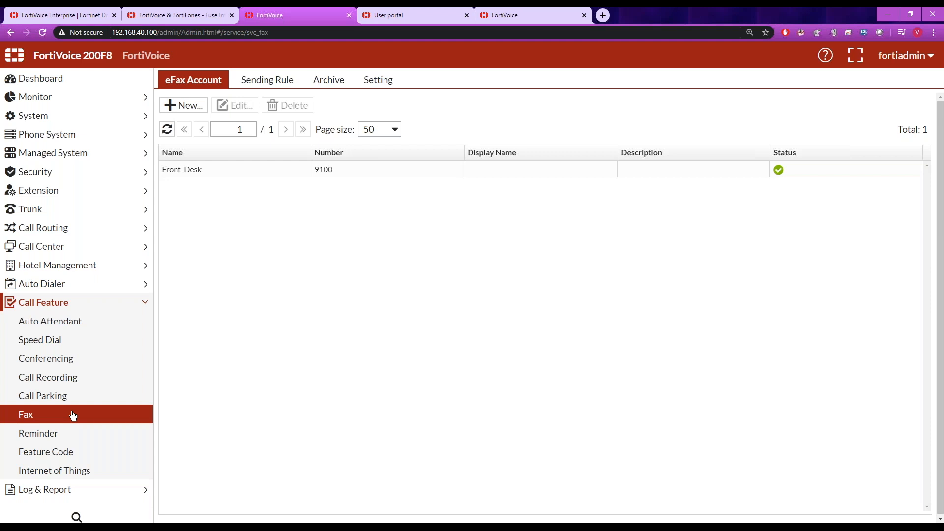
left_click(221, 176)
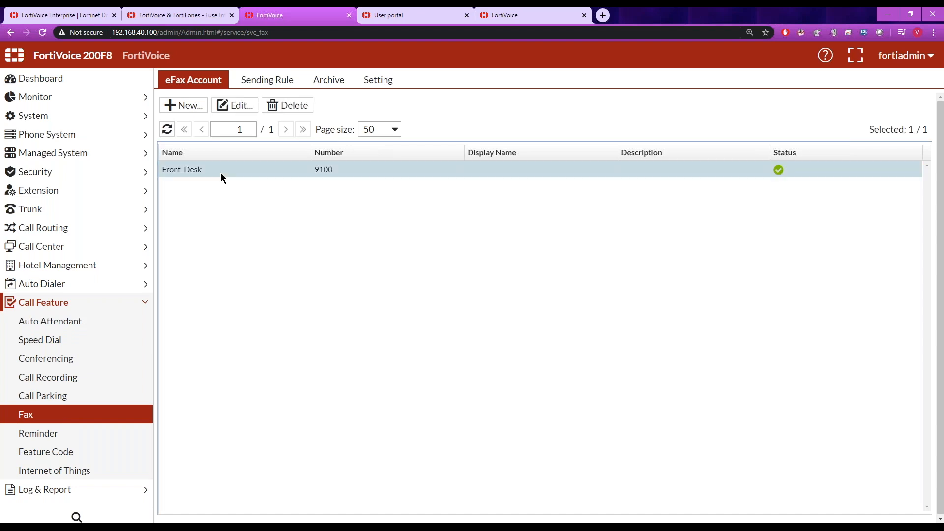
double_click(221, 174)
double_click(337, 143)
left_click(219, 221)
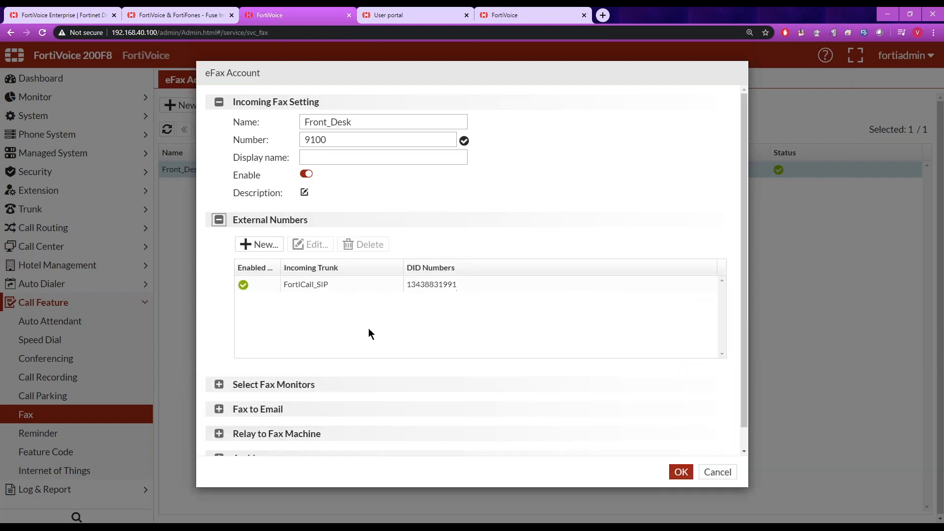
left_click(220, 385)
left_click_drag(745, 305, 745, 358)
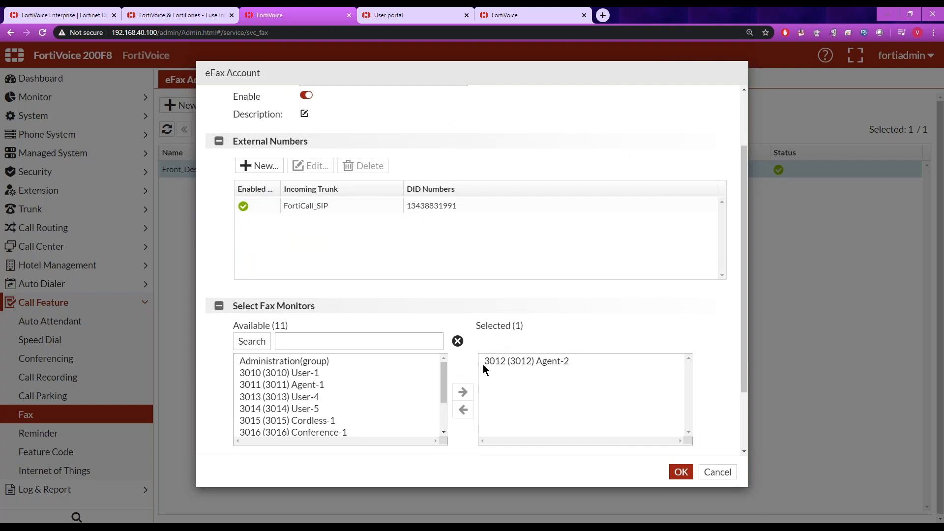
Switch to the user portal, open the Fax monitor view and check which eFax accounts are available
left_click(408, 17)
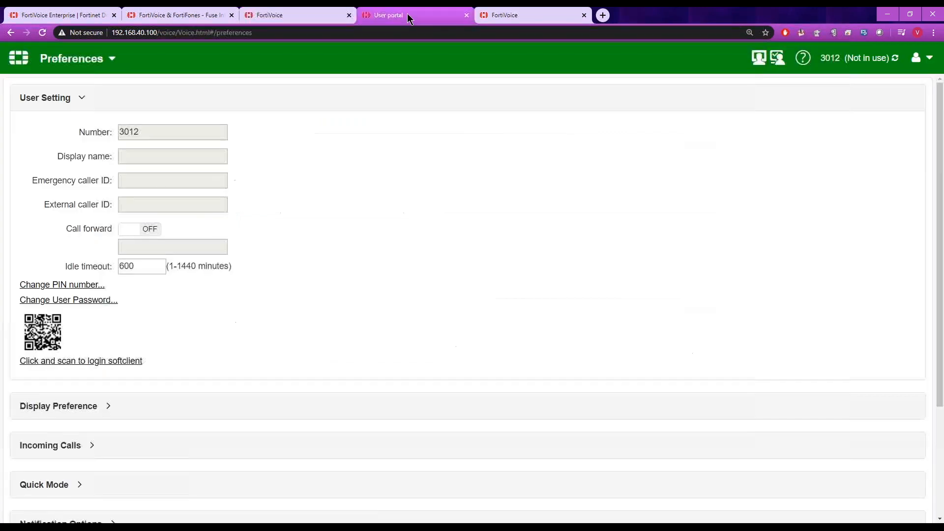
left_click(15, 56)
left_click(605, 347)
left_click(131, 58)
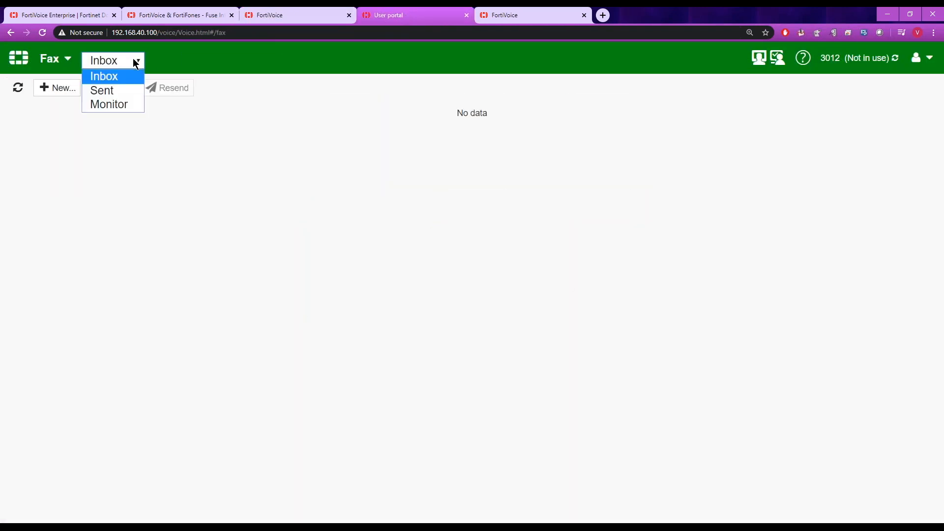
left_click(120, 101)
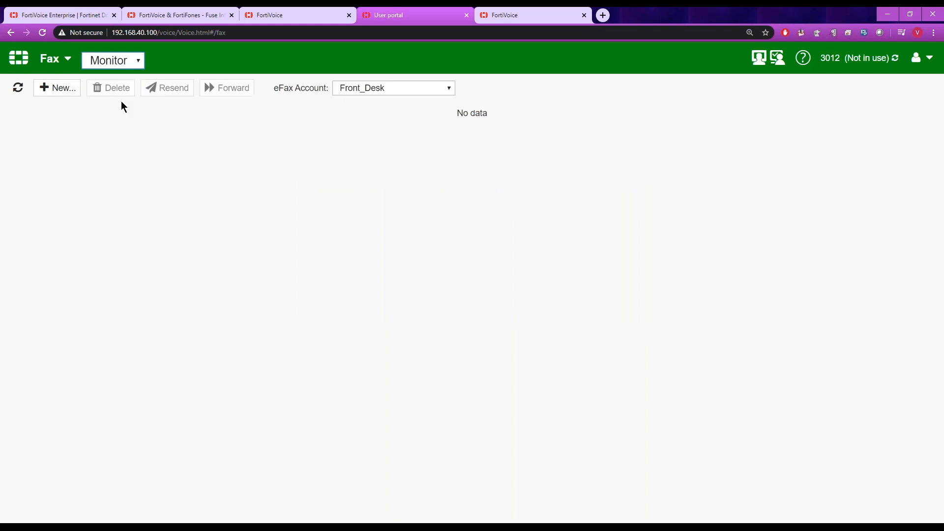
left_click(390, 90)
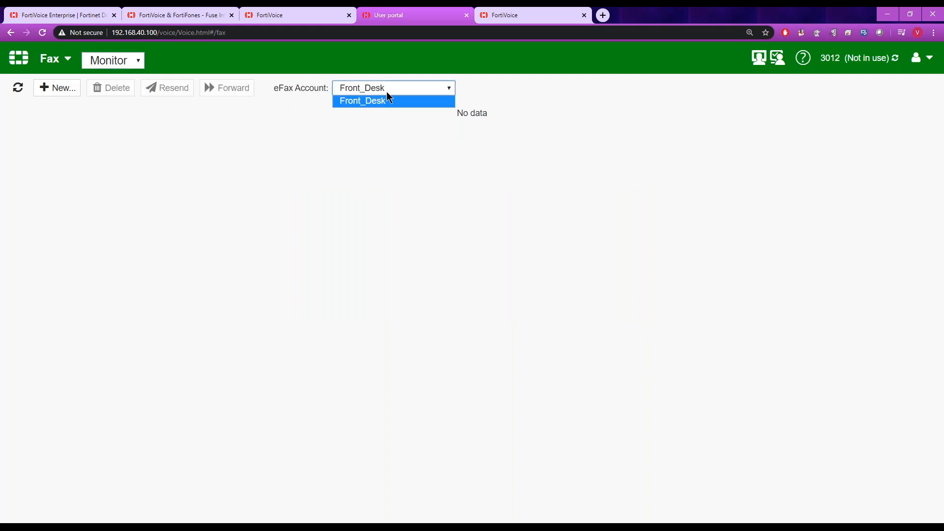
left_click(314, 113)
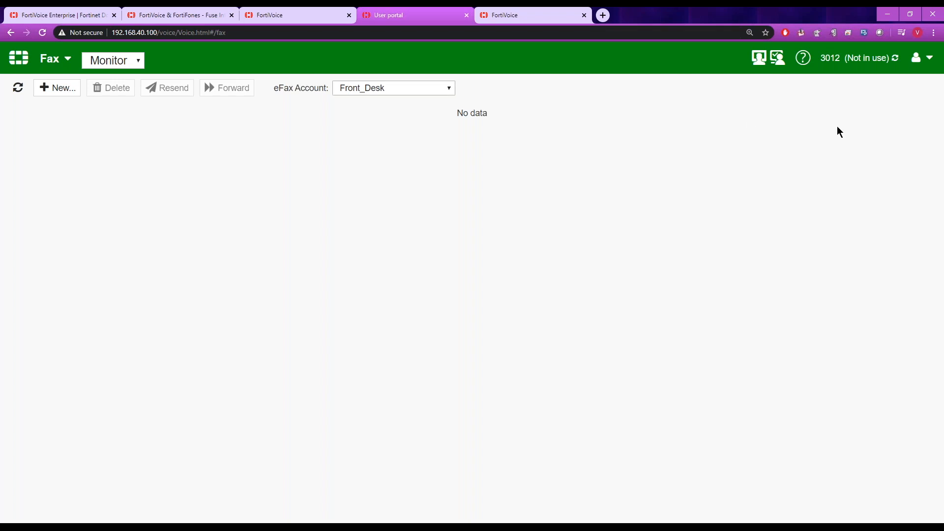
Open the Send Fax form, review its recipient and attachment options, and cancel it without sending
left_click(45, 89)
left_click(281, 107)
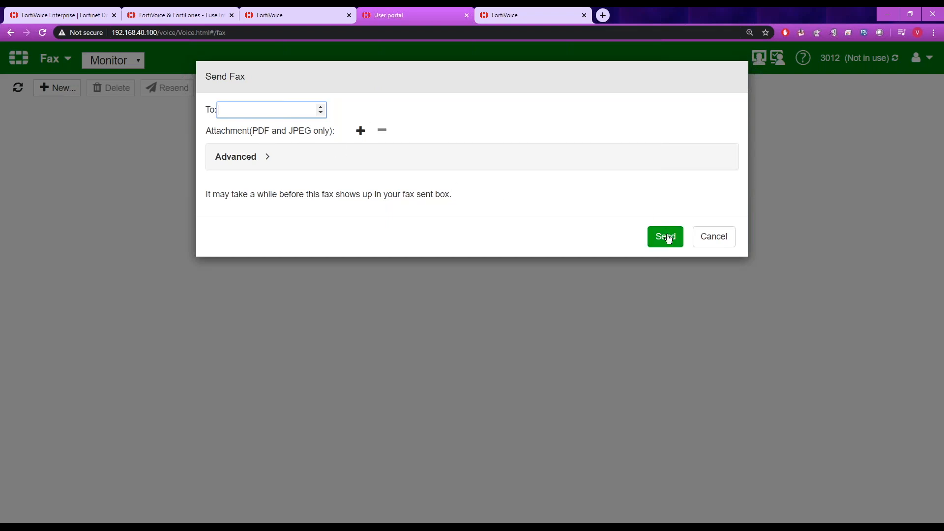
left_click(713, 238)
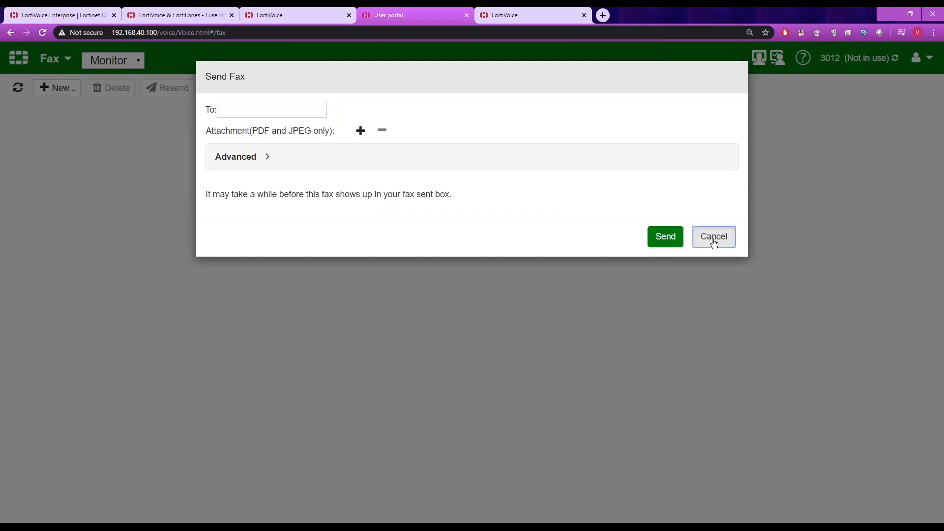
Return to the admin portal, review the Front_Desk eFax account's Fax to Email and Relay to Fax Machine options, and close it without saving
left_click(303, 14)
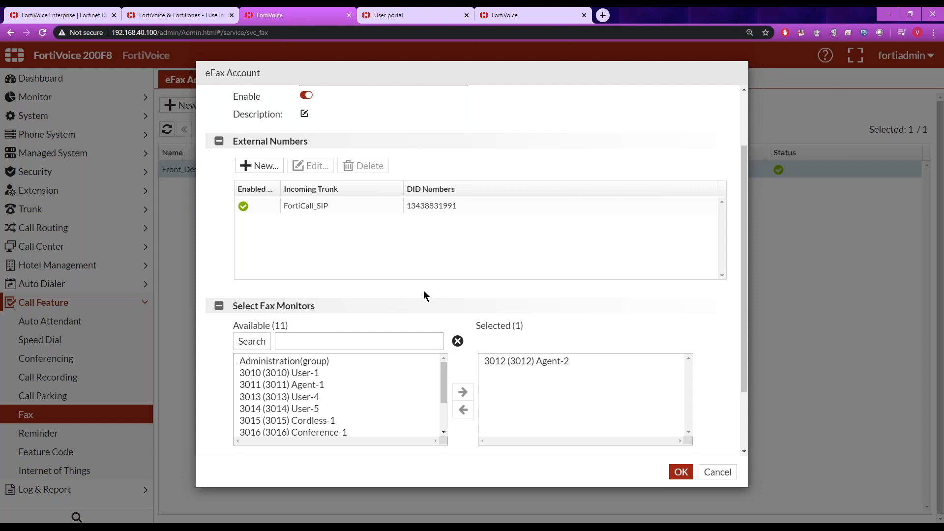
mouse_move(743, 258)
left_mouse_down()
mouse_move(745, 278)
mouse_move(744, 262)
left_mouse_up()
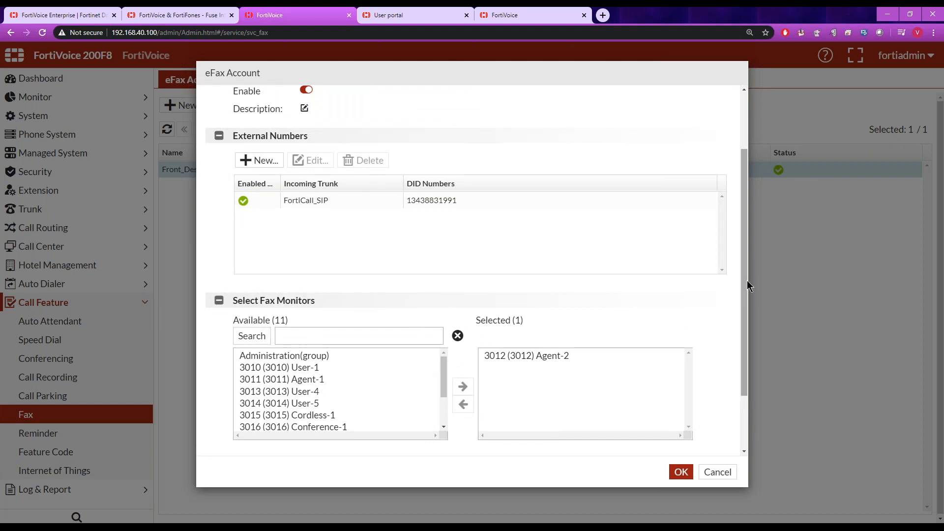
left_click_drag(742, 290, 743, 343)
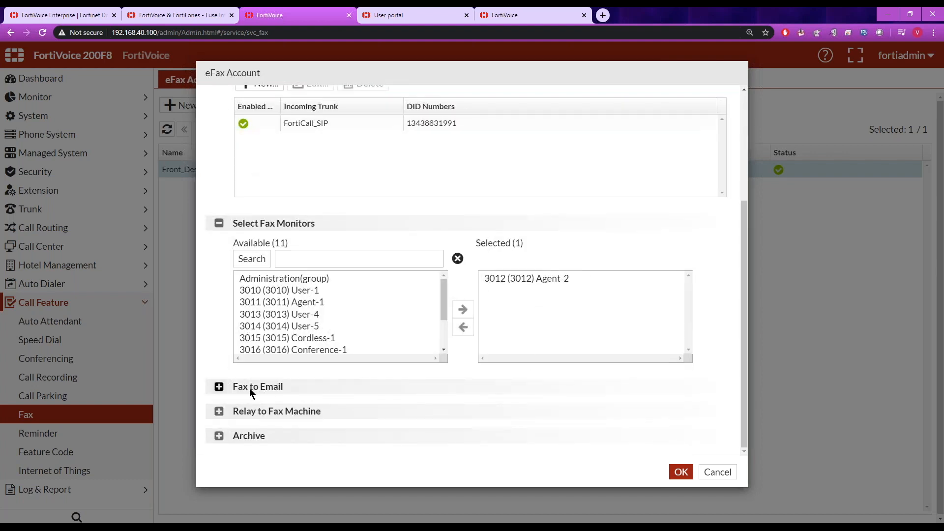
left_click(219, 388)
left_click(303, 433)
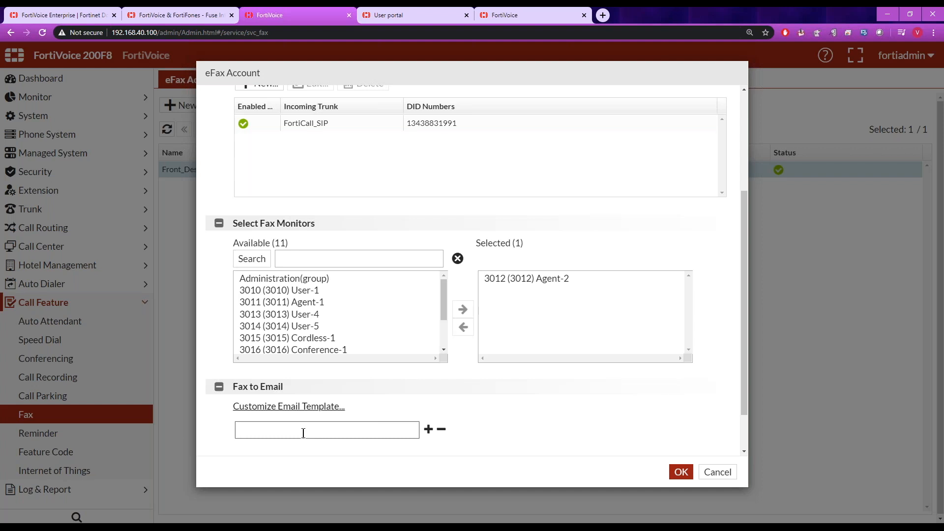
left_click_drag(743, 388, 564, 419)
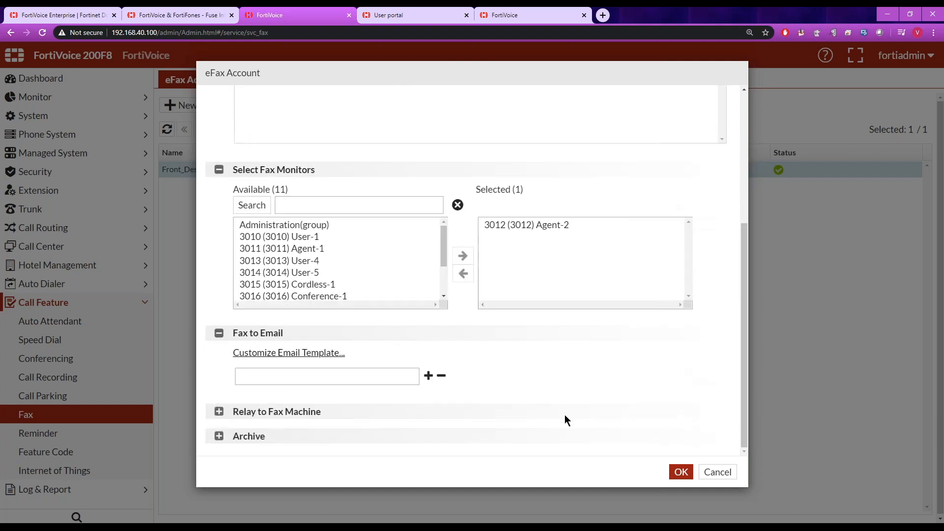
left_click(220, 413)
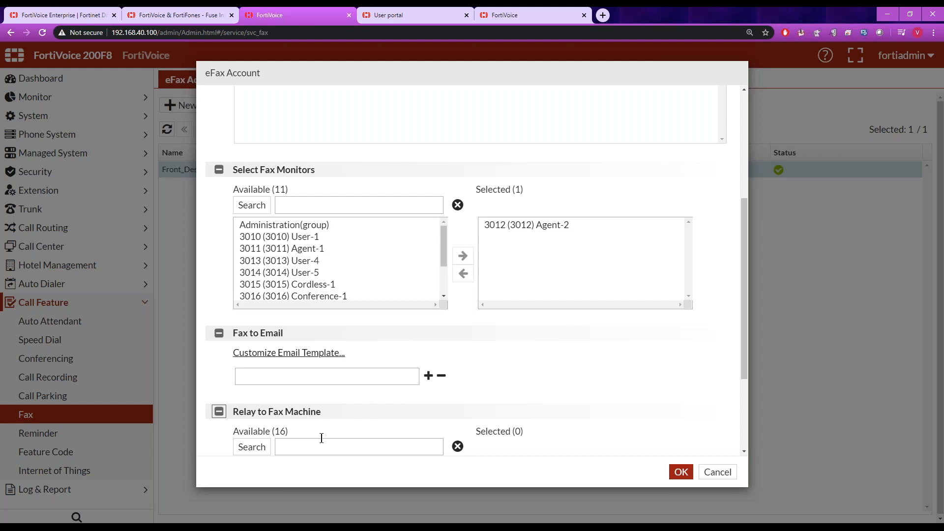
left_click_drag(743, 325, 749, 205)
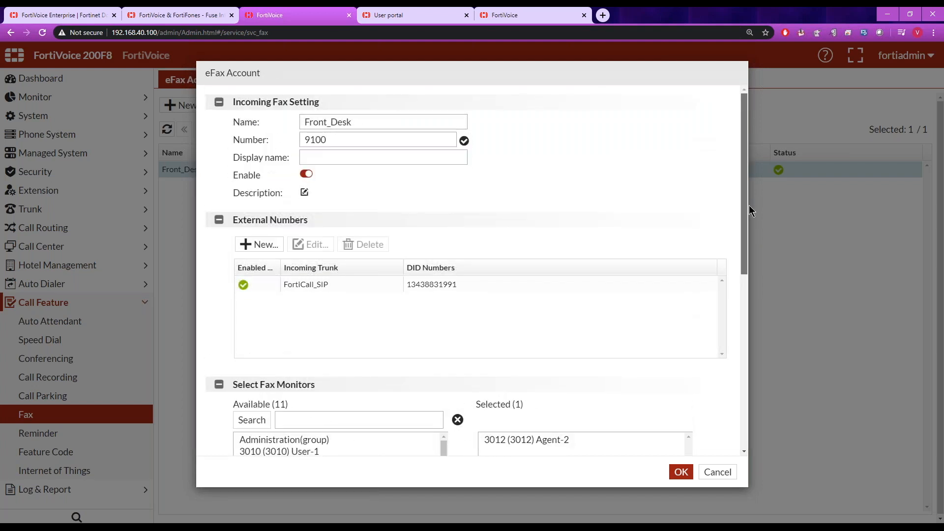
left_click(717, 471)
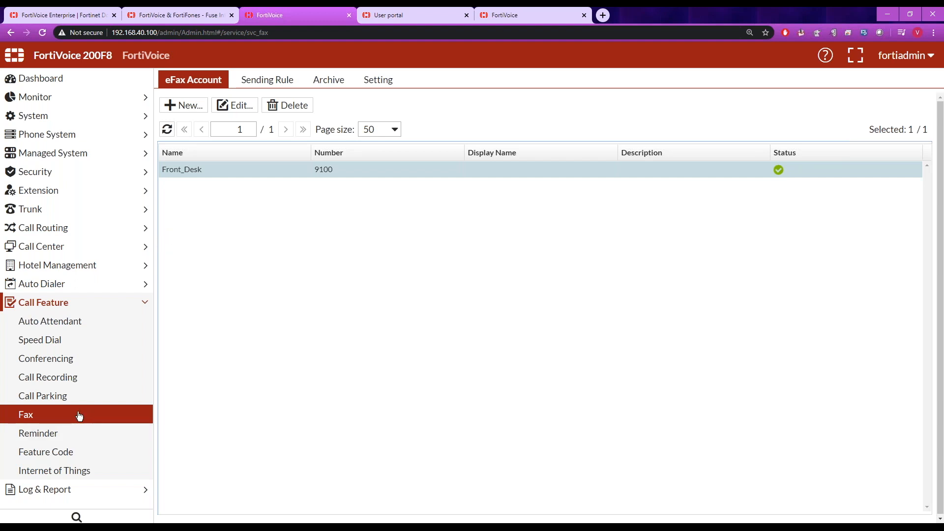
Open the managed gateways and compare the FXO, FXS and PRI gateway lists
left_click(85, 156)
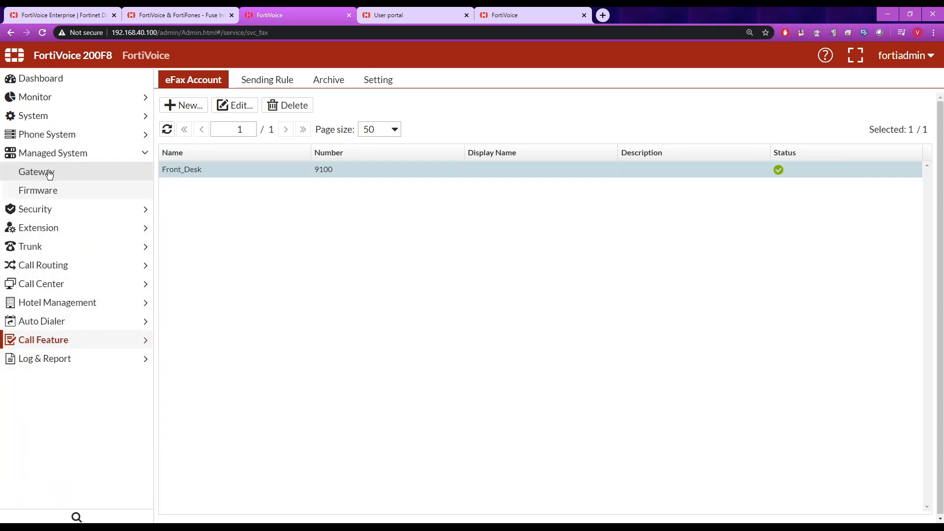
left_click(49, 175)
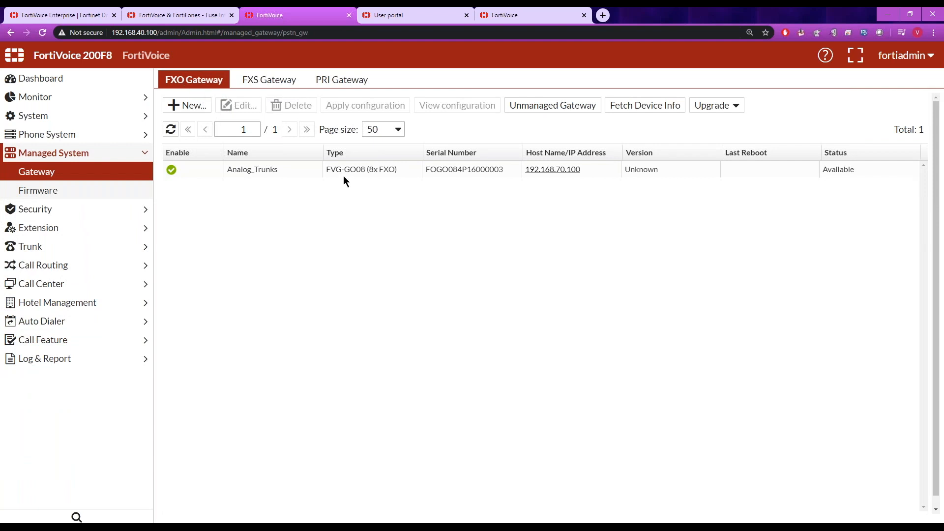
left_click(278, 81)
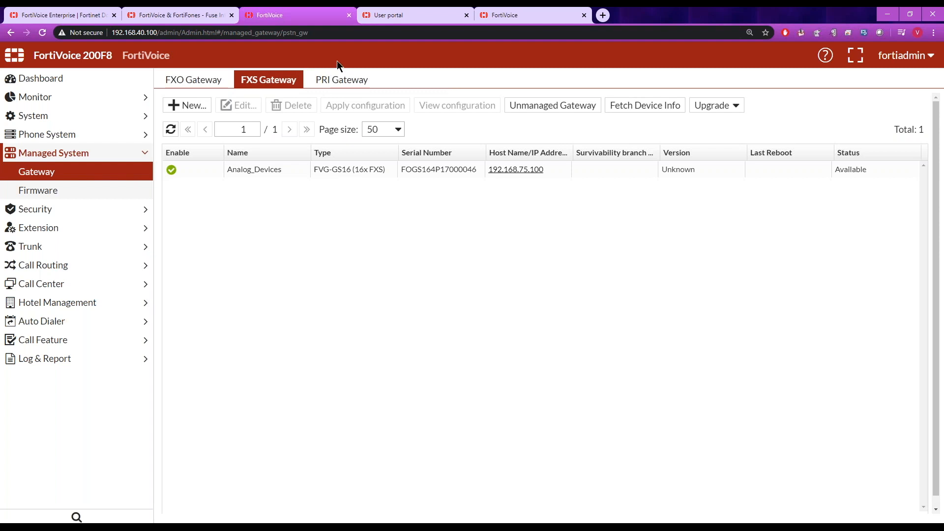
left_click(341, 80)
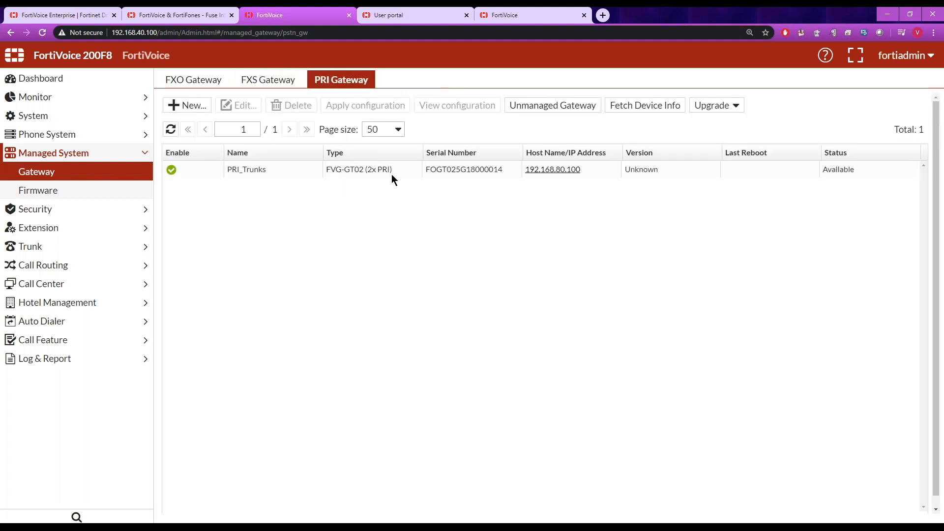
left_click(204, 77)
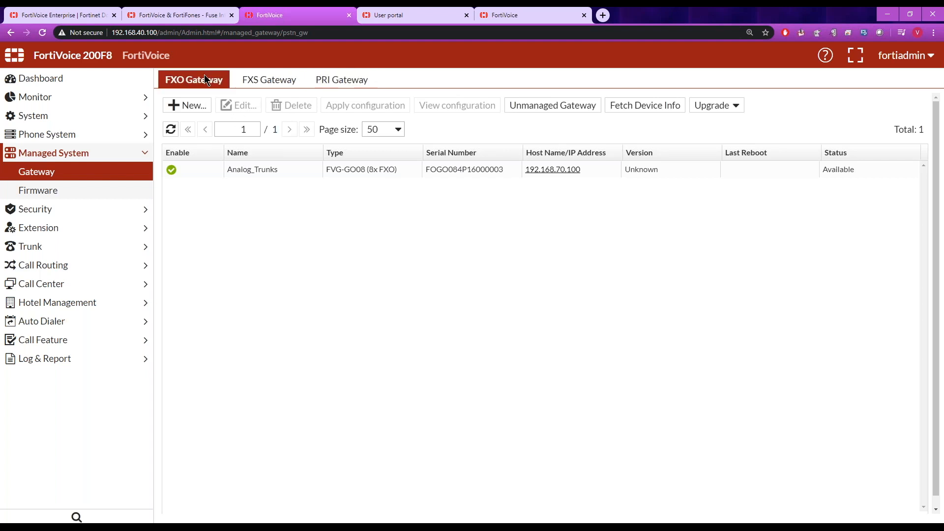
left_click(264, 84)
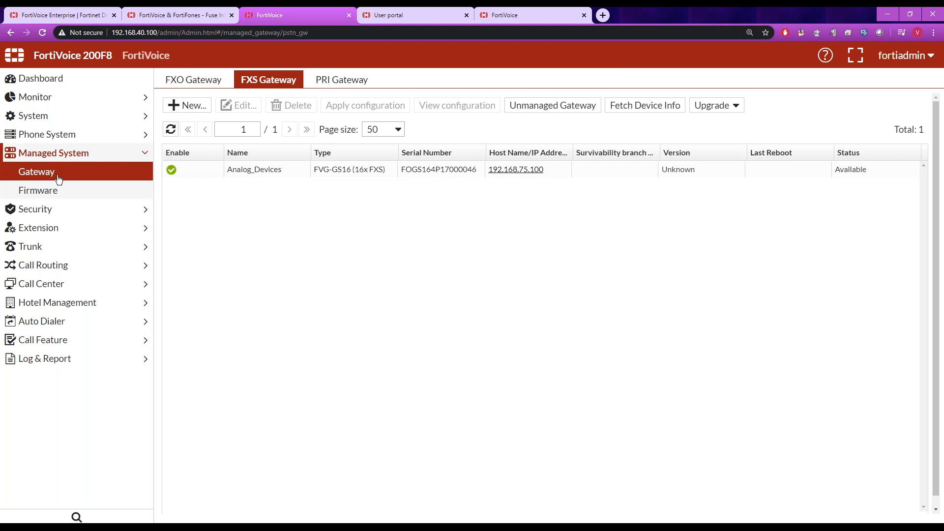
left_click(198, 85)
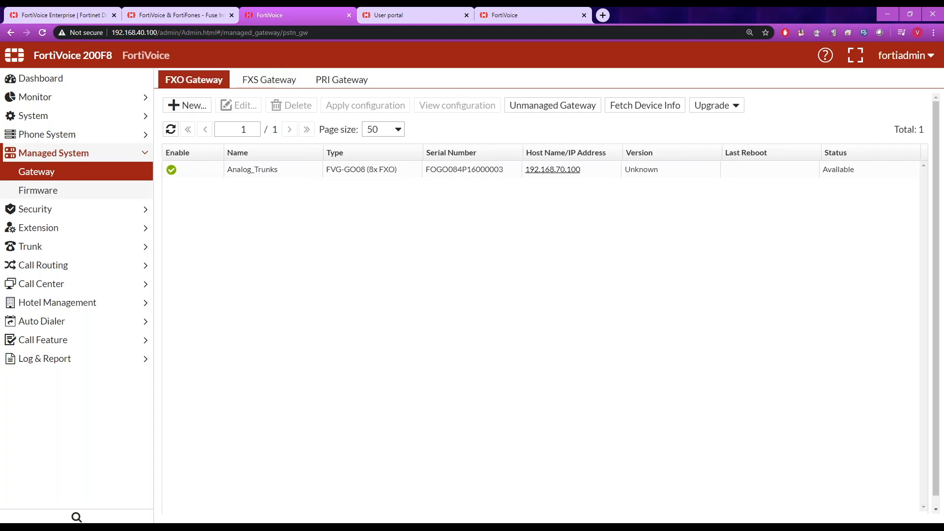
left_click(284, 79)
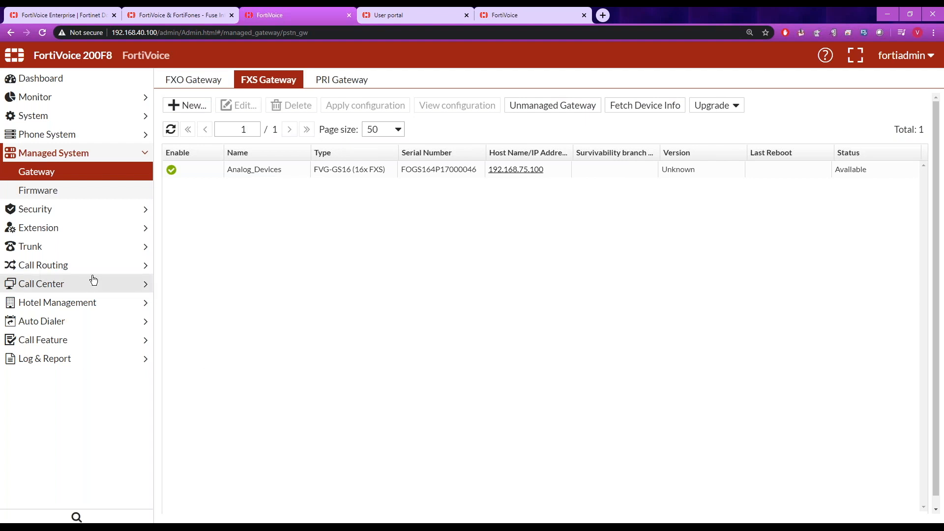
Open the FortiCall_SIP VoIP trunk, review its name, SIP server, user name and password fields, and close it without saving
left_click(69, 247)
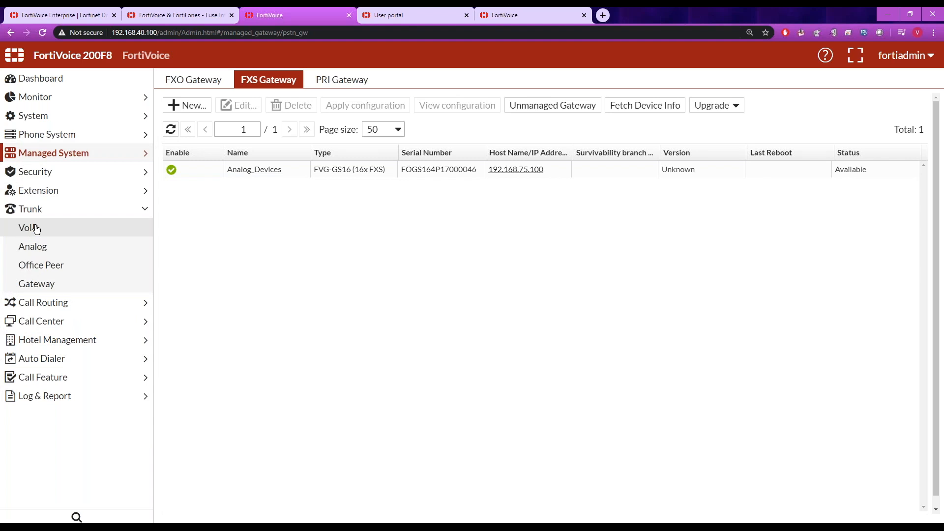
left_click(36, 229)
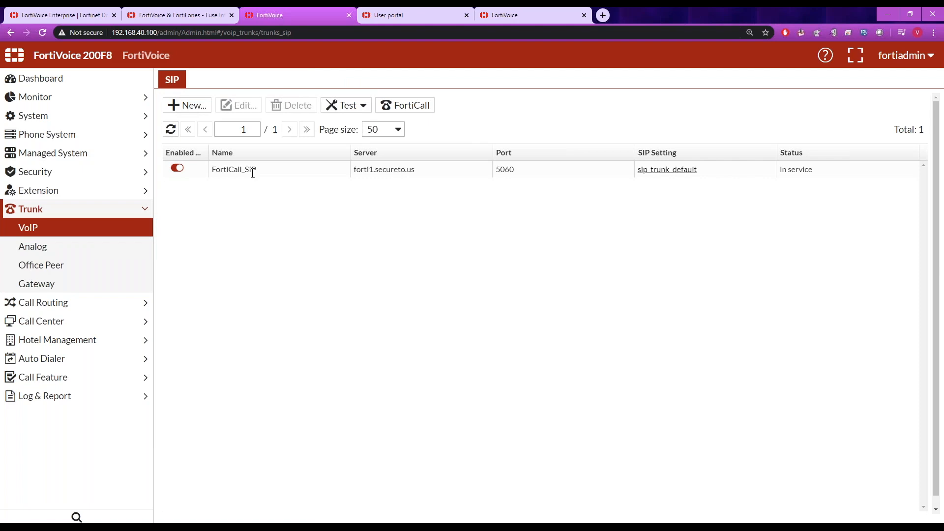
double_click(255, 170)
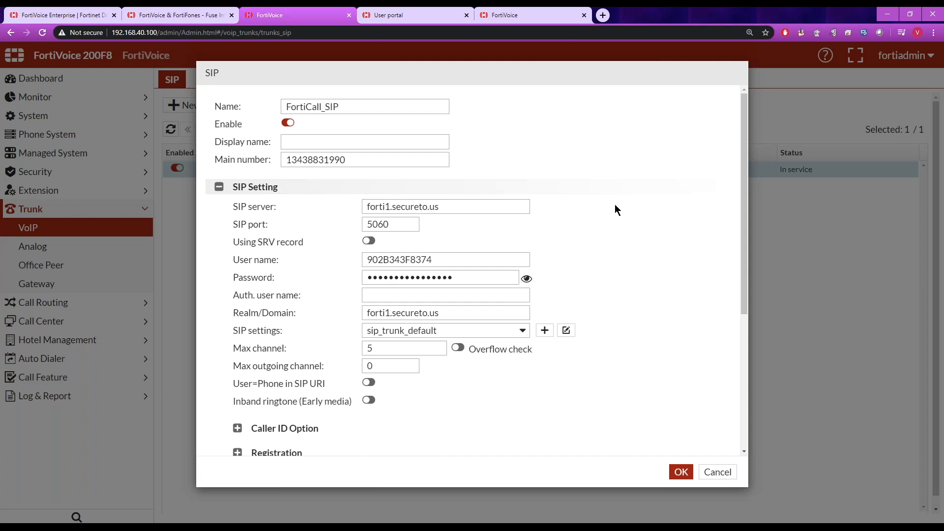
double_click(380, 108)
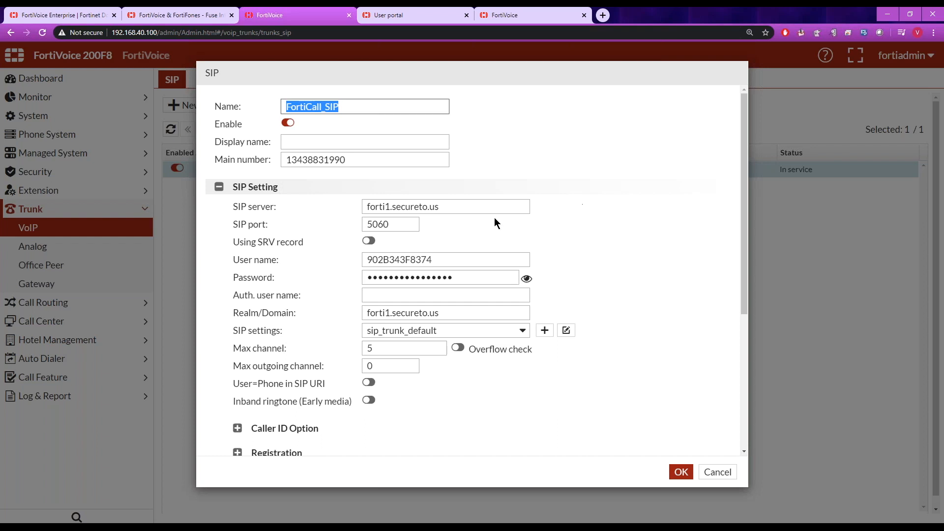
left_click(581, 226)
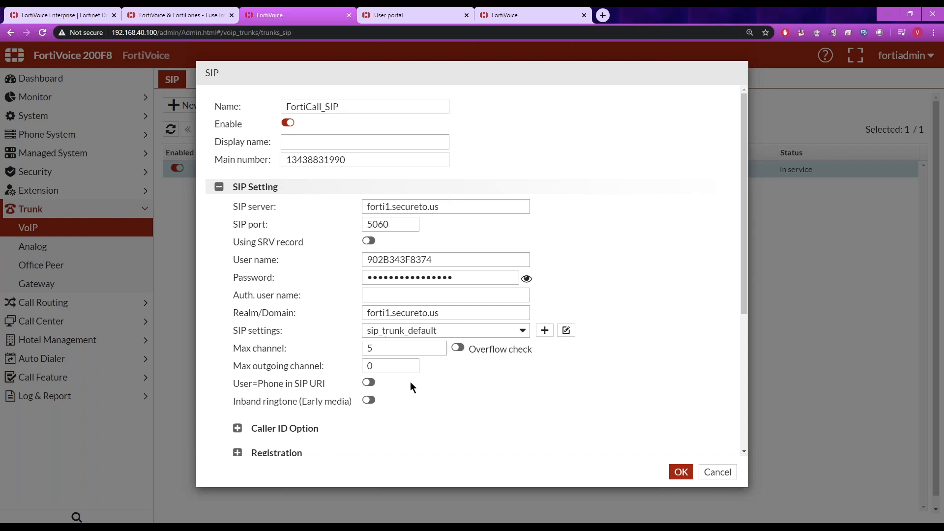
left_click_drag(462, 277, 350, 281)
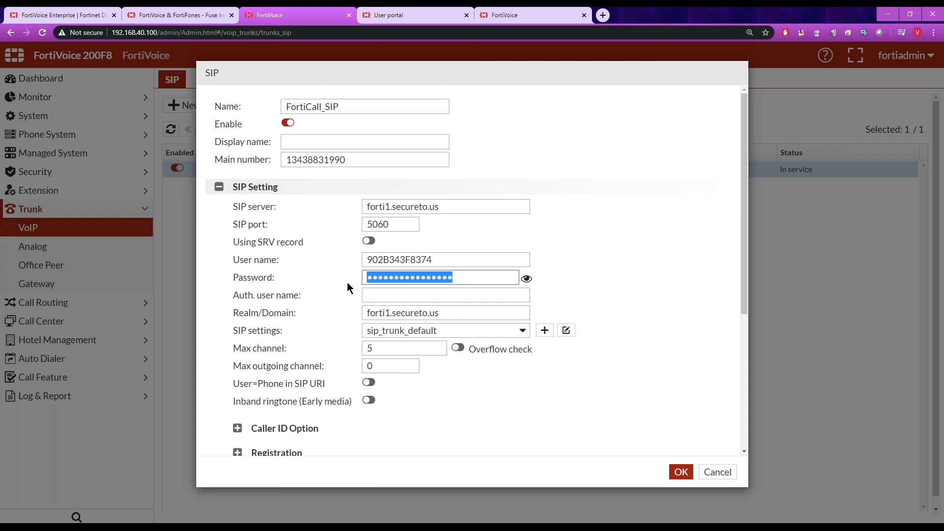
left_click_drag(435, 260, 328, 269)
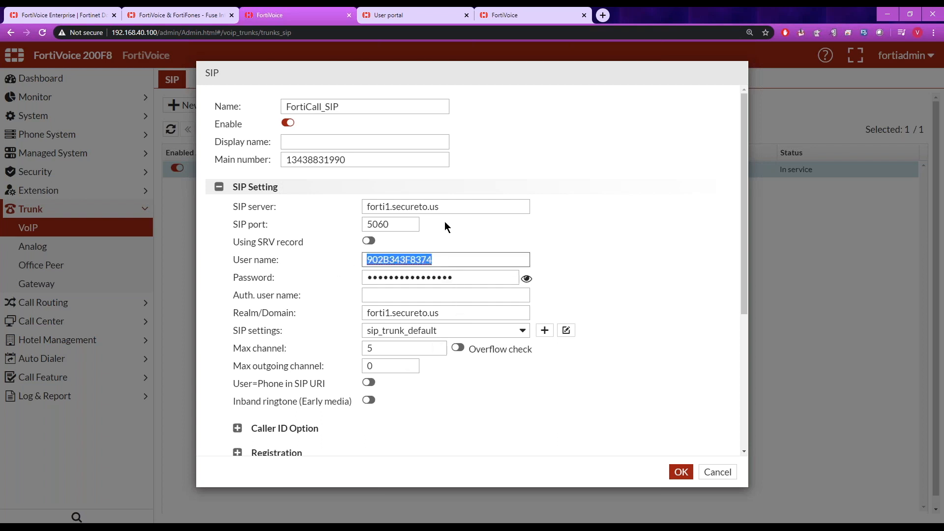
left_click_drag(447, 206, 338, 210)
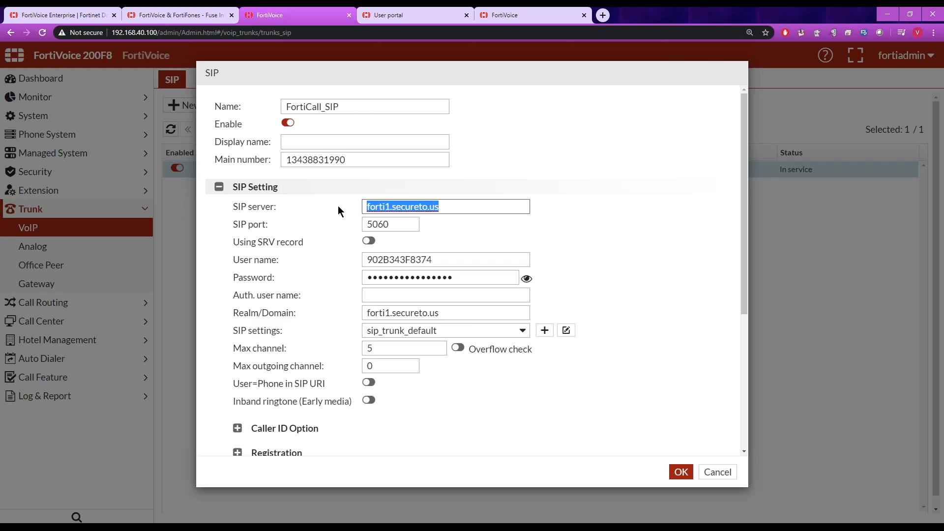
left_click(582, 278)
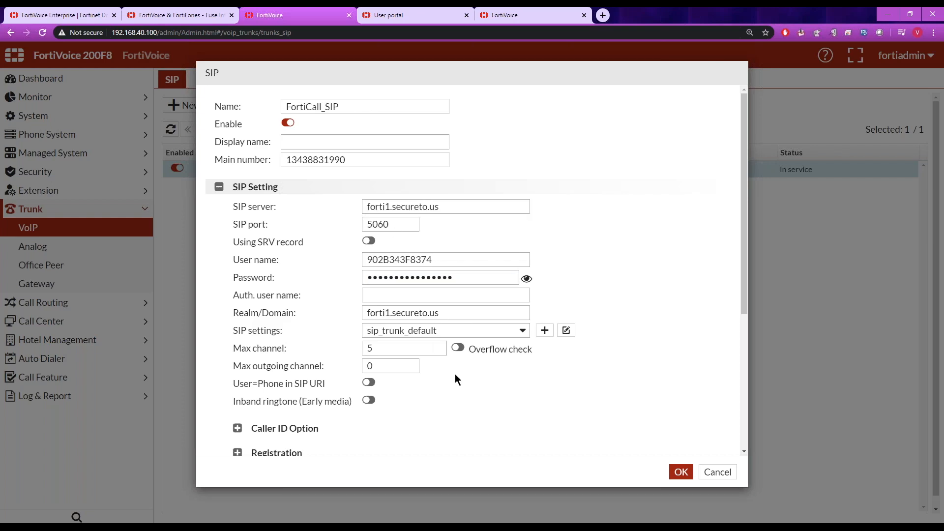
left_click(719, 472)
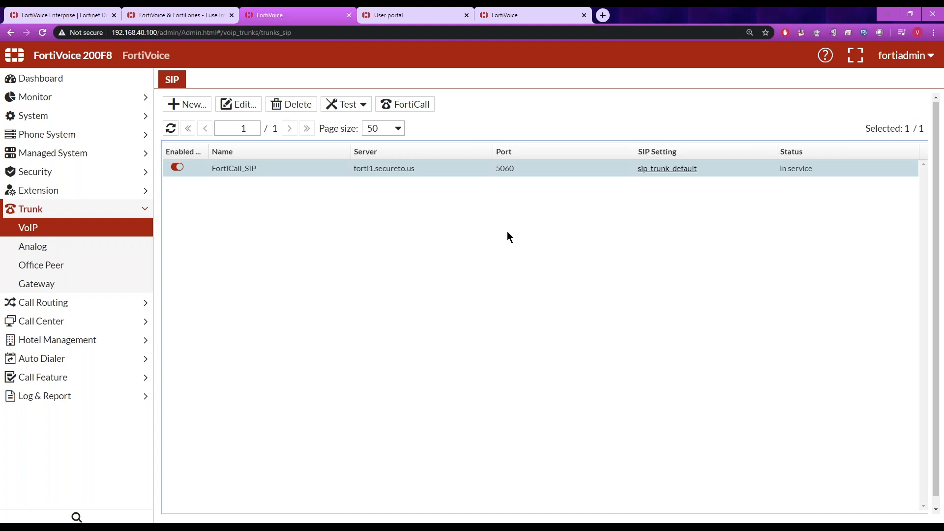
Open the incoming_default inbound dialplan and review its source trunk and call handling settings
left_click(134, 305)
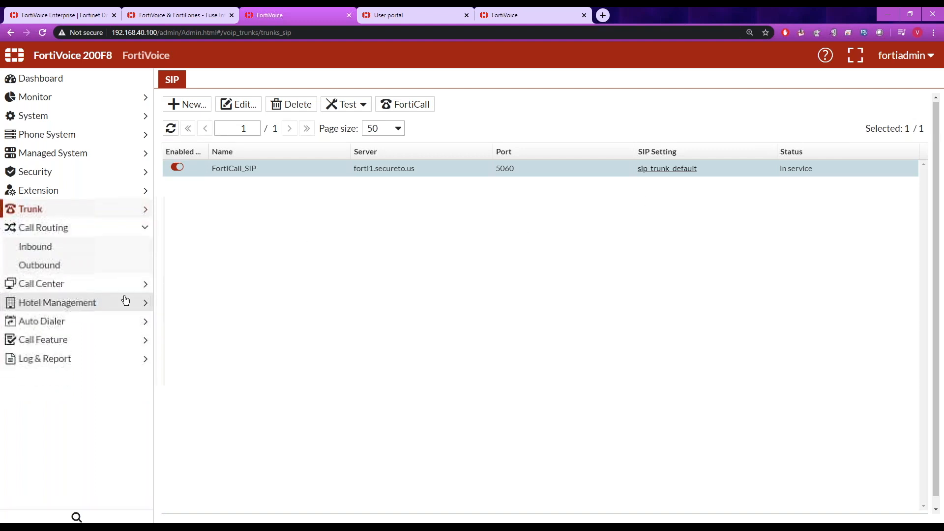
left_click(44, 250)
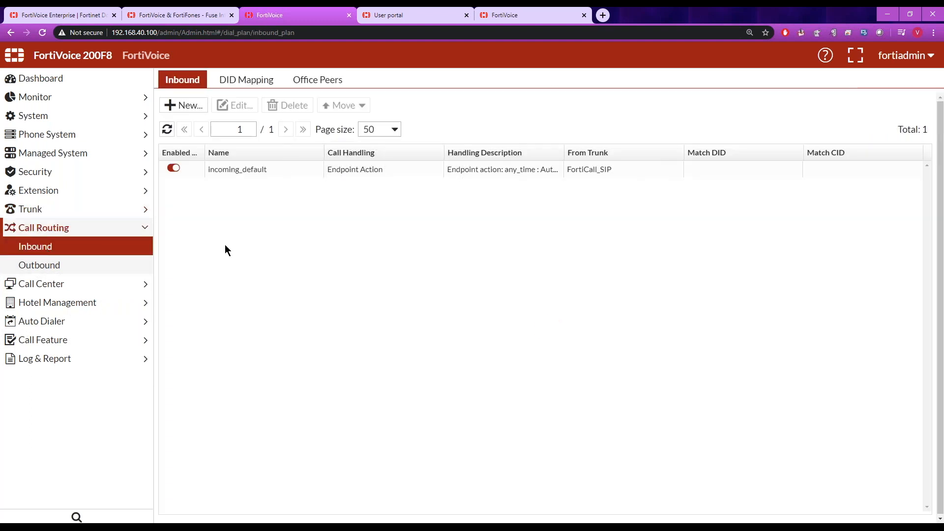
double_click(250, 171)
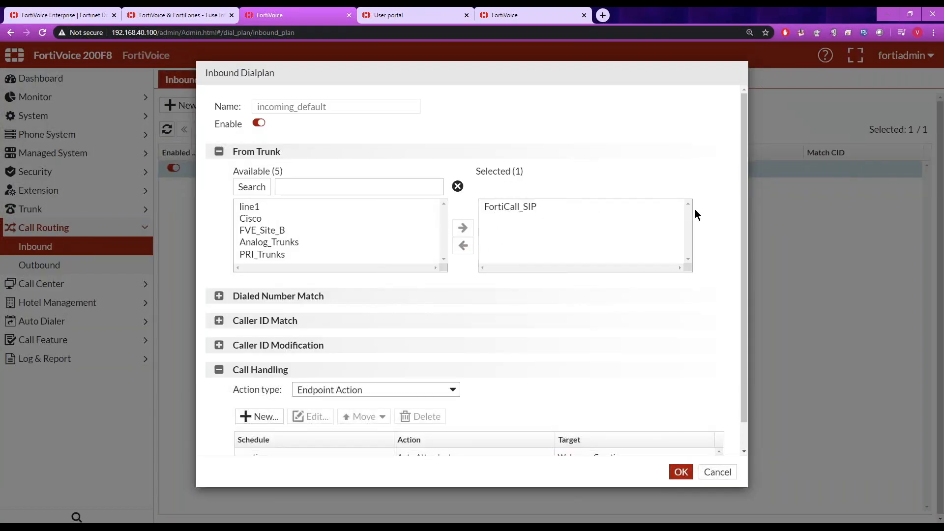
scroll(745, 225, "down", 1)
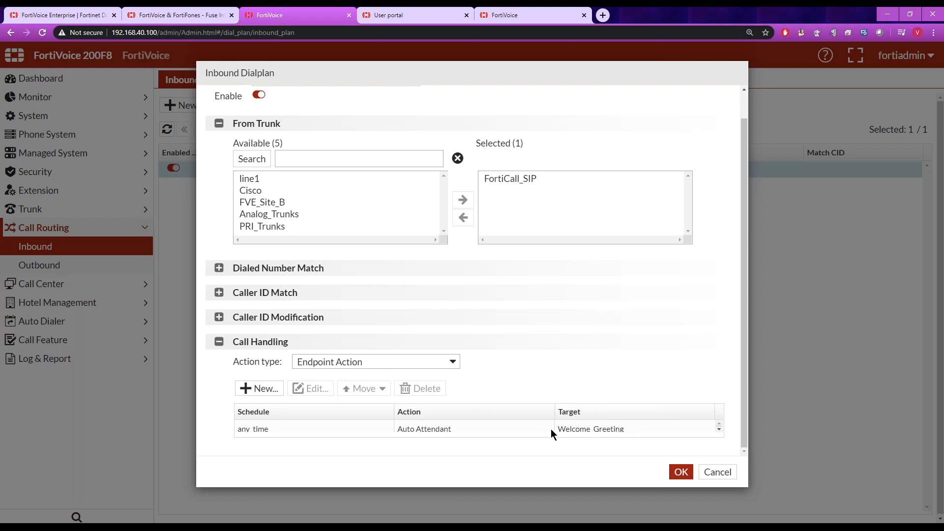
Open the any_time call handling entry, review the available actions, and cancel out of the entry and the inbound dialplan
left_click(443, 429)
left_click(310, 388)
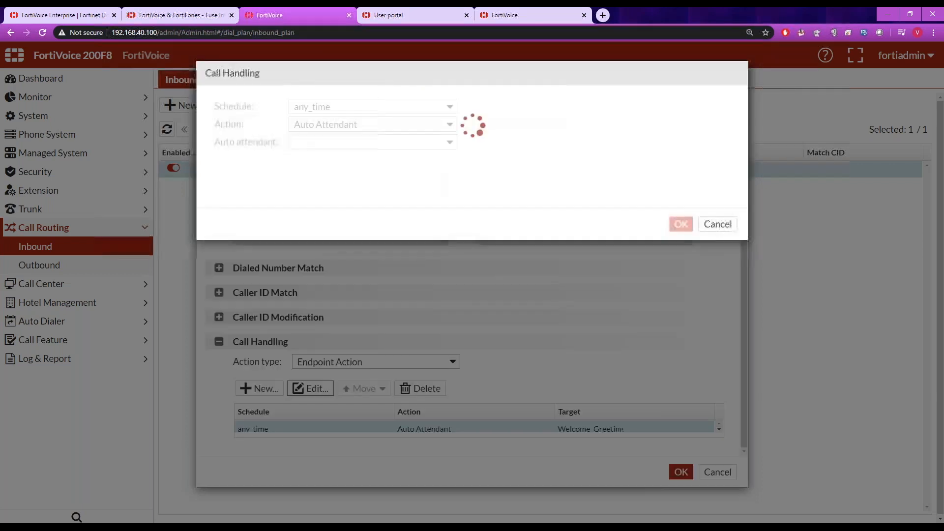
left_click(447, 125)
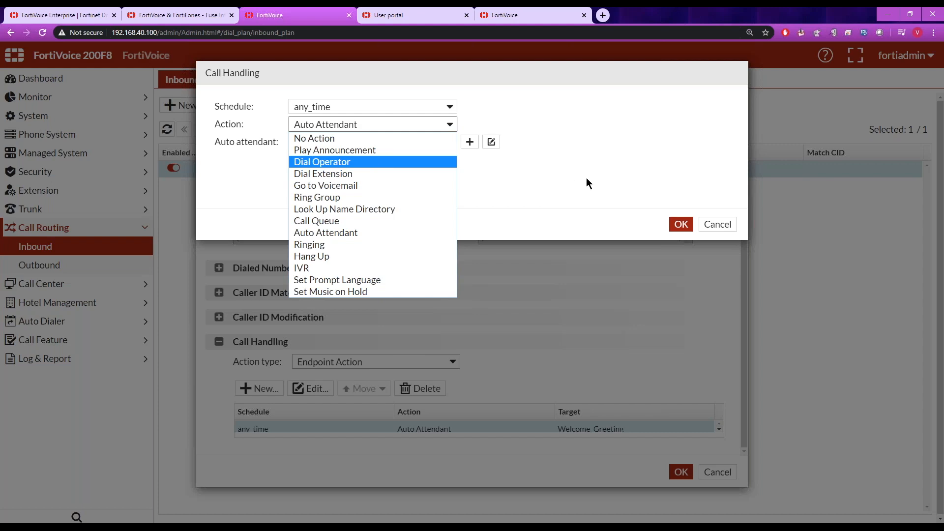
left_click(728, 226)
left_click(727, 226)
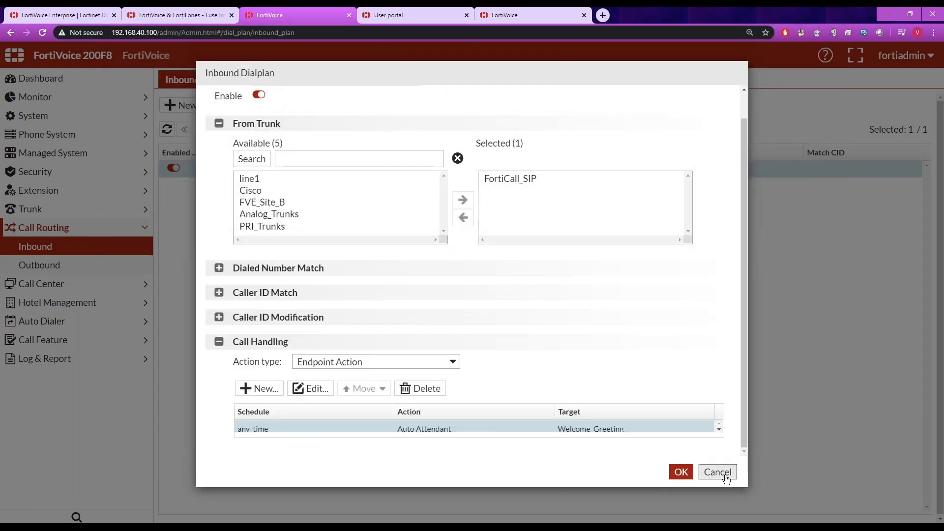
left_click(716, 472)
Open DID_rule in the DID mappings, review its mapping of a DID number to extension 3012, and close it without saving
left_click(257, 87)
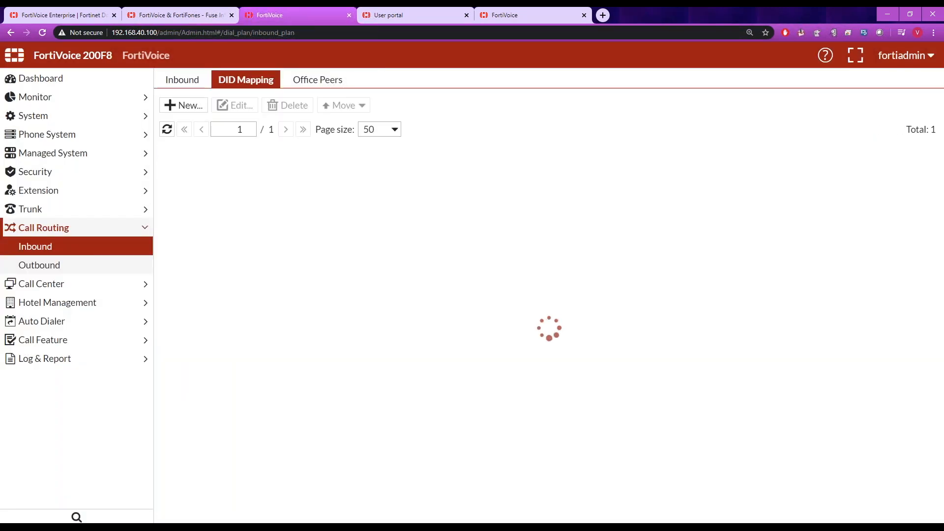
double_click(236, 169)
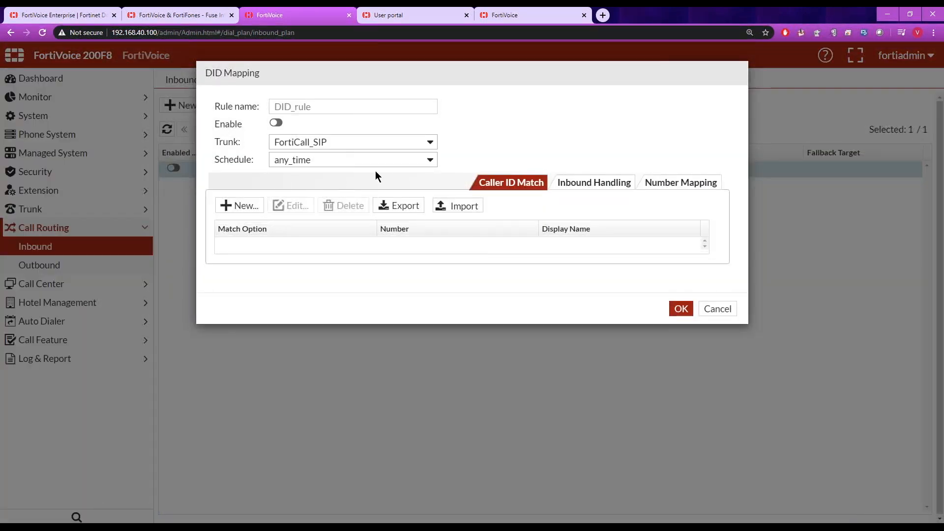
left_click(687, 184)
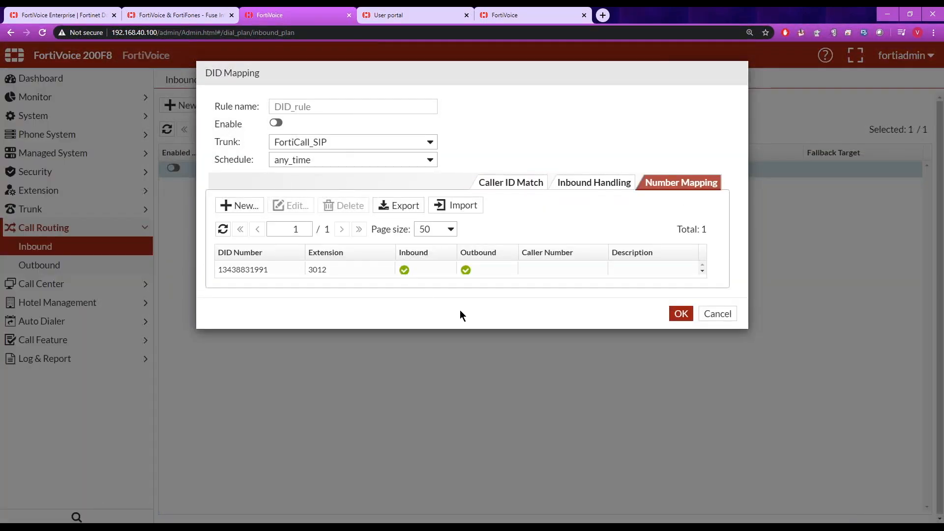
left_click(702, 271)
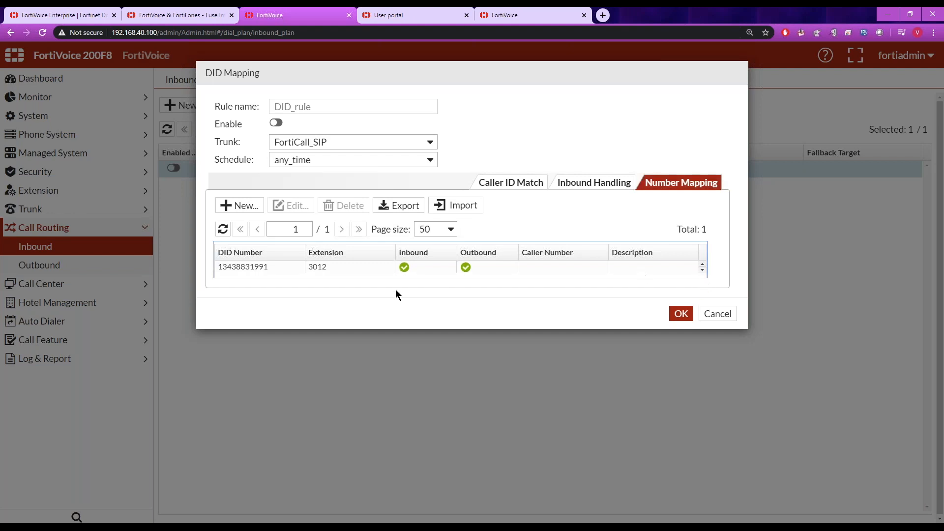
left_click_drag(273, 270, 217, 266)
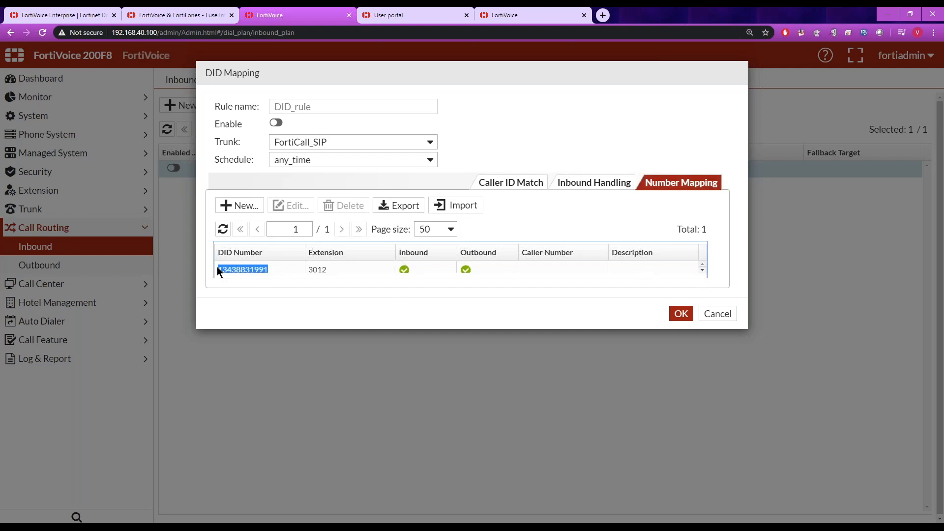
left_click_drag(329, 272, 309, 269)
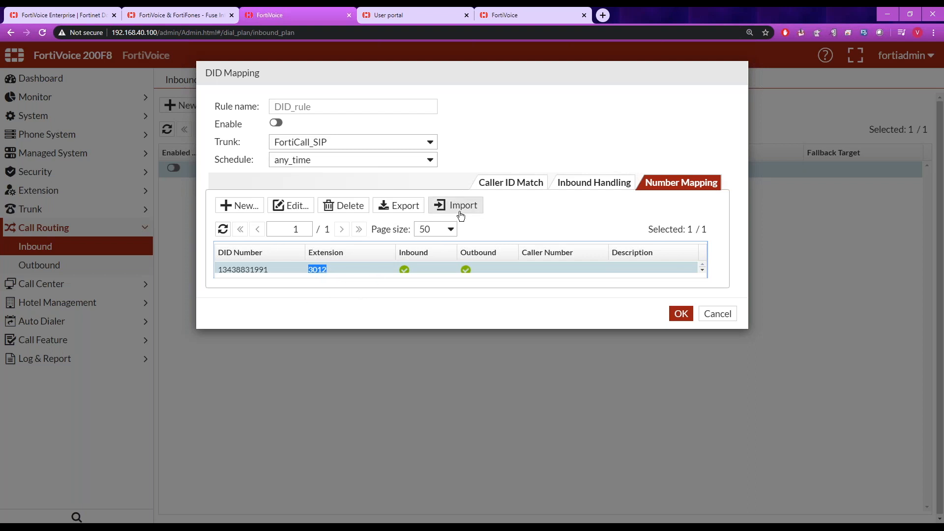
left_click(718, 313)
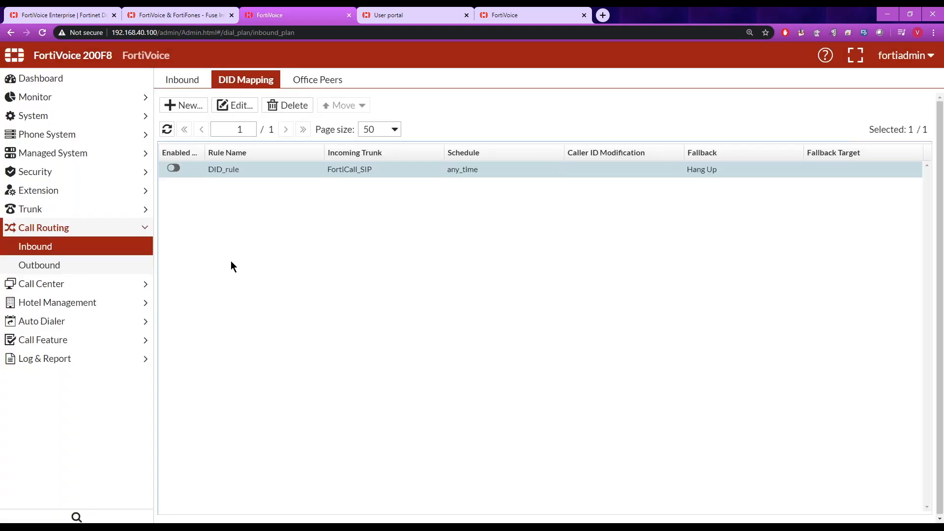
Open the outgoing_default outbound rule, review its dialed number match patterns and call handling trunk, and cancel out of it
left_click(63, 267)
double_click(252, 186)
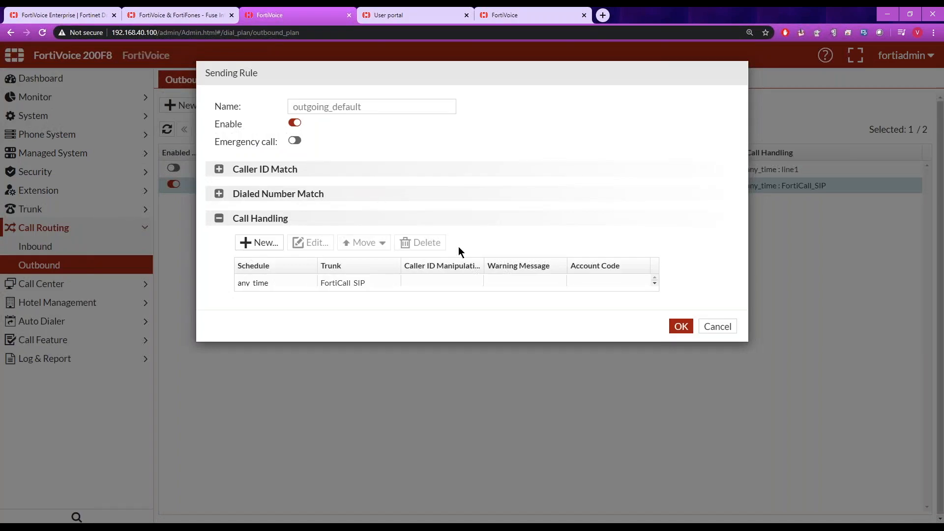
left_click(220, 194)
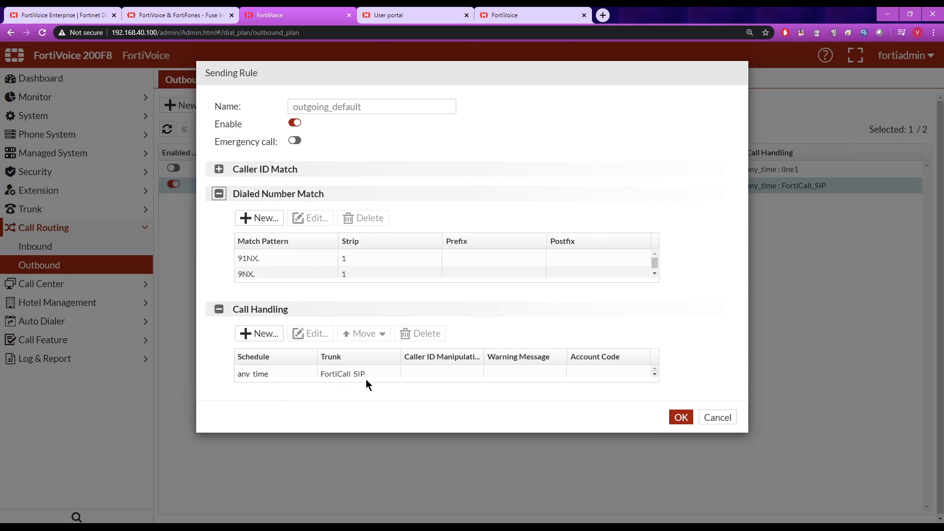
left_click(726, 419)
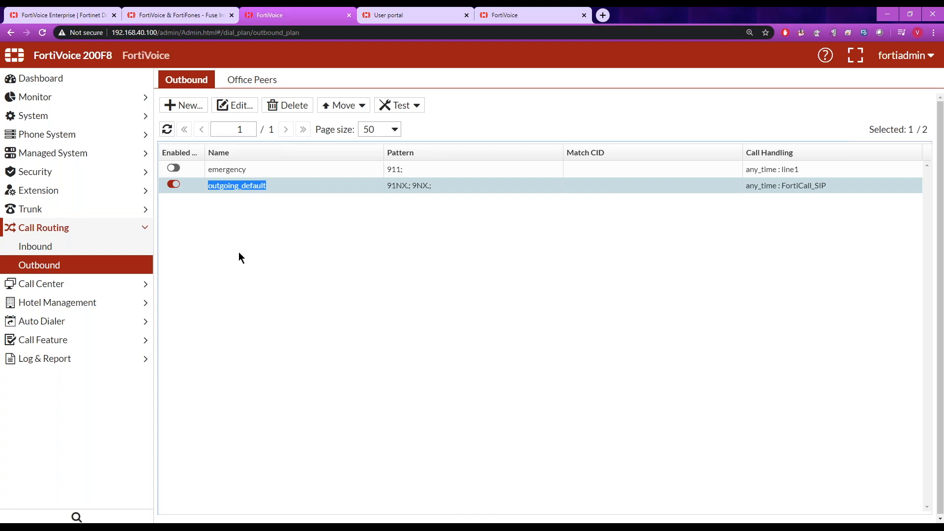
Open the office peer trunks and compare the FVE_Site_B and Cisco entries
left_click(86, 214)
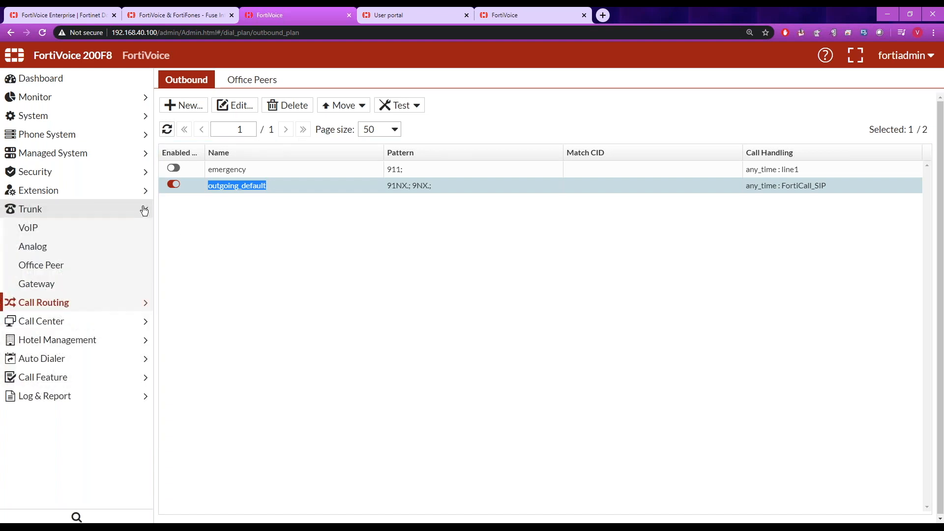
left_click(43, 268)
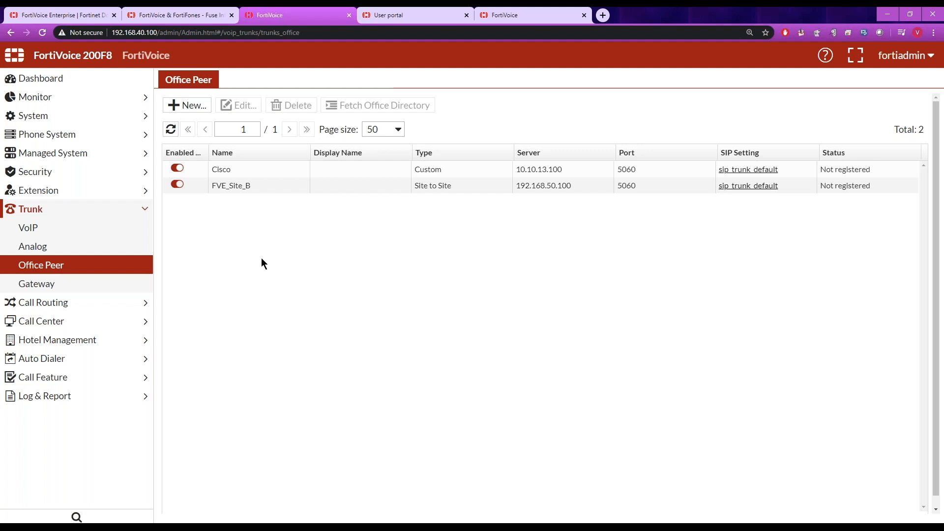
left_click(252, 186)
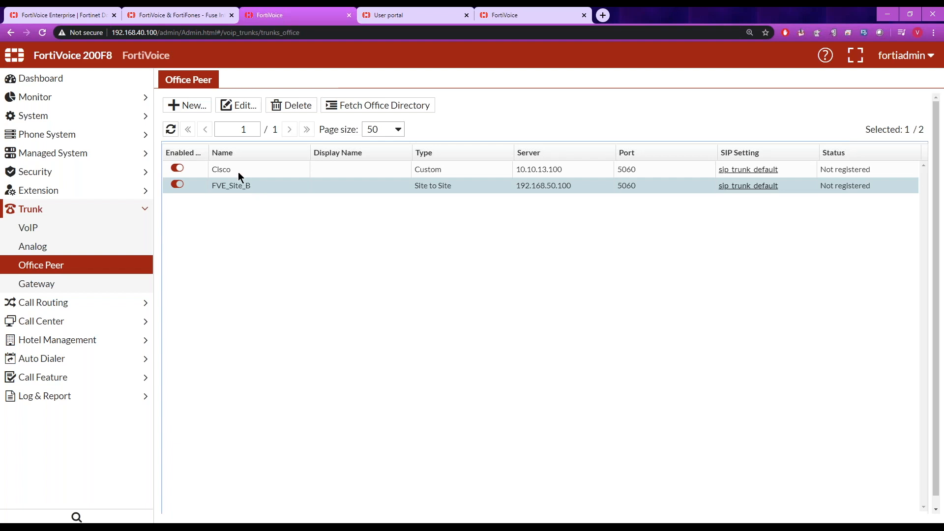
left_click(239, 170)
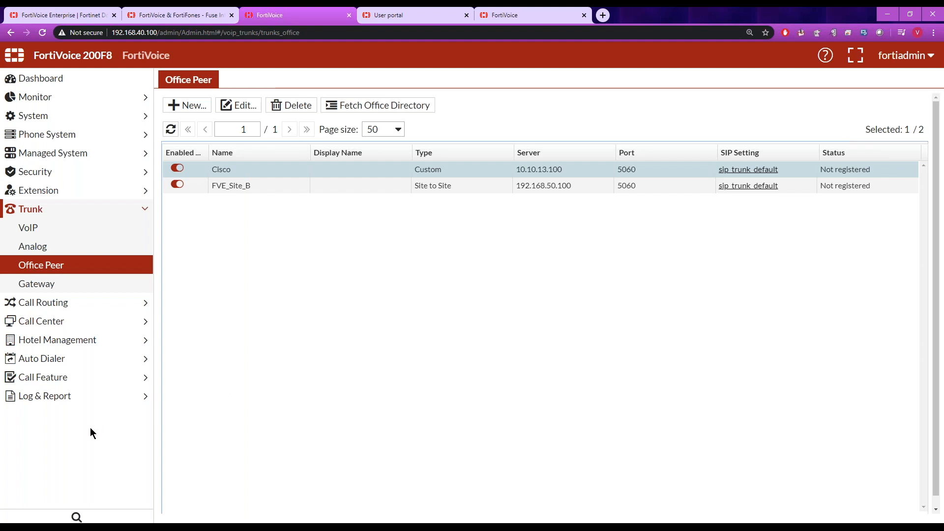
Start a new network traffic capture and add 3011 (Agent-1) and FortiCall_SIP (Trunk) to its selected SIP connections
left_click(145, 118)
left_click(49, 134)
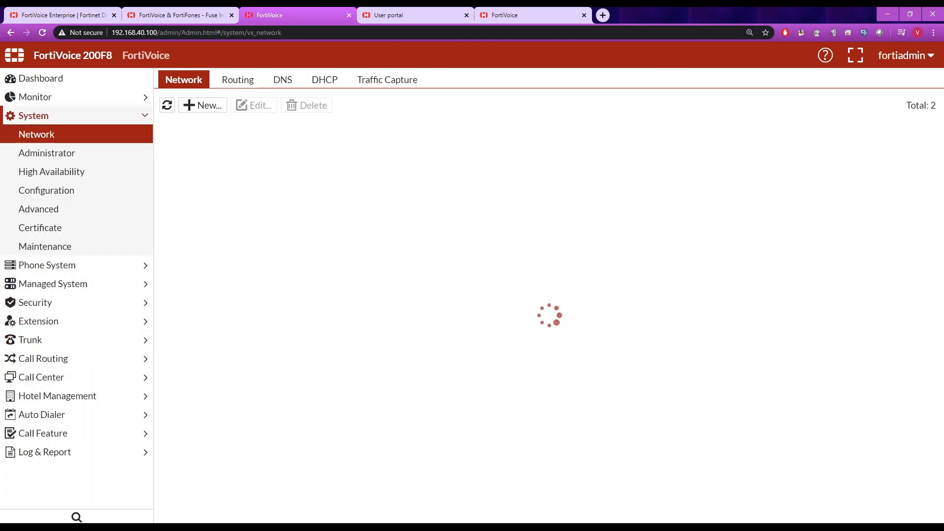
left_click(387, 82)
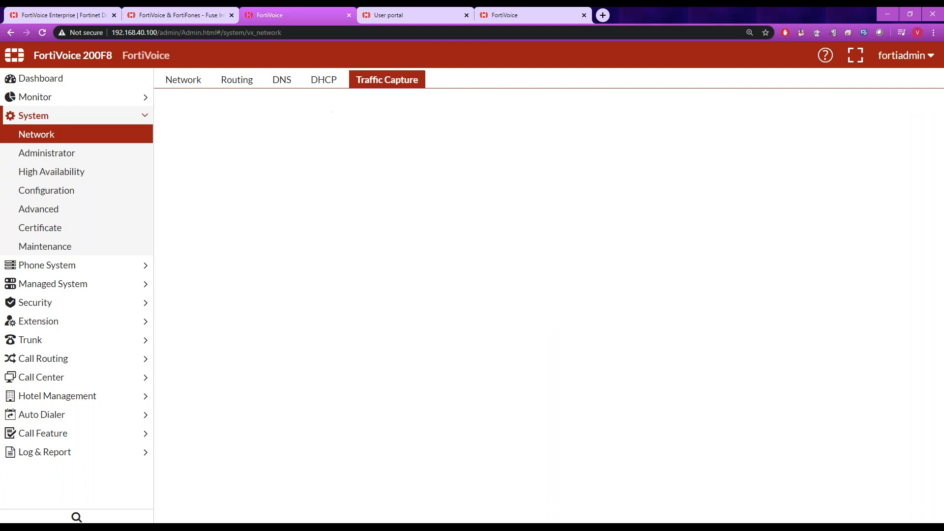
left_click(183, 106)
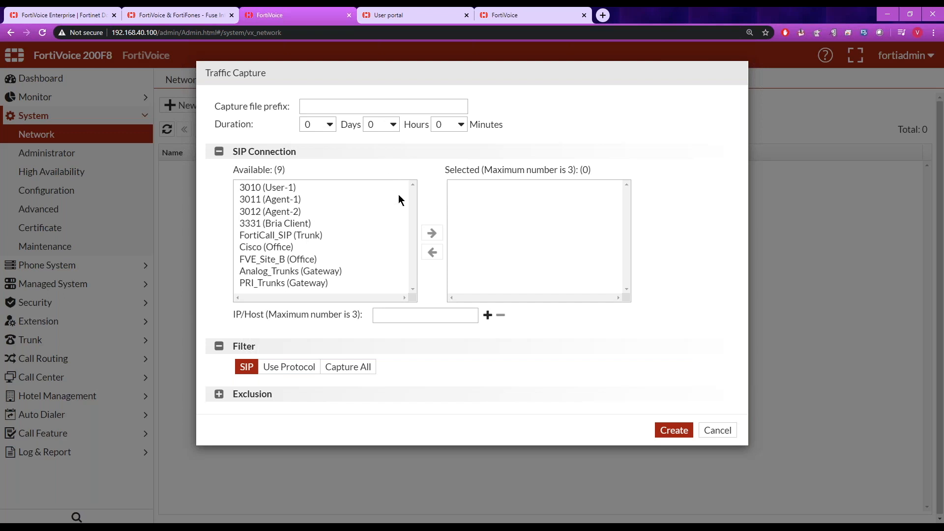
left_click(283, 199)
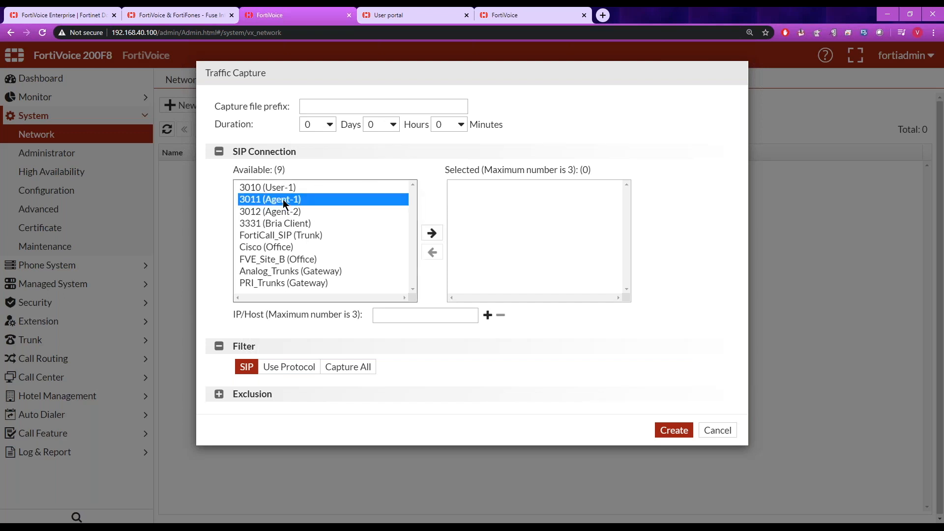
left_click(430, 233)
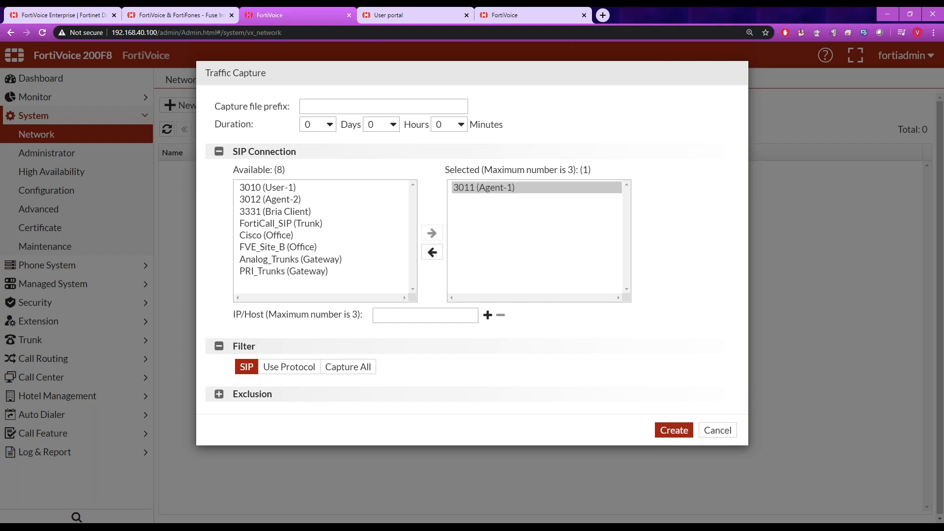
left_click(326, 222)
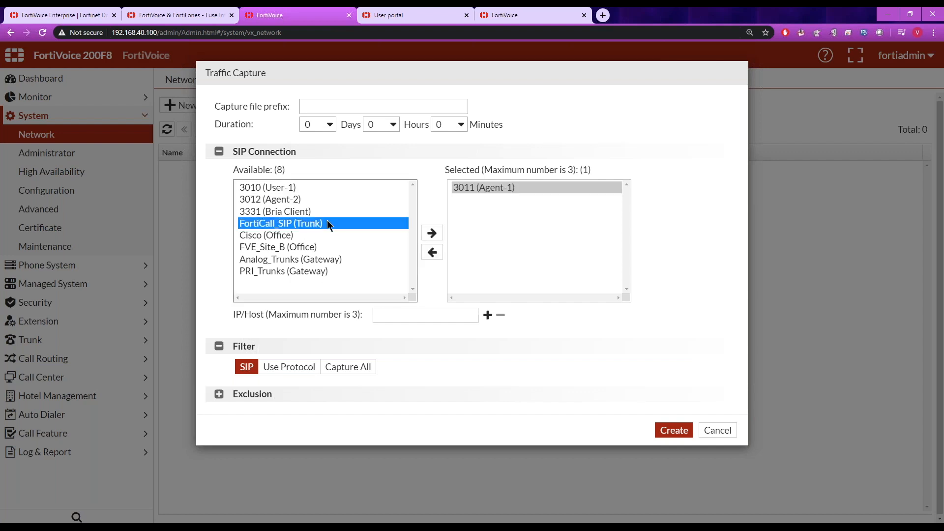
left_click(432, 233)
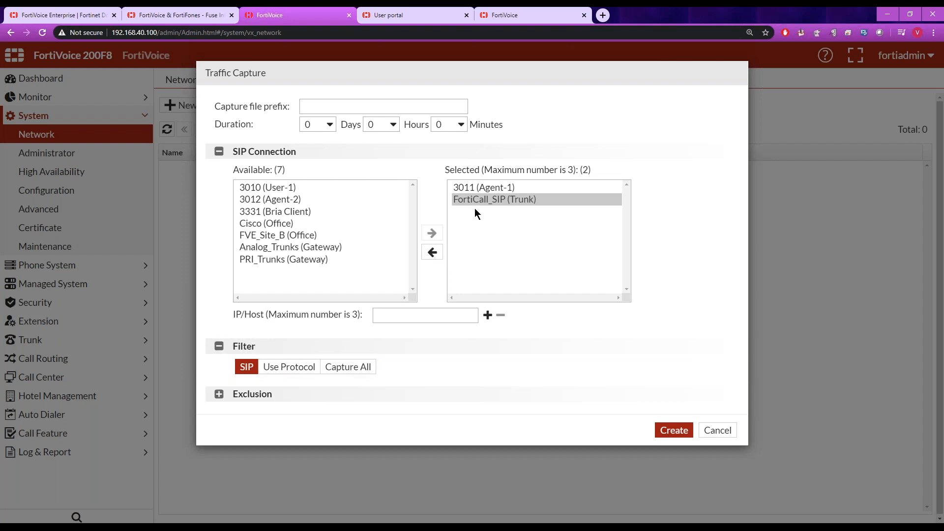
Remove both selected SIP connections, set the filter to Capture All, and cancel the traffic capture
left_click(432, 253)
left_click(476, 189)
left_click(432, 252)
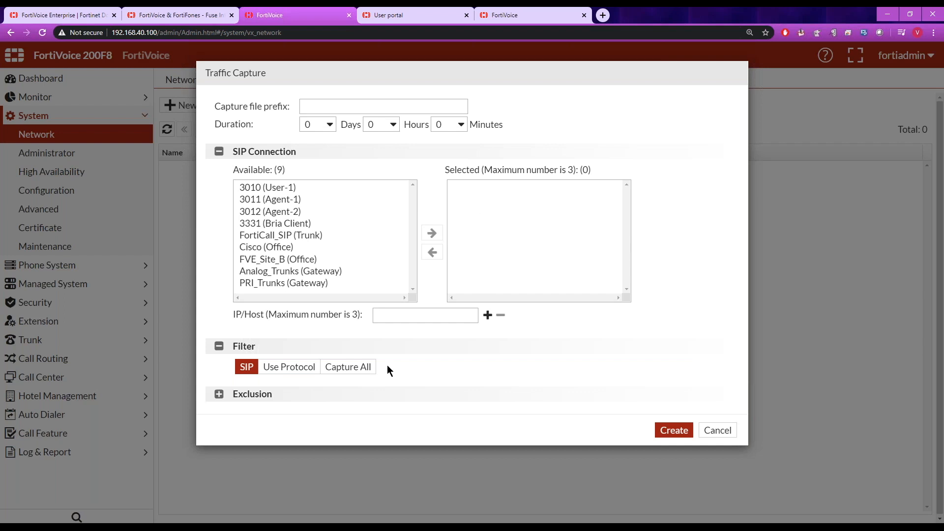
left_click(352, 372)
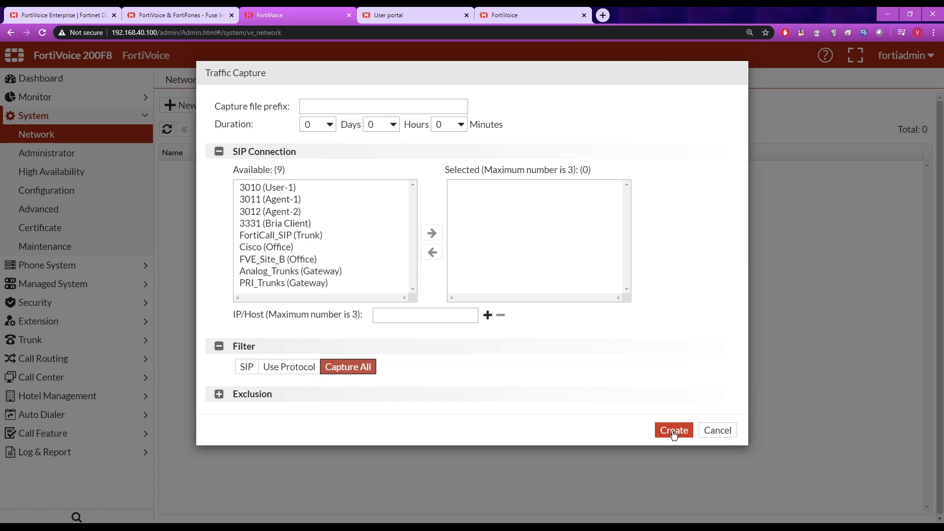
left_click(718, 431)
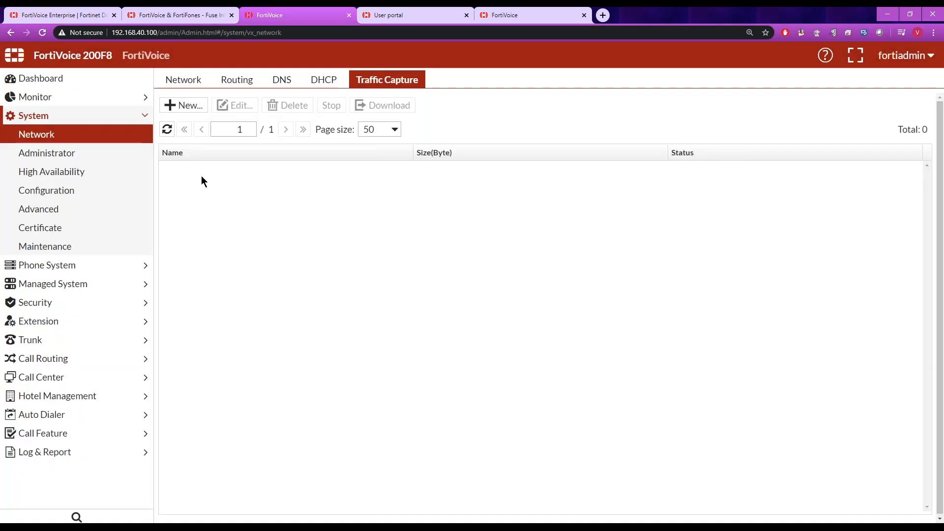
left_click(84, 98)
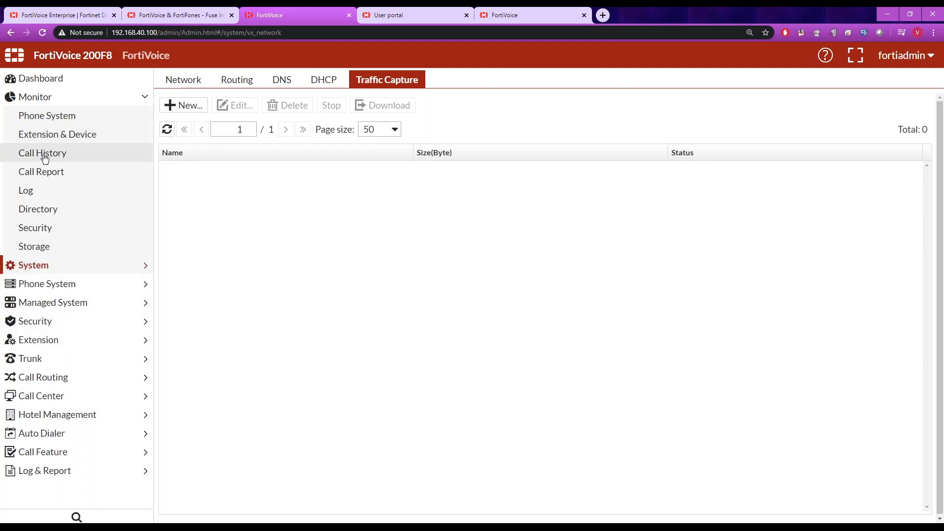
left_click(45, 156)
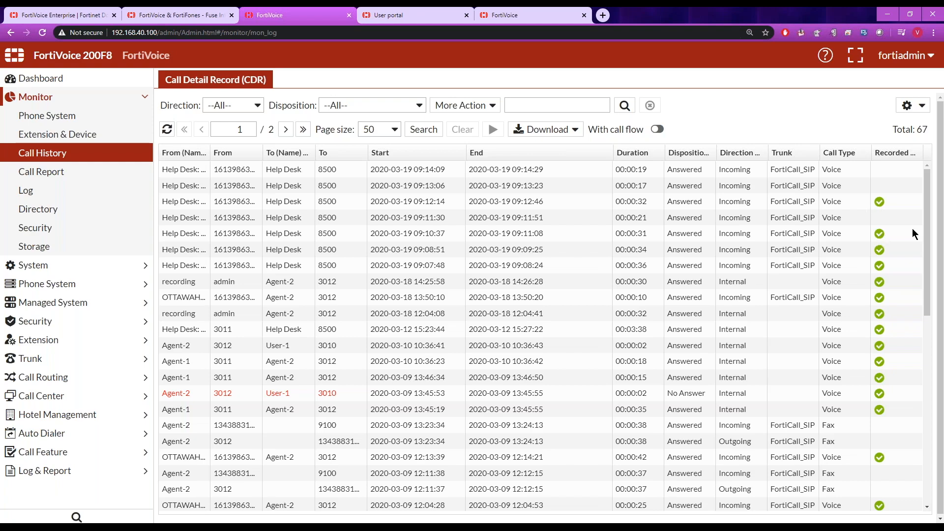
left_click(879, 202)
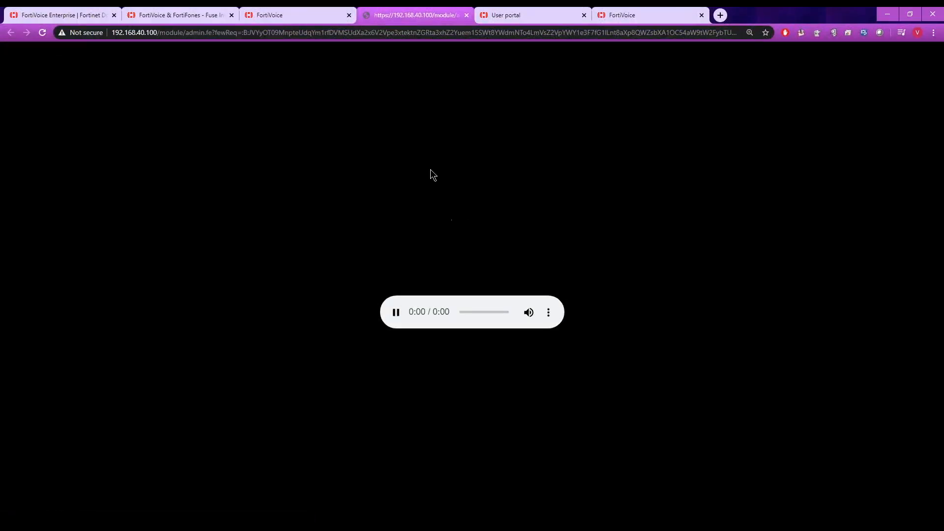
left_click(467, 15)
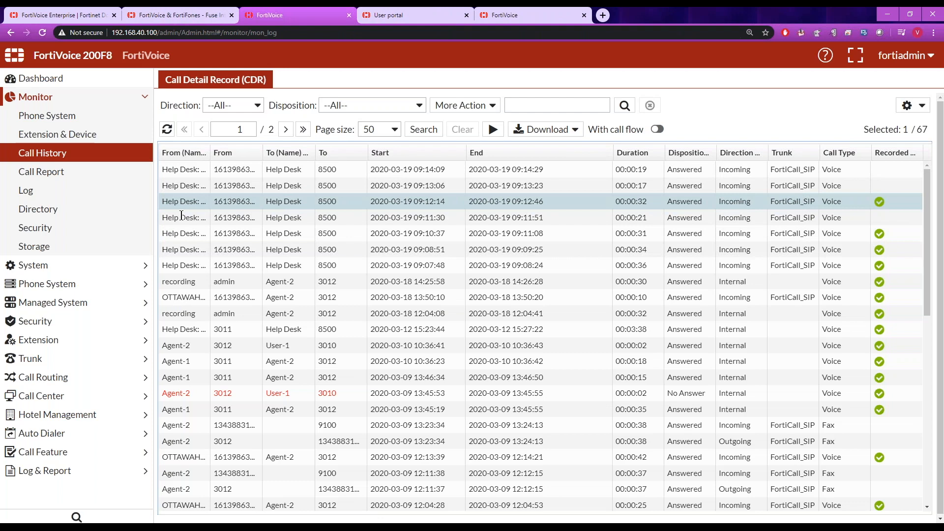
Open that Help Desk call's record, review its detail information and call flow, and close it
double_click(185, 201)
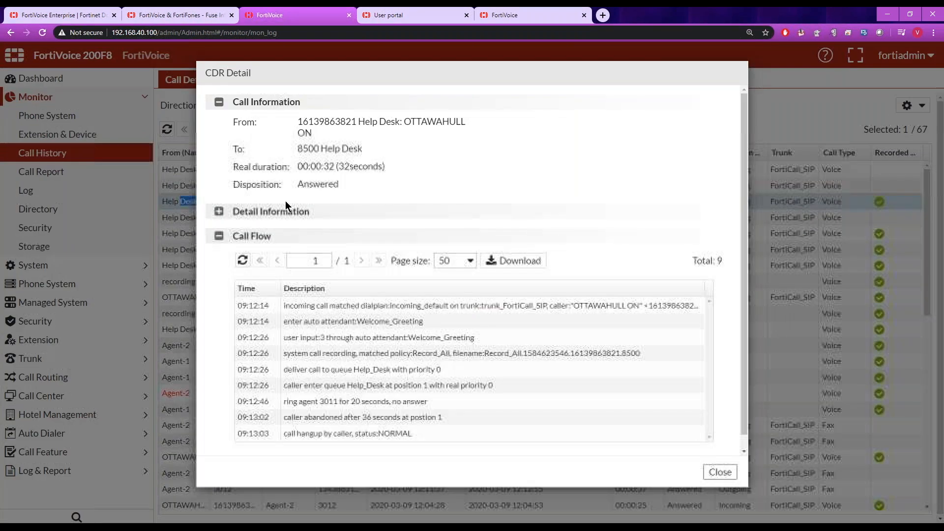
left_click(219, 212)
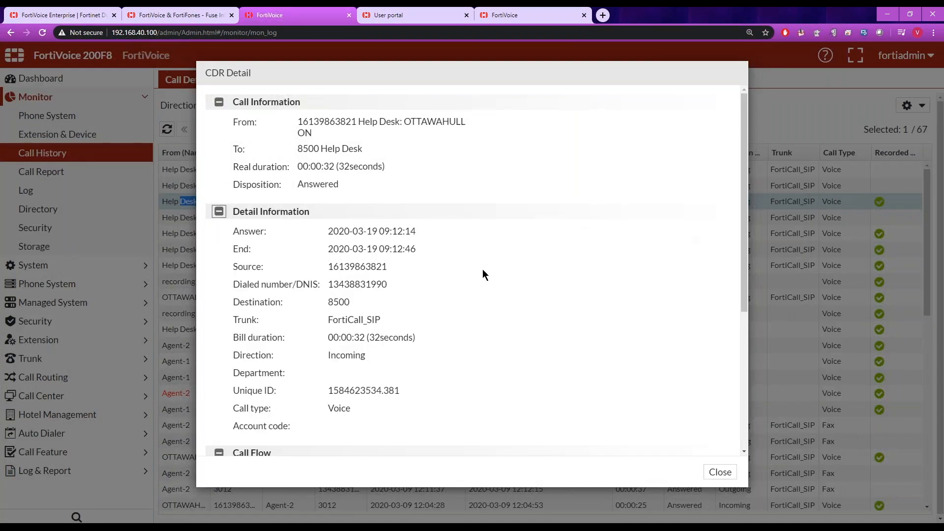
left_click_drag(745, 193, 744, 359)
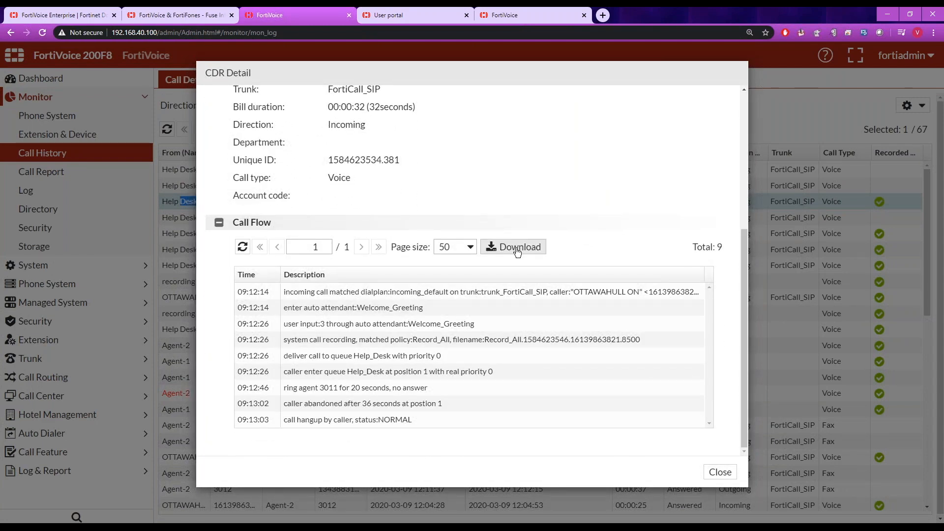
left_click(722, 473)
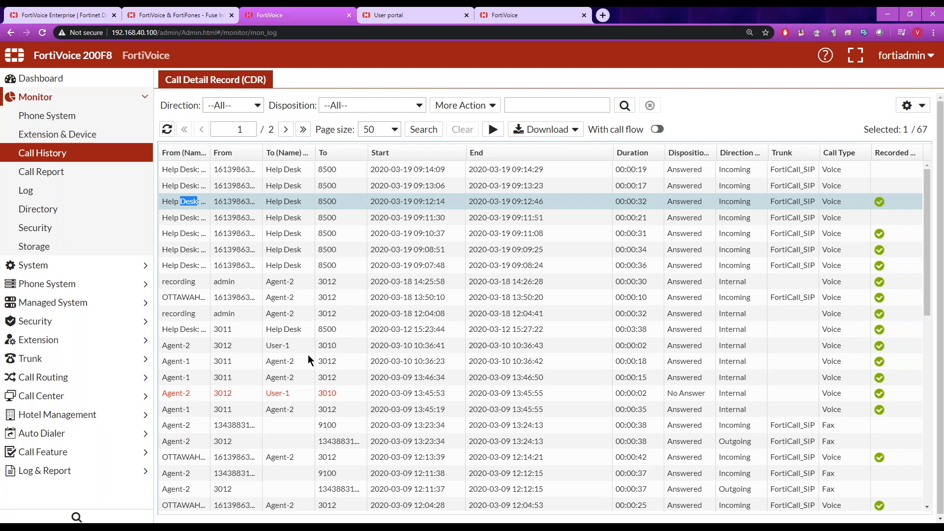
Examine the System, Generic, Voice, Fax and Queue logs, including the Generic log's type options, and return to the System log
left_click(27, 199)
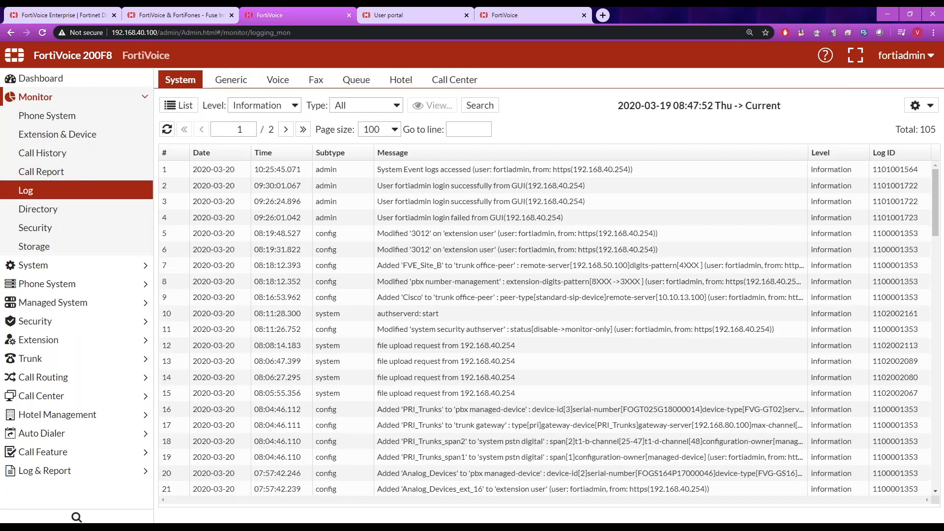
left_click(231, 81)
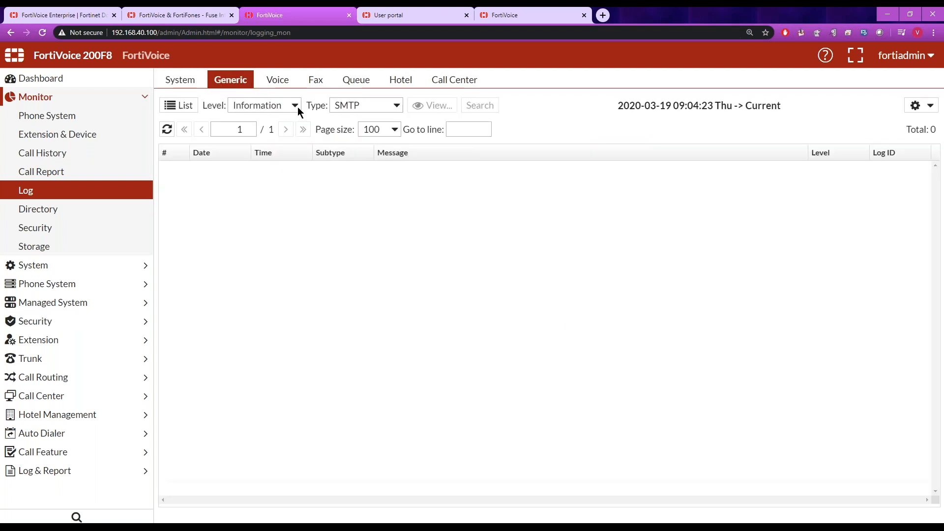
left_click(398, 104)
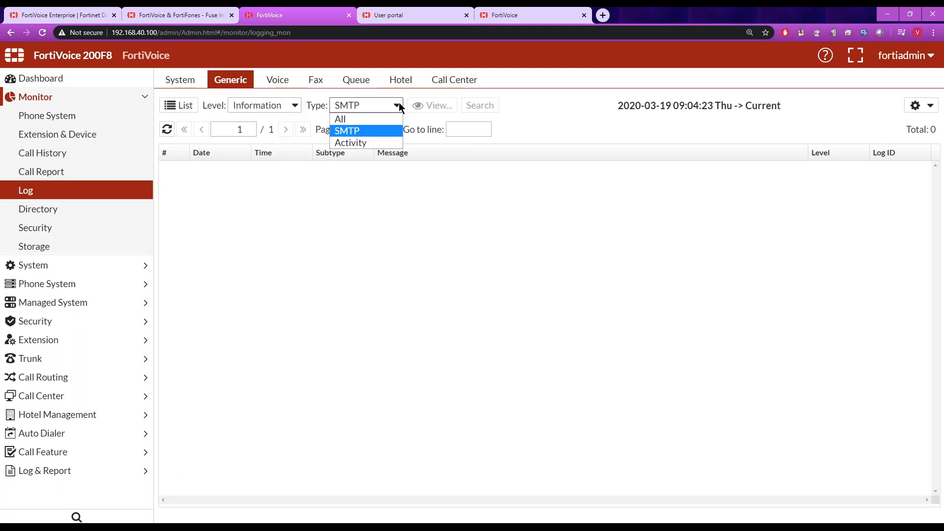
left_click(385, 131)
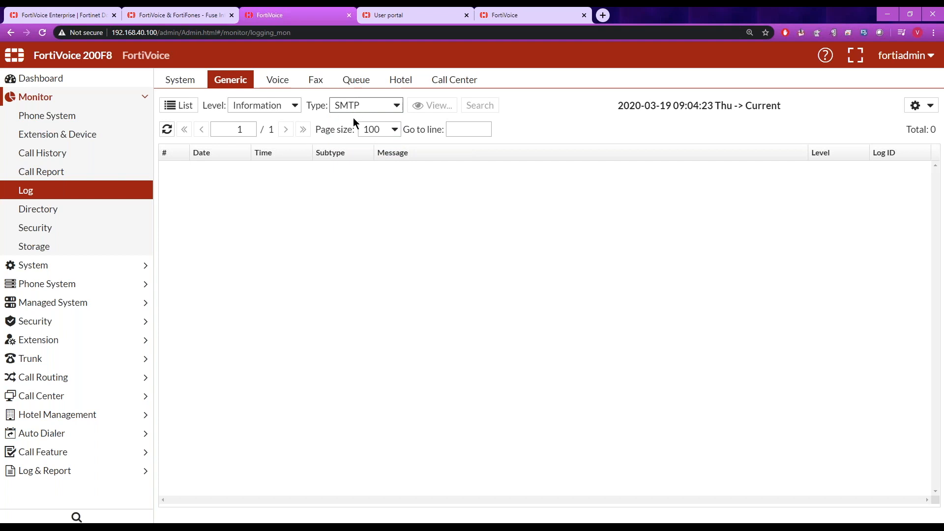
left_click(278, 87)
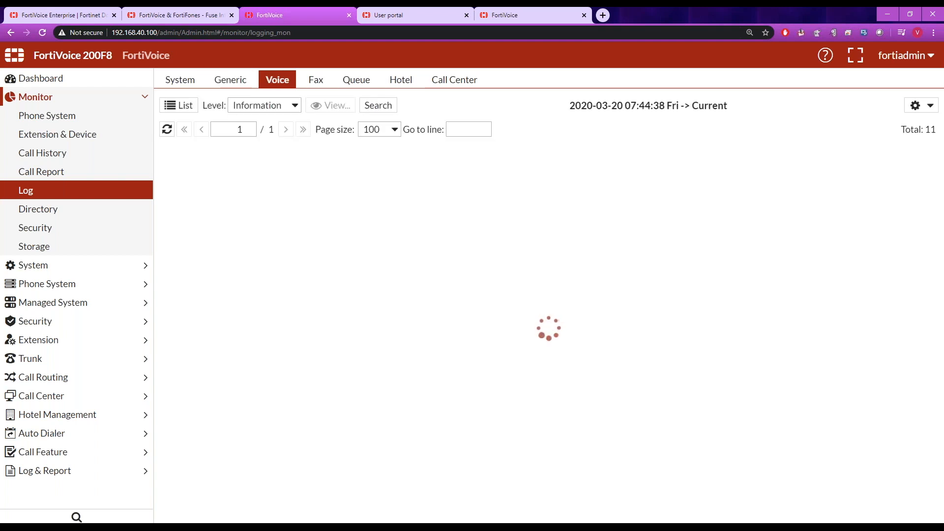
left_click(316, 81)
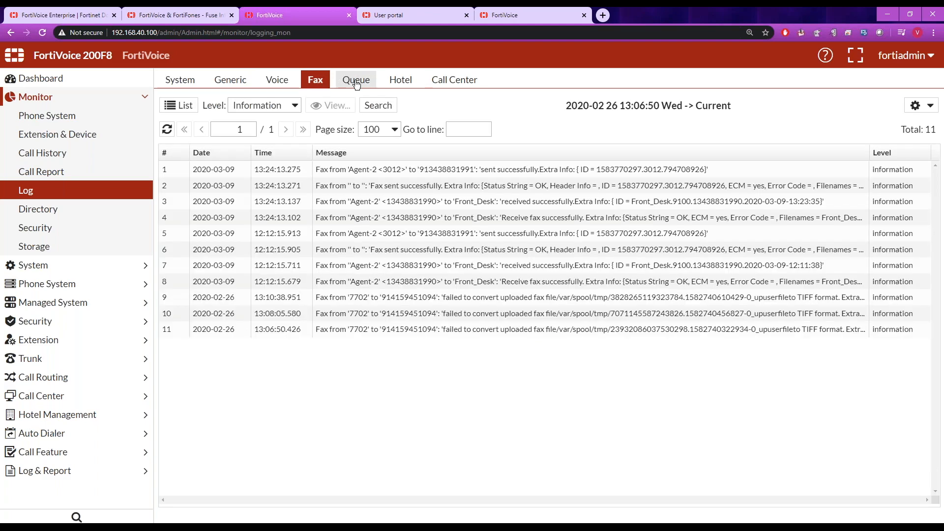
left_click(356, 81)
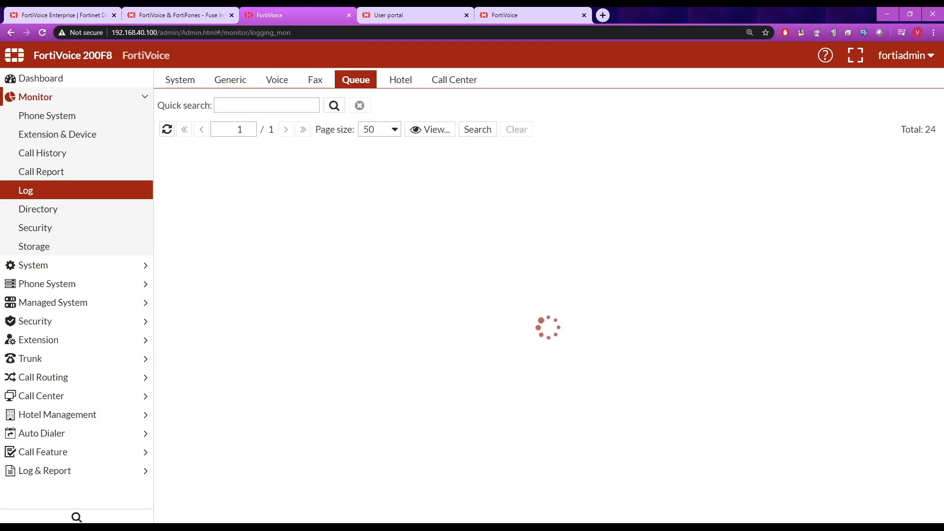
left_click(146, 195)
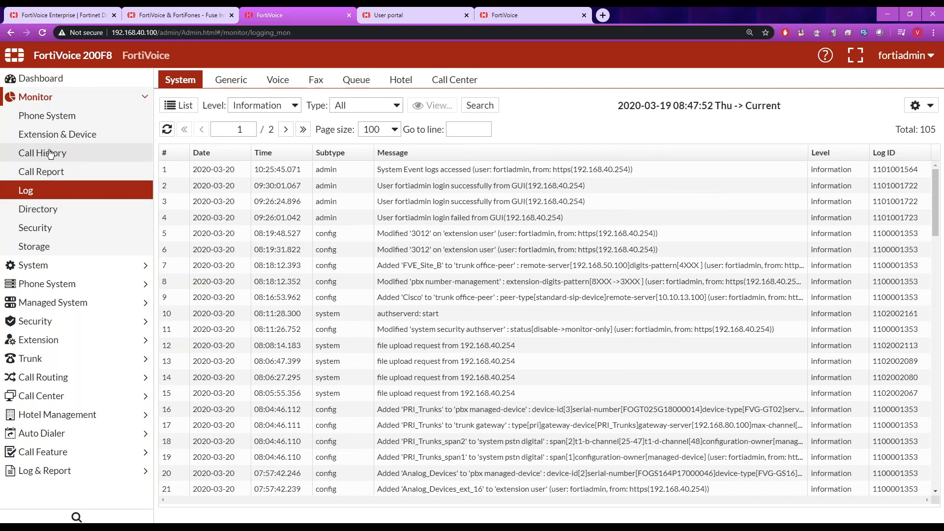
left_click(39, 248)
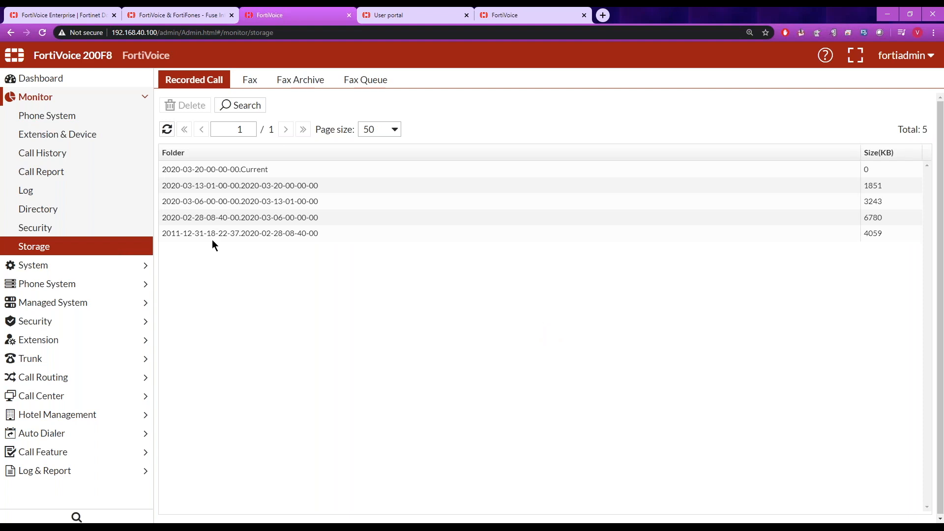
double_click(240, 185)
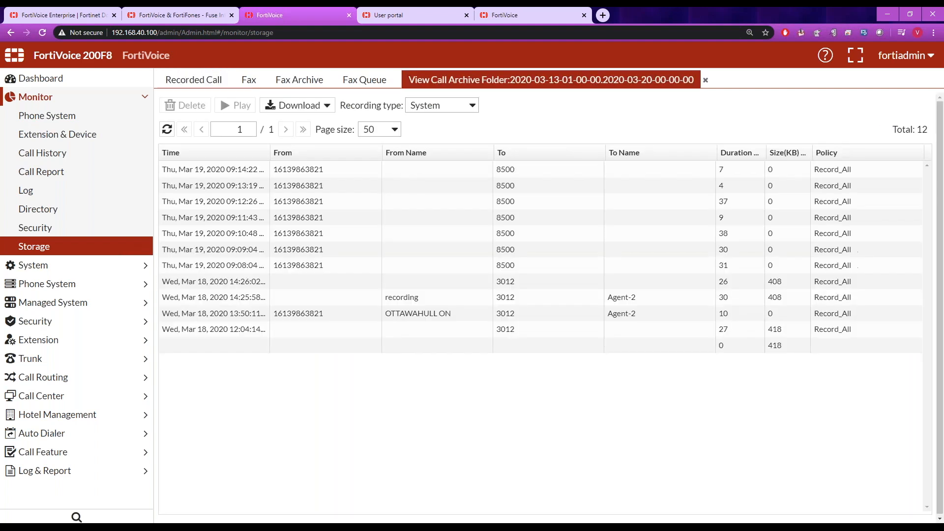
left_click(251, 170)
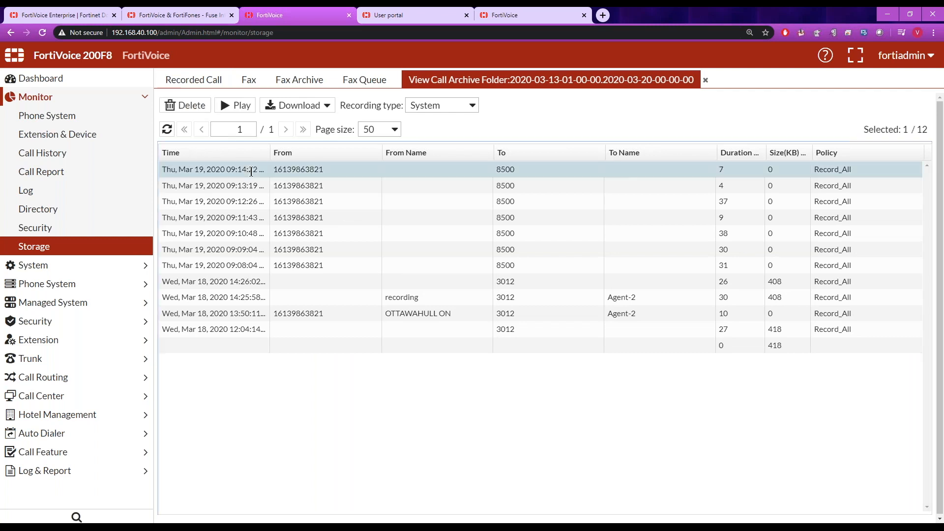
left_click(249, 186)
left_click(248, 201)
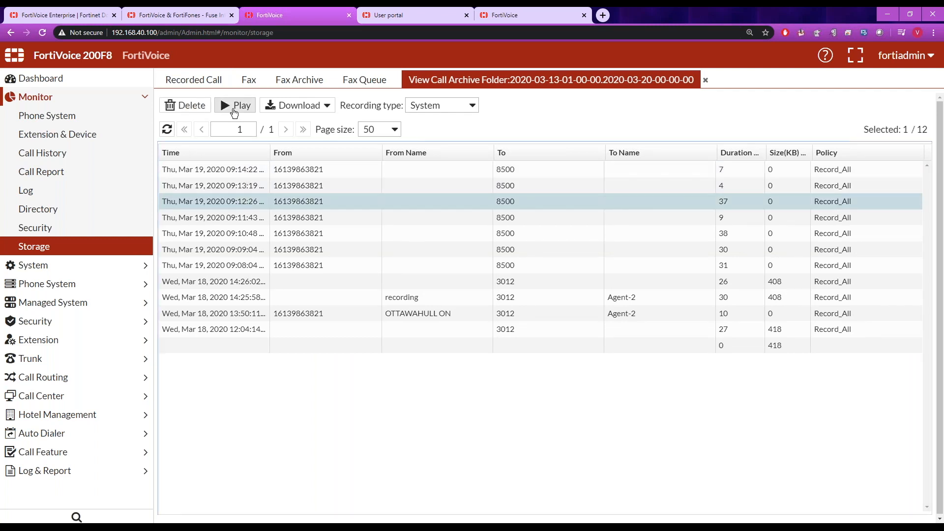
left_click(705, 80)
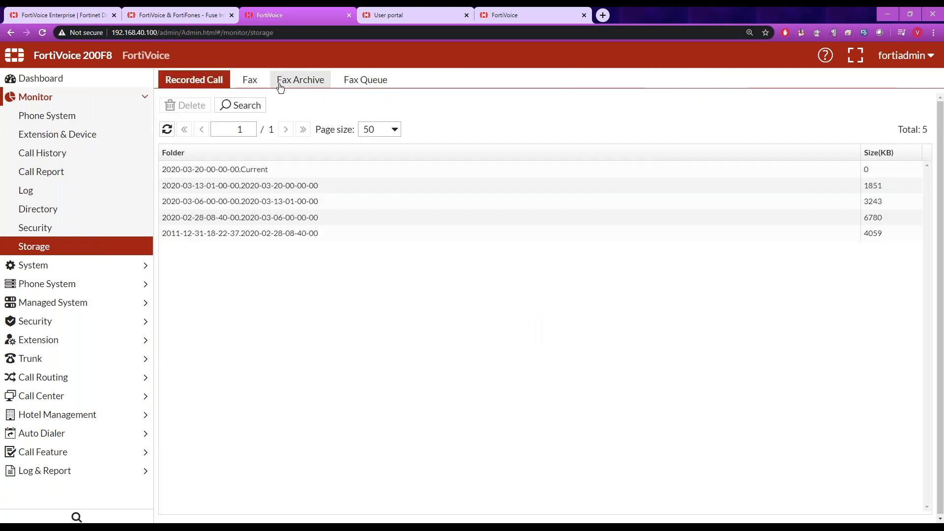
Open a new archived recording search to review its criteria, cancel it, and close the call archive search
left_click(243, 106)
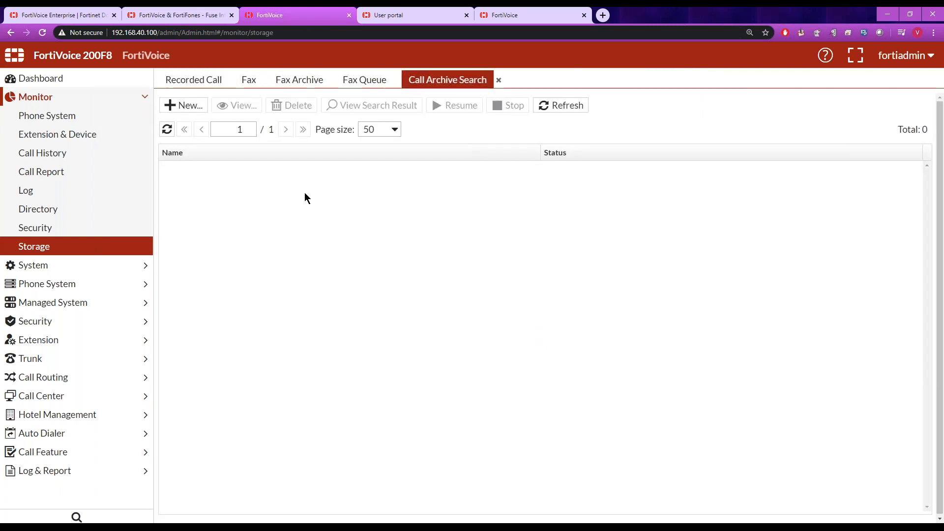
left_click(183, 105)
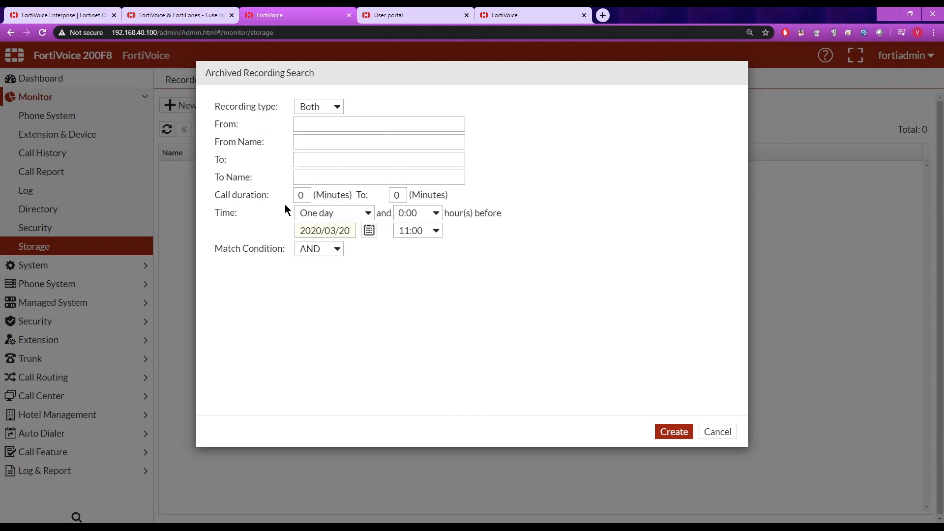
left_click(717, 431)
left_click(497, 80)
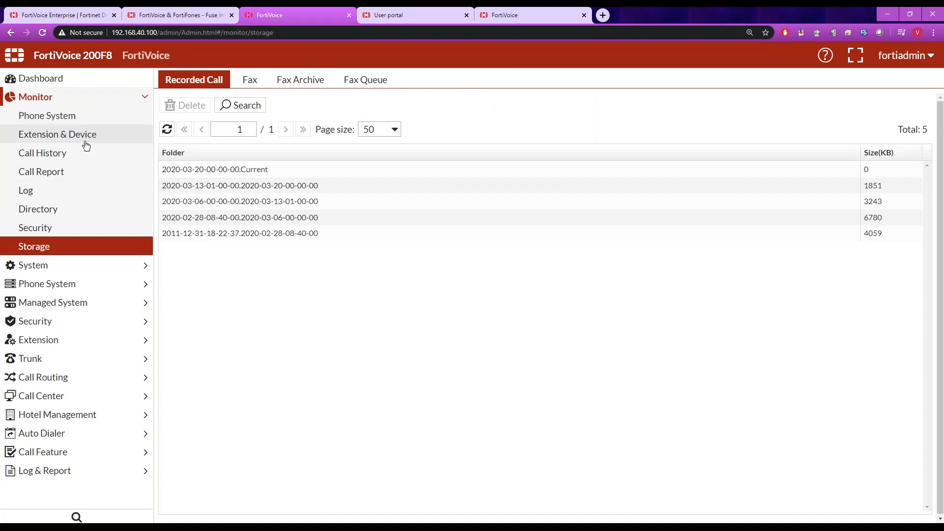
Revisit the call history and the monitored call reports, and open the call report configuration
left_click(68, 156)
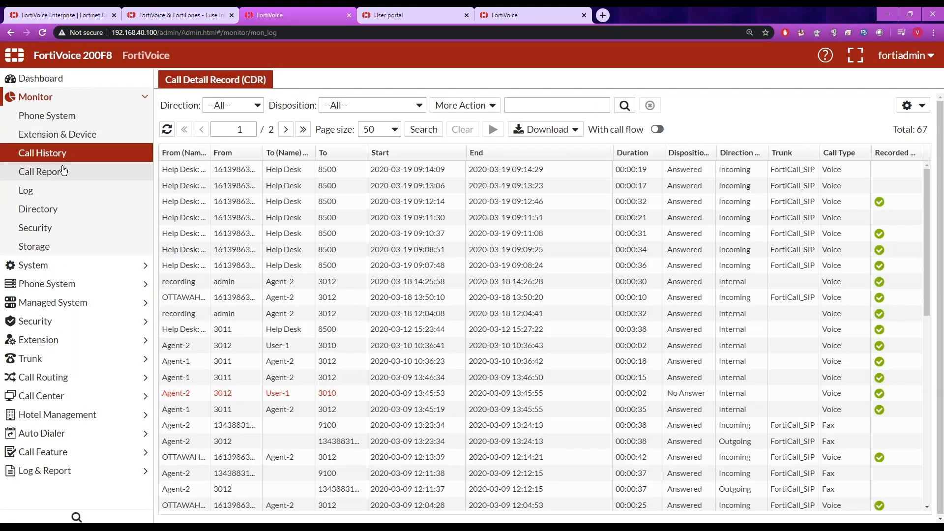
left_click(62, 169)
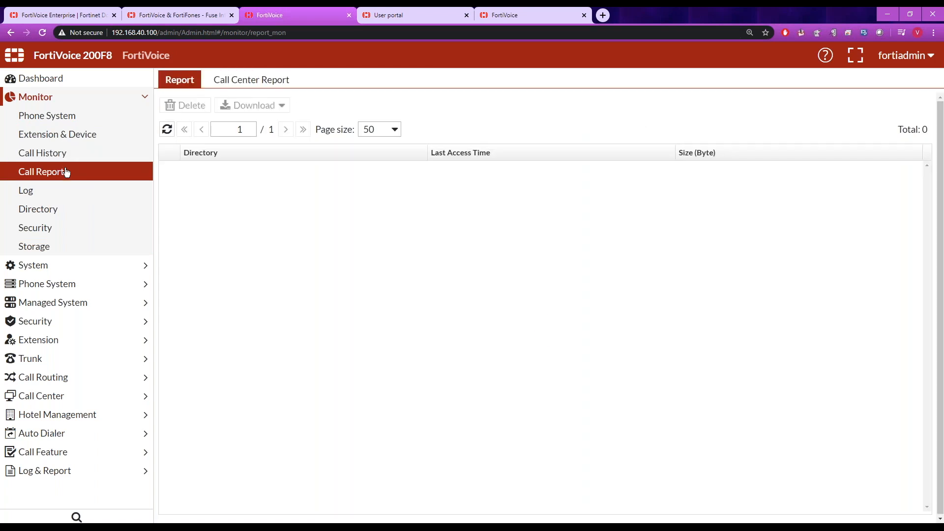
left_click(145, 473)
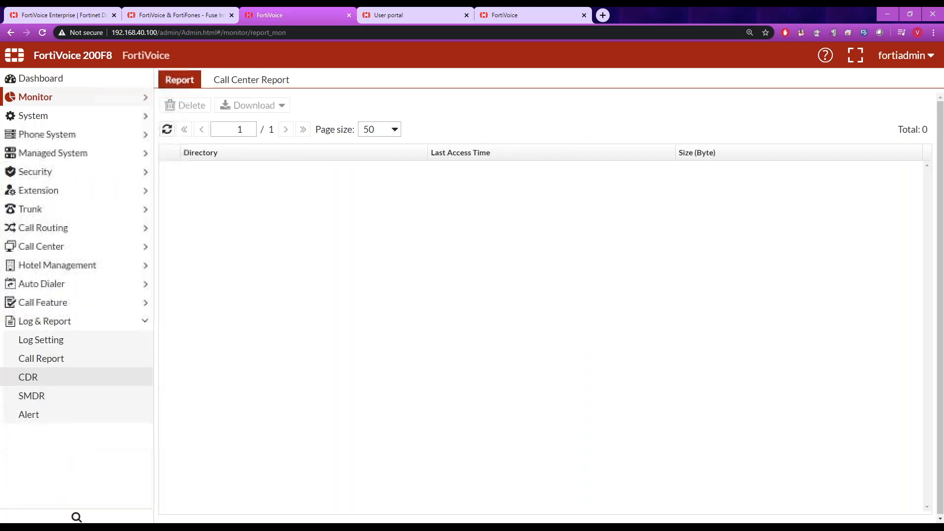
left_click(52, 361)
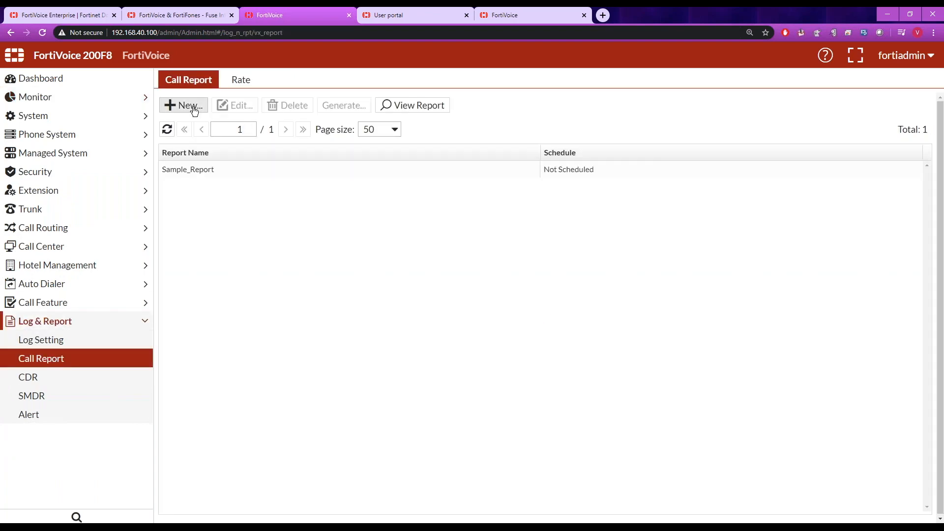
Start a new call report with a query in the Extensions category, and review the available subcategories
left_click(194, 107)
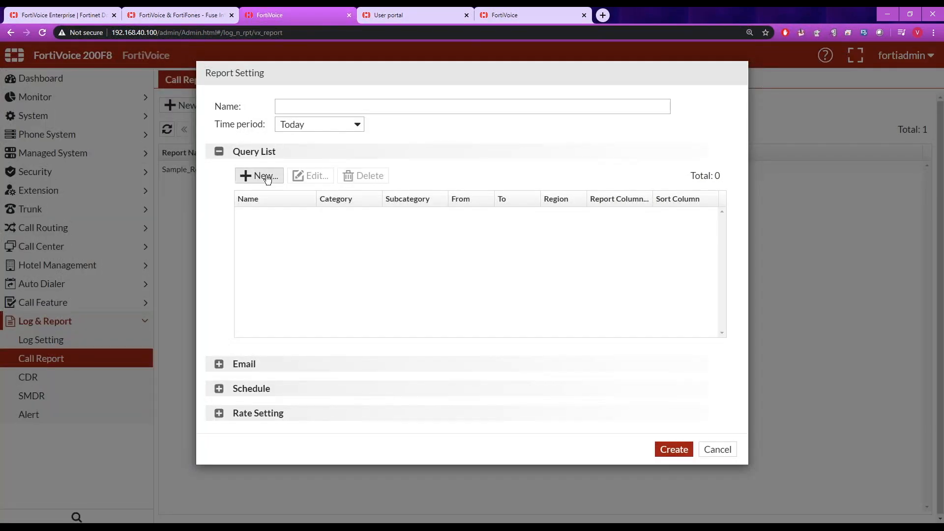
left_click(265, 176)
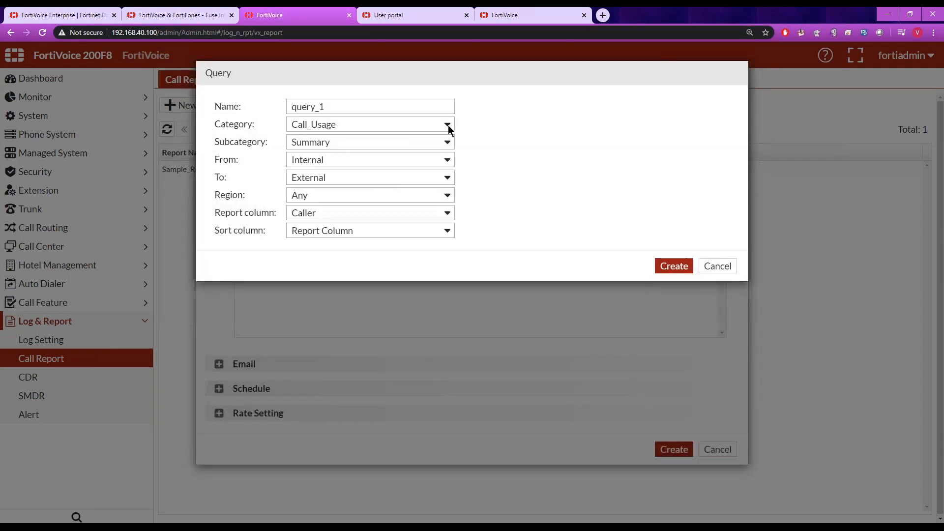
left_click(447, 126)
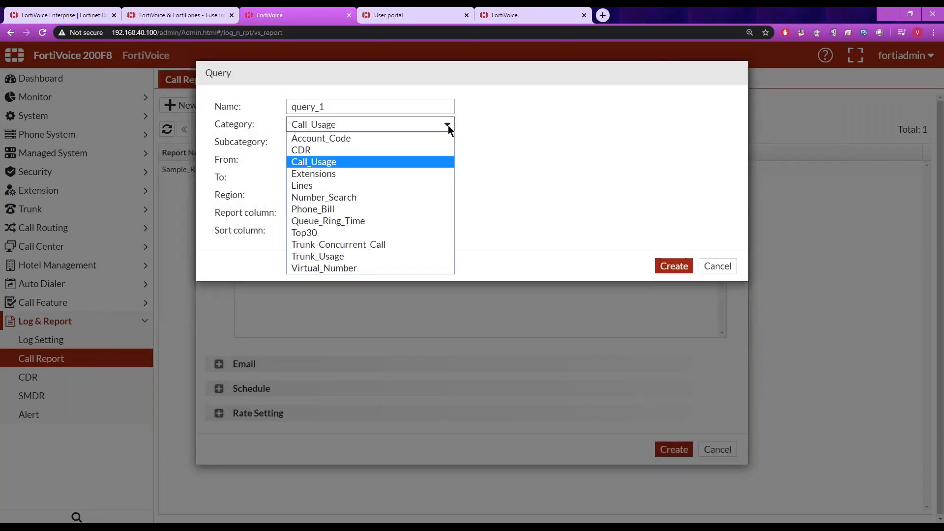
left_click(401, 173)
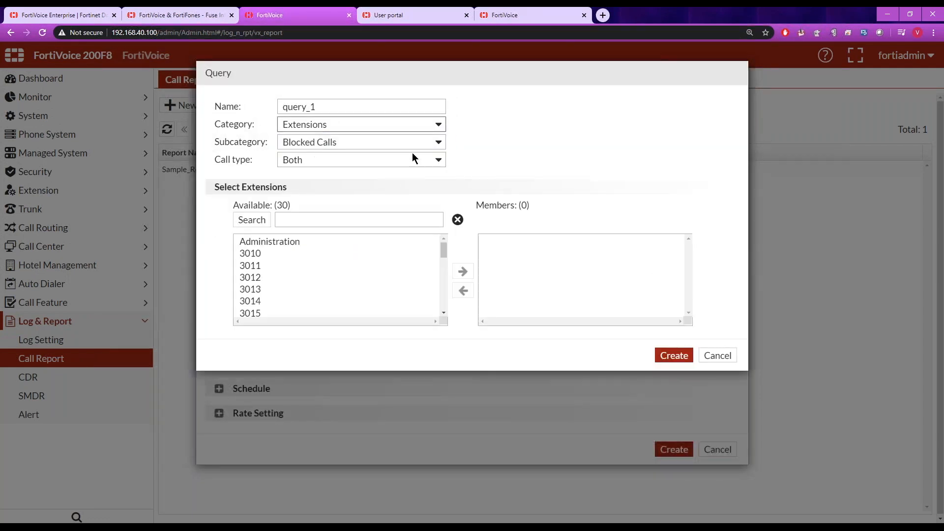
left_click(438, 143)
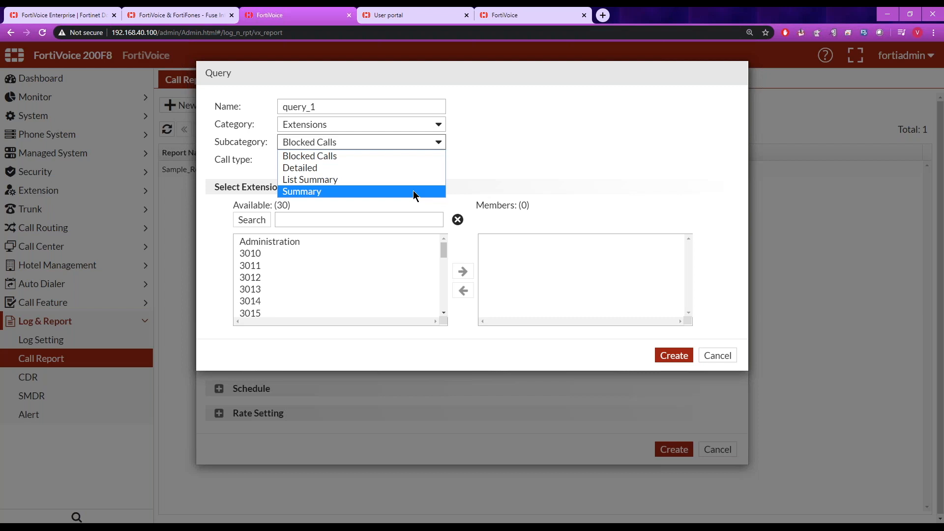
Change the query's category to Number_Search and review its match type options
left_click(441, 123)
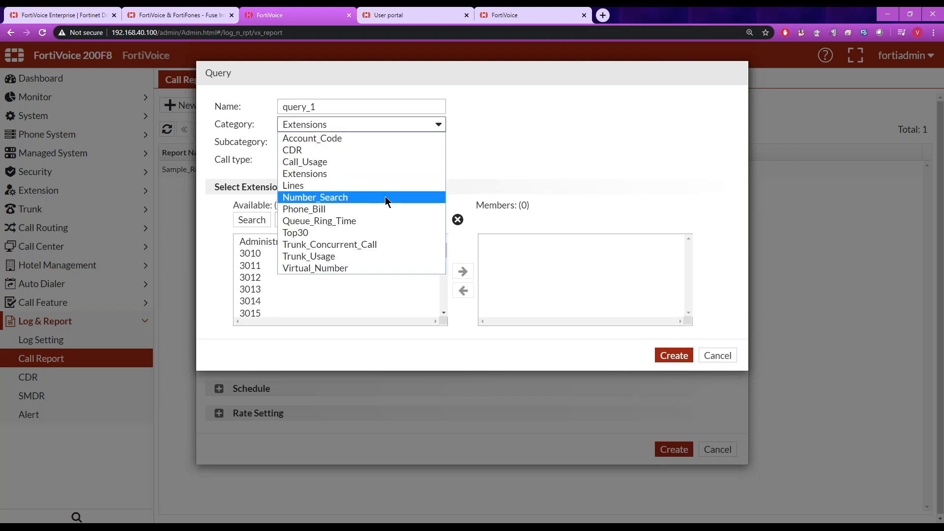
left_click(385, 198)
left_click(435, 142)
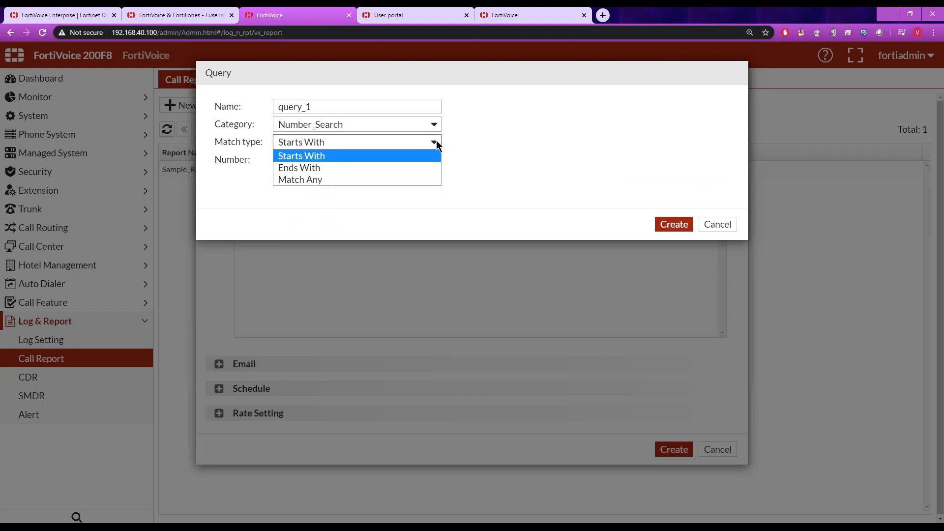
Change the query's category to Top30, review its subcategory and category options, and cancel the query
left_click(436, 127)
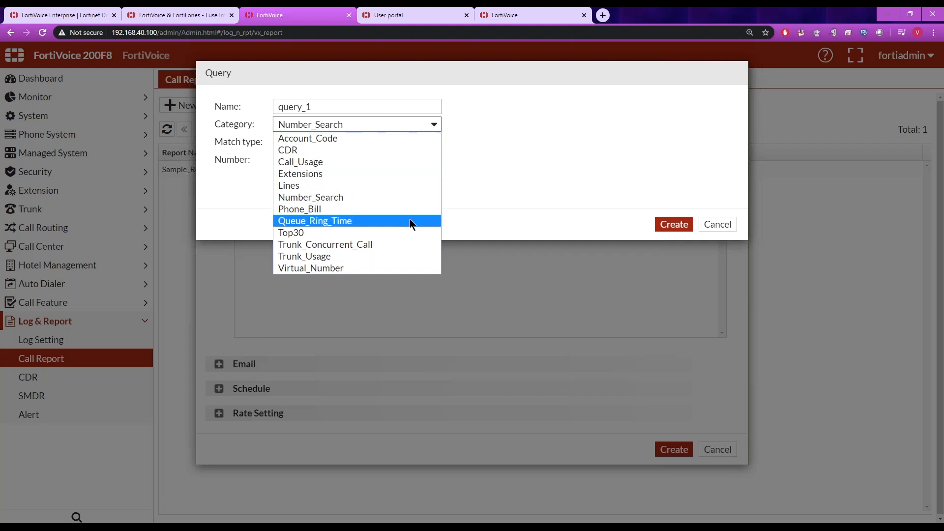
left_click(411, 232)
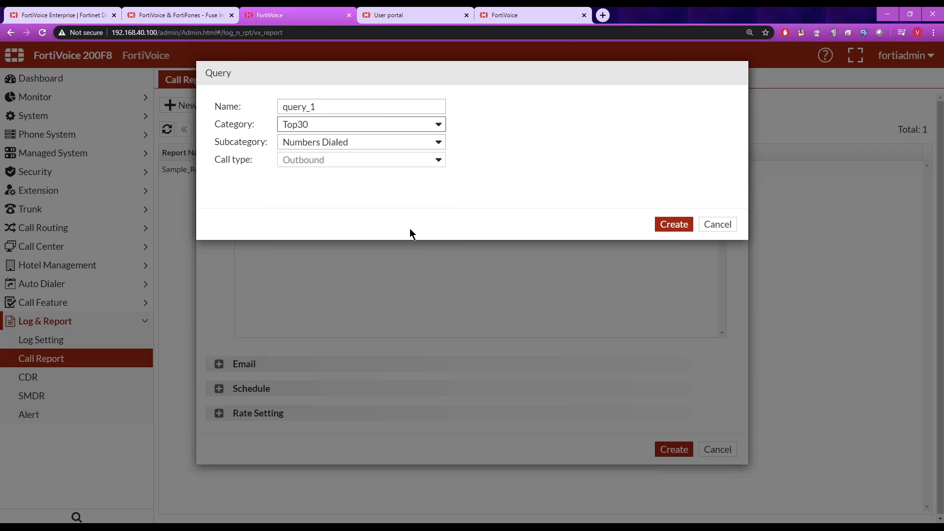
left_click(443, 142)
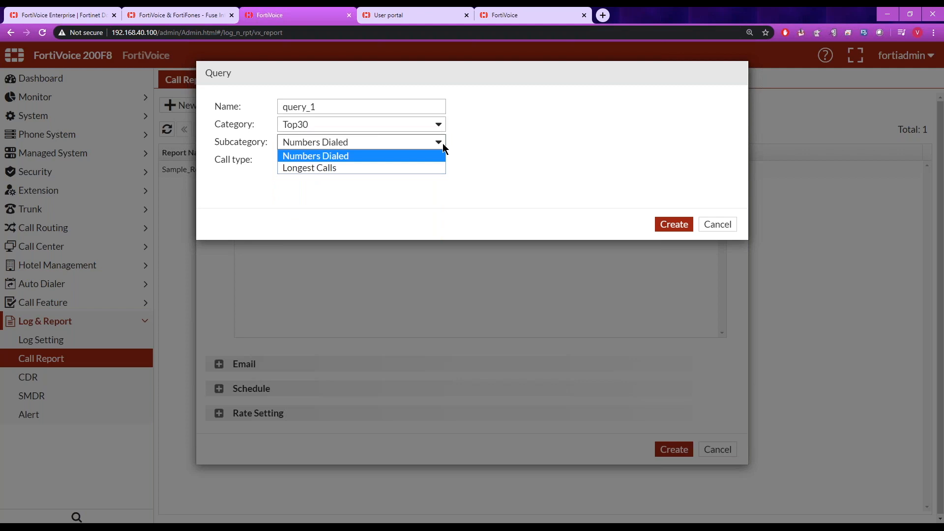
left_click(441, 129)
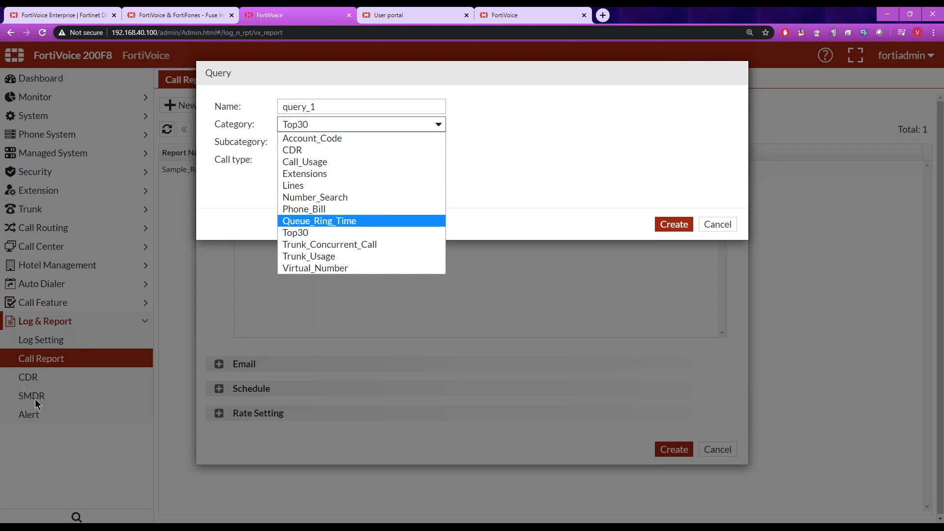
left_click(585, 206)
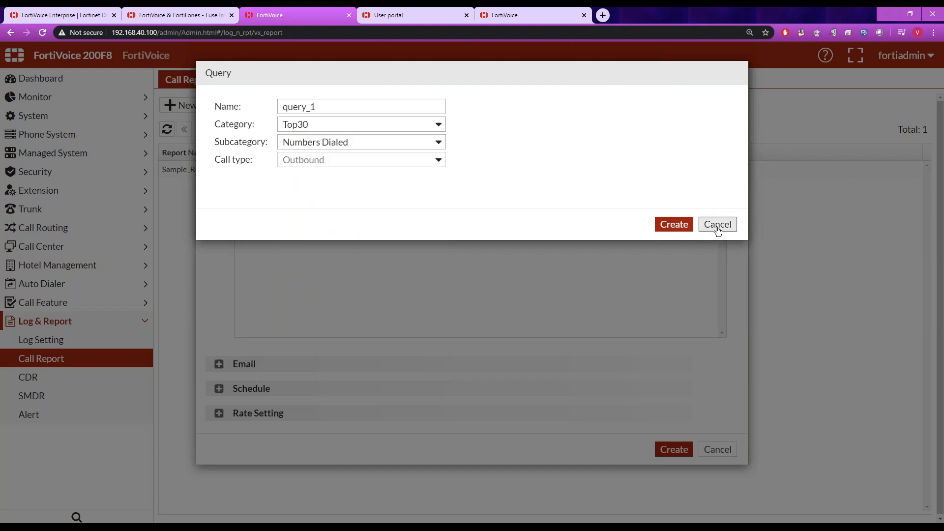
left_click(717, 224)
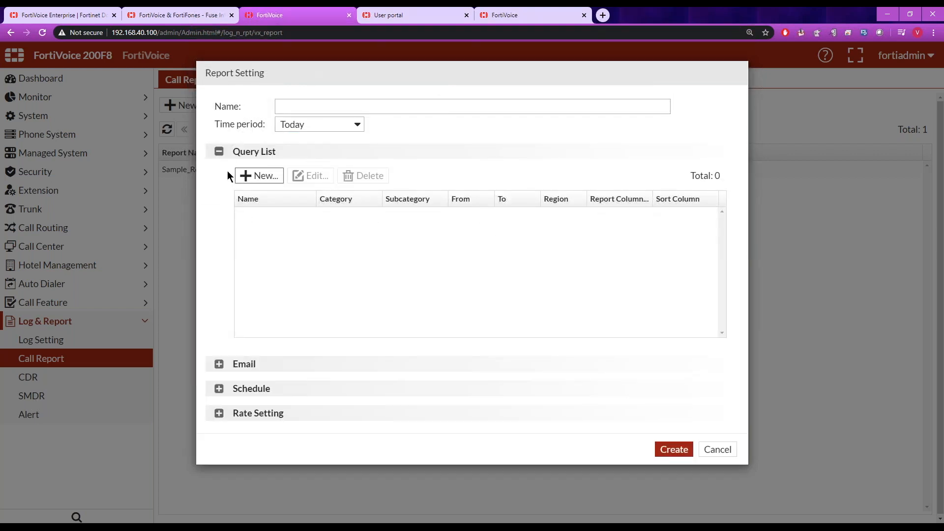
Review the time period options of the new call report, leaving it at Today
left_click(361, 125)
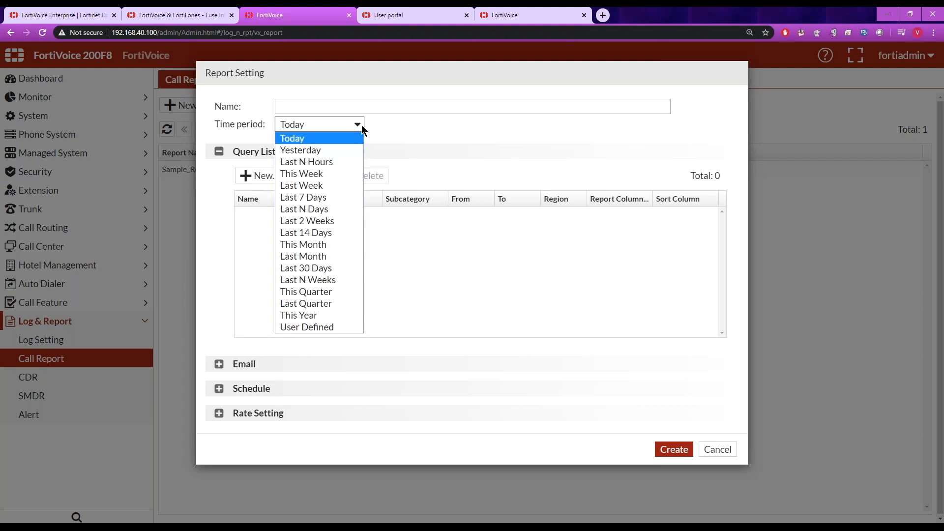
left_click(401, 137)
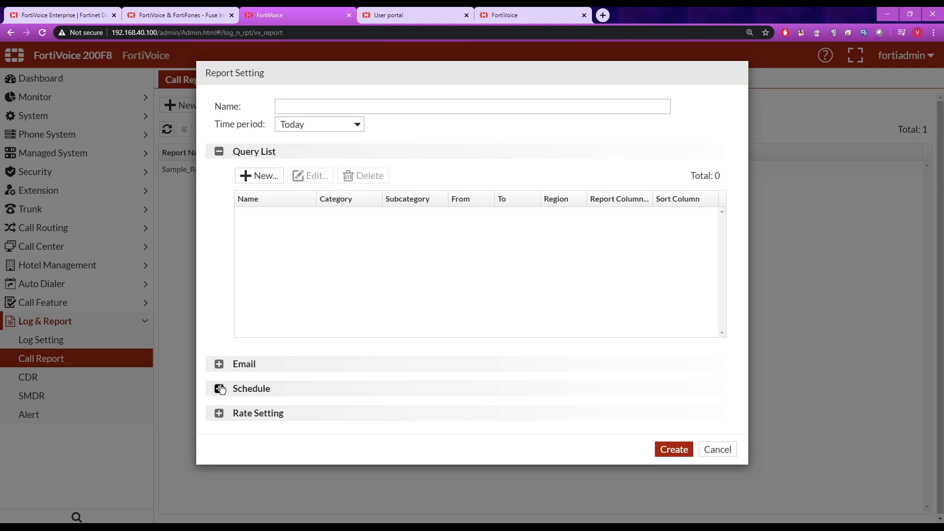
Review the email format and schedule type options of the new call report, cancel the report, and select Sample_Report
left_click(219, 365)
left_click(351, 418)
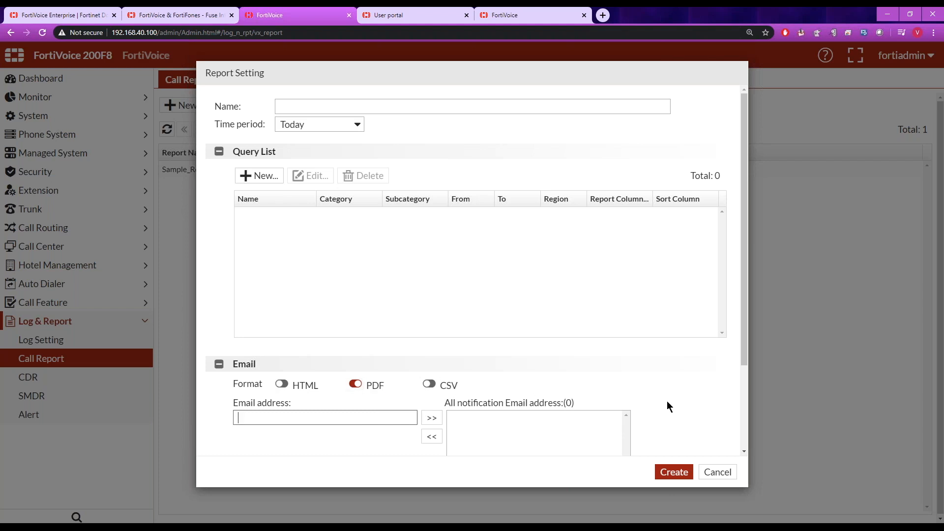
left_click_drag(745, 331, 733, 431)
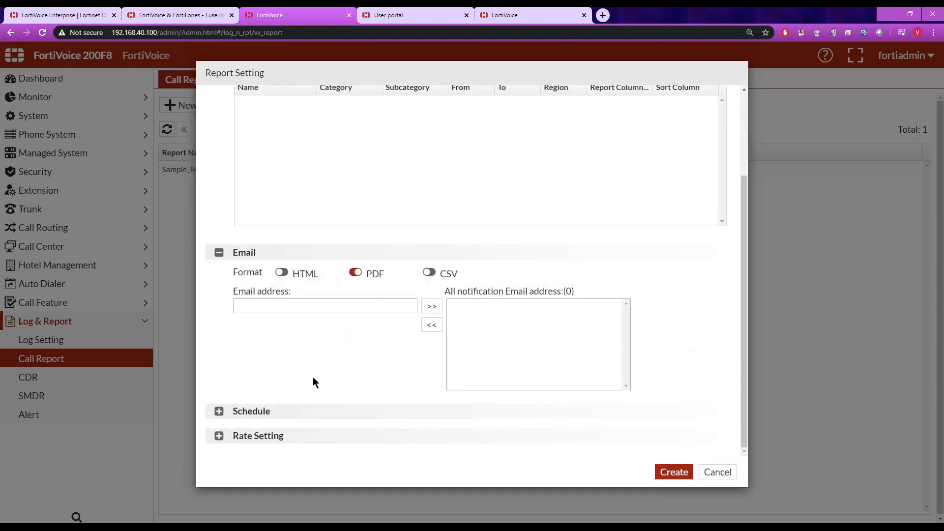
left_click(219, 411)
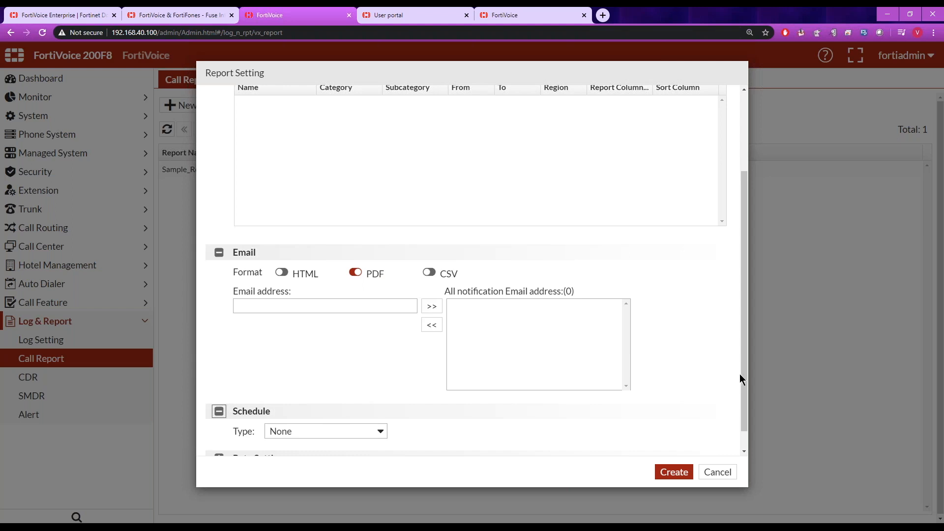
scroll(708, 440, "down", 2)
left_click(381, 408)
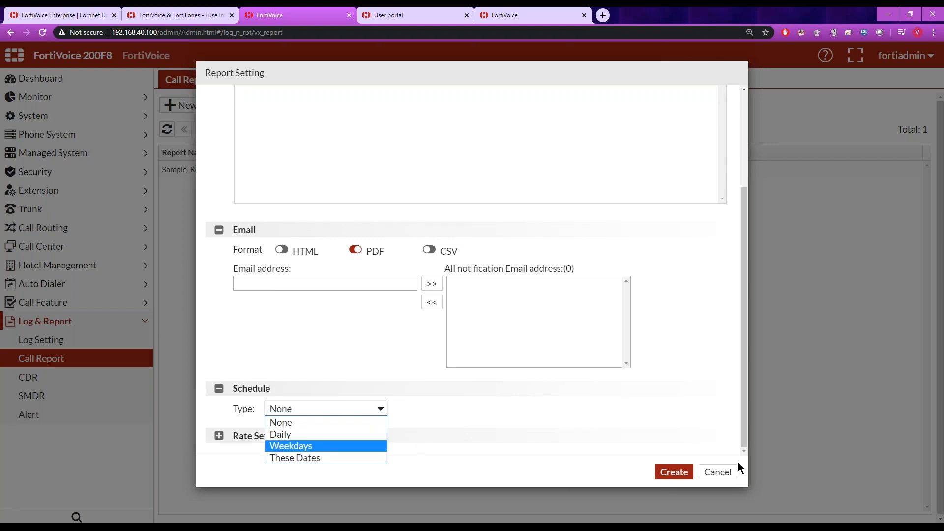
left_click(717, 472)
left_click(718, 472)
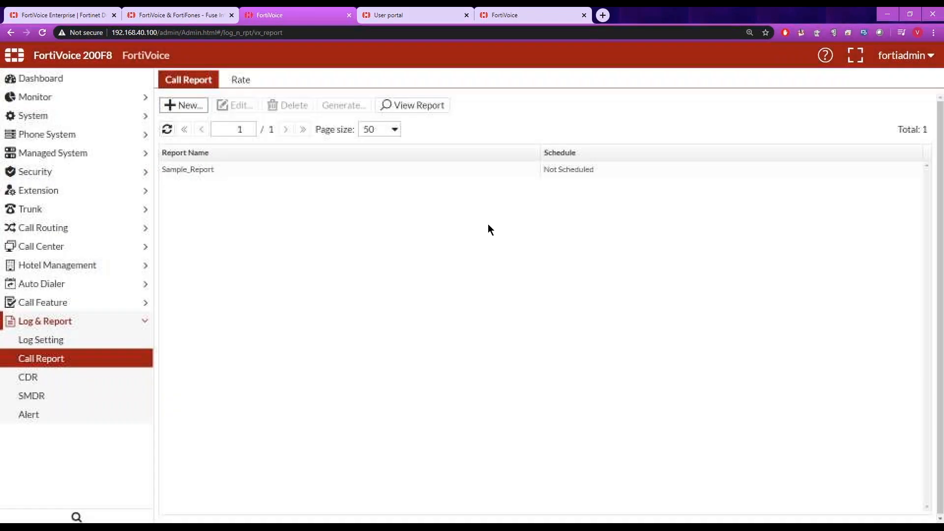
left_click(217, 170)
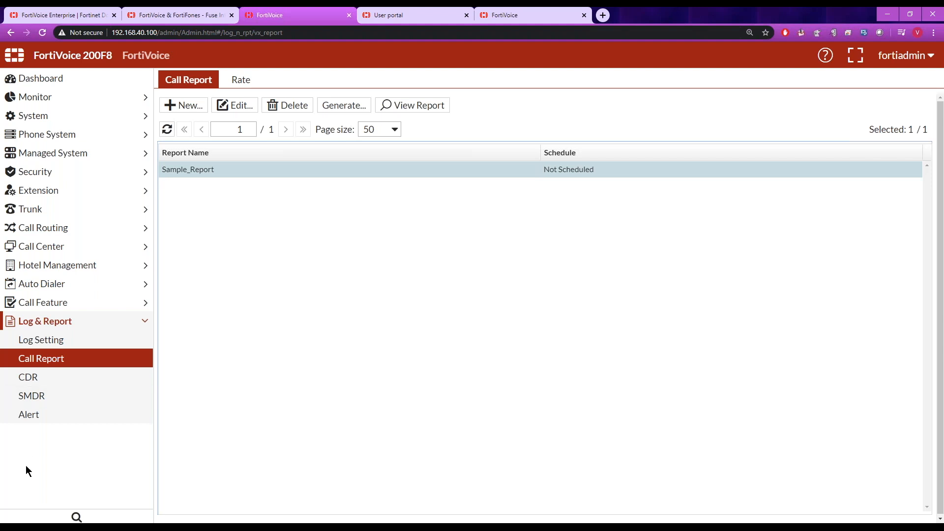
In the alert category settings, enable the SIP trunk/office peer connectivity alert and add the FortiCall_SIP trunk as a member
left_click(34, 416)
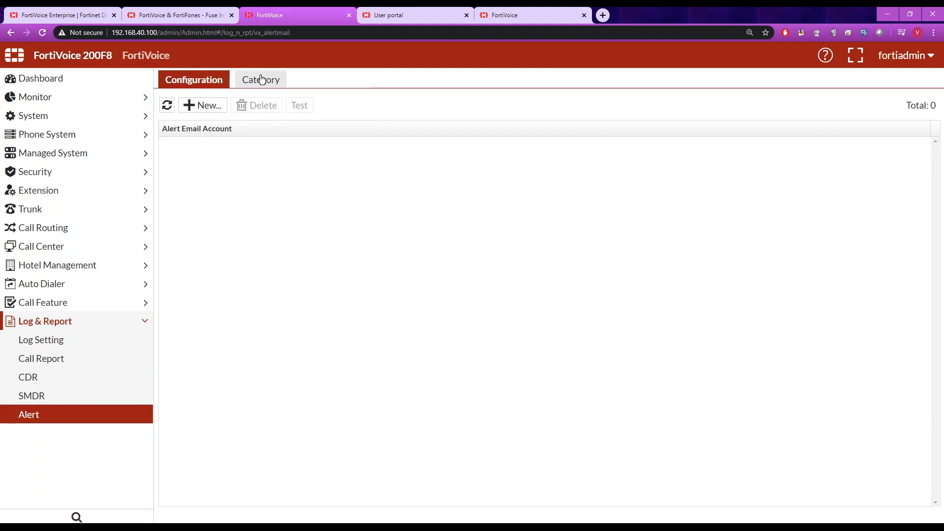
left_click(258, 79)
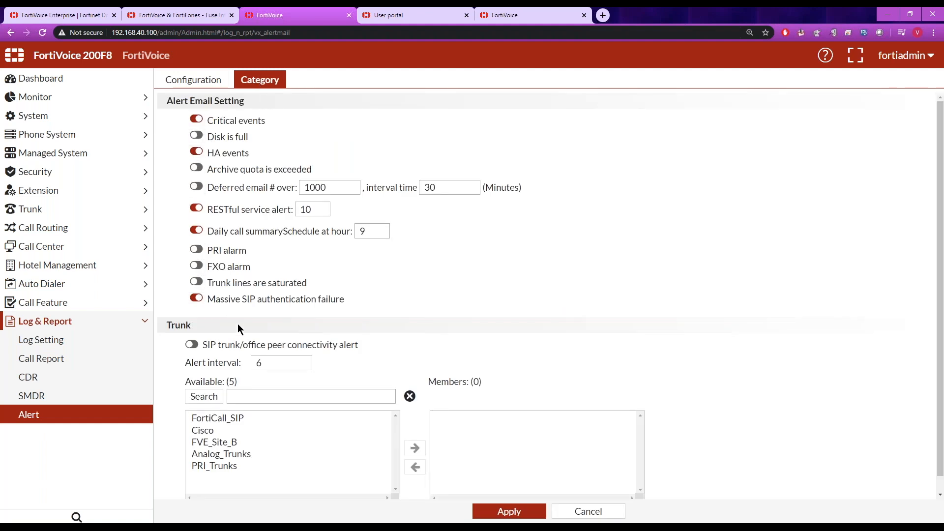
left_click(192, 345)
left_click(220, 418)
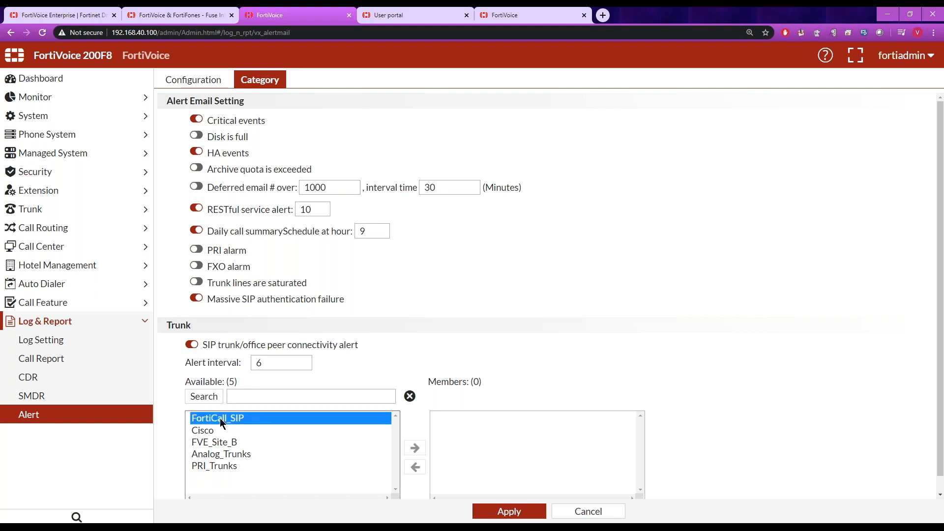
left_click(416, 448)
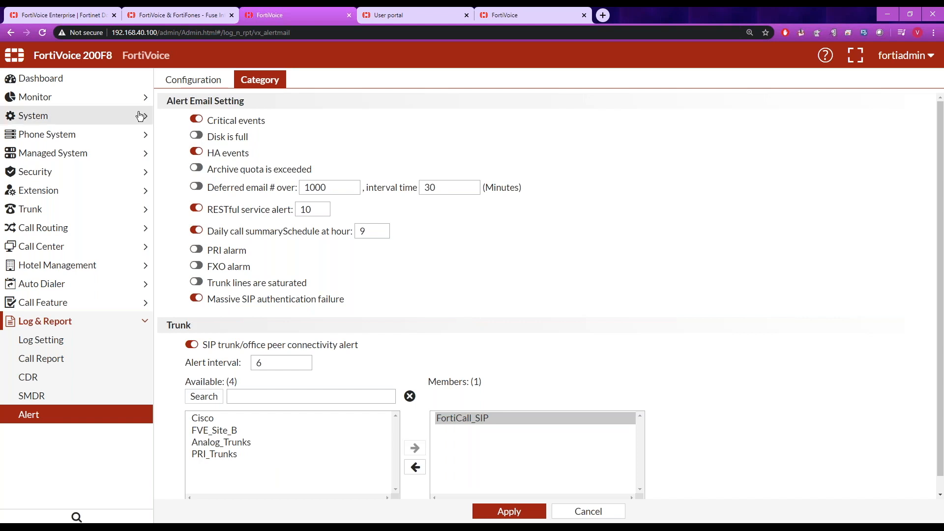
Open the managed FortiFone firmware list, review the firmware upload form, and cancel it
left_click(75, 155)
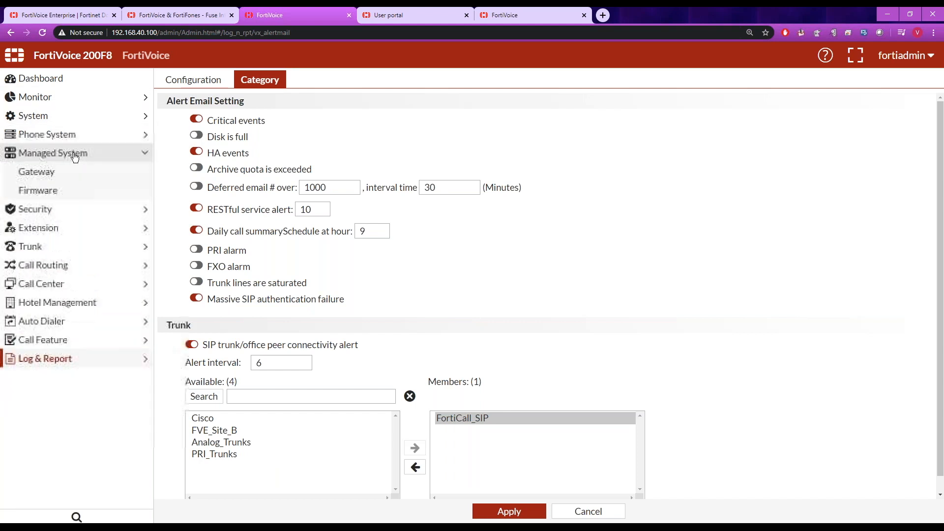
left_click(40, 191)
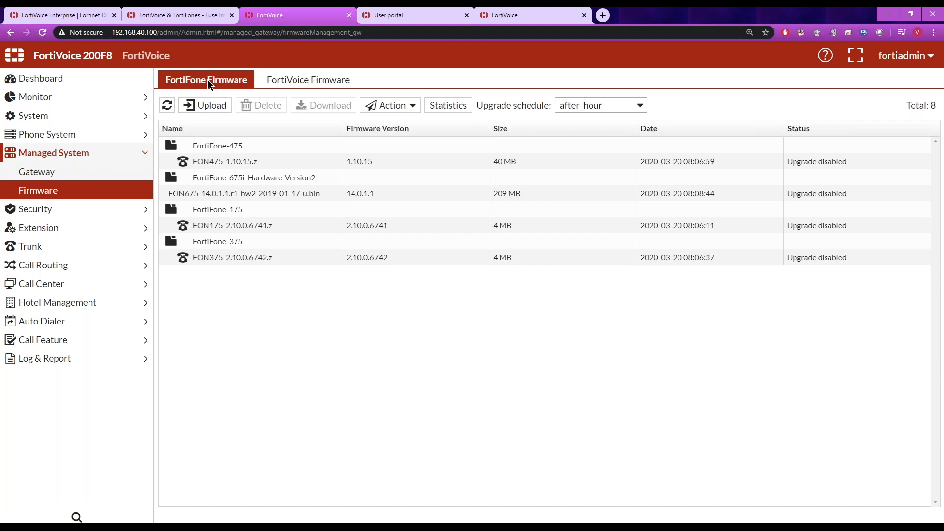
left_click(215, 109)
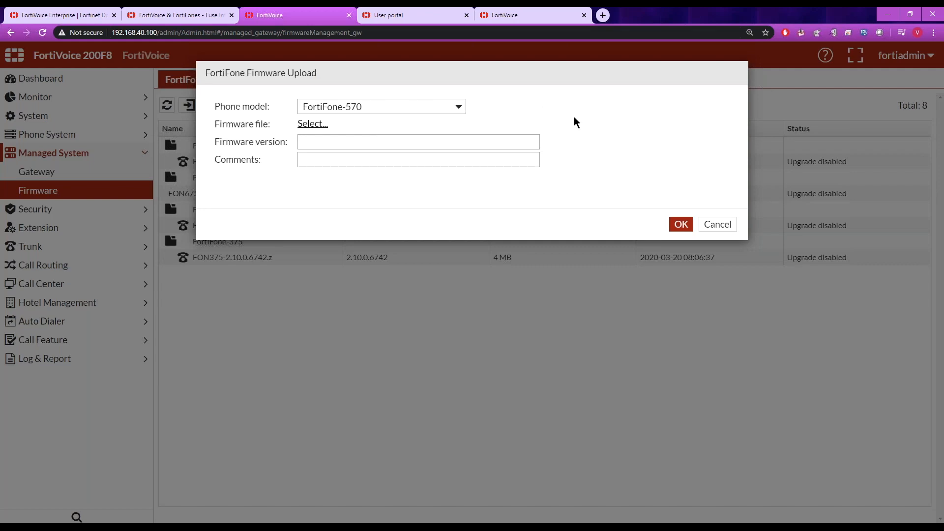
left_click(717, 224)
For the FON475-1.10.15.z firmware, review the upgrade schedule options, request a scheduled upgrade, and cancel at the confirmation
left_click(250, 158)
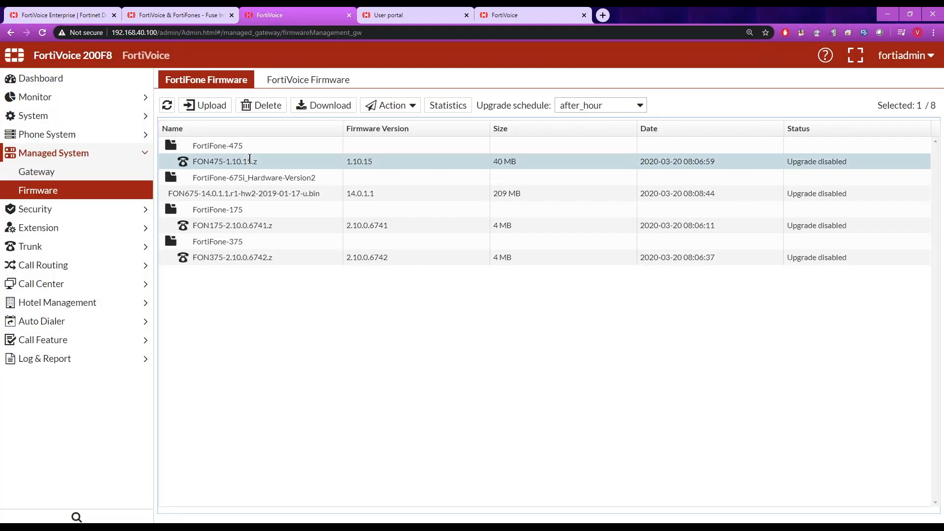
left_click(640, 106)
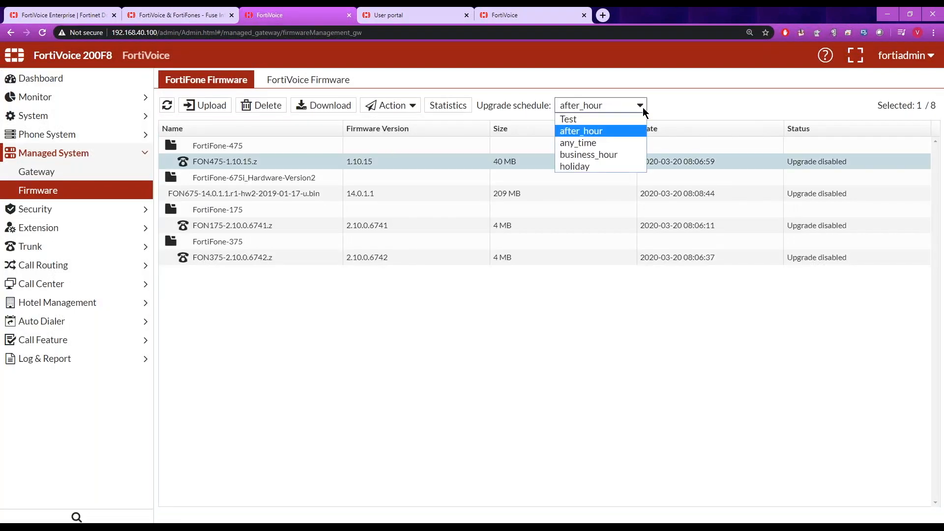
left_click(665, 103)
left_click(391, 105)
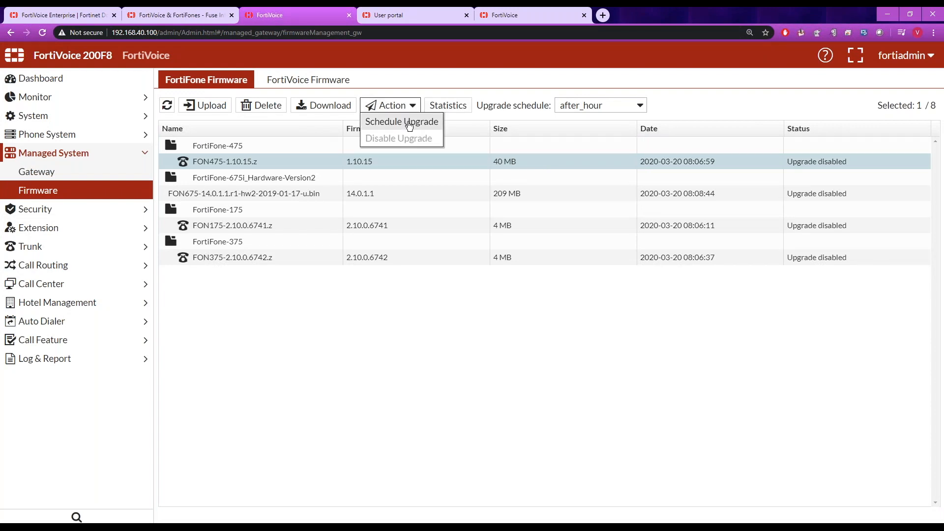
left_click(409, 124)
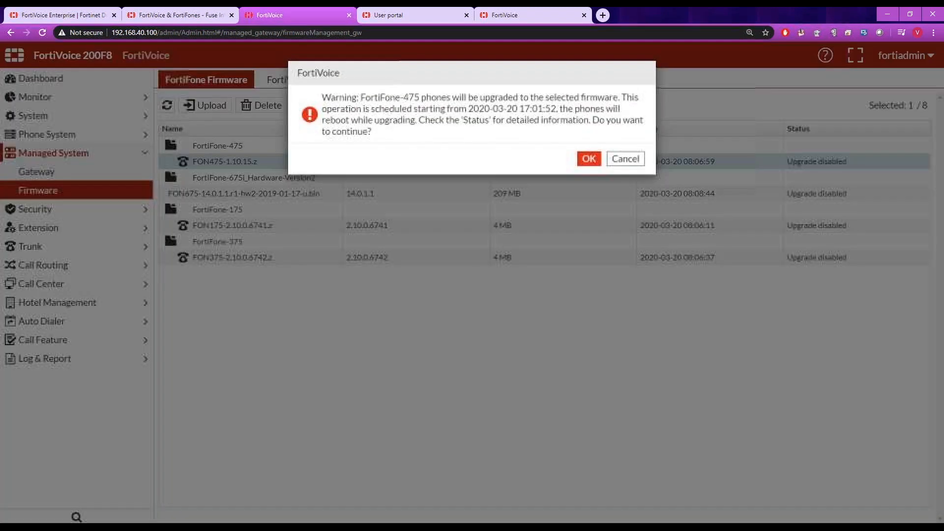
left_click(618, 158)
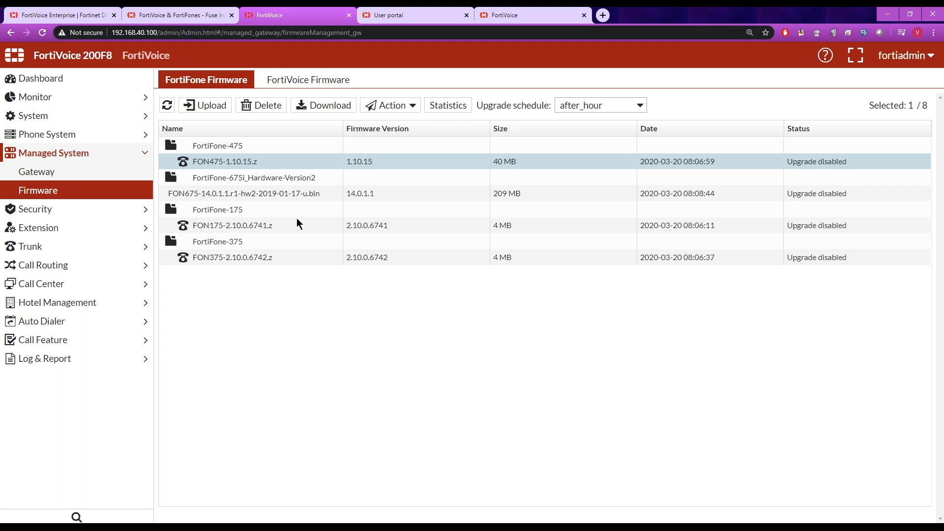
Select the 200F8 entry in the FortiVoice firmware list and review its upgrade timing options
left_click(315, 84)
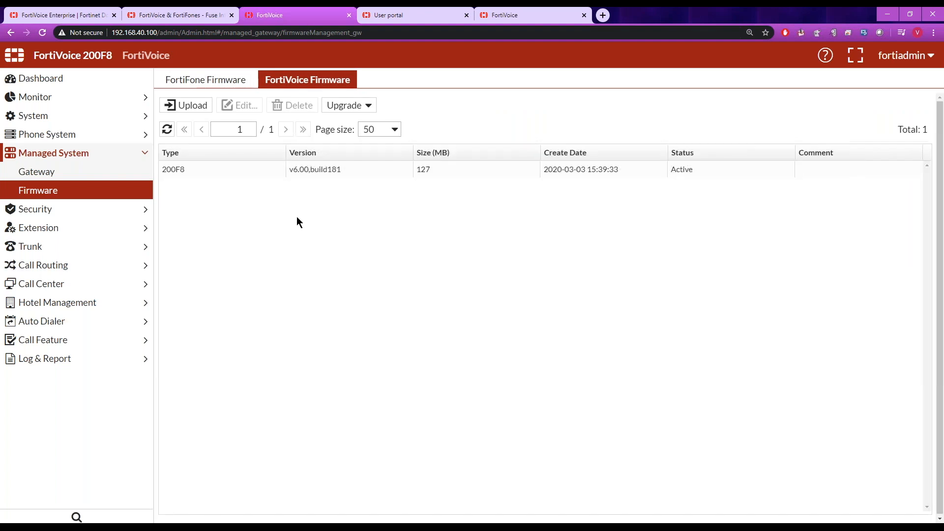
left_click(252, 168)
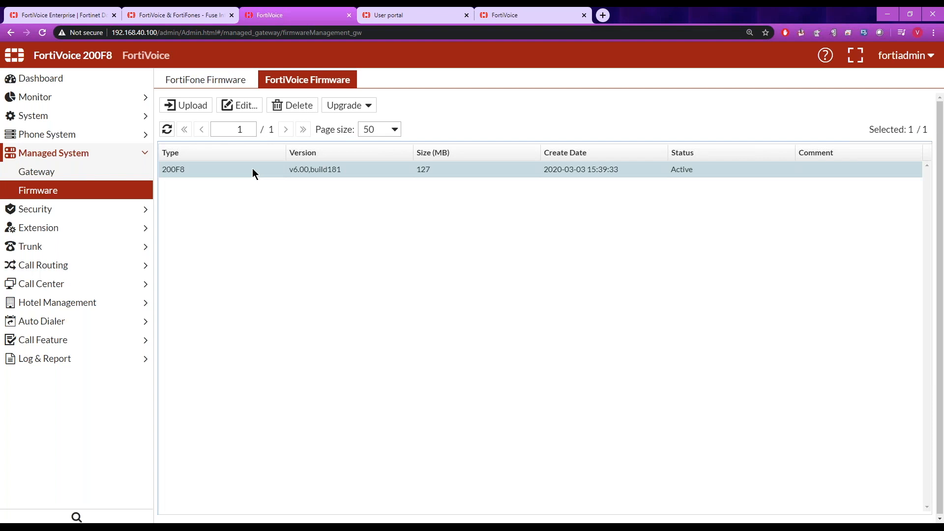
left_click(370, 109)
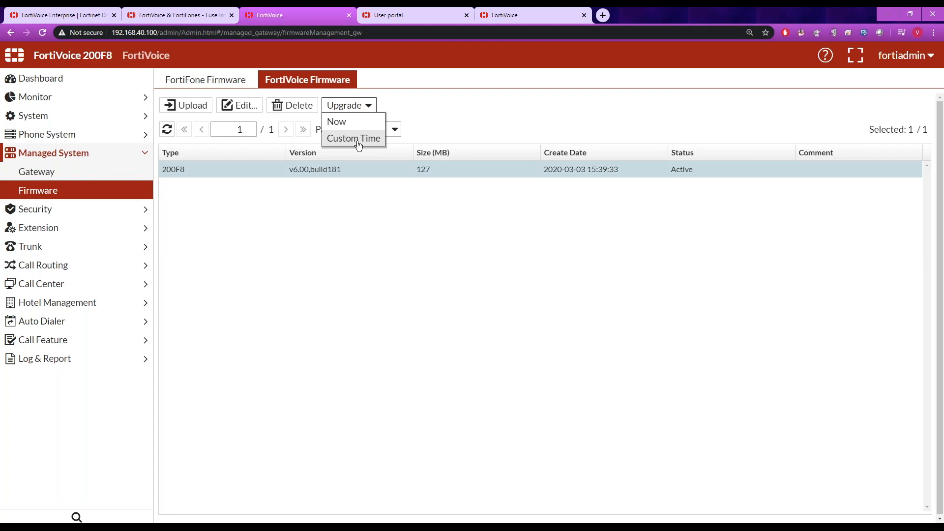
left_click(349, 244)
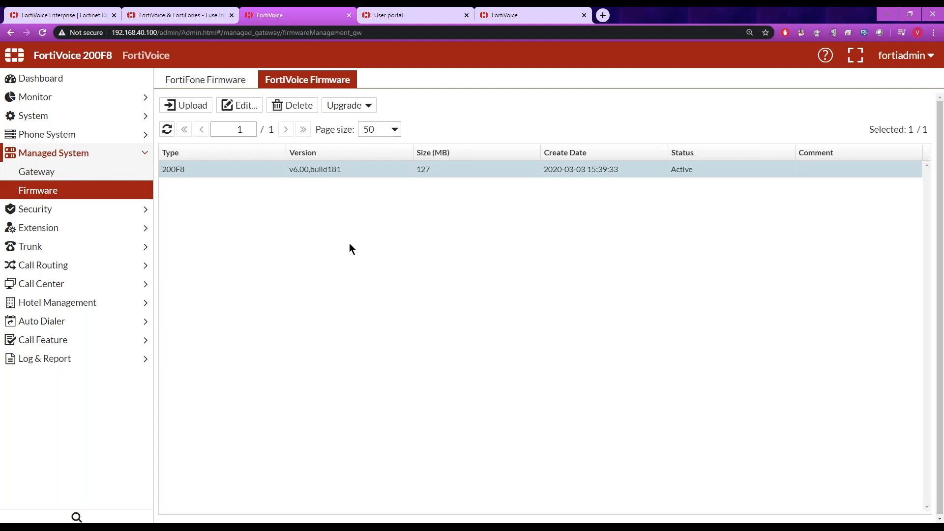
Review the intrusion detection settings and the password/PIN policy under Security
left_click(148, 211)
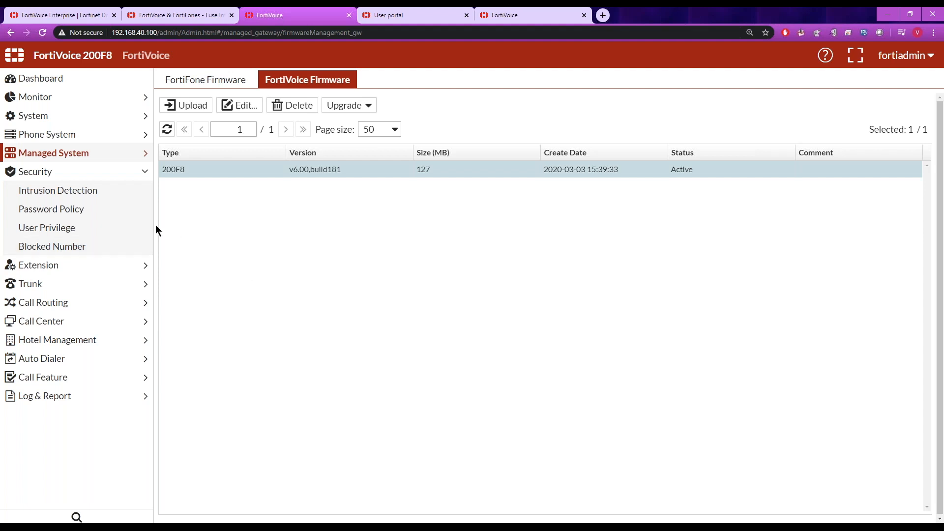
left_click(70, 191)
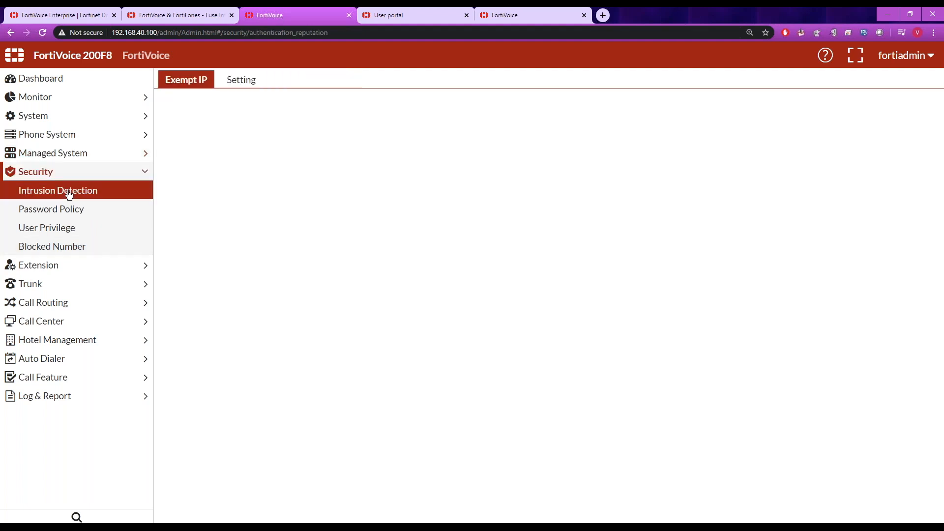
left_click(248, 84)
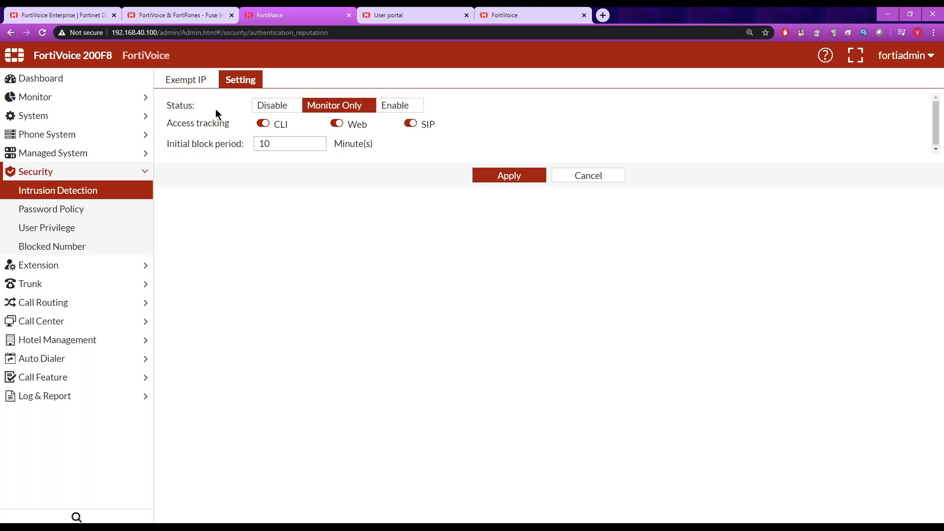
left_click(62, 212)
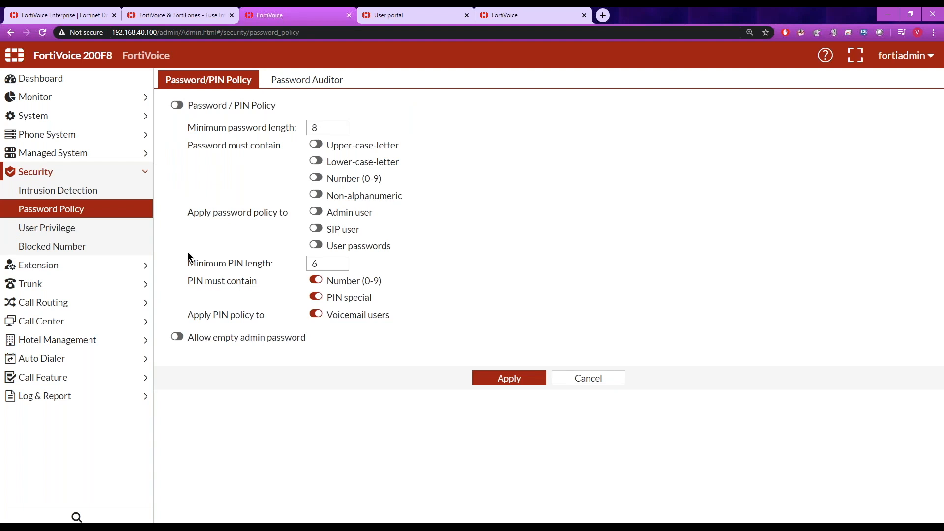
Open the blocked numbers list, review the form for adding a blocked number, and cancel it
left_click(70, 246)
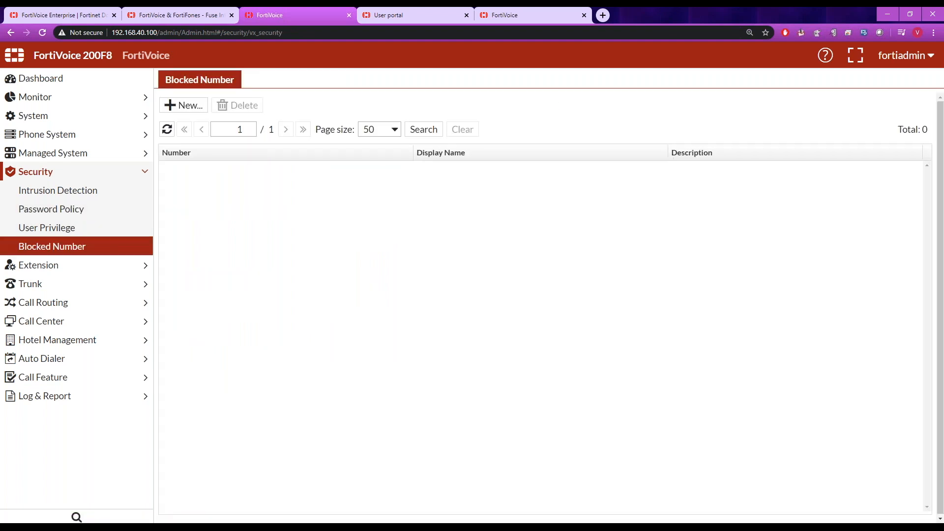
left_click(190, 106)
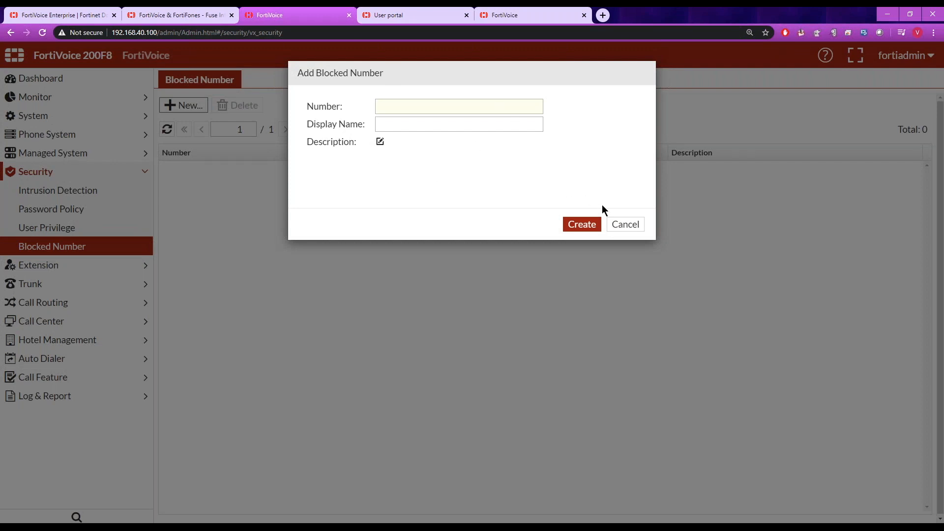
left_click(617, 225)
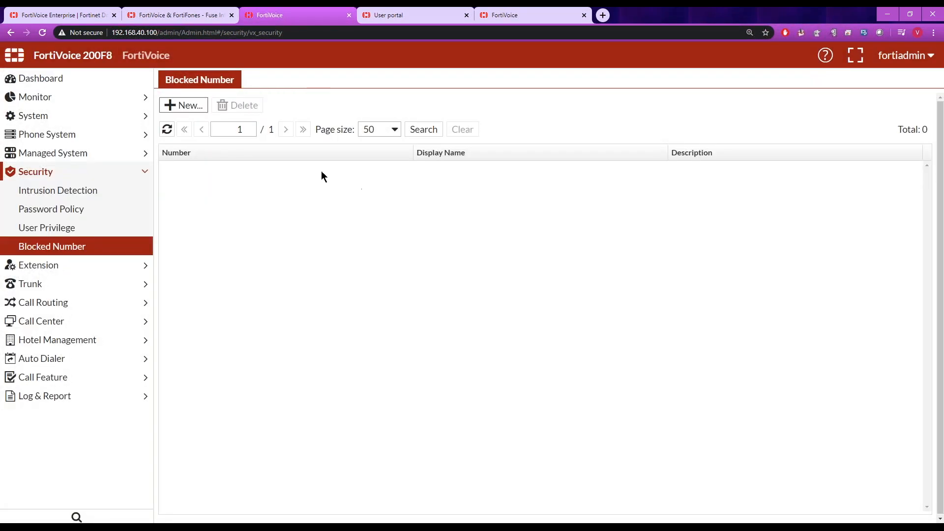
Return to the dashboard, switch to the Fortinet Document Library, and review the admin guides on the FortiVoice Enterprise 6.0 page
left_click(67, 86)
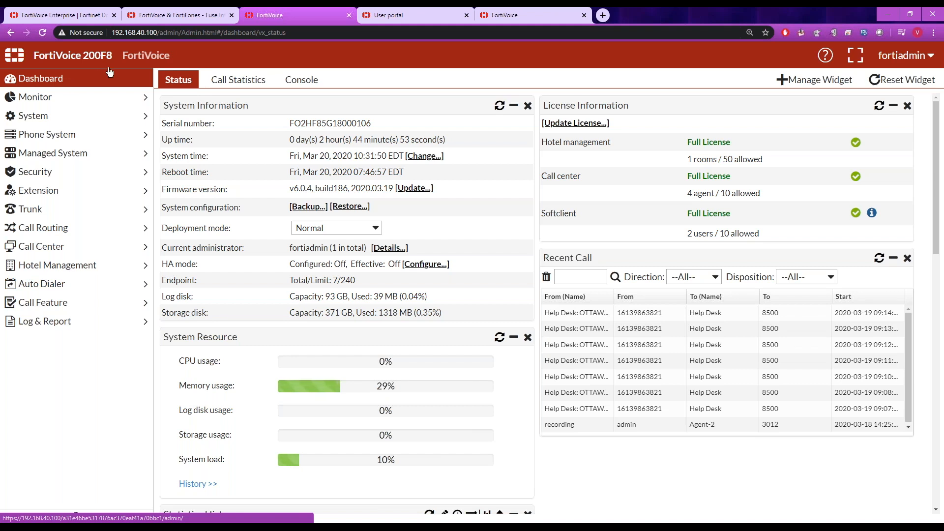
left_click(75, 16)
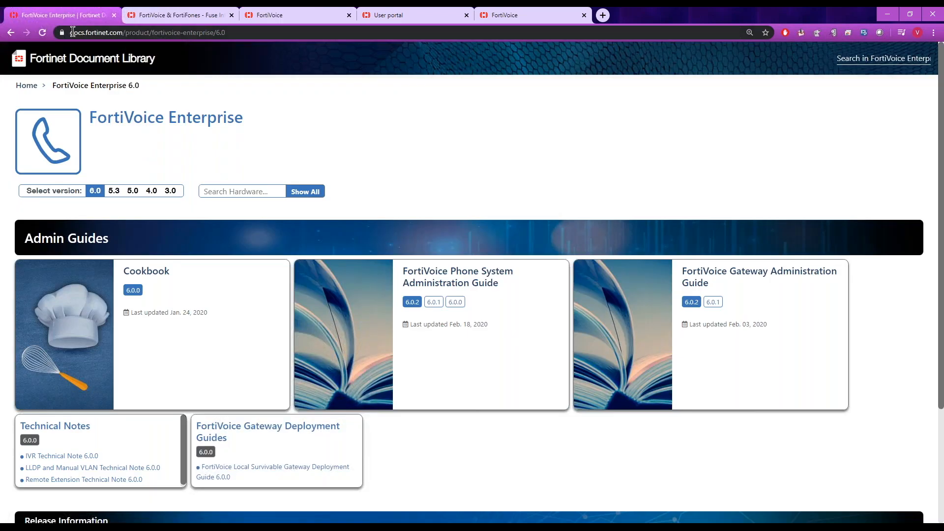
left_click_drag(70, 32, 121, 33)
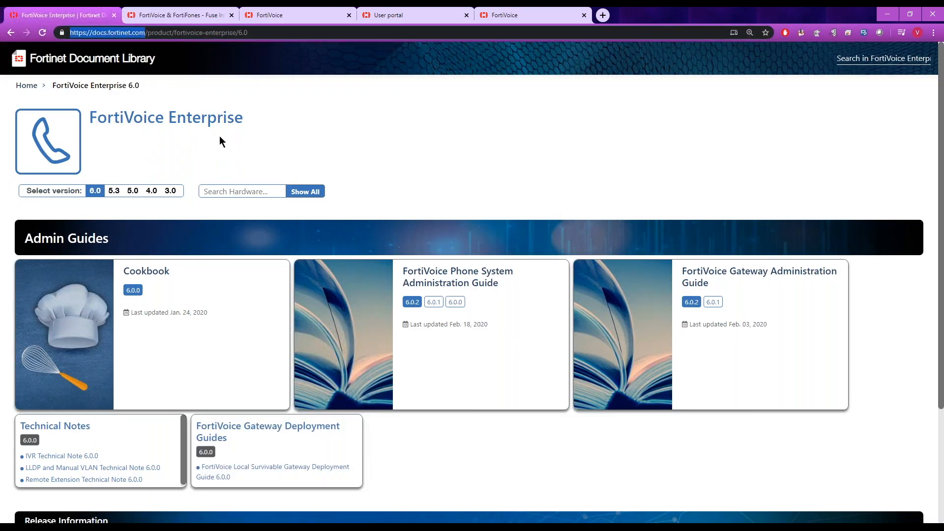
left_click_drag(941, 195, 941, 224)
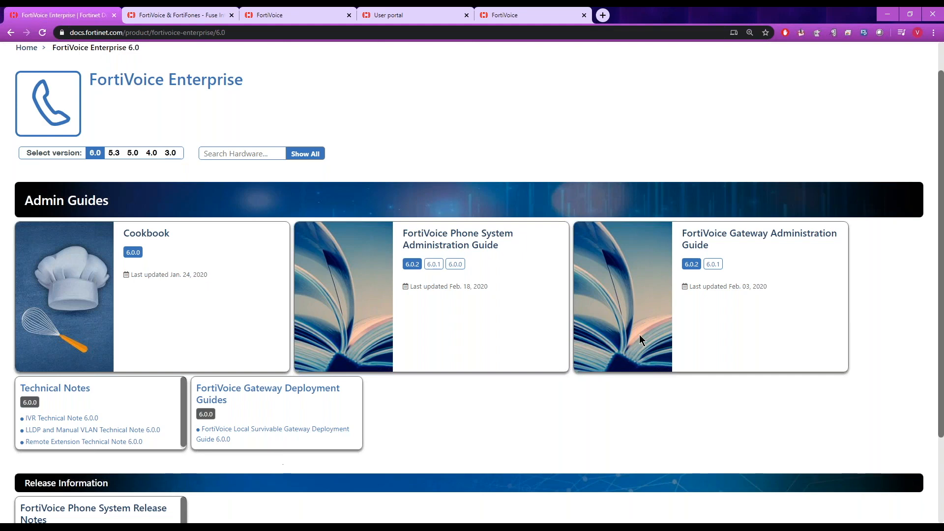
Open the FortiVoice Cookbook and expand its Extensions and Call features sections to review their topics
left_click(158, 237)
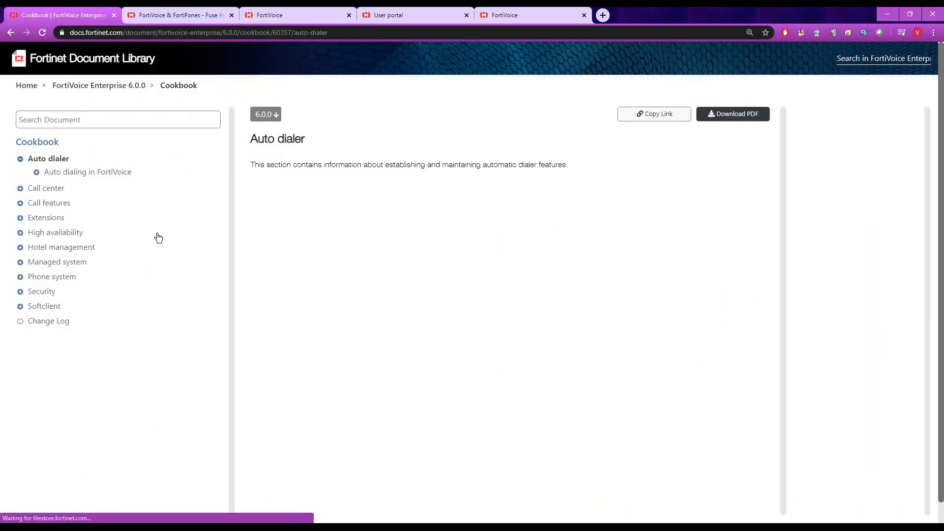
left_click(21, 218)
left_click(20, 203)
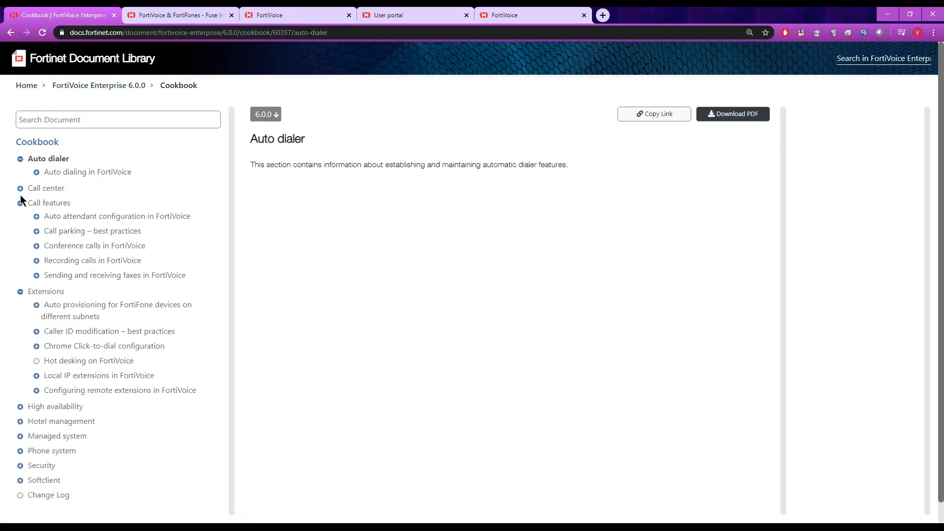
Review the Cookbook's Call center topics, collapse them, and open the recipe on auto provisioning for FortiFone devices on different subnets
left_click(20, 189)
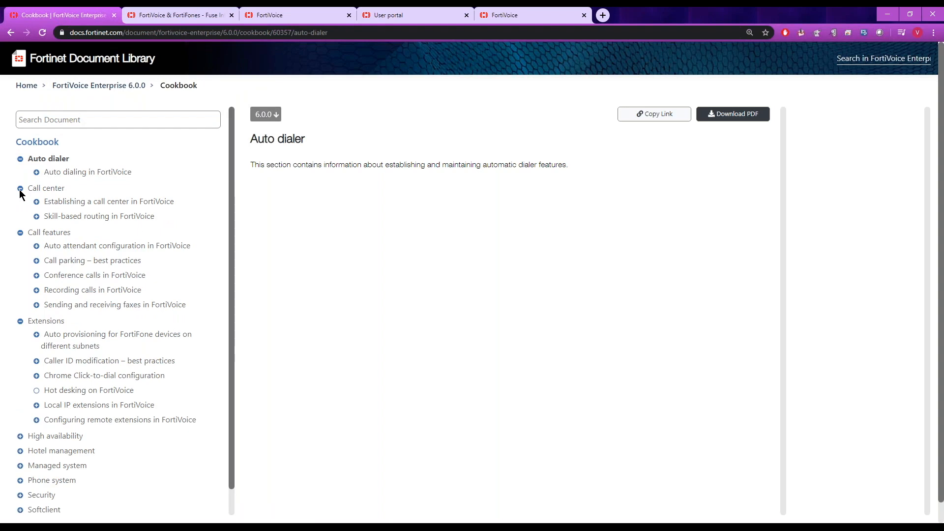
left_click(20, 190)
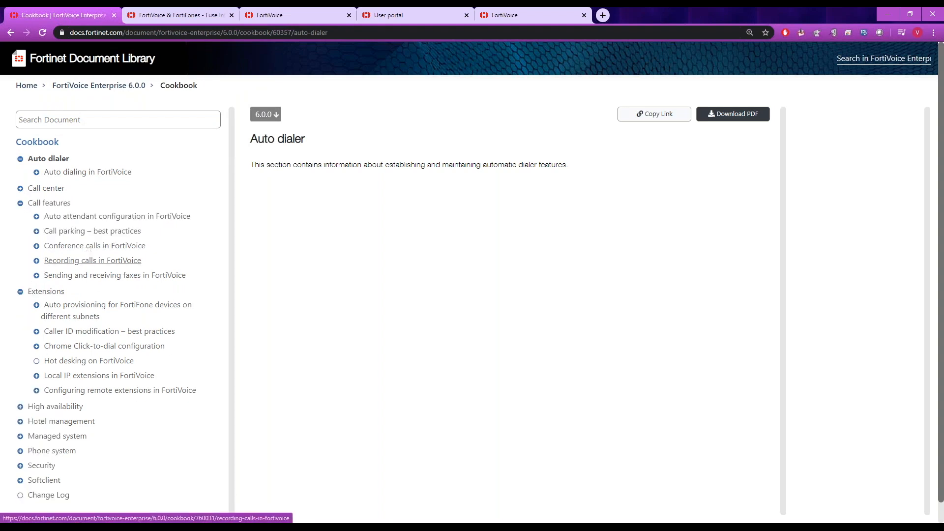
left_click(87, 310)
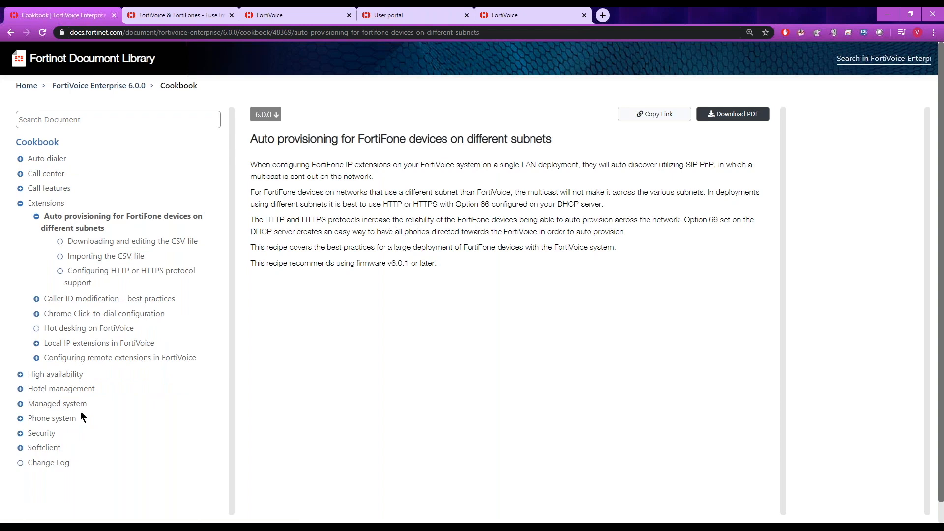
Review the FortiFone softclient best practices recipe, including its FortiVoice softclient settings and FortiGate configuration pages, and return to the FortiVoice dashboard
left_click(20, 448)
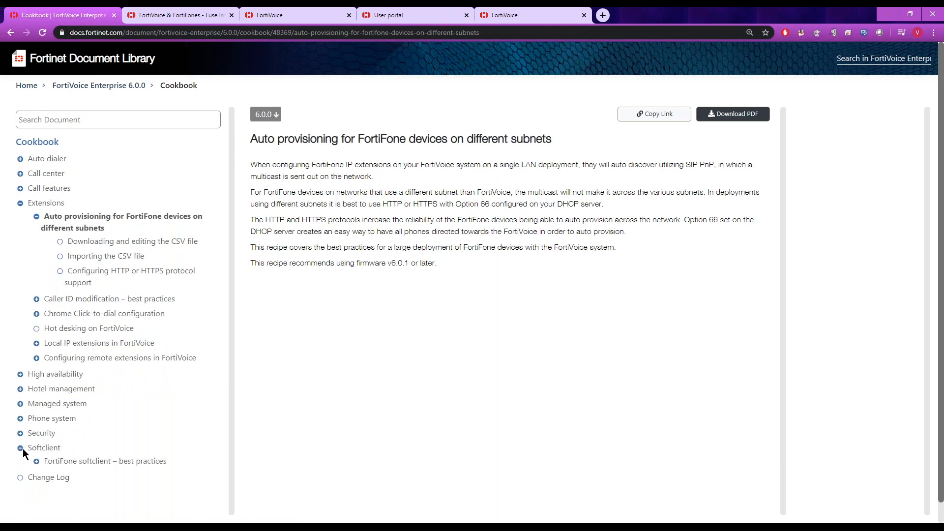
left_click(86, 463)
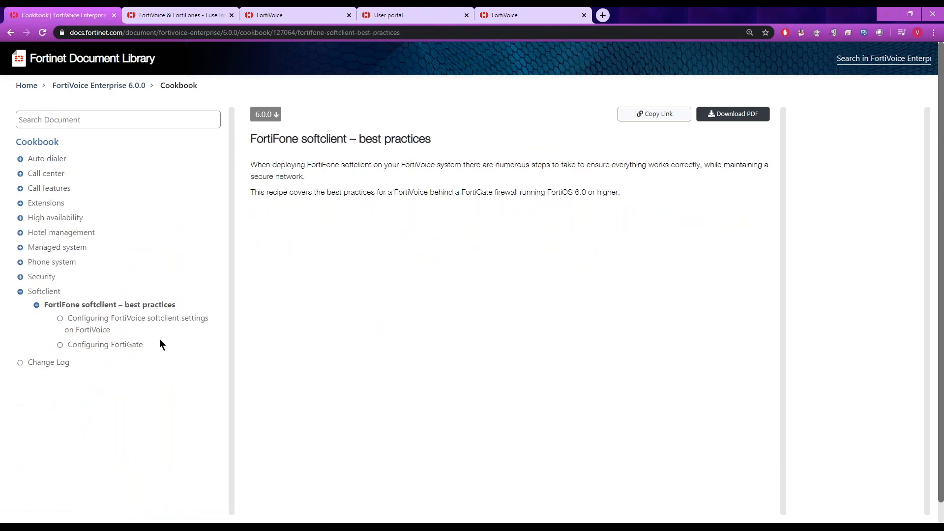
left_click(129, 322)
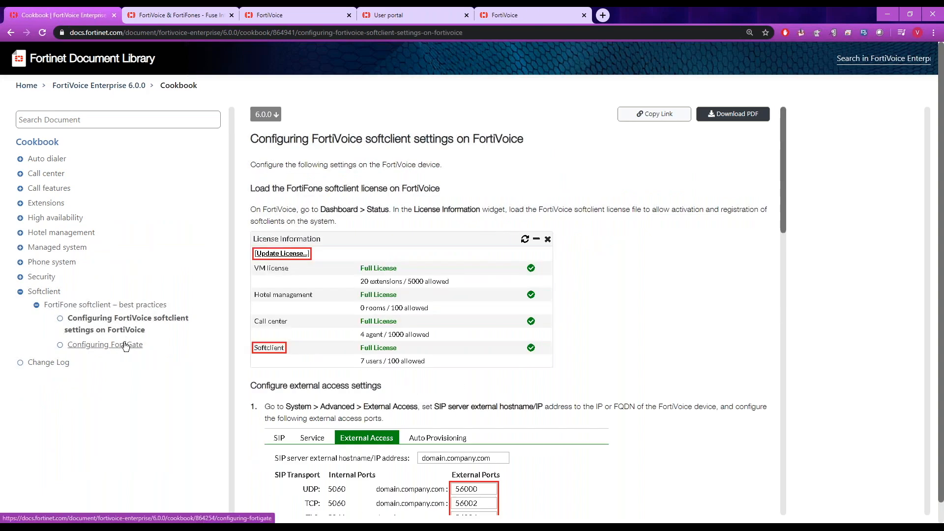
left_click(125, 346)
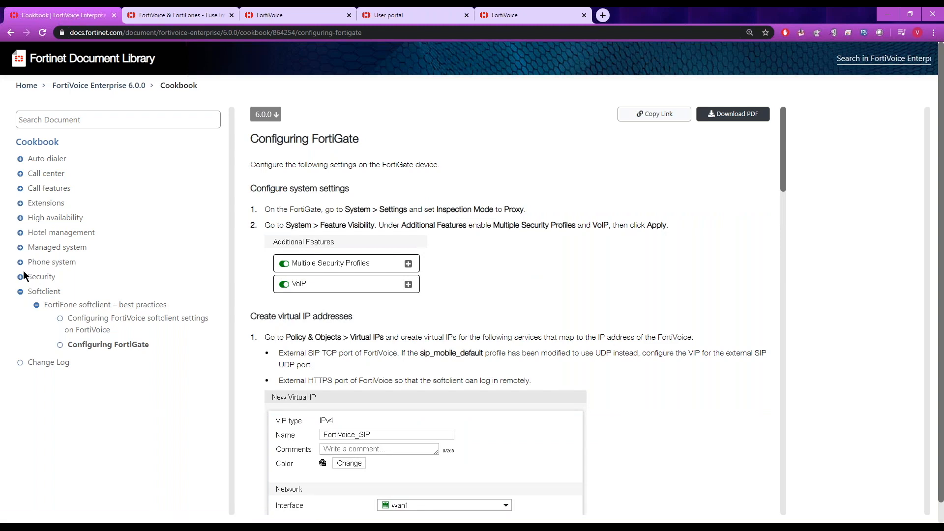
left_click(293, 19)
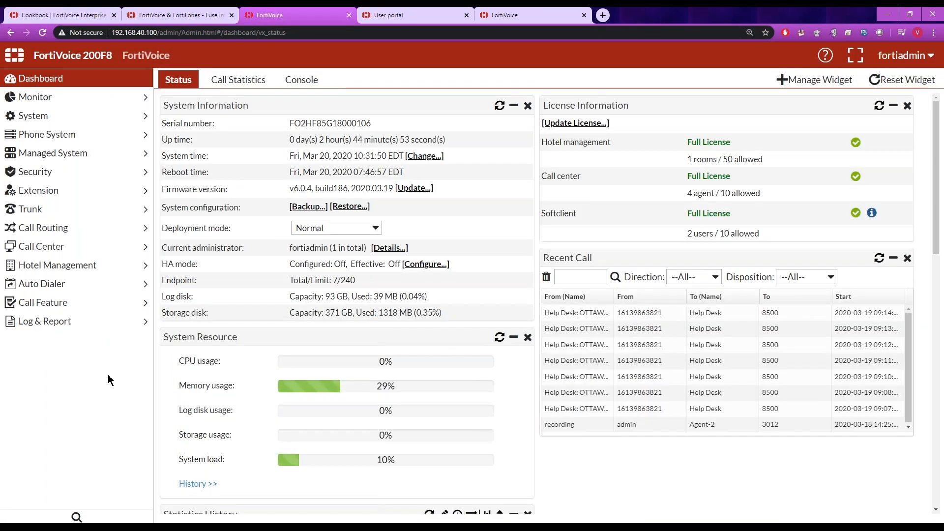